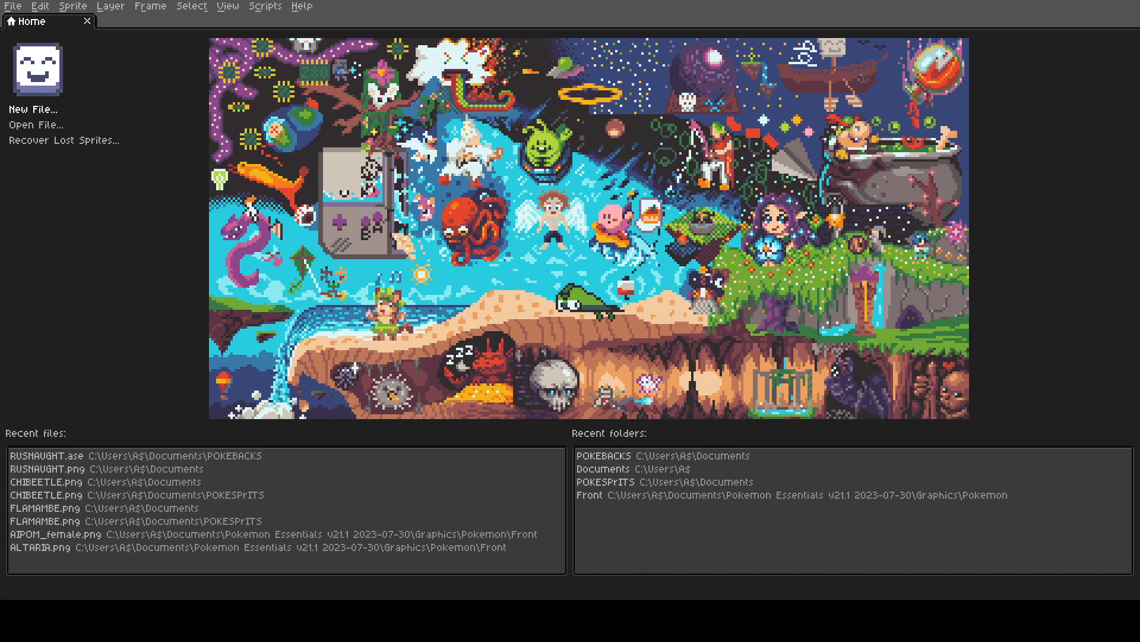
# - Create a new RGBA sprite 160 px wide and 160 px high with a transparent background
pyautogui.click(38, 113)
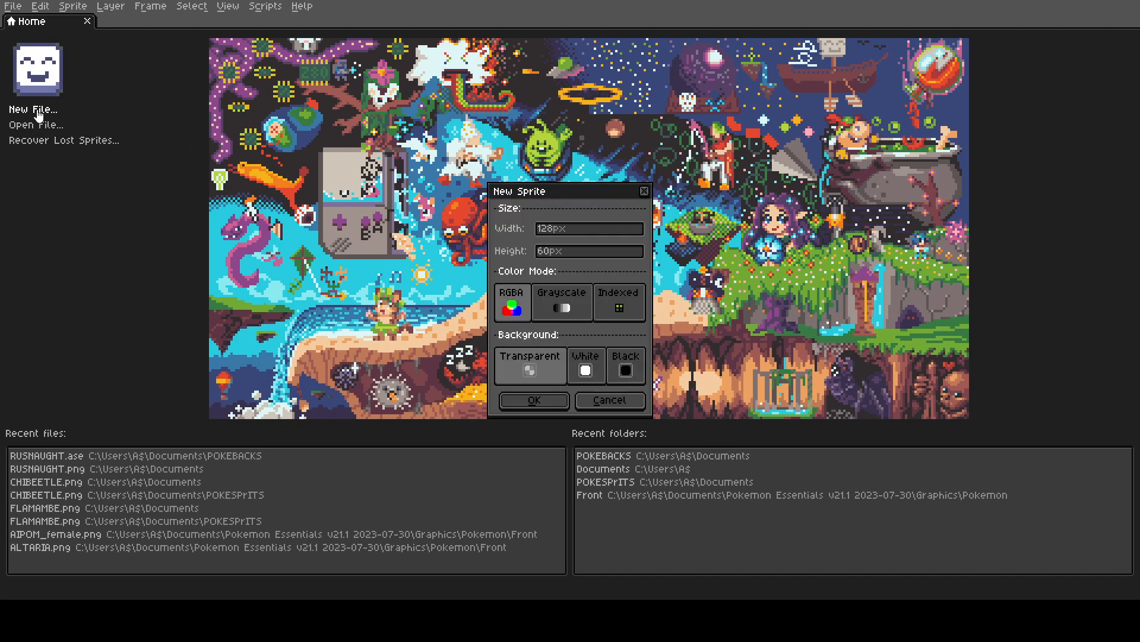
pyautogui.moveTo(554, 228); pyautogui.dragTo(505, 232)
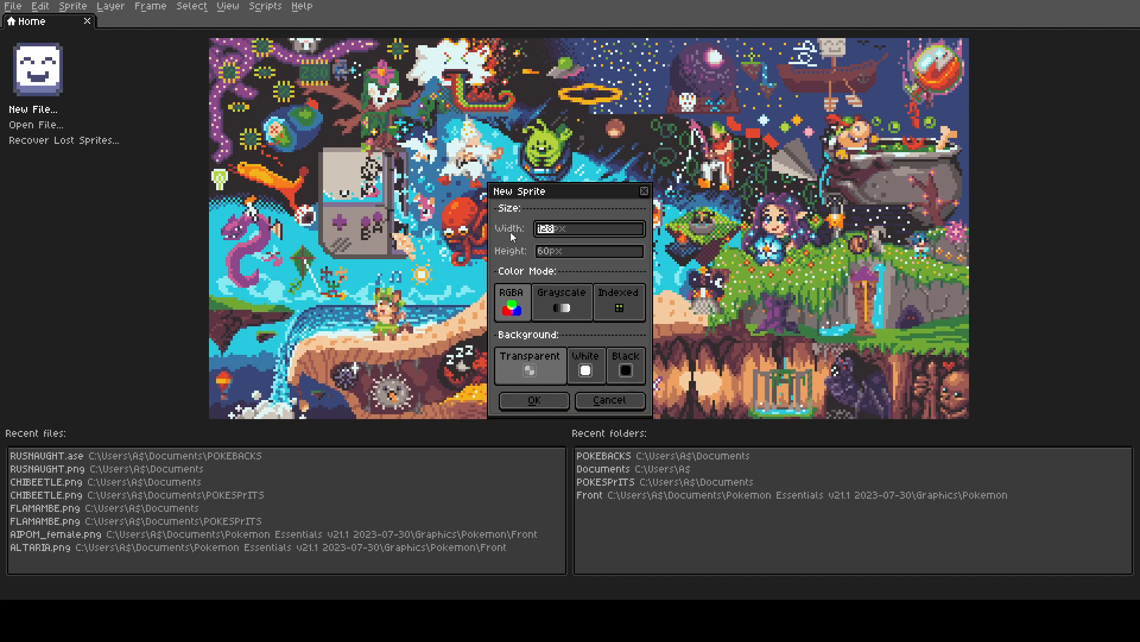
pyautogui.write('160')
pyautogui.click(572, 250)
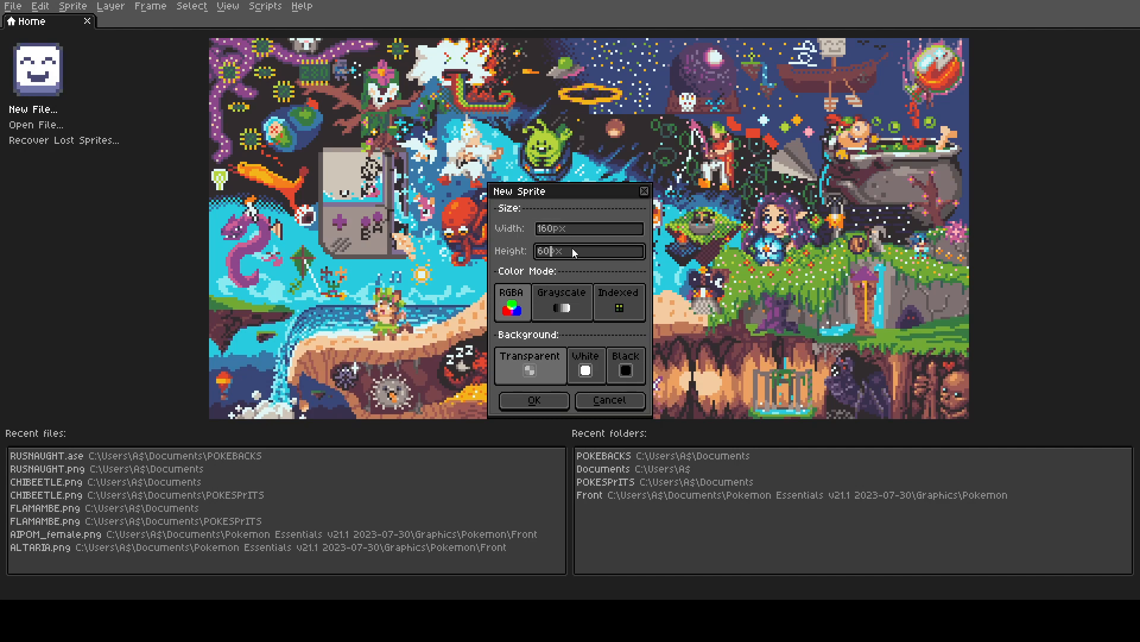
pyautogui.write('160')
pyautogui.click(552, 403)
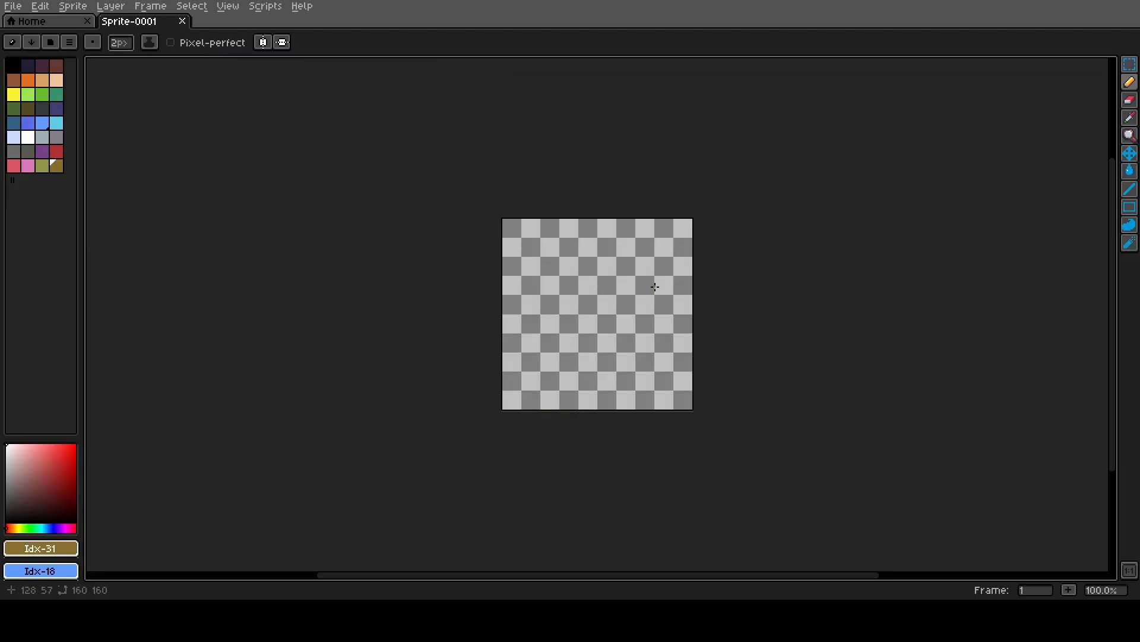
# - Set up the Pencil tool with a 2 px brush and black as the foreground colour
pyautogui.press('m')
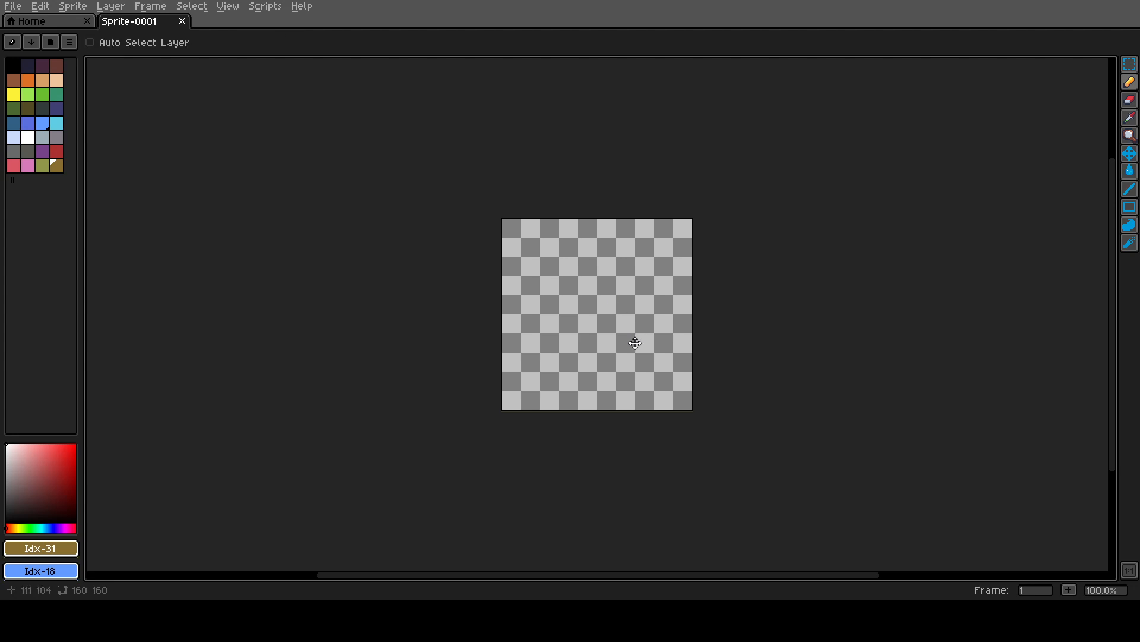
pyautogui.press('b')
pyautogui.scroll(2, 634, 342)
pyautogui.scroll(-1, 766, 346)
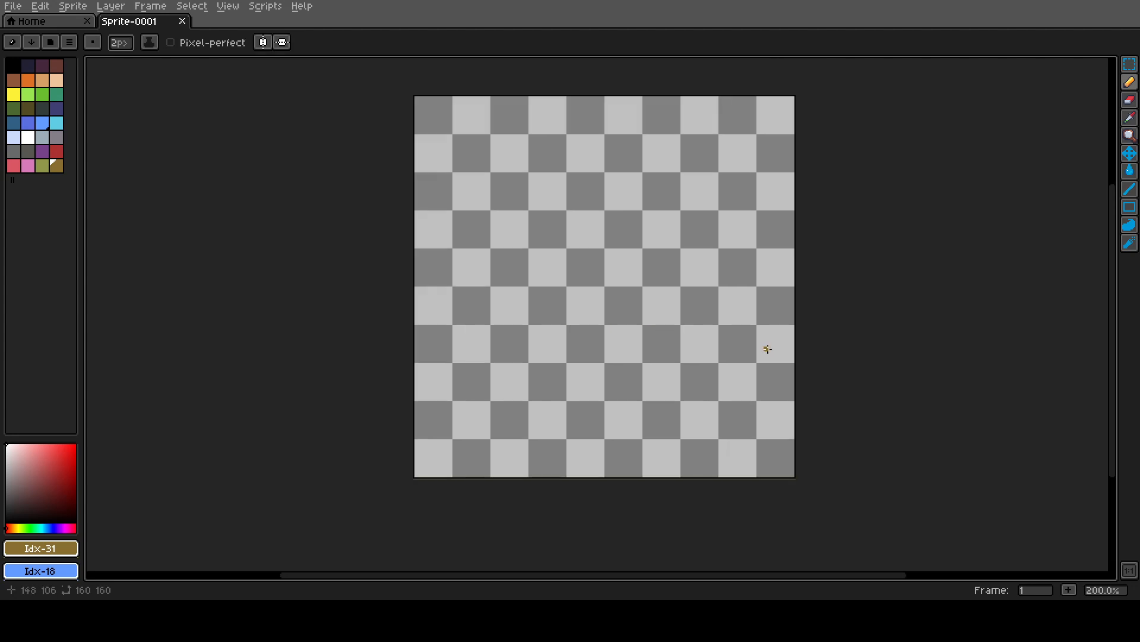
pyautogui.click(117, 43)
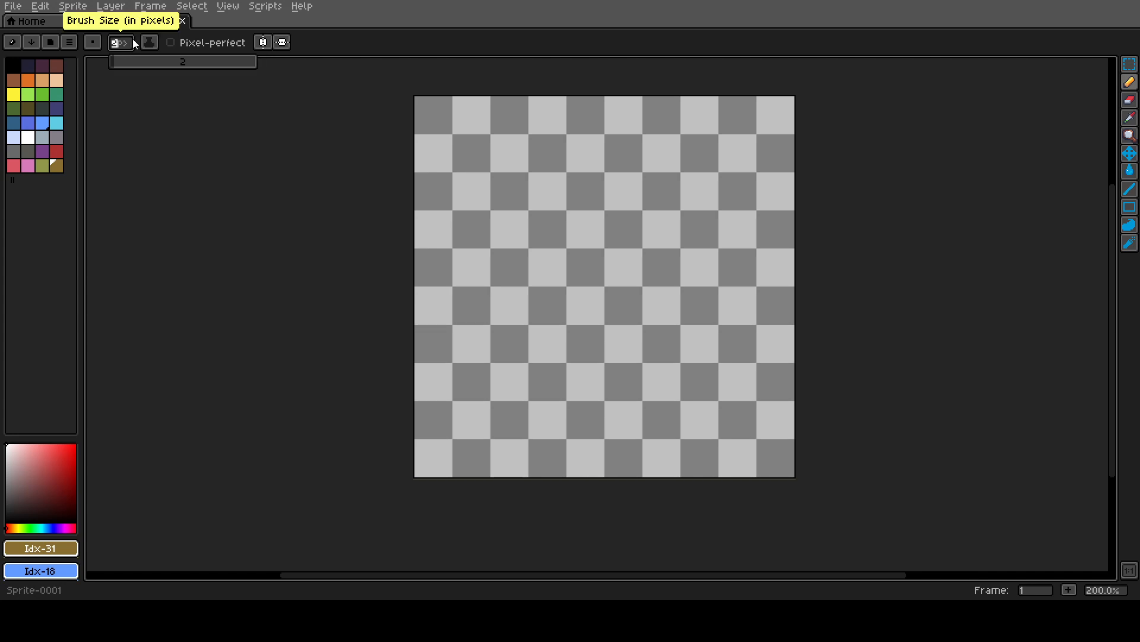
pyautogui.click(12, 65)
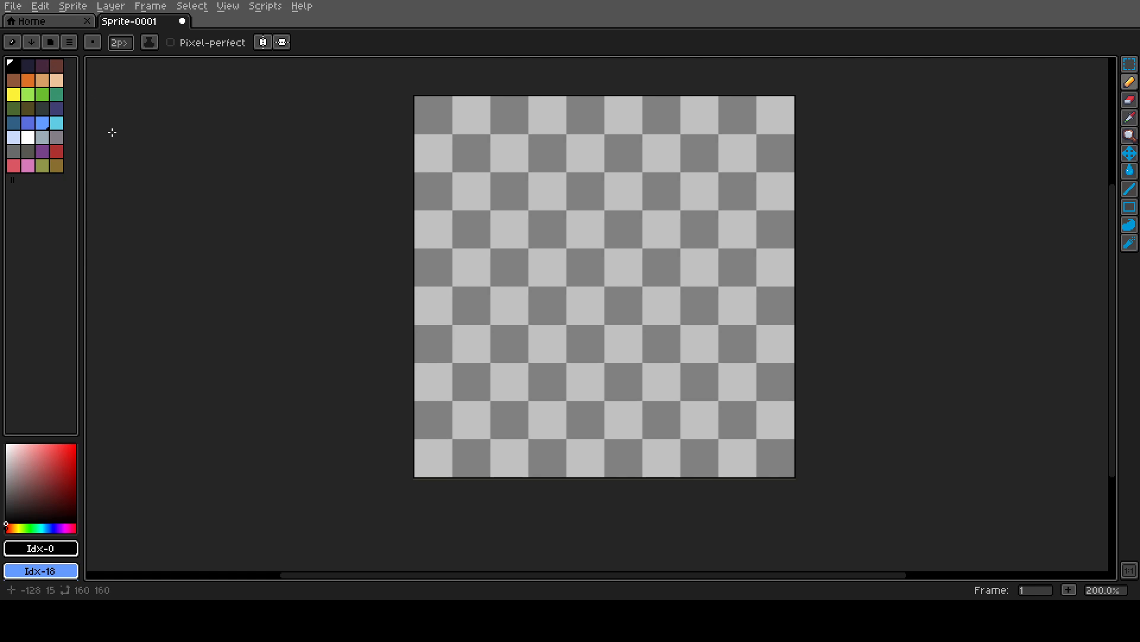
# - Browse for a file to open in Documents > Pokemon Fan Games > PokemonWest&East > Graphics > Pokemon
pyautogui.click(12, 7)
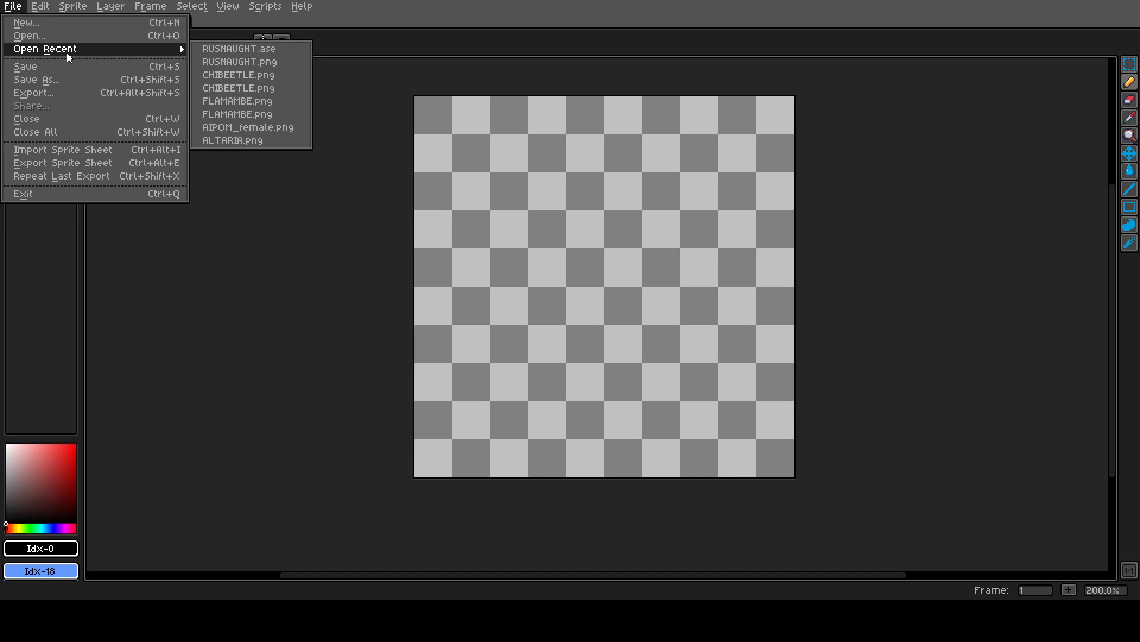
pyautogui.click(71, 37)
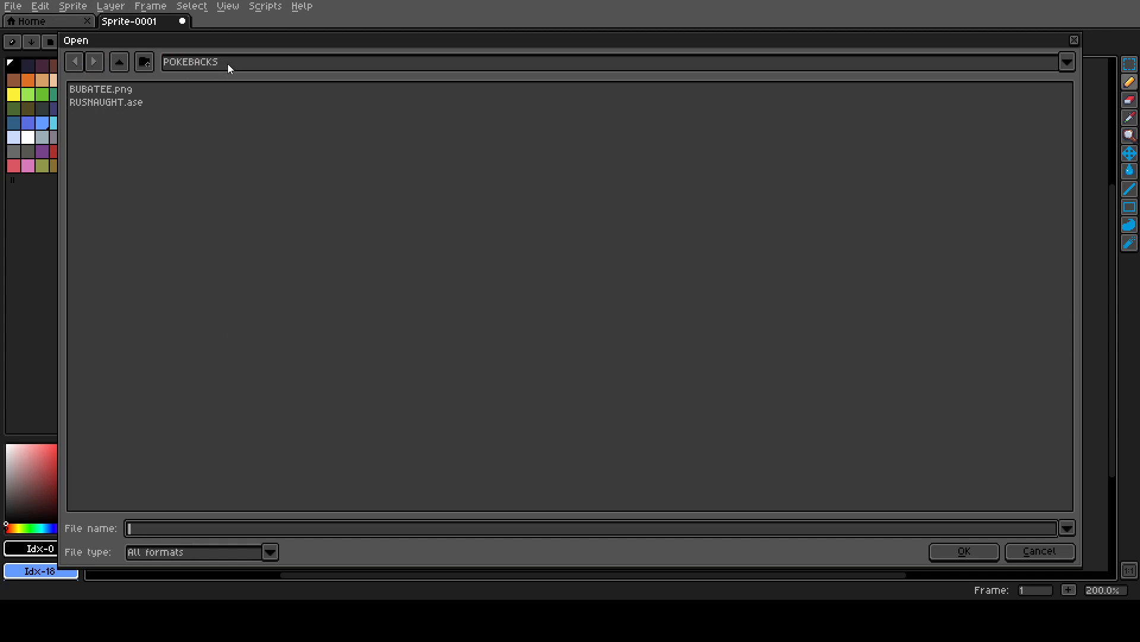
pyautogui.click(204, 64)
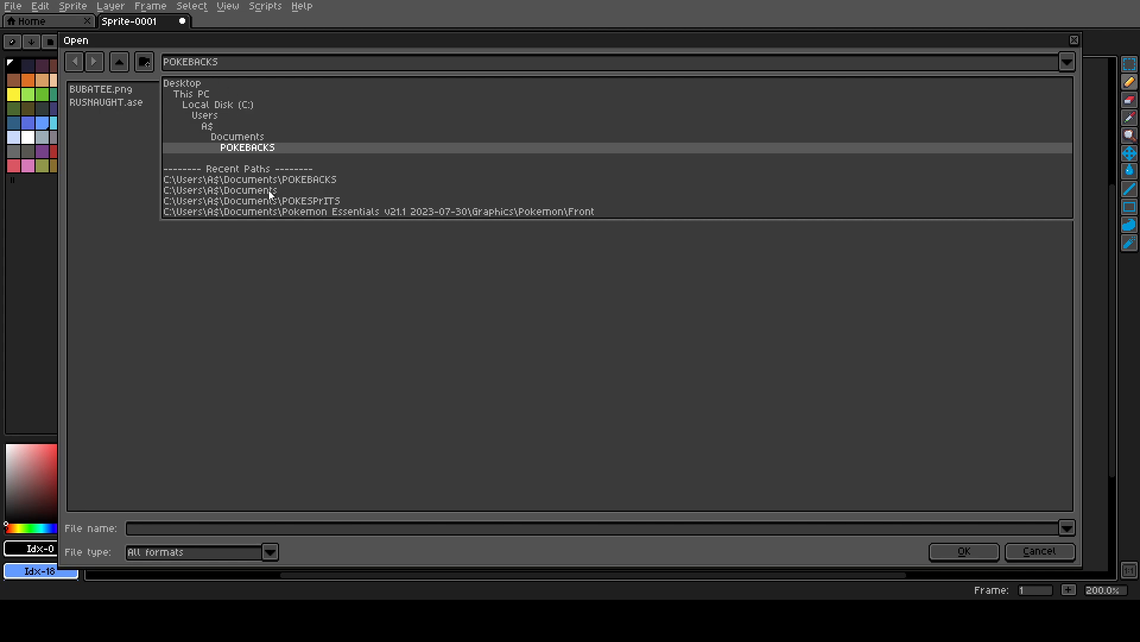
pyautogui.click(262, 137)
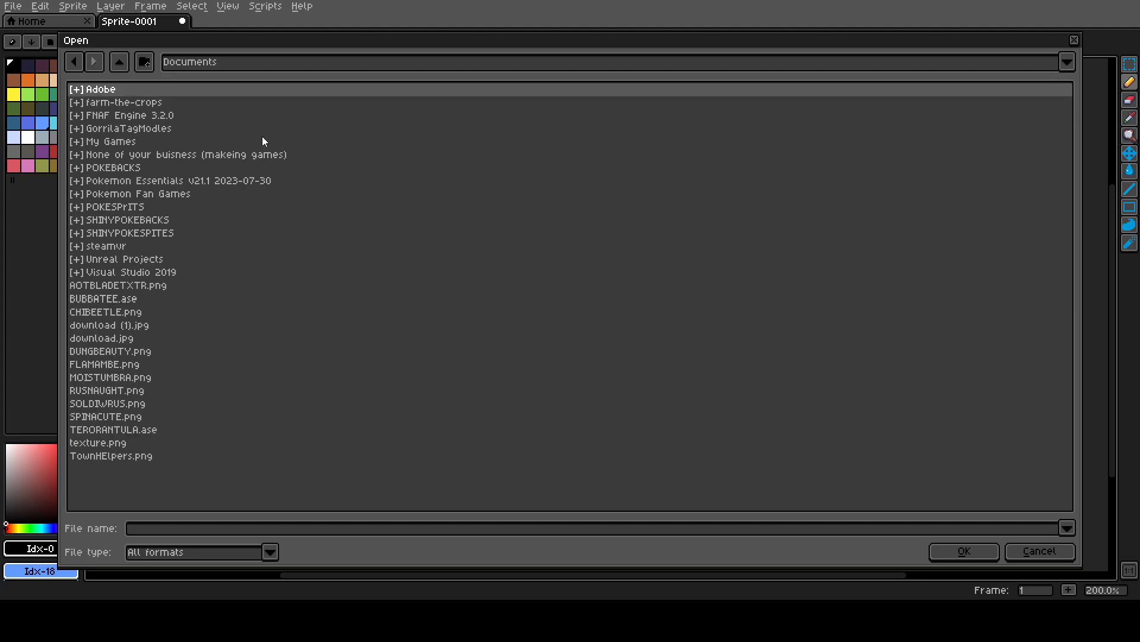
pyautogui.doubleClick(170, 194)
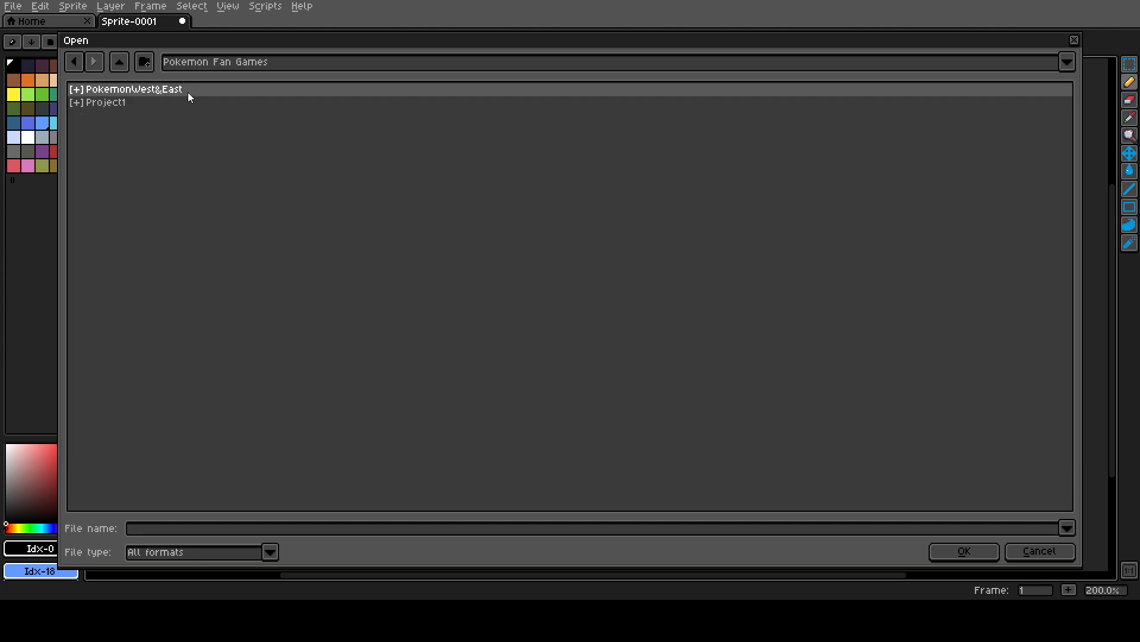
pyautogui.doubleClick(189, 90)
pyautogui.doubleClick(150, 127)
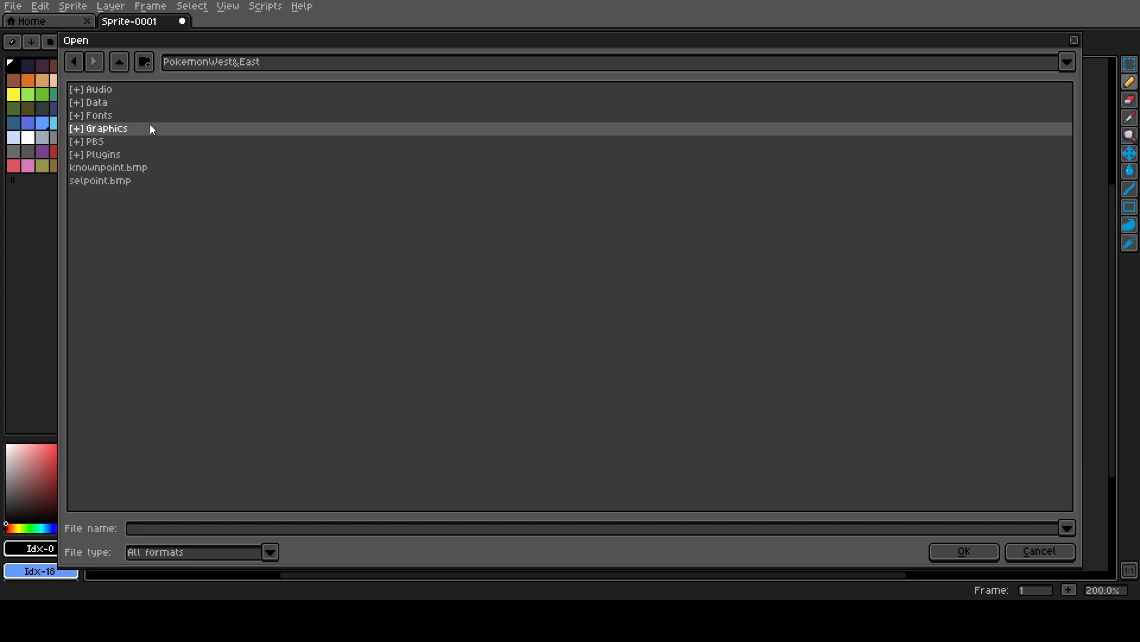
pyautogui.doubleClick(131, 232)
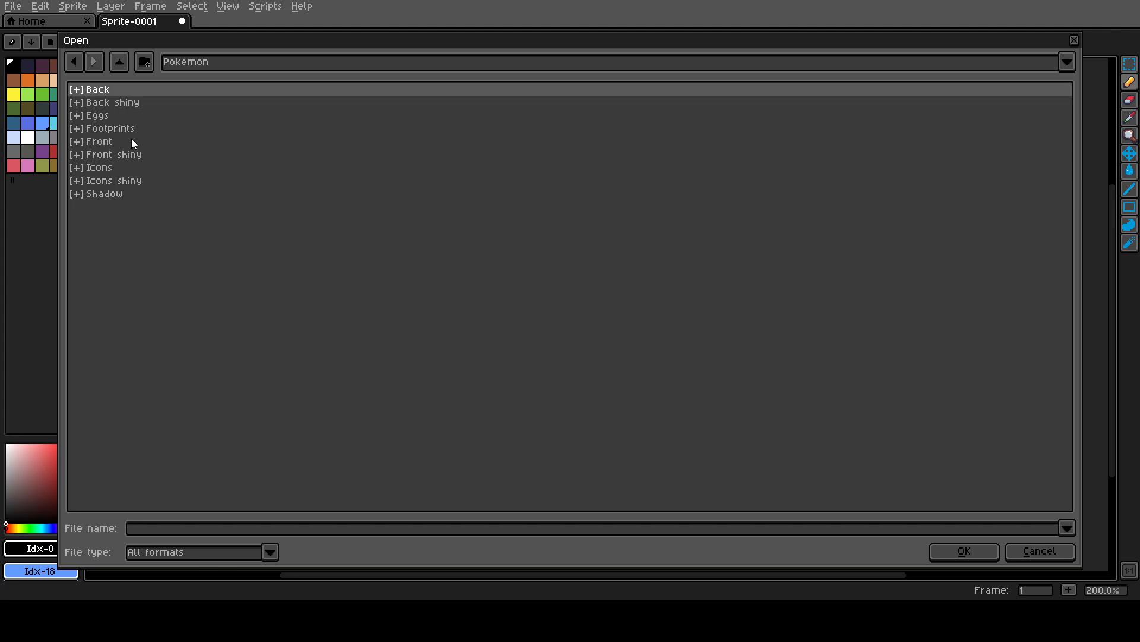
# - Open AXEW.png from the Front folder as a reference sprite
pyautogui.doubleClick(130, 141)
pyautogui.scroll(-5, 127, 275)
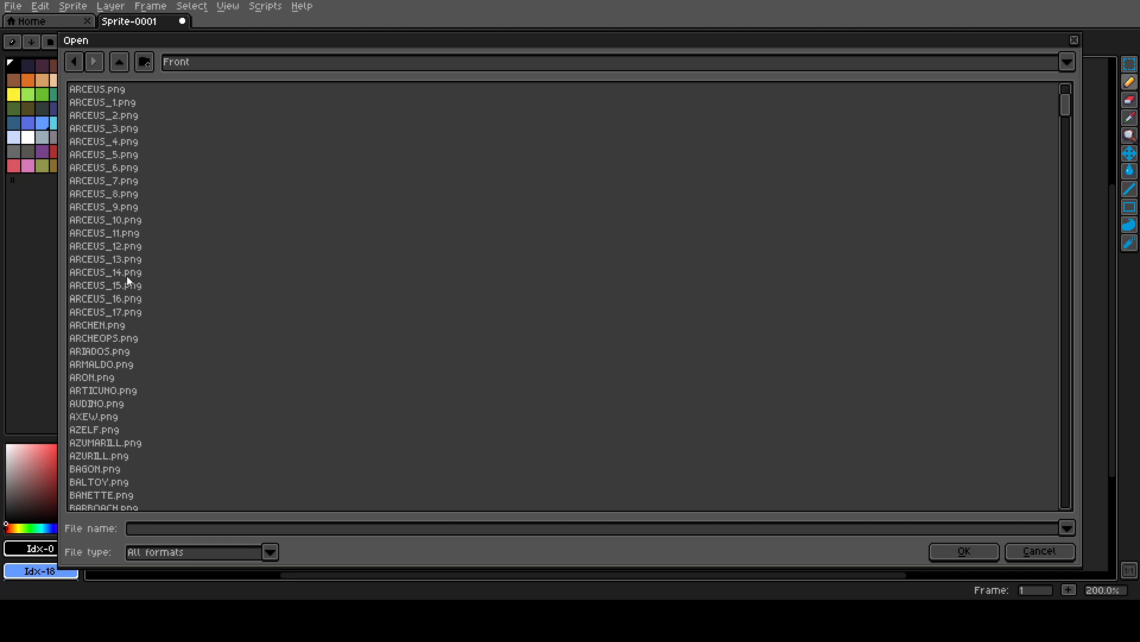
pyautogui.scroll(-2, 126, 275)
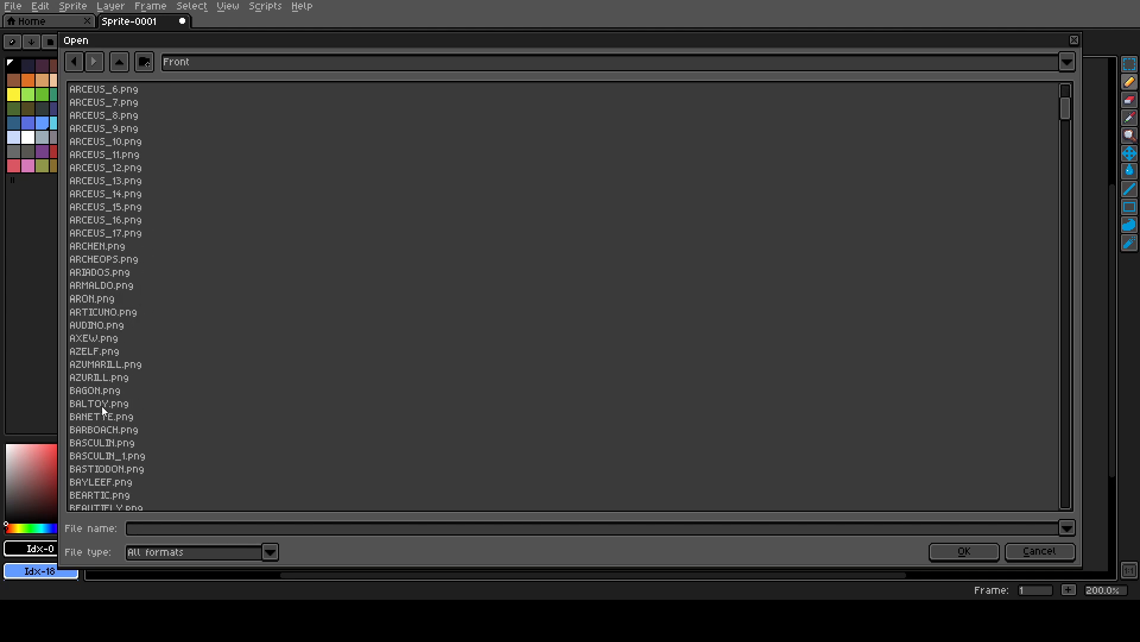
pyautogui.doubleClick(116, 342)
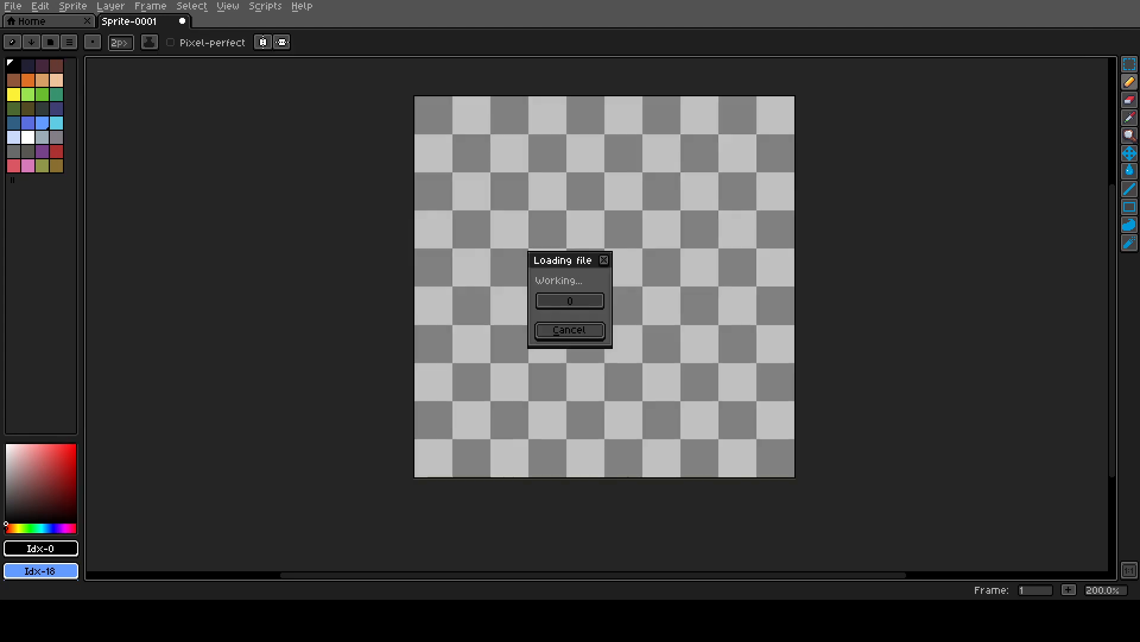
pyautogui.scroll(1, 601, 343)
pyautogui.scroll(-1, 601, 339)
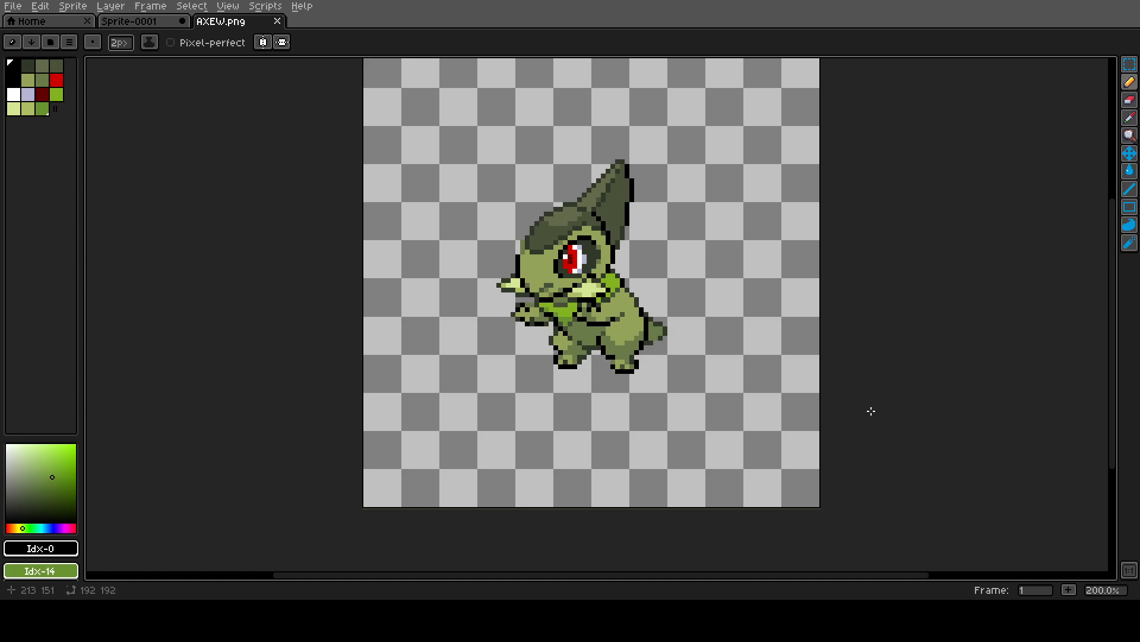
# - Open the recent file CHIBEETLE.png and examine the beetle sprite up close
pyautogui.click(19, 8)
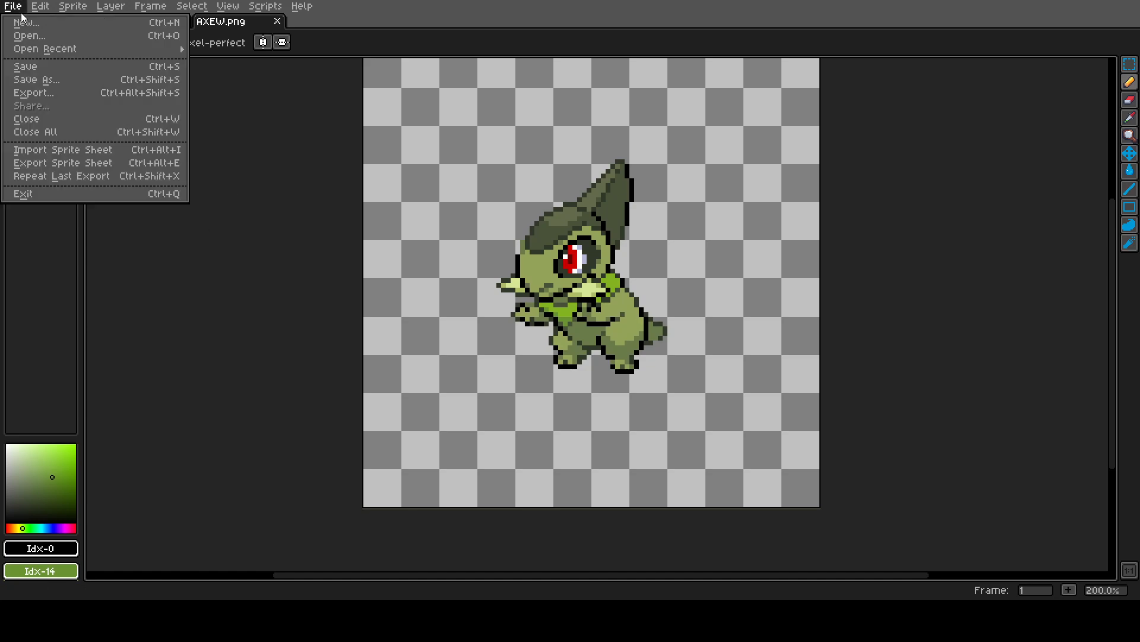
pyautogui.moveTo(41, 49)
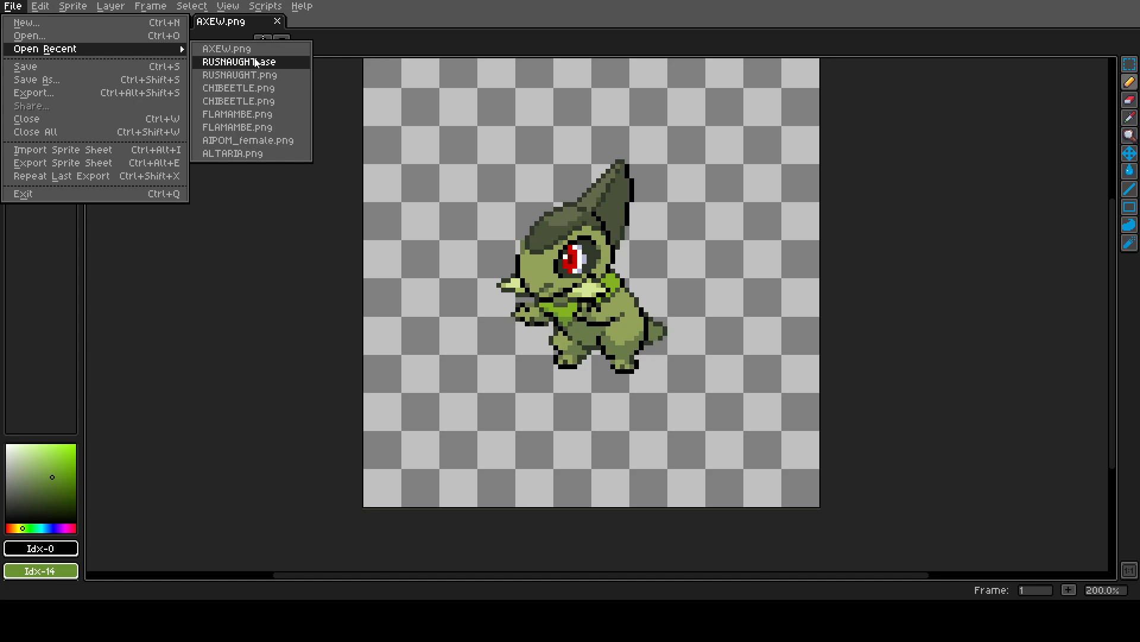
pyautogui.click(274, 88)
pyautogui.scroll(2, 521, 293)
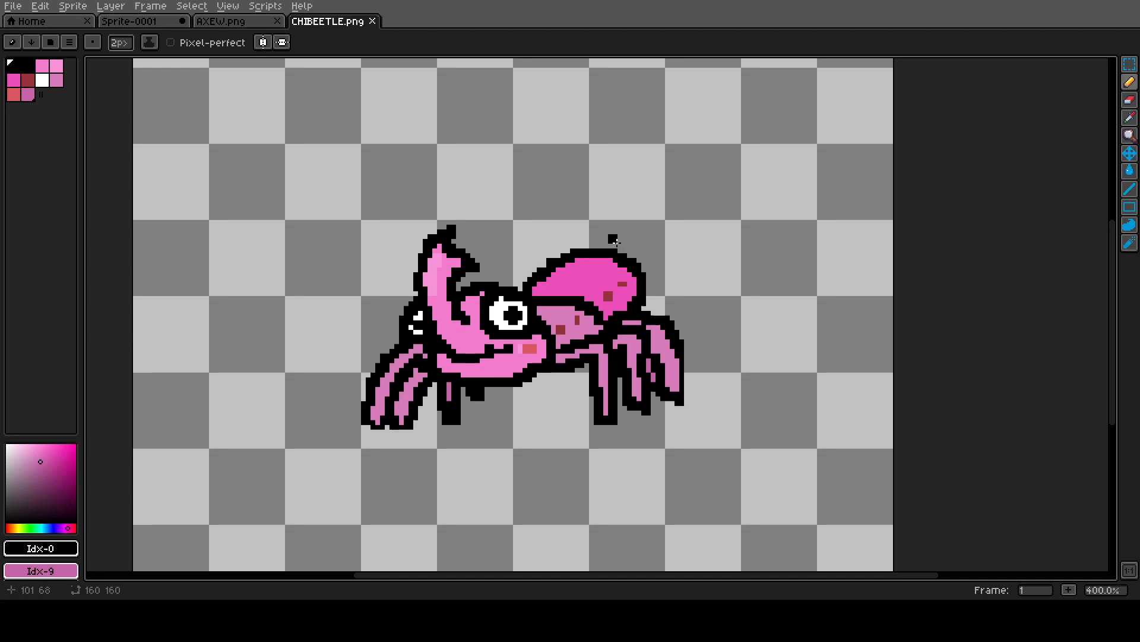
pyautogui.scroll(-2, 612, 237)
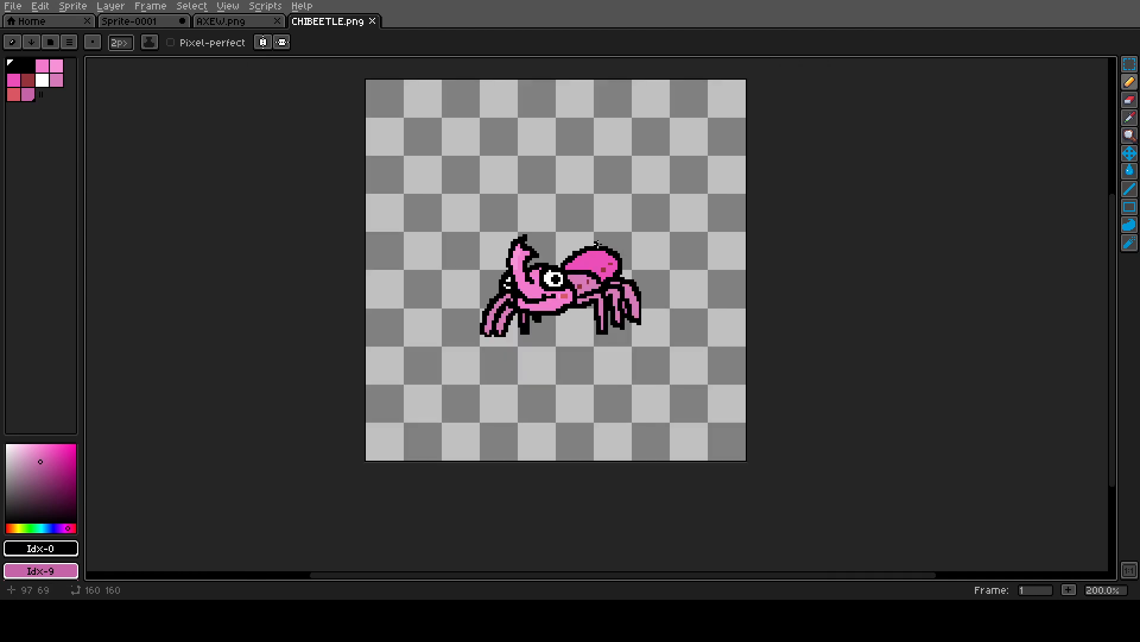
pyautogui.scroll(2, 597, 243)
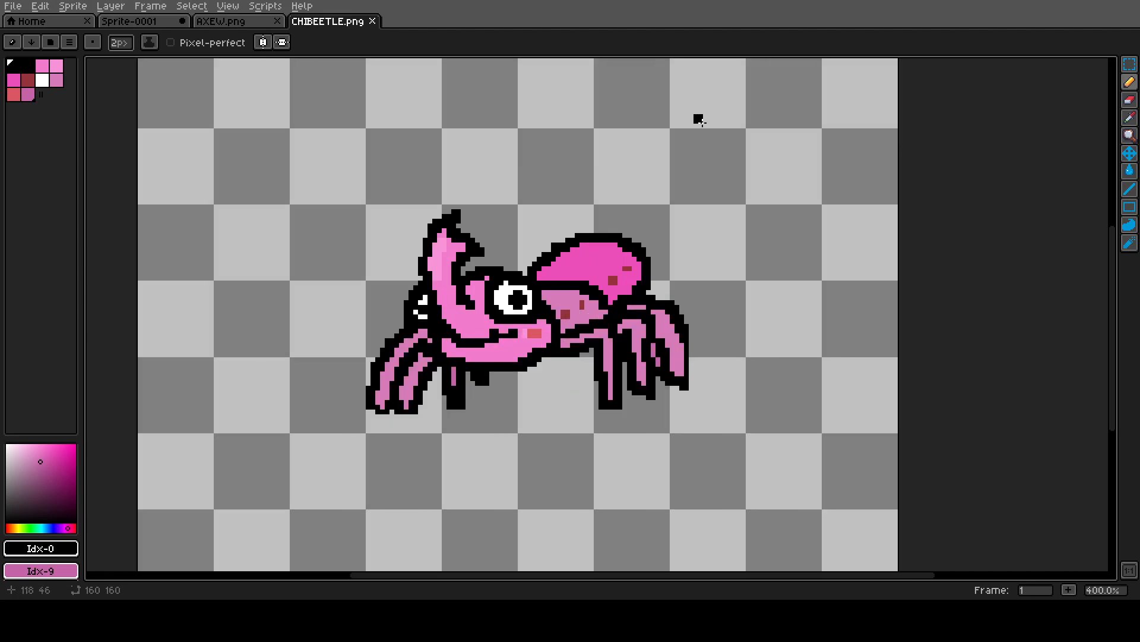
# - Compare the AXEW.png and CHIBEETLE.png sprites, and close both files
pyautogui.click(224, 27)
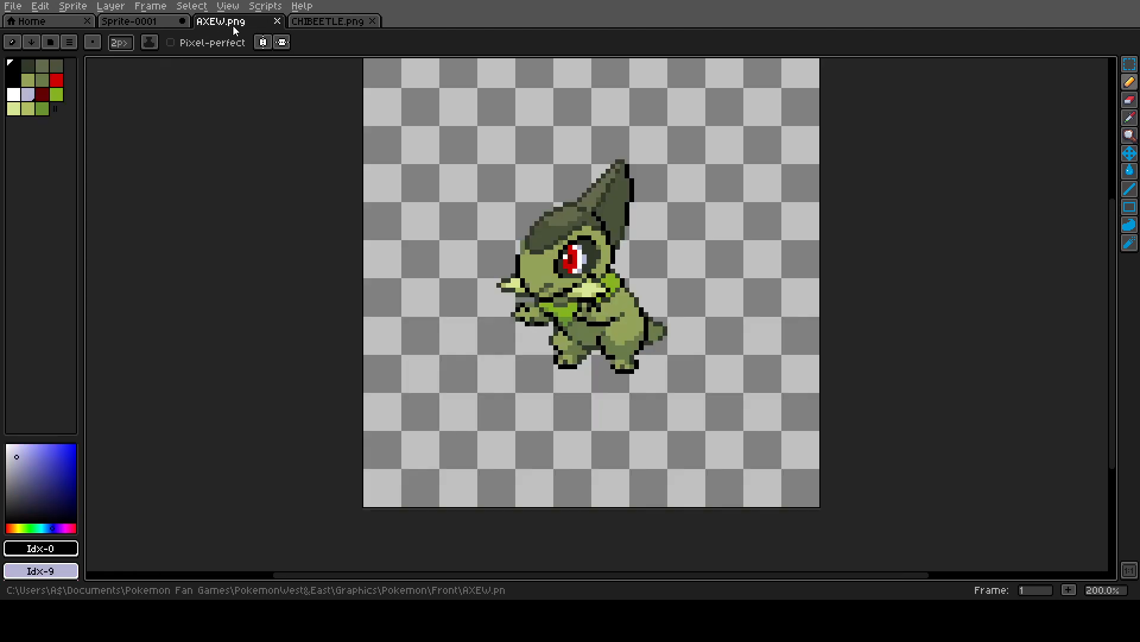
pyautogui.click(335, 22)
pyautogui.click(232, 24)
pyautogui.click(336, 22)
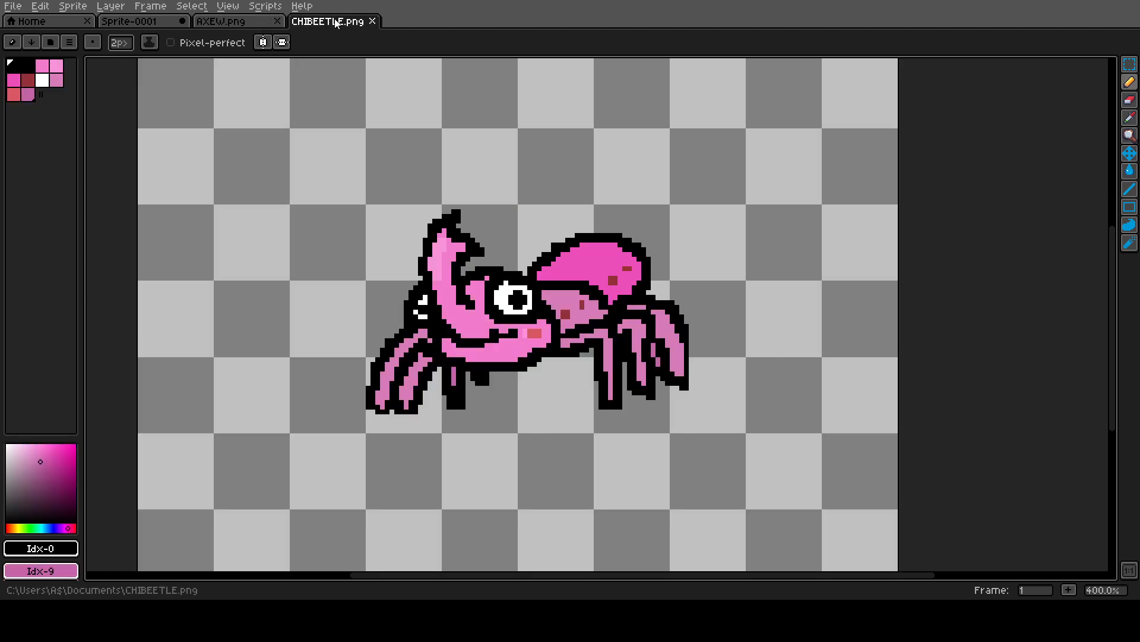
pyautogui.click(241, 22)
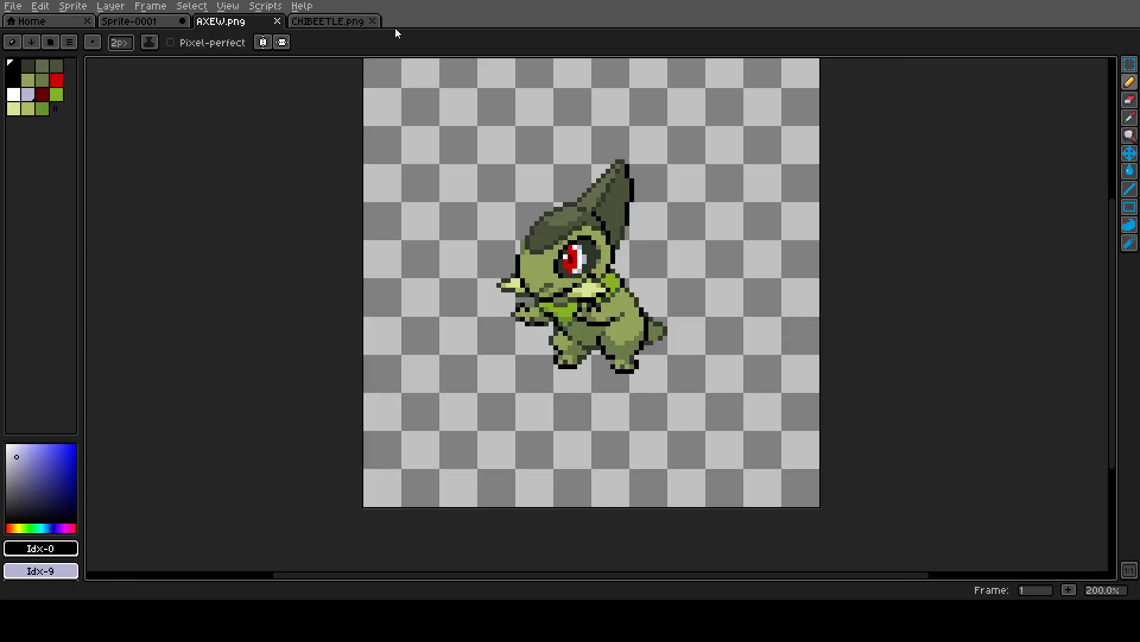
pyautogui.click(278, 21)
pyautogui.click(278, 21)
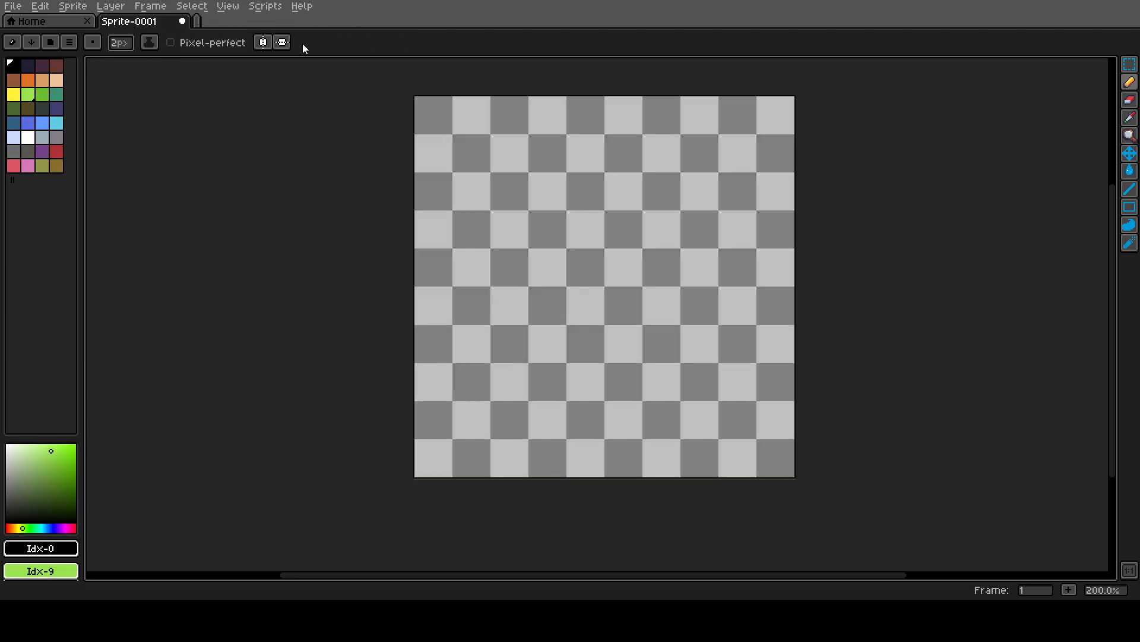
pyautogui.scroll(-1, 589, 250)
pyautogui.scroll(1, 585, 232)
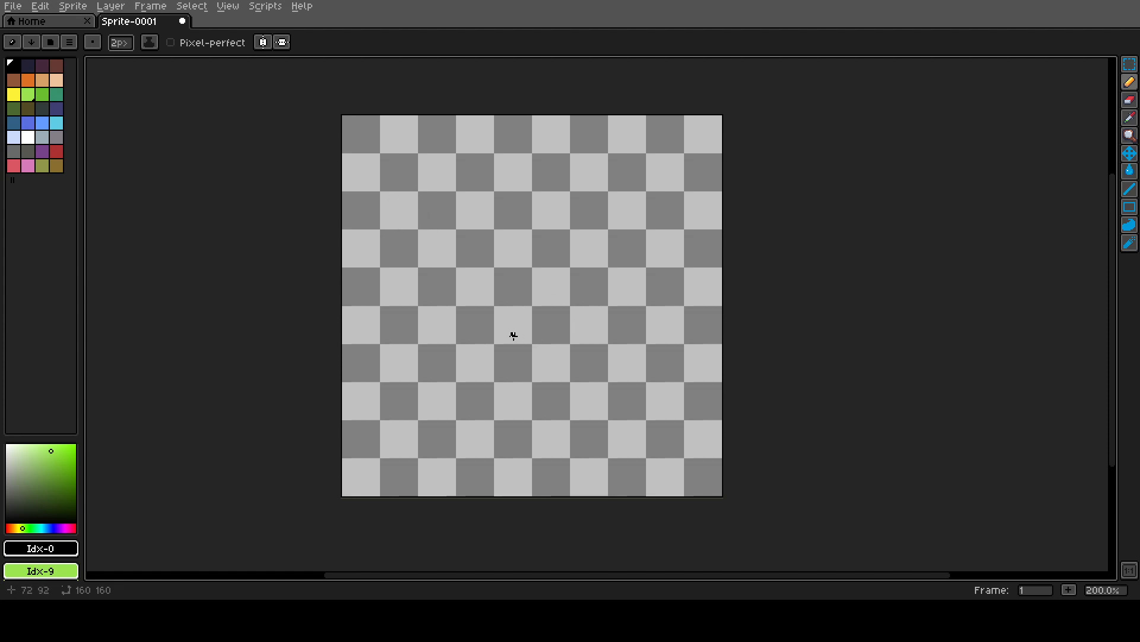
pyautogui.scroll(1, 512, 333)
pyautogui.scroll(-1, 523, 311)
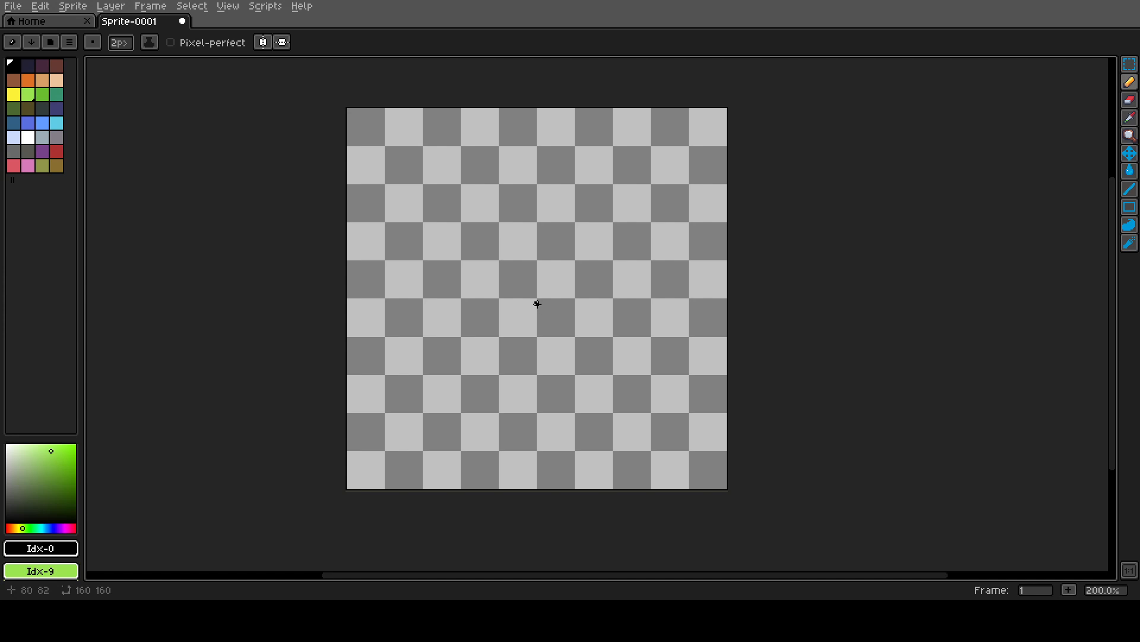
pyautogui.scroll(1, 532, 282)
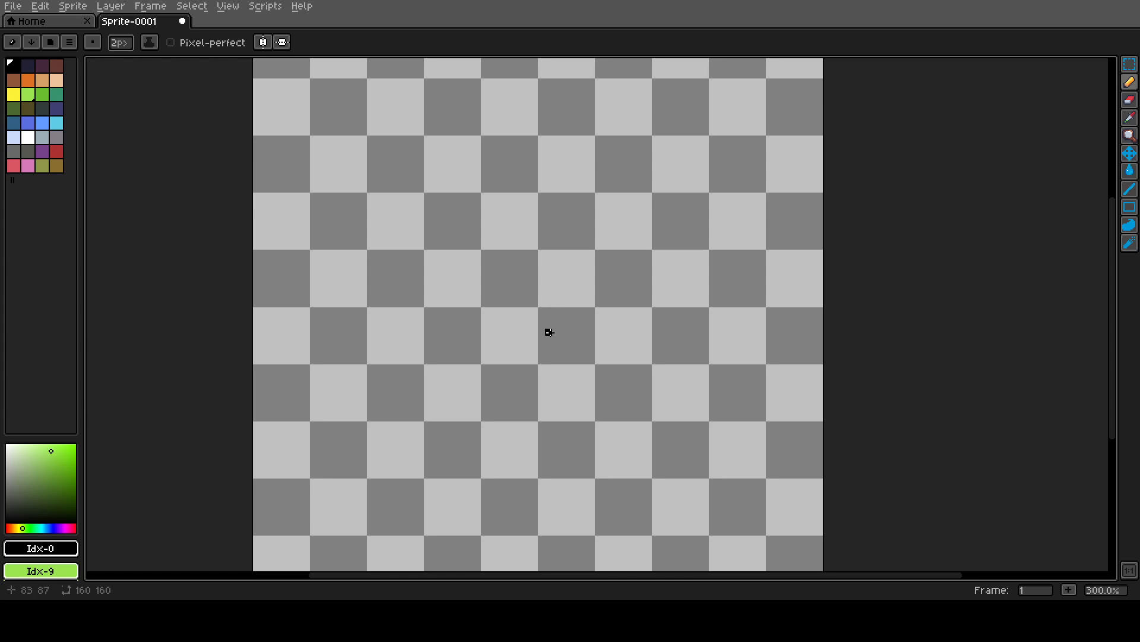
pyautogui.scroll(-1, 535, 356)
pyautogui.scroll(1, 534, 357)
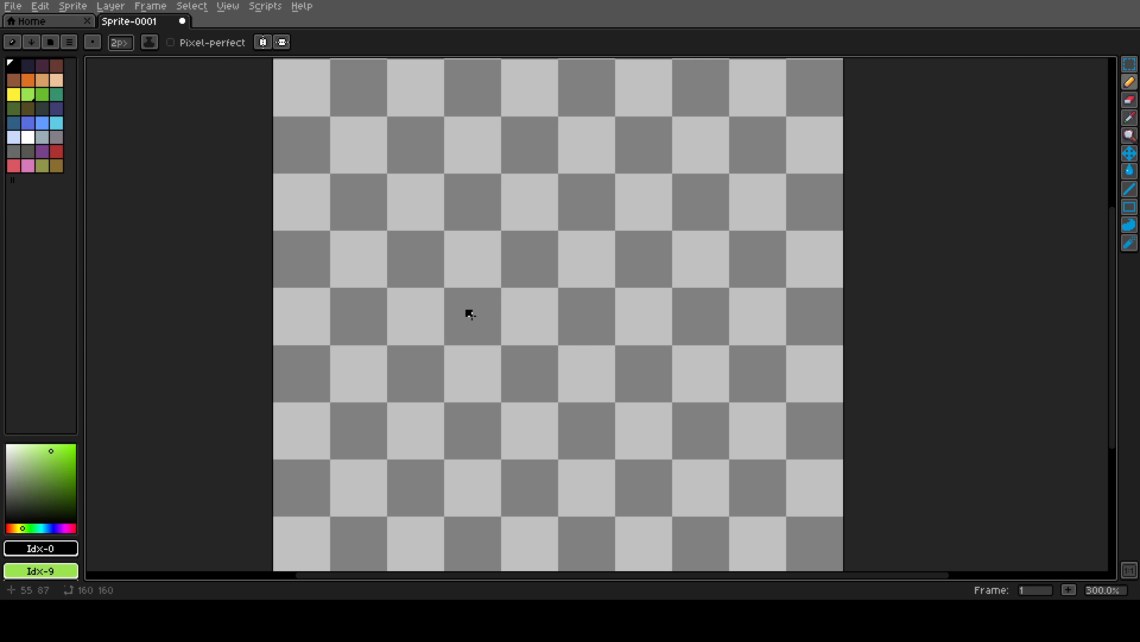
# - Try a curved teardrop outline and a short stroke in black on the blank canvas, and undo both
pyautogui.moveTo(436, 333)
pyautogui.mouseDown()
pyautogui.moveTo(451, 306)
pyautogui.moveTo(476, 303)
pyautogui.moveTo(487, 320)
pyautogui.moveTo(483, 348)
pyautogui.moveTo(456, 378)
pyautogui.moveTo(409, 396)
pyautogui.moveTo(438, 334)
pyautogui.mouseUp()
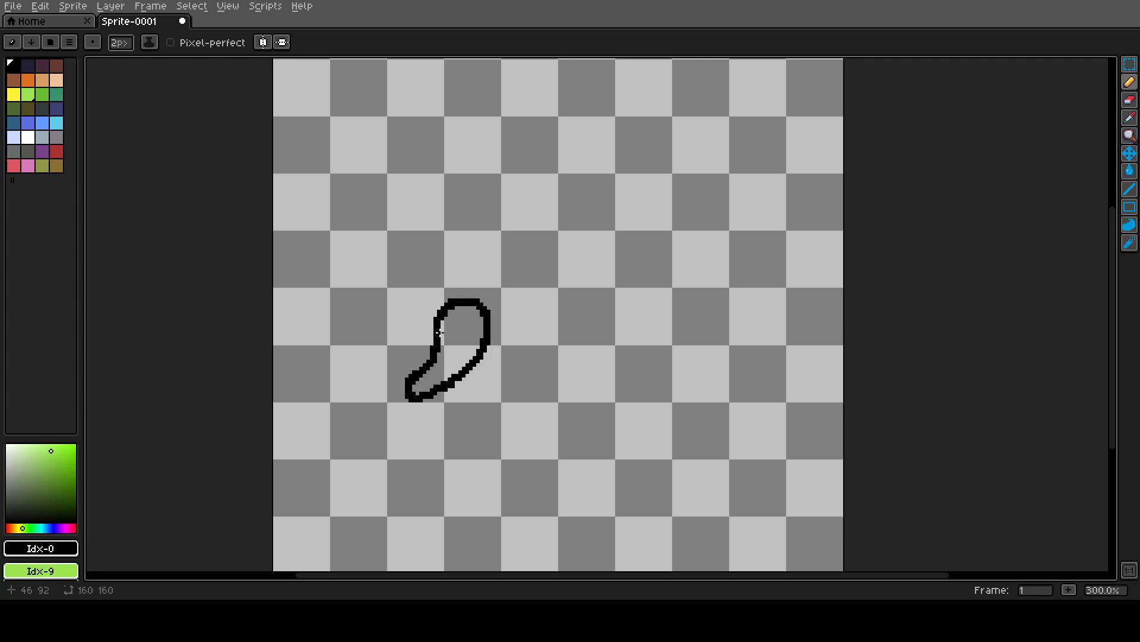
pyautogui.press('v')
pyautogui.hotkey('ctrl', 'z')
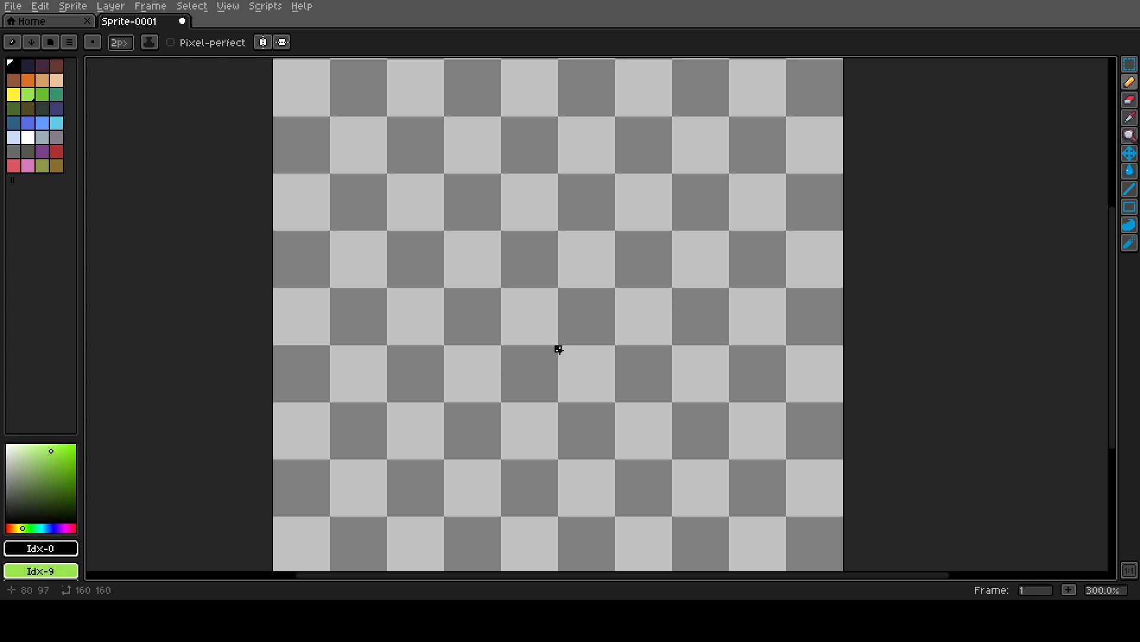
pyautogui.moveTo(557, 348); pyautogui.dragTo(580, 325)
pyautogui.hotkey('ctrl', 'z')
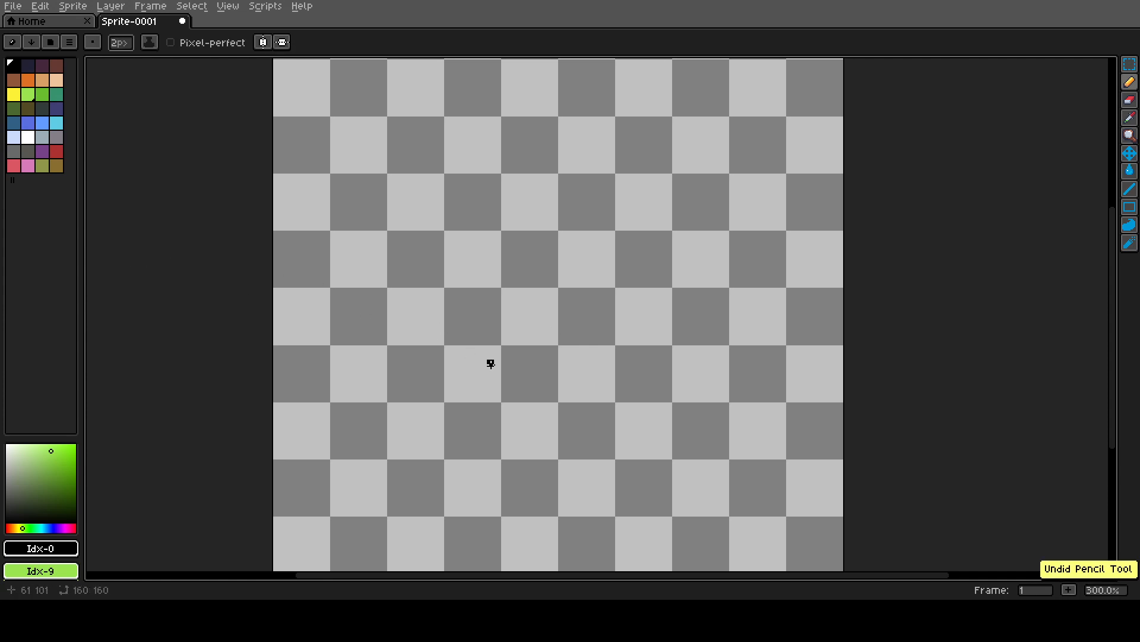
pyautogui.moveTo(519, 380)
pyautogui.mouseDown()
pyautogui.moveTo(524, 357)
pyautogui.moveTo(536, 358)
pyautogui.mouseUp()
pyautogui.press('v')
pyautogui.hotkey('ctrl', 'z')
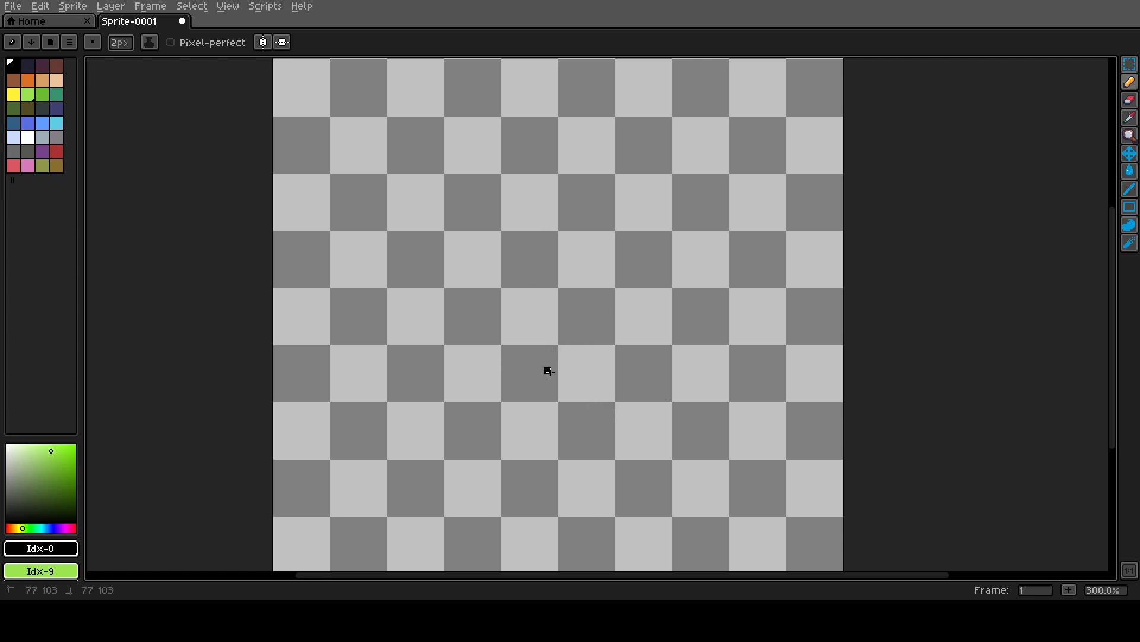
pyautogui.moveTo(545, 370)
pyautogui.mouseDown()
pyautogui.moveTo(587, 349)
pyautogui.moveTo(603, 367)
pyautogui.moveTo(545, 352)
pyautogui.moveTo(567, 333)
pyautogui.moveTo(614, 357)
pyautogui.mouseUp()
pyautogui.hotkey('ctrl', 'z')
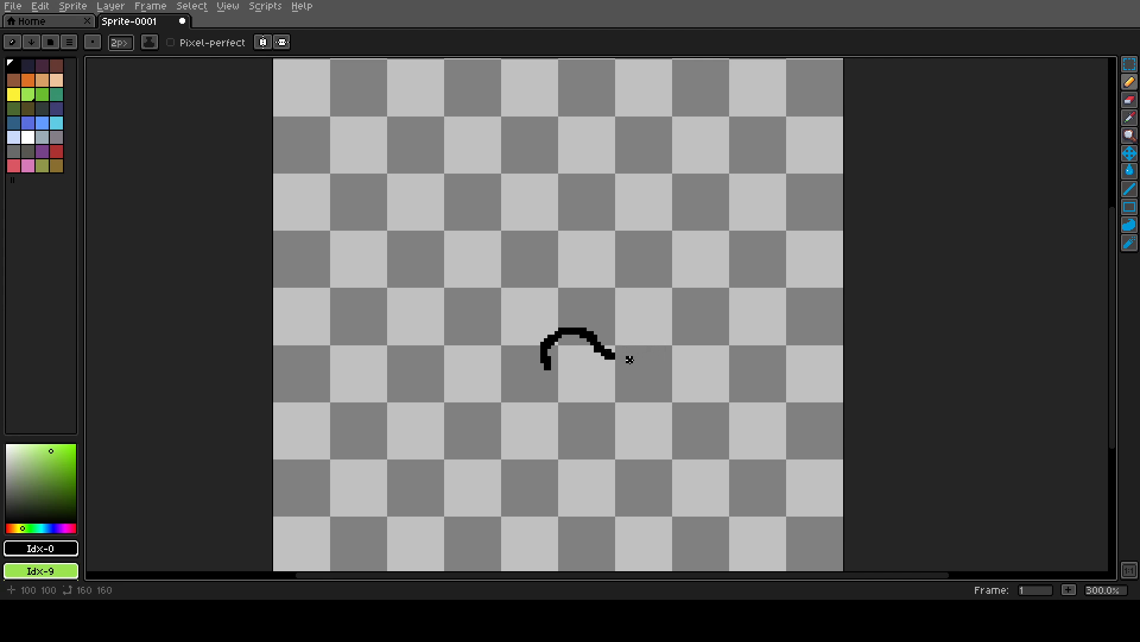
pyautogui.hotkey('ctrl', 'z')
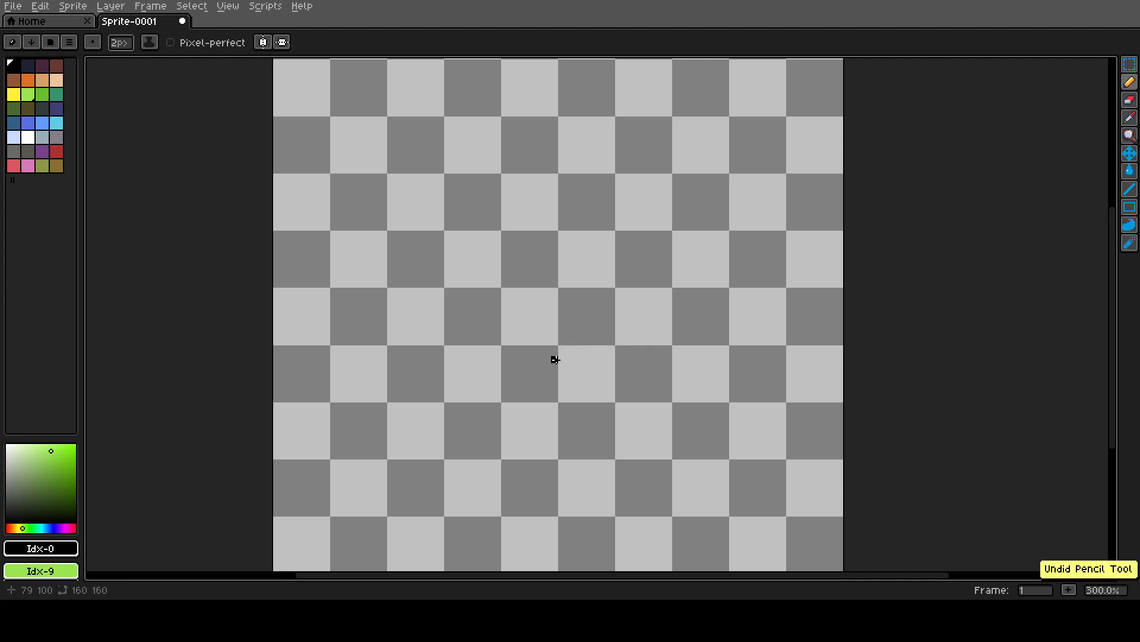
# - Draw a black 2 px head outline with a long snout near the canvas centre, and add a round eye ring inside
pyautogui.moveTo(554, 365)
pyautogui.mouseDown()
pyautogui.moveTo(577, 338)
pyautogui.moveTo(668, 373)
pyautogui.moveTo(633, 392)
pyautogui.moveTo(565, 396)
pyautogui.moveTo(553, 358)
pyautogui.mouseUp()
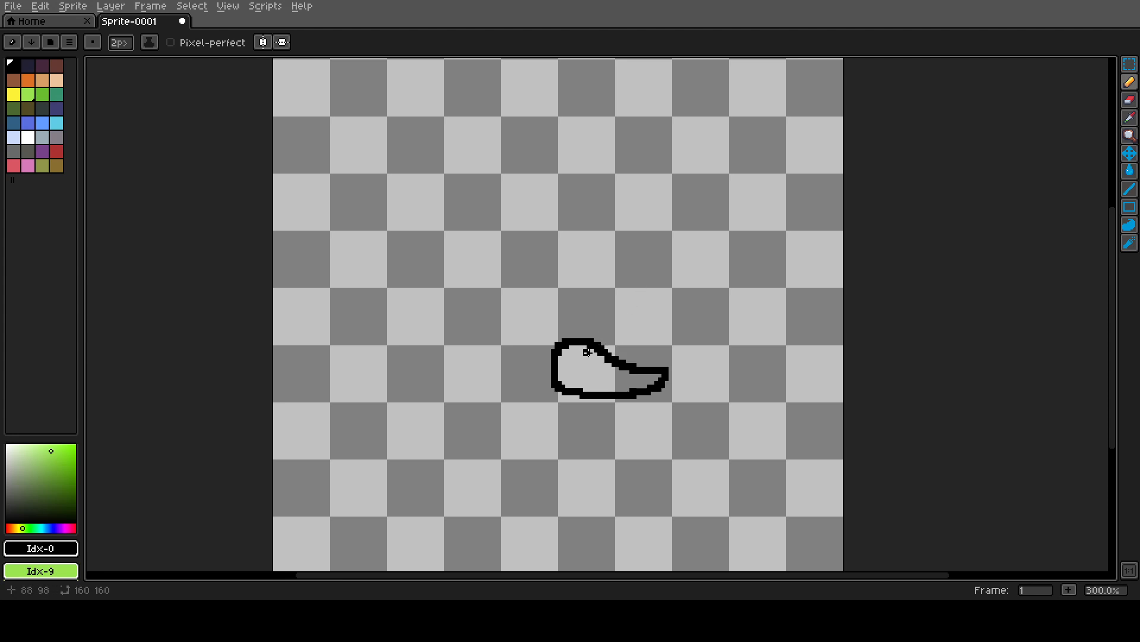
pyautogui.moveTo(590, 349)
pyautogui.mouseDown()
pyautogui.moveTo(570, 373)
pyautogui.moveTo(595, 385)
pyautogui.moveTo(605, 367)
pyautogui.moveTo(570, 355)
pyautogui.moveTo(571, 375)
pyautogui.moveTo(593, 380)
pyautogui.moveTo(581, 347)
pyautogui.mouseUp()
pyautogui.hotkey('ctrl', 'z')
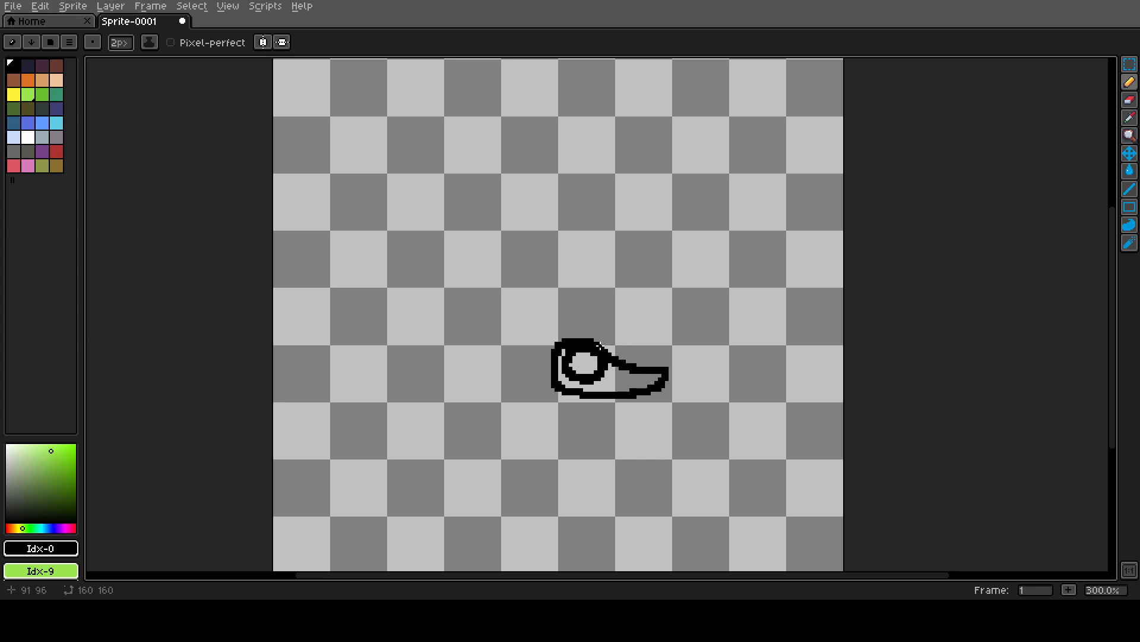
# - Draw a small brow bump for the far eye beside the eye ring, and thicken the tip of the snout with a raised nose
pyautogui.moveTo(594, 343); pyautogui.dragTo(628, 354)
pyautogui.press('v')
pyautogui.hotkey('ctrl', 'z')
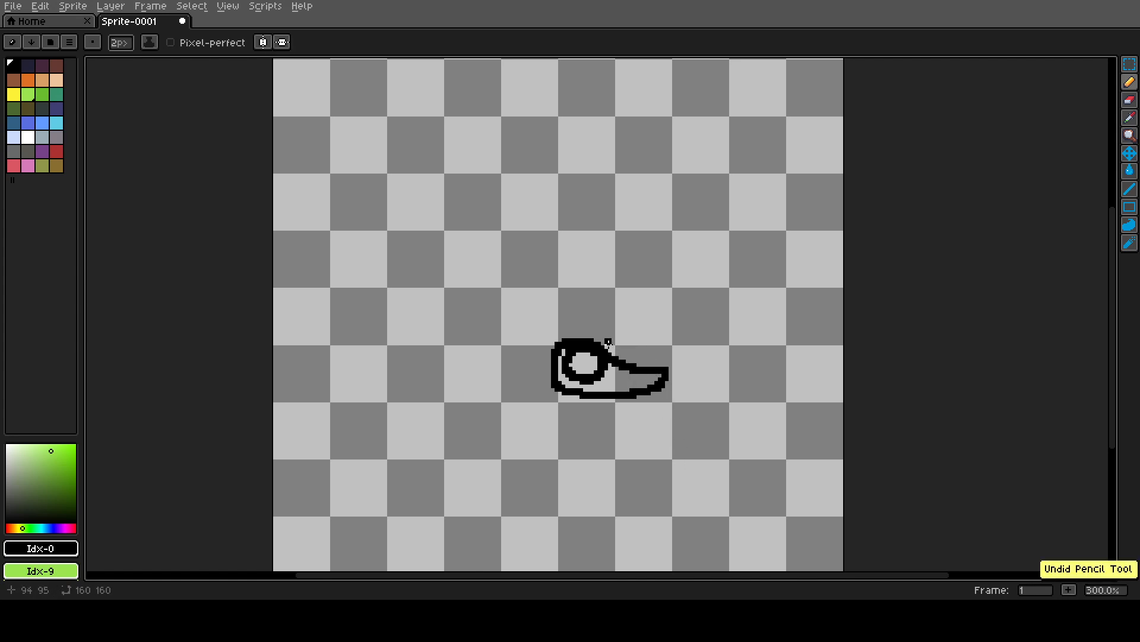
pyautogui.moveTo(603, 346); pyautogui.dragTo(623, 358)
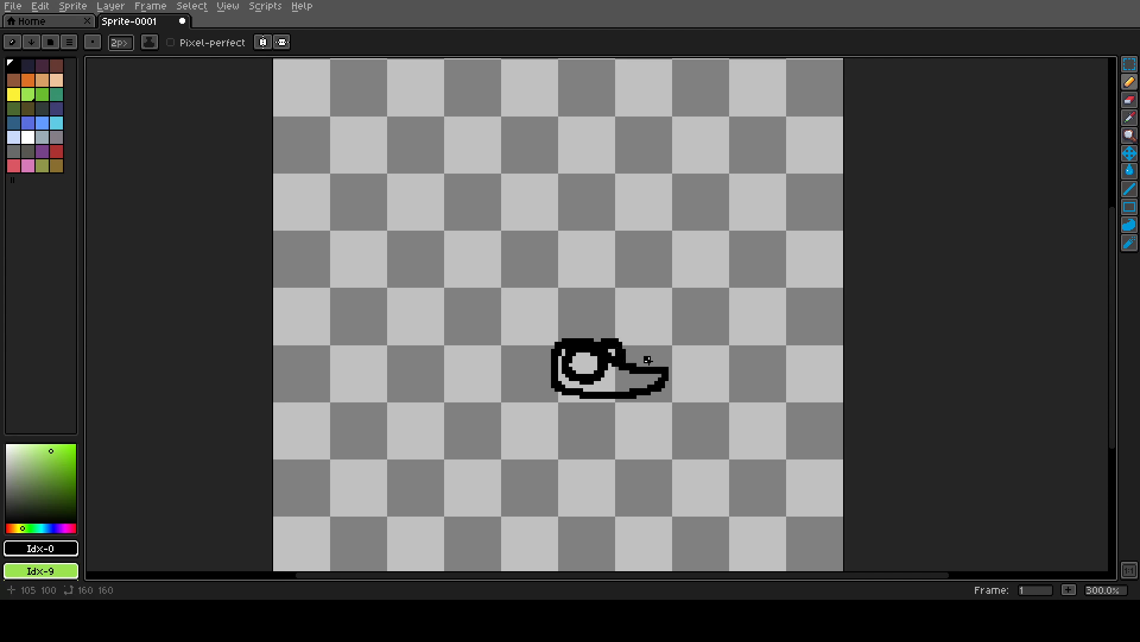
pyautogui.moveTo(666, 370); pyautogui.dragTo(673, 374)
pyautogui.hotkey('ctrl', 'z')
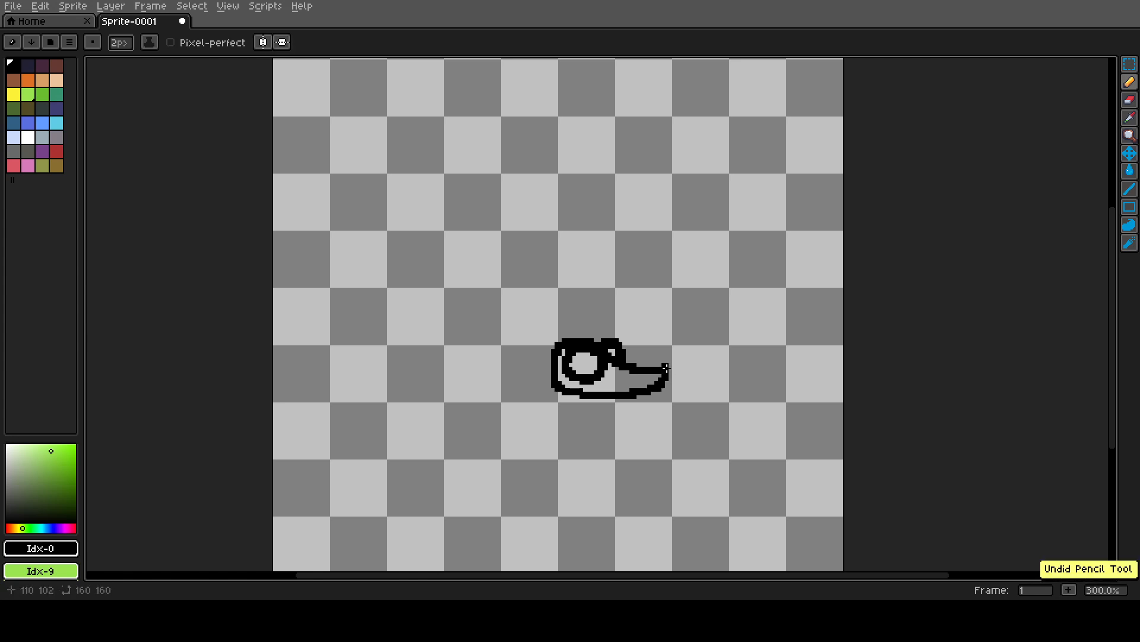
pyautogui.moveTo(665, 367); pyautogui.dragTo(667, 380)
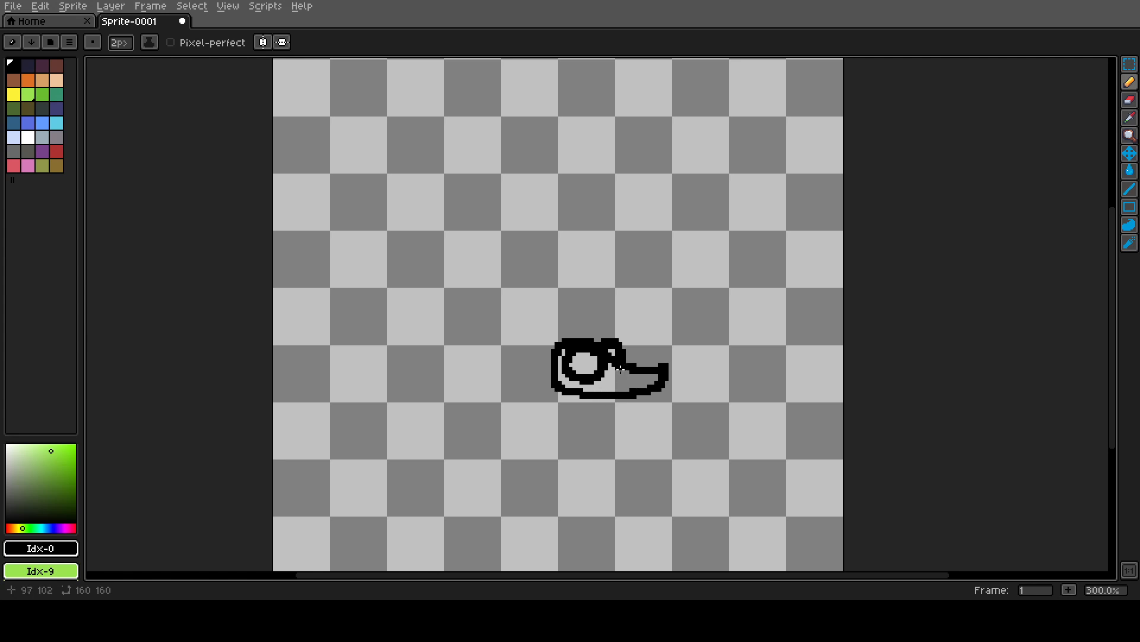
# - Reduce the pencil size to 1 px and draw thin lines around the eye and cheek, a mouth mark and a small pupil
pyautogui.click(119, 42)
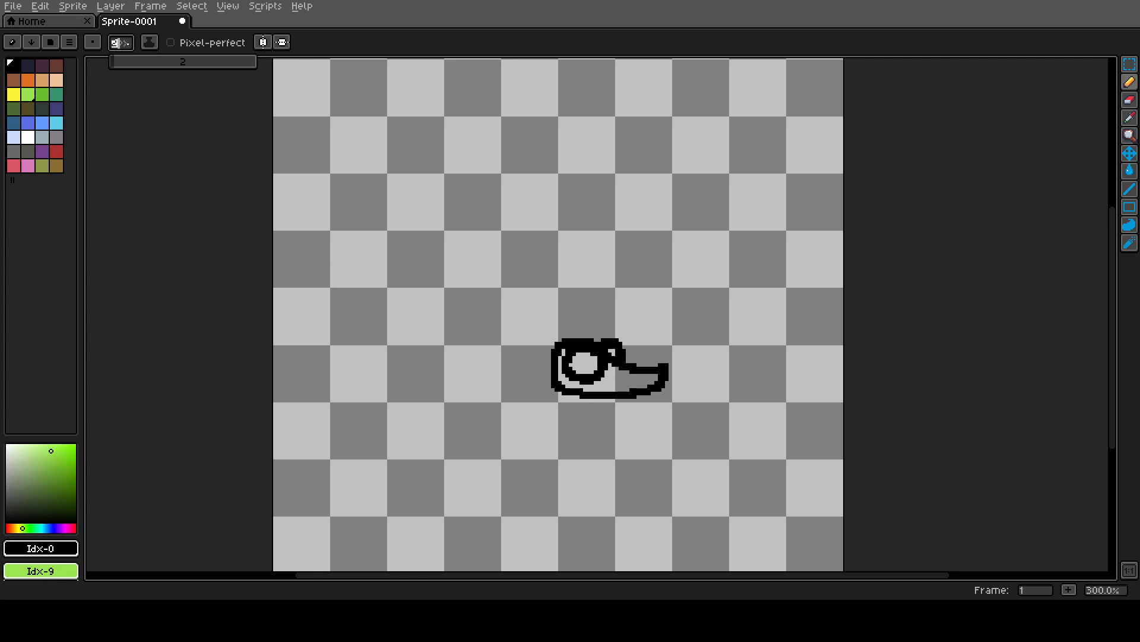
pyautogui.click(116, 43)
pyautogui.click(111, 60)
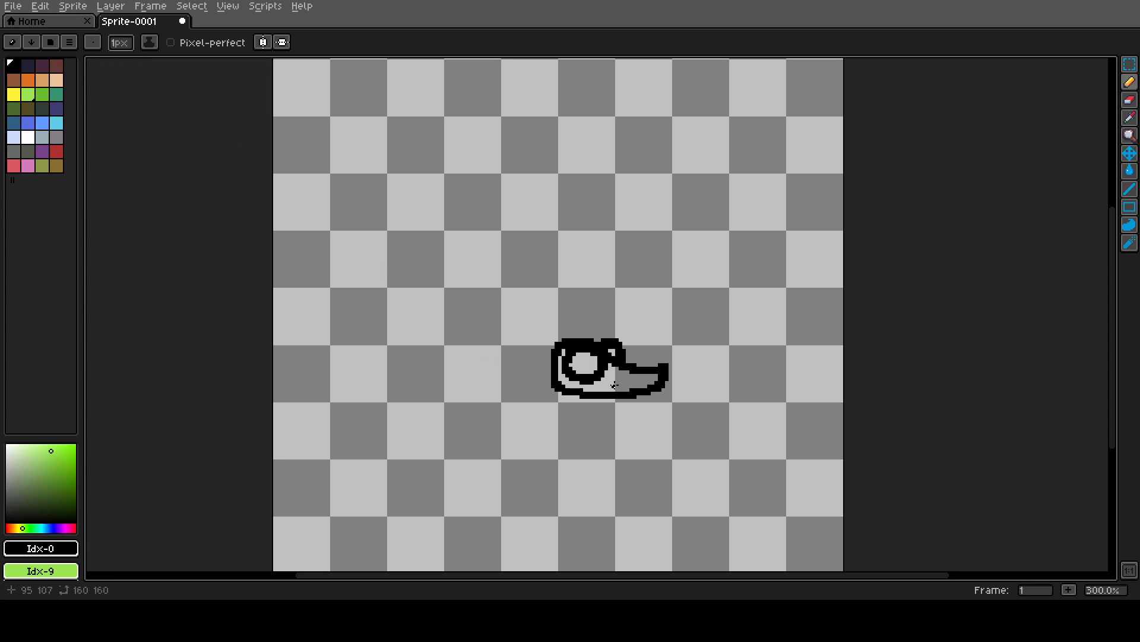
pyautogui.moveTo(614, 370)
pyautogui.mouseDown()
pyautogui.moveTo(609, 389)
pyautogui.moveTo(611, 377)
pyautogui.moveTo(588, 392)
pyautogui.moveTo(568, 382)
pyautogui.moveTo(574, 396)
pyautogui.moveTo(564, 373)
pyautogui.mouseUp()
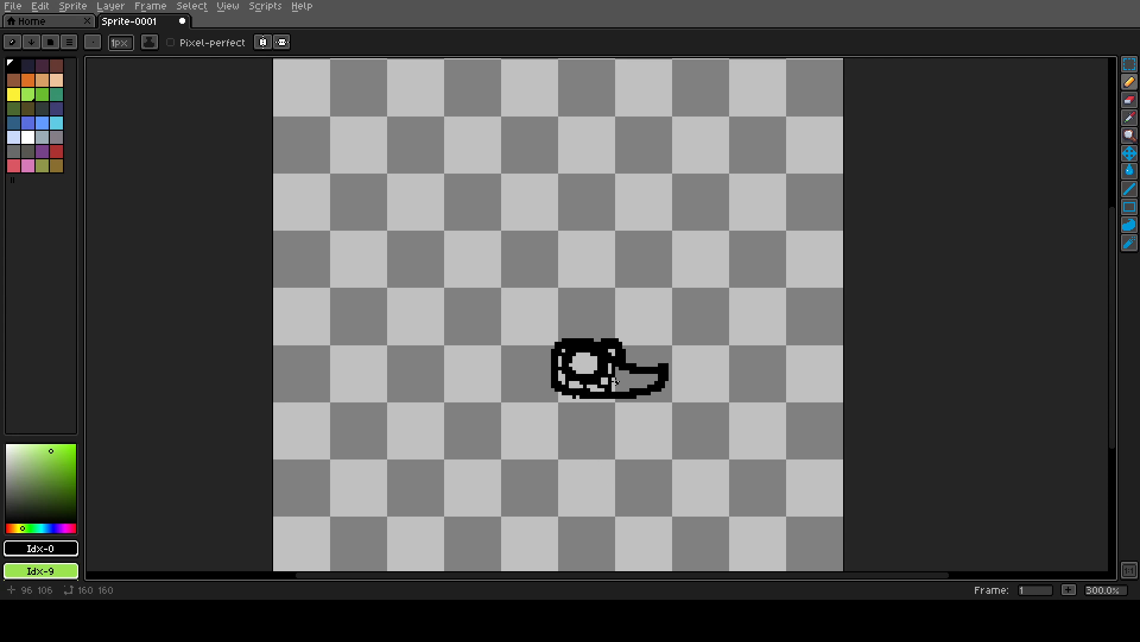
pyautogui.moveTo(621, 385); pyautogui.dragTo(624, 388)
pyautogui.moveTo(591, 364); pyautogui.dragTo(588, 367)
pyautogui.moveTo(555, 455); pyautogui.dragTo(549, 404)
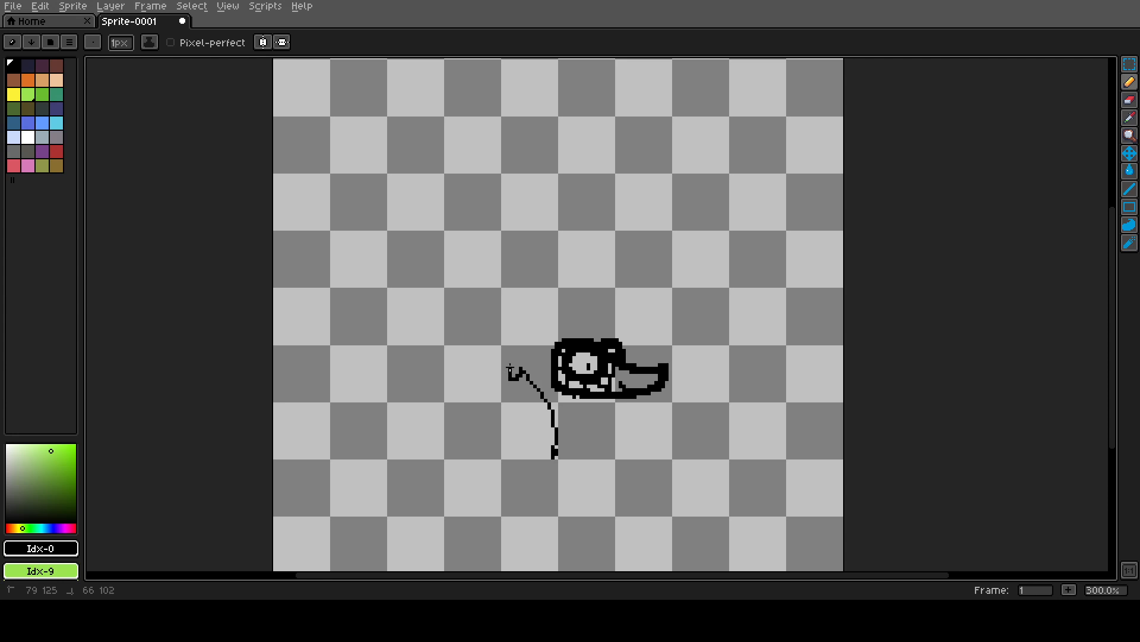
pyautogui.moveTo(510, 368)
pyautogui.mouseDown()
pyautogui.moveTo(558, 393)
pyautogui.moveTo(667, 363)
pyautogui.moveTo(649, 404)
pyautogui.moveTo(595, 433)
pyautogui.mouseUp()
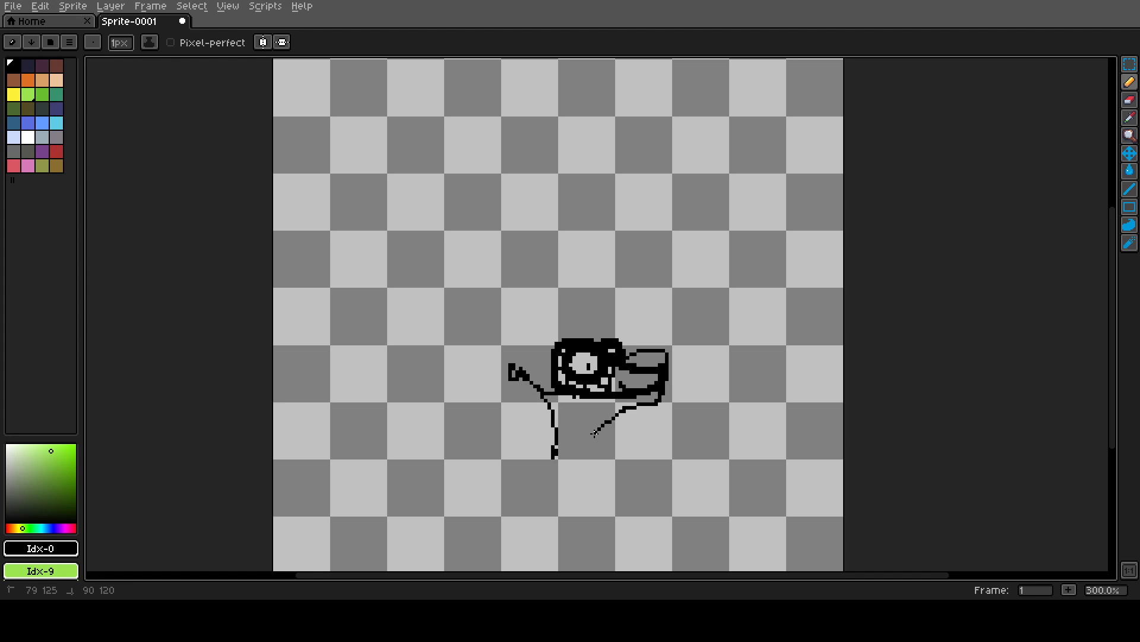
pyautogui.moveTo(595, 433)
pyautogui.mouseDown()
pyautogui.moveTo(450, 383)
pyautogui.moveTo(438, 420)
pyautogui.moveTo(440, 410)
pyautogui.mouseUp()
pyautogui.hotkey('ctrl', 'z')
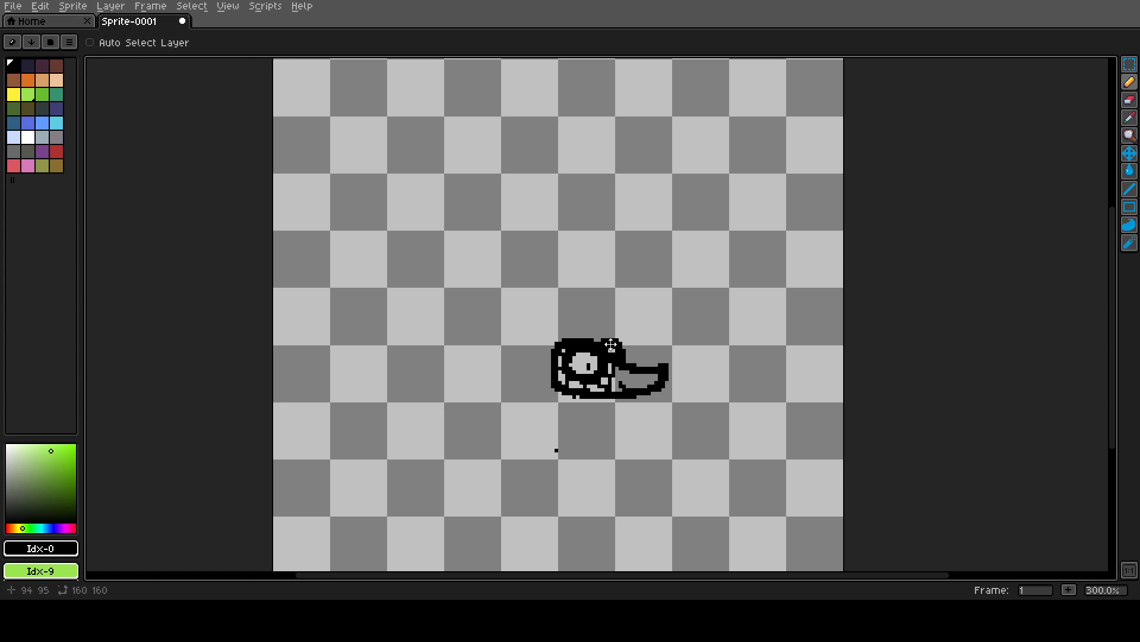
pyautogui.hotkey('ctrl', 'z')
pyautogui.hotkey('ctrl', 'z')
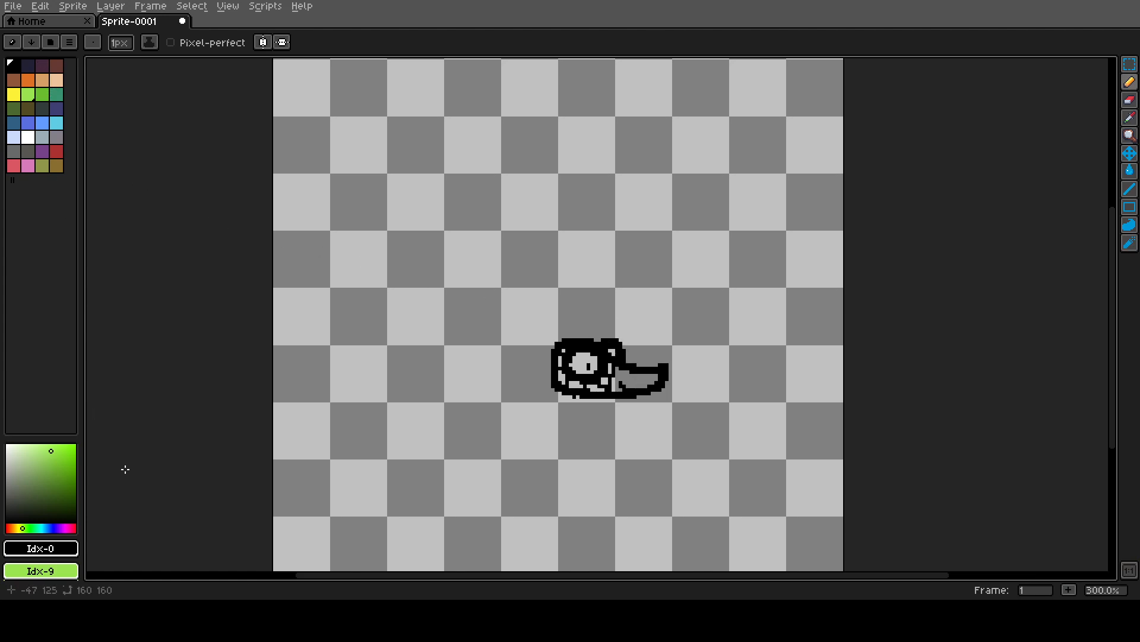
# - Set the eraser size to 1 px and return to the Pencil tool
pyautogui.press('e')
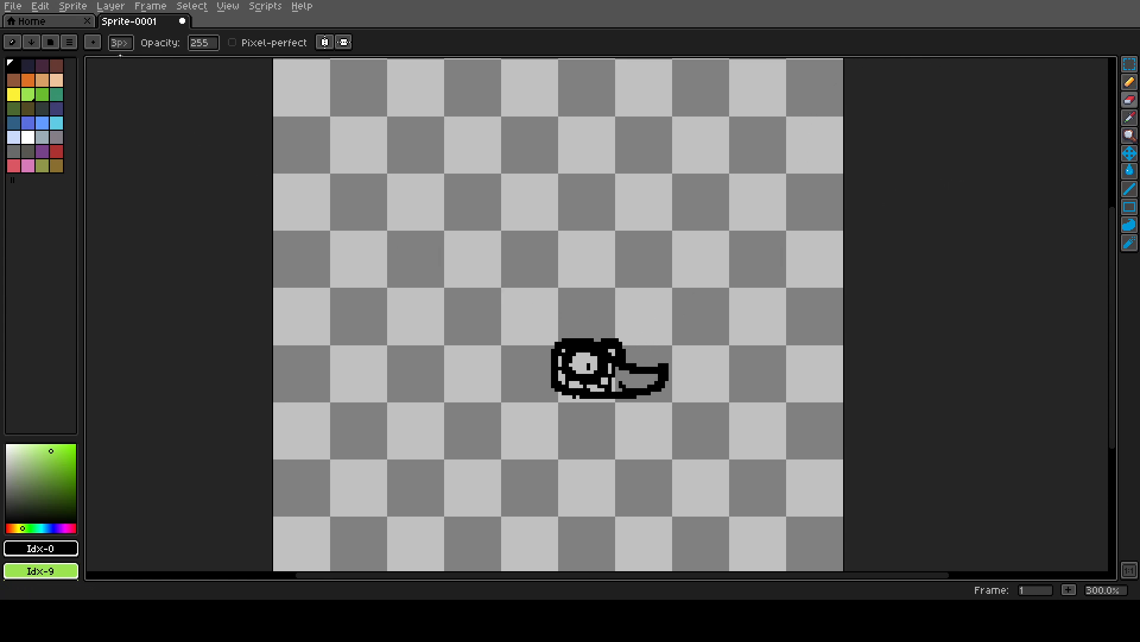
pyautogui.click(120, 43)
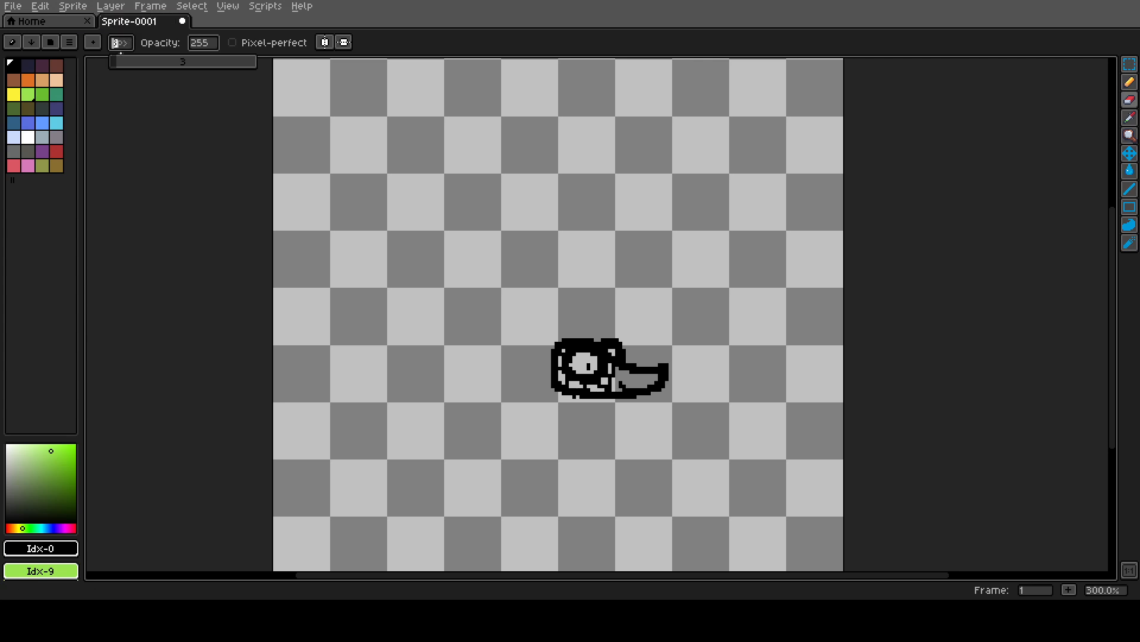
pyautogui.moveTo(118, 61); pyautogui.dragTo(110, 61)
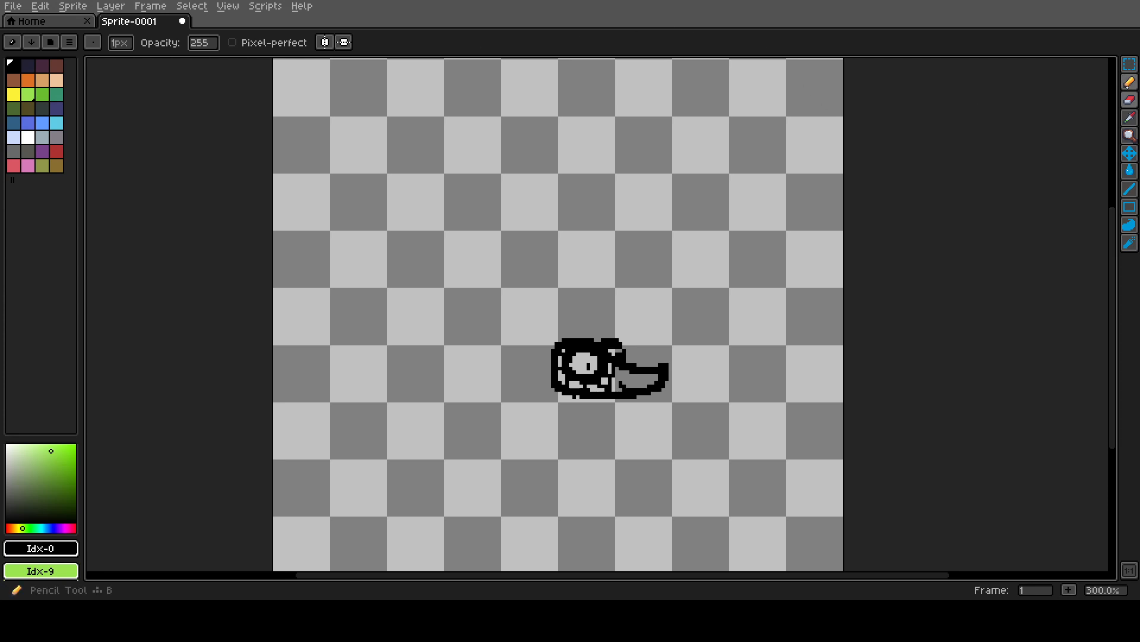
pyautogui.click(1130, 82)
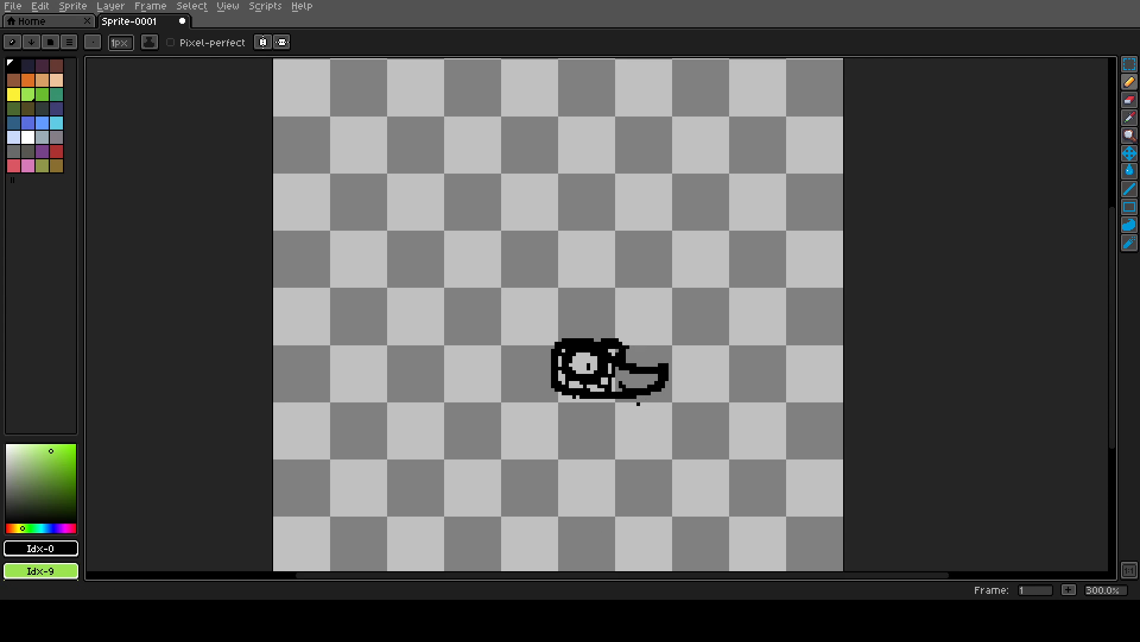
pyautogui.press('m')
pyautogui.hotkey('ctrl', 'z')
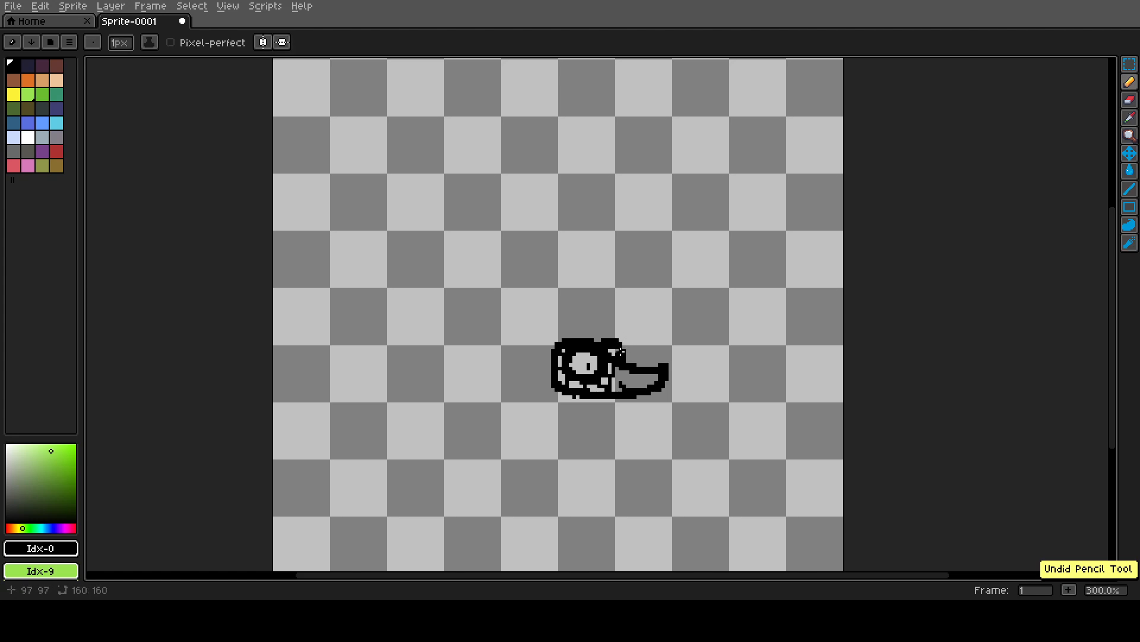
pyautogui.hotkey('ctrl', 'z')
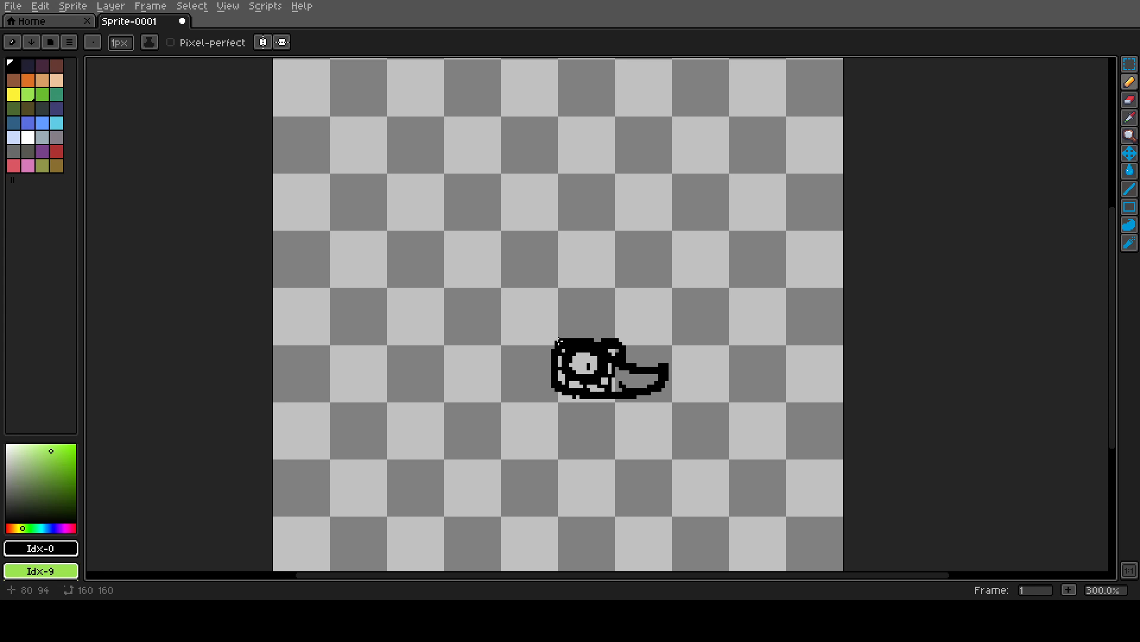
pyautogui.moveTo(574, 311); pyautogui.dragTo(556, 324)
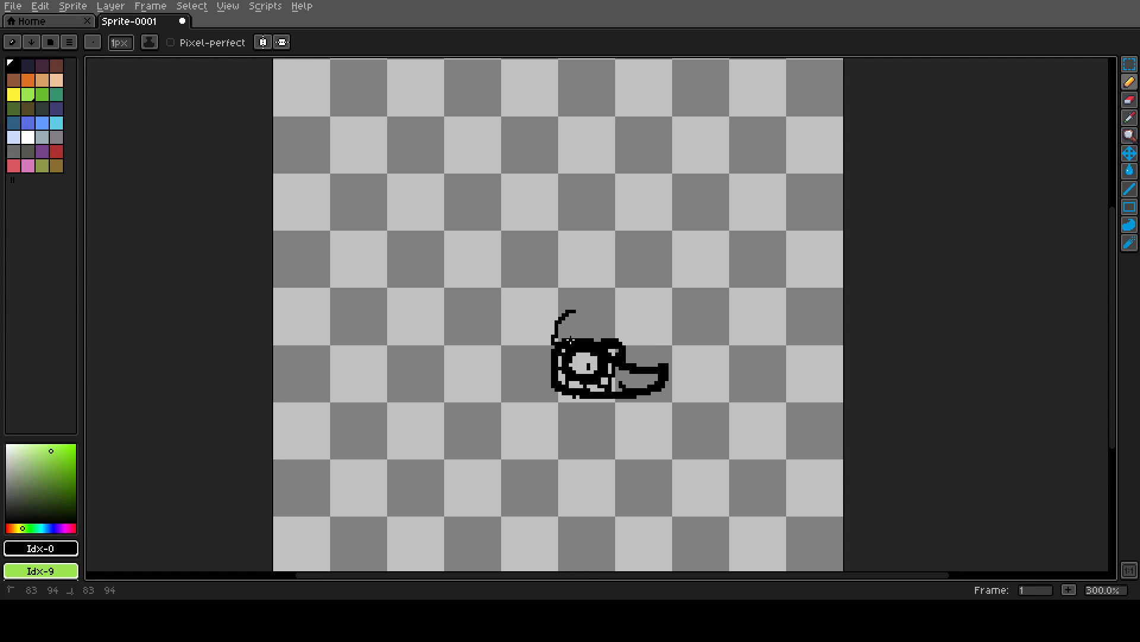
pyautogui.moveTo(576, 317); pyautogui.dragTo(578, 307)
pyautogui.hotkey('ctrl', 'z')
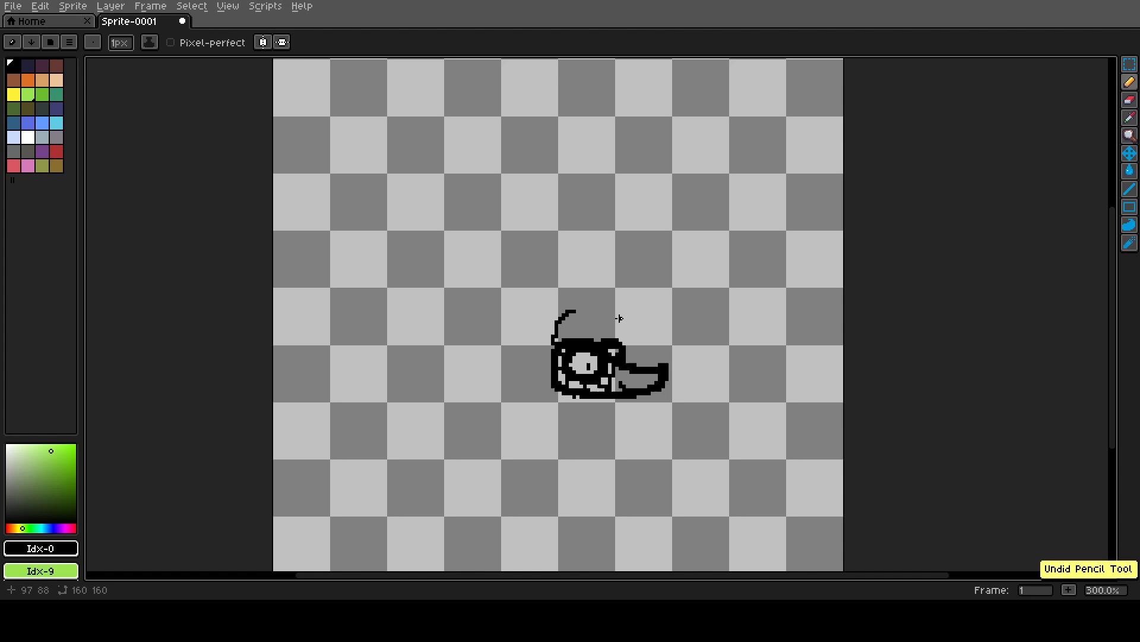
pyautogui.hotkey('ctrl', 'z')
# - Set the pencil size to 2 px and draw two pointed ears in black on top of the head
pyautogui.click(129, 42)
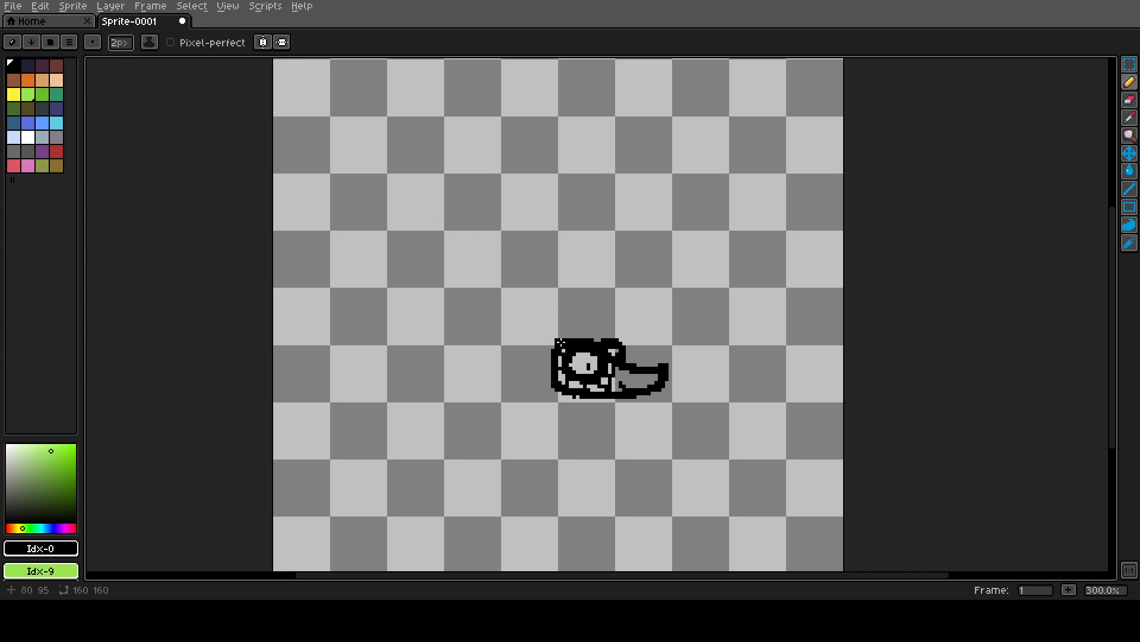
pyautogui.moveTo(560, 343)
pyautogui.mouseDown()
pyautogui.moveTo(578, 310)
pyautogui.moveTo(577, 338)
pyautogui.moveTo(548, 313)
pyautogui.moveTo(555, 353)
pyautogui.moveTo(597, 330)
pyautogui.mouseUp()
pyautogui.hotkey('ctrl', 'z')
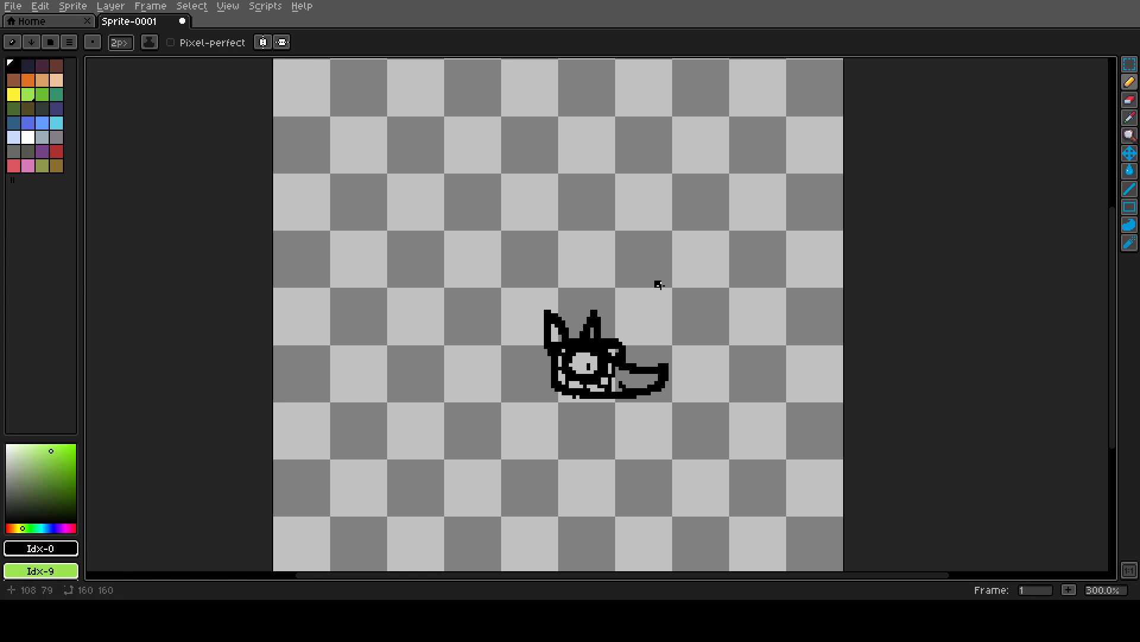
pyautogui.press('ctrl')
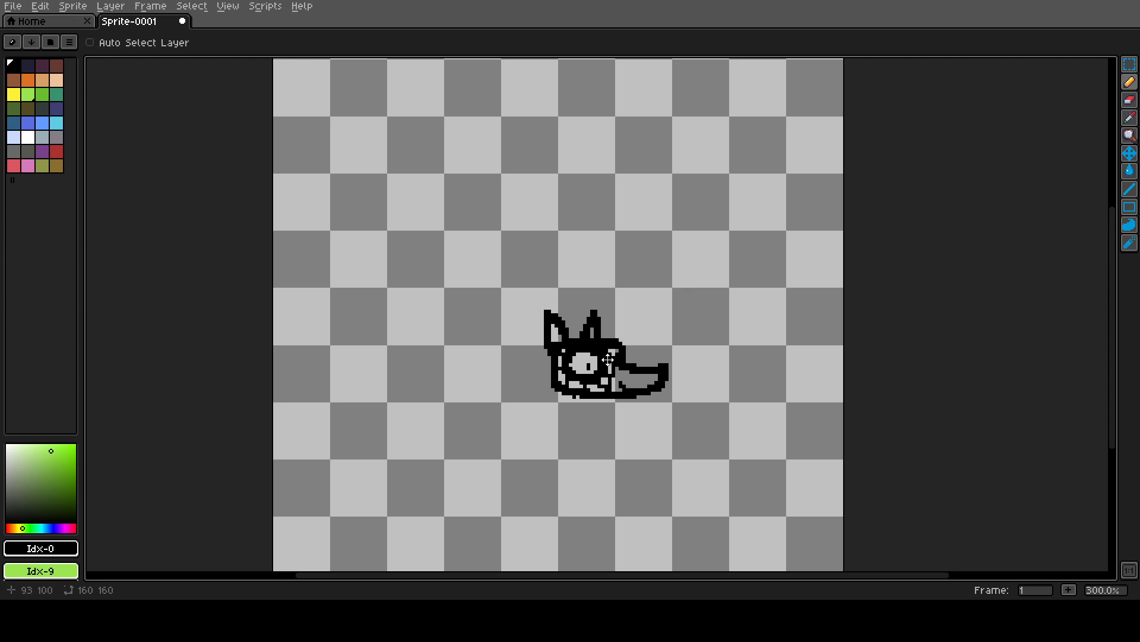
pyautogui.keyDown('alt'); pyautogui.scroll(1, 608, 357); pyautogui.keyUp('alt')
pyautogui.keyDown('alt'); pyautogui.scroll(-1, 651, 363); pyautogui.keyUp('alt')
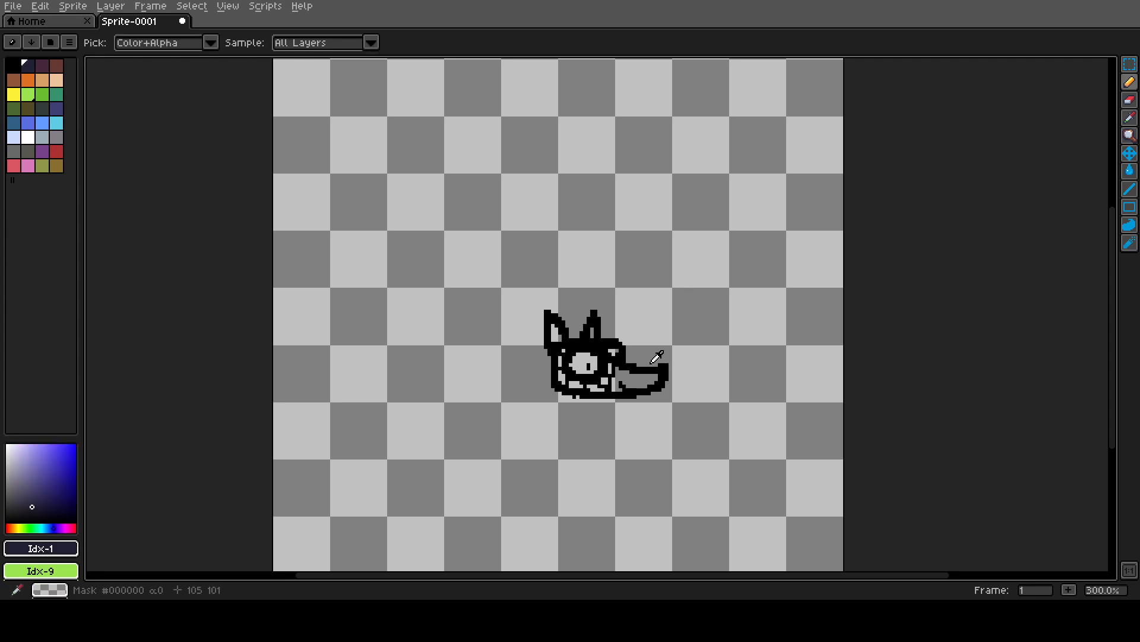
pyautogui.keyDown('alt'); pyautogui.scroll(-4, 657, 357); pyautogui.keyUp('alt')
pyautogui.keyDown('alt'); pyautogui.scroll(3, 657, 357); pyautogui.keyUp('alt')
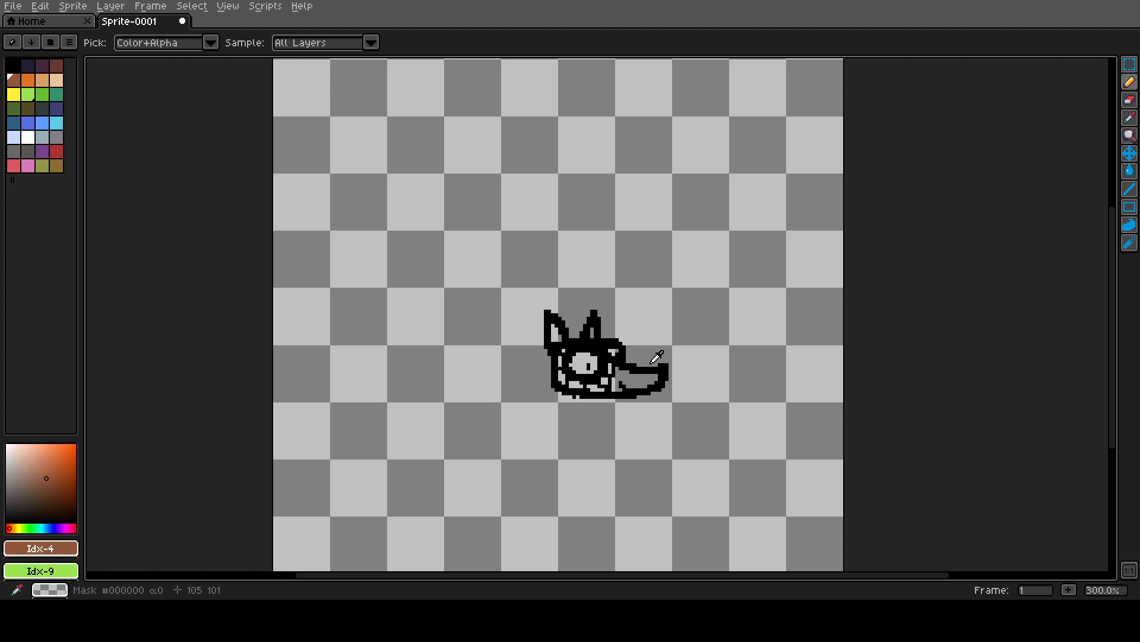
pyautogui.keyDown('alt'); pyautogui.scroll(2, 657, 357); pyautogui.keyUp('alt')
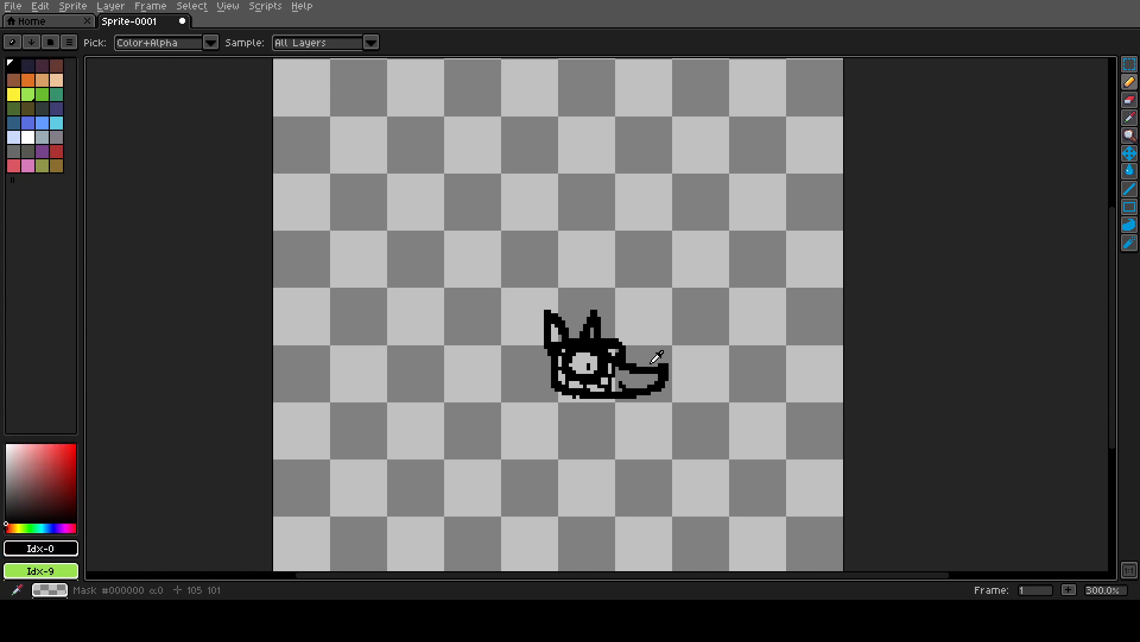
# - Draw a large black dome-shaped body outline behind the head, and a curved line from its top to the front ear
pyautogui.scroll(4, 523, 332)
pyautogui.scroll(-3, 532, 324)
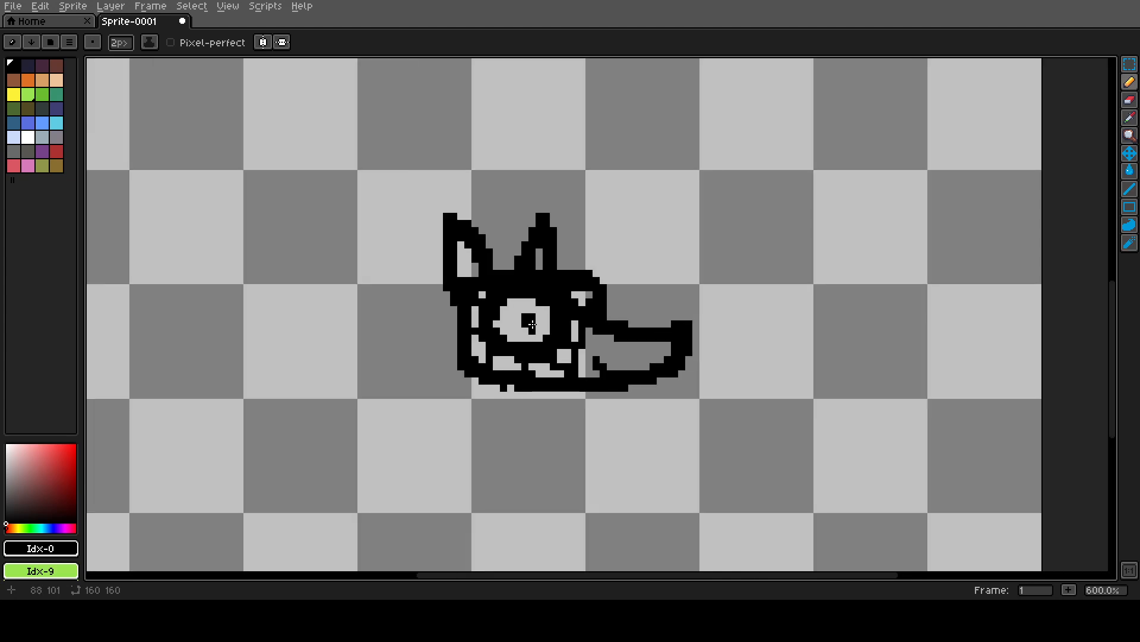
pyautogui.scroll(-4, 829, 382)
pyautogui.scroll(1, 674, 339)
pyautogui.scroll(1, 538, 314)
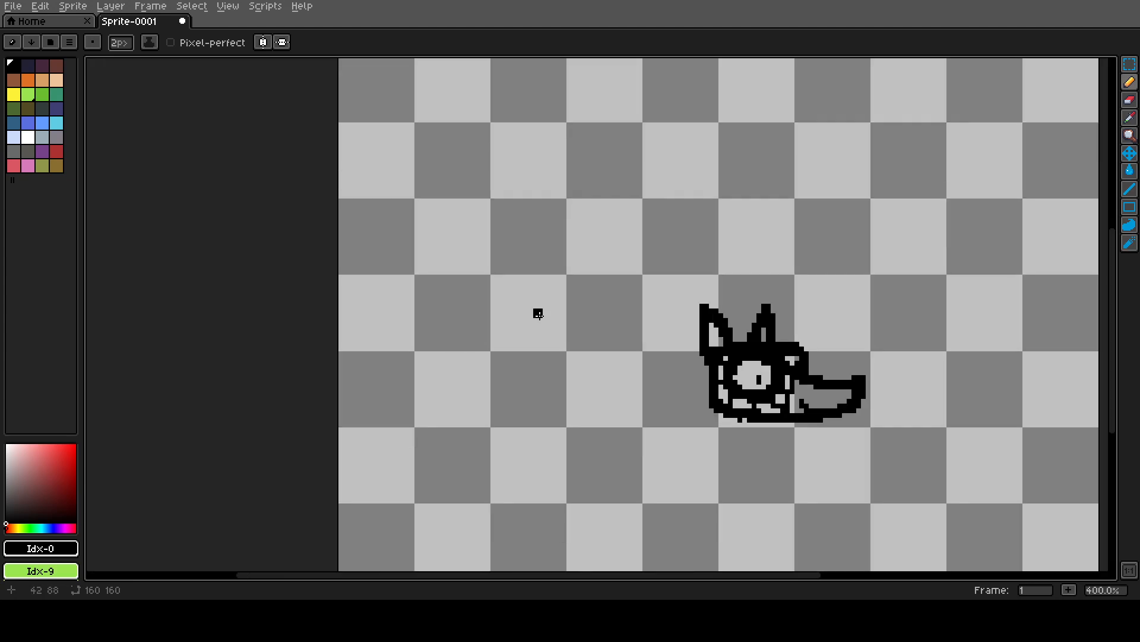
pyautogui.scroll(-2, 538, 314)
pyautogui.scroll(1, 681, 309)
pyautogui.scroll(2, 663, 312)
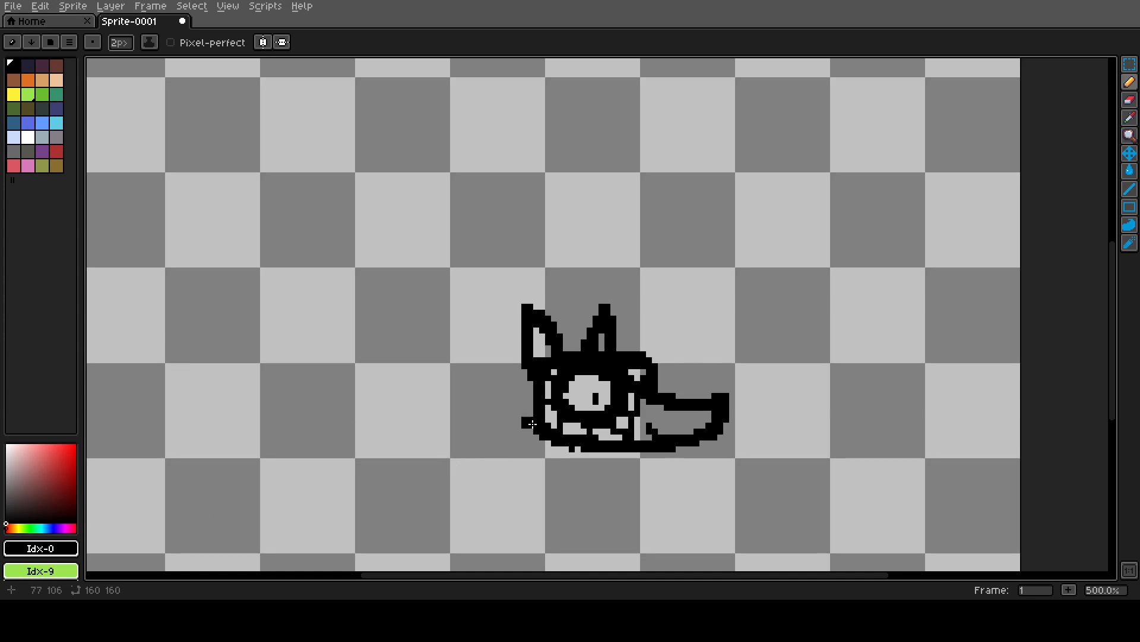
pyautogui.moveTo(543, 433)
pyautogui.mouseDown()
pyautogui.moveTo(399, 464)
pyautogui.moveTo(368, 439)
pyautogui.moveTo(382, 366)
pyautogui.moveTo(416, 294)
pyautogui.moveTo(447, 268)
pyautogui.moveTo(480, 262)
pyautogui.moveTo(536, 310)
pyautogui.mouseUp()
pyautogui.moveTo(484, 249)
pyautogui.mouseDown()
pyautogui.moveTo(571, 277)
pyautogui.moveTo(598, 304)
pyautogui.moveTo(631, 347)
pyautogui.mouseUp()
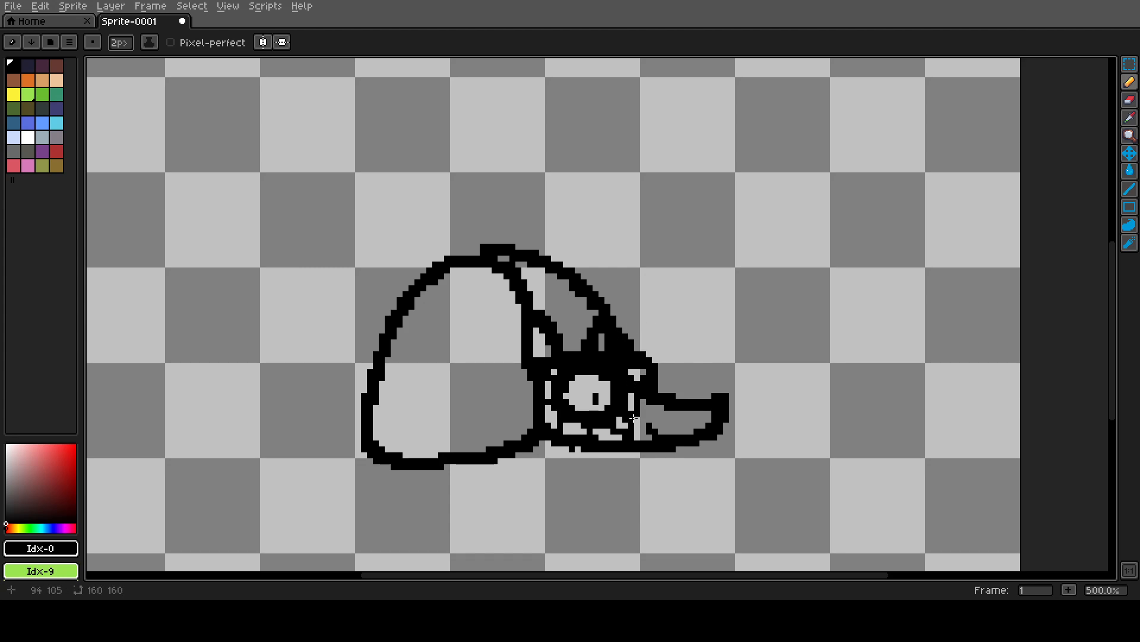
pyautogui.hotkey('ctrl', 'z')
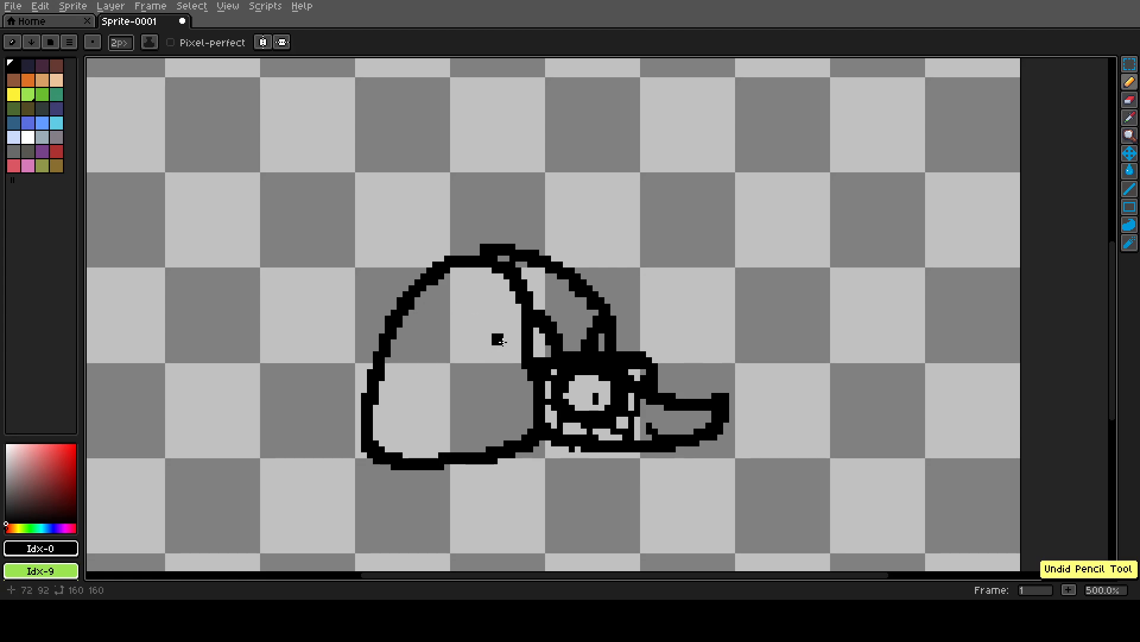
# - Extend the curved shell line down along the front ear and draw a short black mark inside the back ear
pyautogui.moveTo(617, 347); pyautogui.dragTo(620, 336)
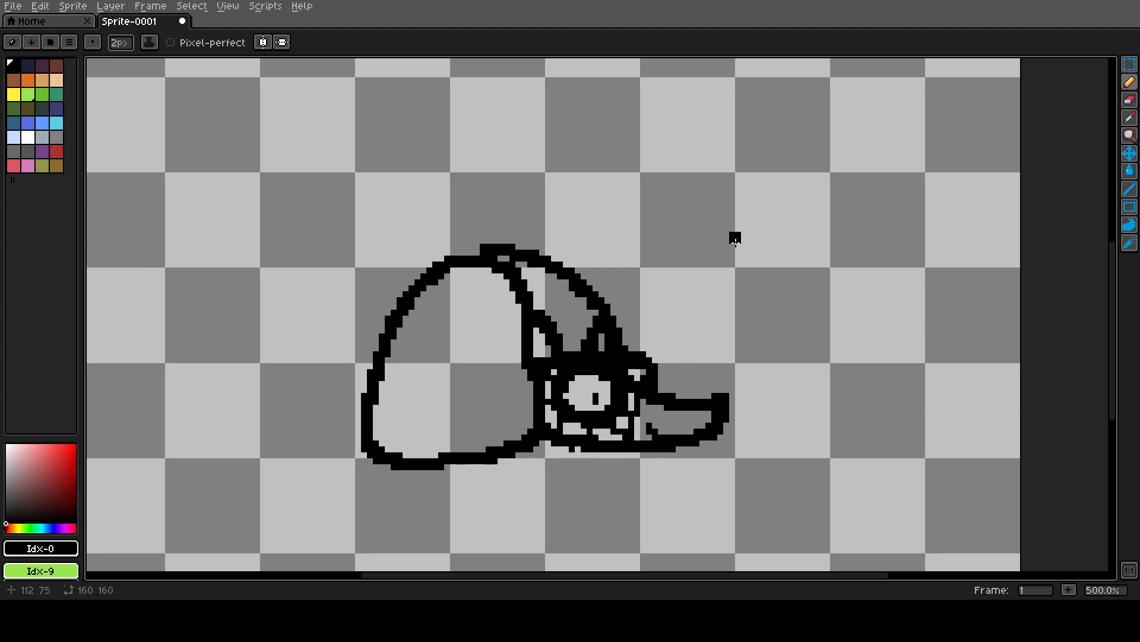
pyautogui.scroll(5, 536, 333)
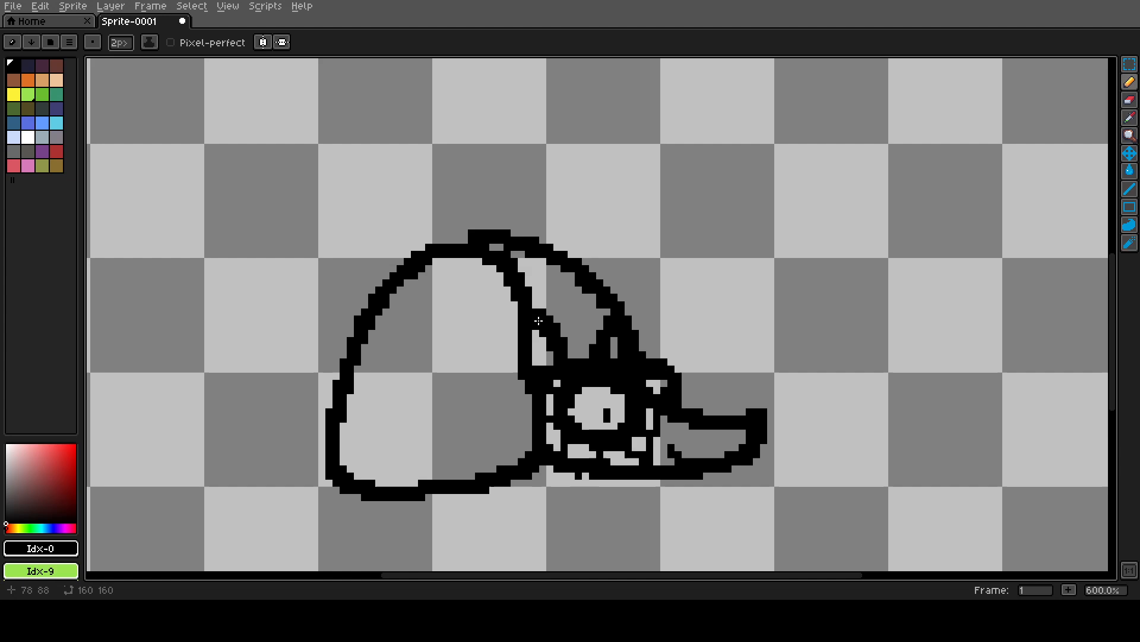
pyautogui.scroll(-3, 534, 366)
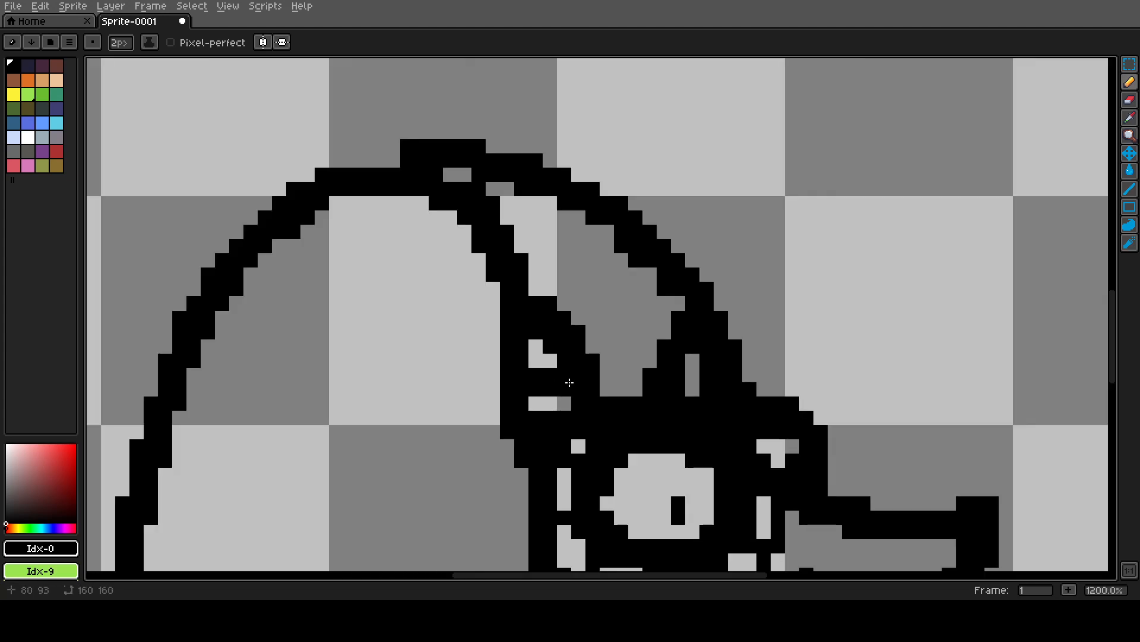
pyautogui.scroll(-5, 671, 286)
pyautogui.scroll(3, 674, 308)
pyautogui.scroll(-1, 676, 327)
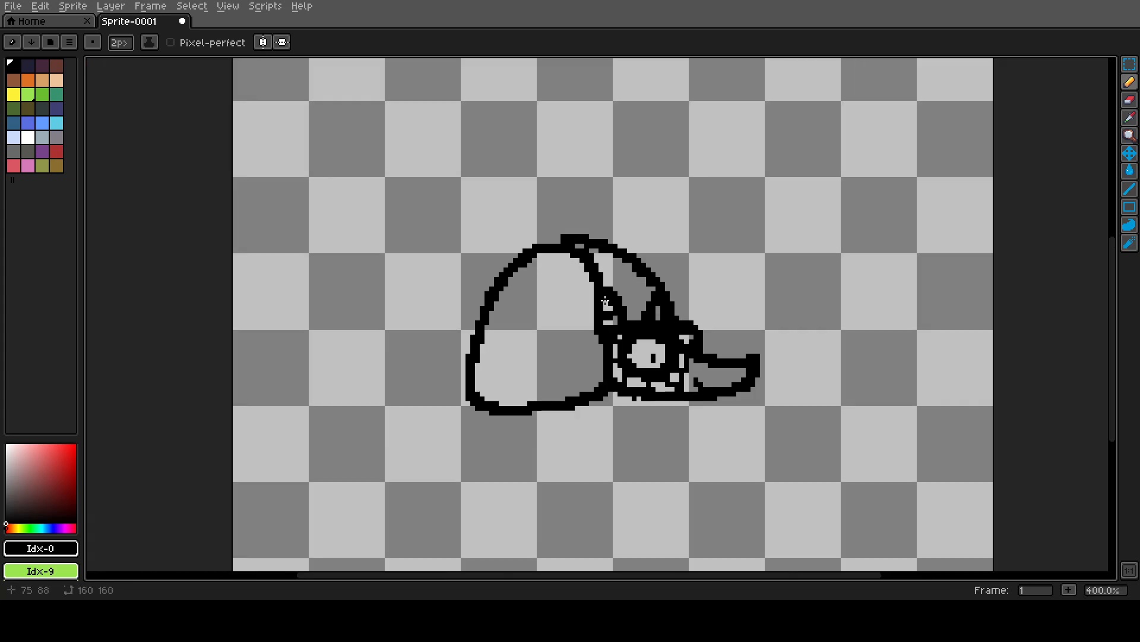
pyautogui.scroll(3, 678, 346)
pyautogui.scroll(-3, 678, 346)
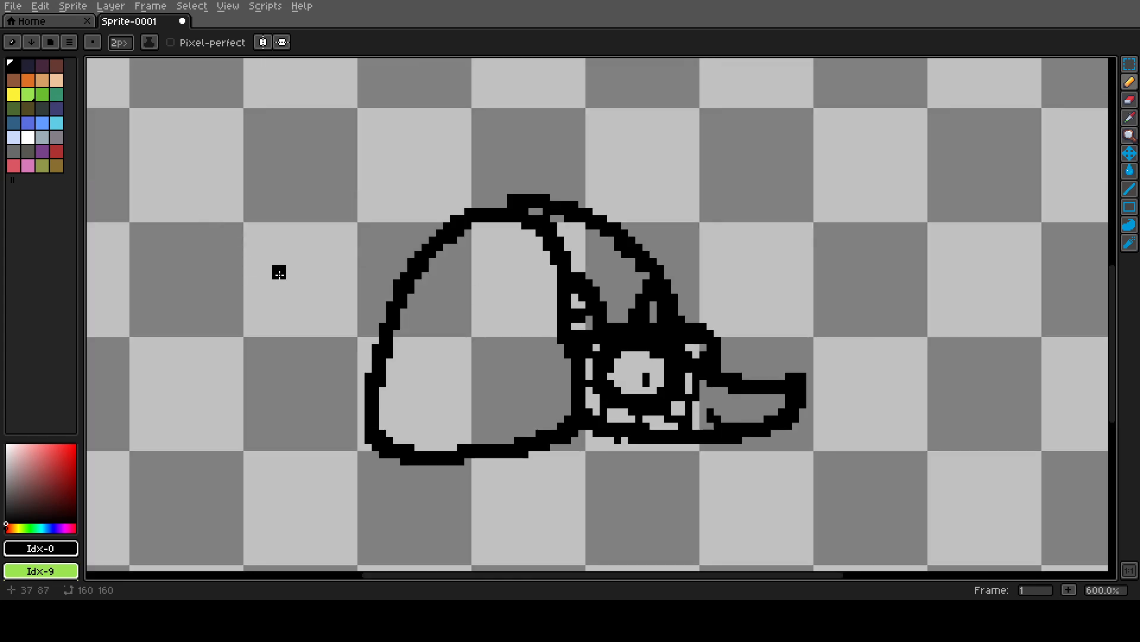
# - Reduce the pencil size to 1 px and draw rows of small scale outlines across the top of the dome
pyautogui.scroll(3, 280, 273)
pyautogui.scroll(-2, 278, 268)
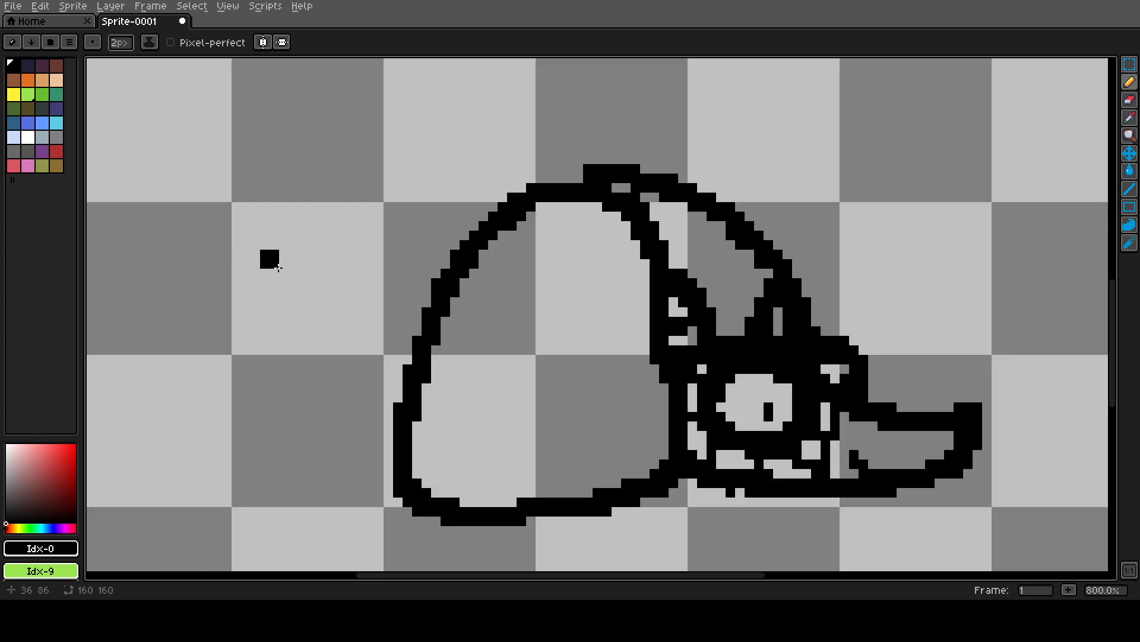
pyautogui.scroll(-1, 267, 258)
pyautogui.scroll(3, 351, 280)
pyautogui.scroll(-1, 359, 292)
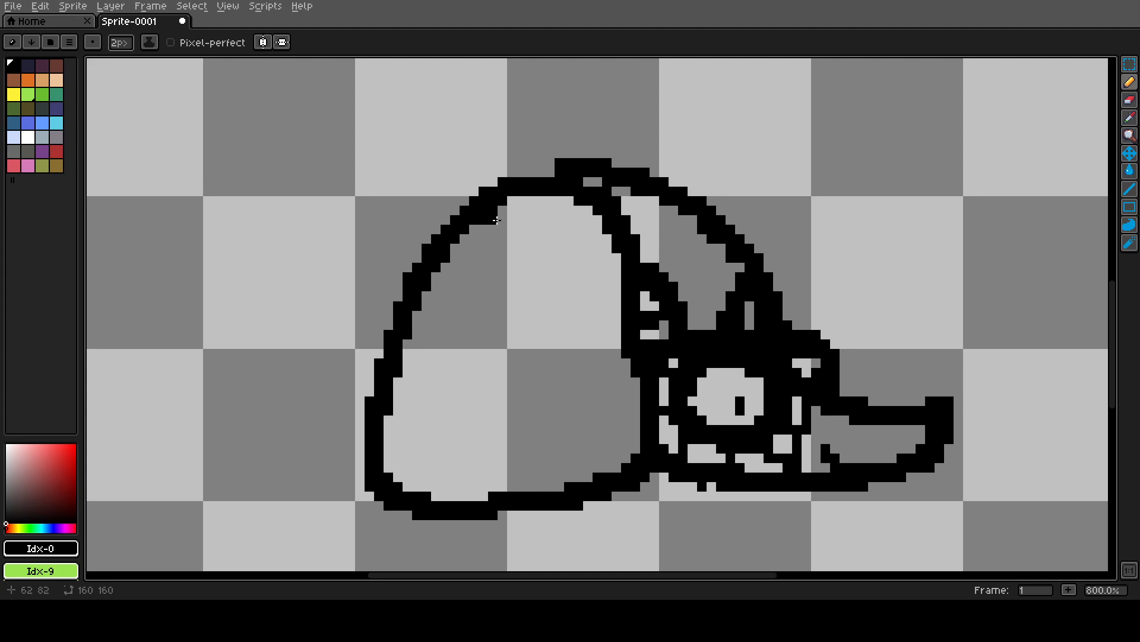
pyautogui.moveTo(493, 230)
pyautogui.mouseDown()
pyautogui.moveTo(531, 204)
pyautogui.moveTo(539, 216)
pyautogui.moveTo(530, 239)
pyautogui.mouseUp()
pyautogui.hotkey('ctrl', 'z')
pyautogui.click(132, 47)
pyautogui.moveTo(136, 59); pyautogui.dragTo(97, 64)
pyautogui.moveTo(502, 219)
pyautogui.mouseDown()
pyautogui.moveTo(525, 221)
pyautogui.moveTo(537, 190)
pyautogui.moveTo(575, 229)
pyautogui.moveTo(592, 208)
pyautogui.moveTo(608, 243)
pyautogui.moveTo(578, 256)
pyautogui.moveTo(570, 238)
pyautogui.moveTo(531, 251)
pyautogui.moveTo(517, 235)
pyautogui.moveTo(491, 249)
pyautogui.moveTo(473, 242)
pyautogui.moveTo(518, 199)
pyautogui.moveTo(485, 267)
pyautogui.moveTo(459, 274)
pyautogui.moveTo(462, 254)
pyautogui.moveTo(505, 269)
pyautogui.moveTo(493, 267)
pyautogui.moveTo(496, 281)
pyautogui.moveTo(532, 274)
pyautogui.moveTo(539, 258)
pyautogui.moveTo(557, 285)
pyautogui.moveTo(586, 265)
pyautogui.moveTo(592, 287)
pyautogui.moveTo(622, 276)
pyautogui.mouseUp()
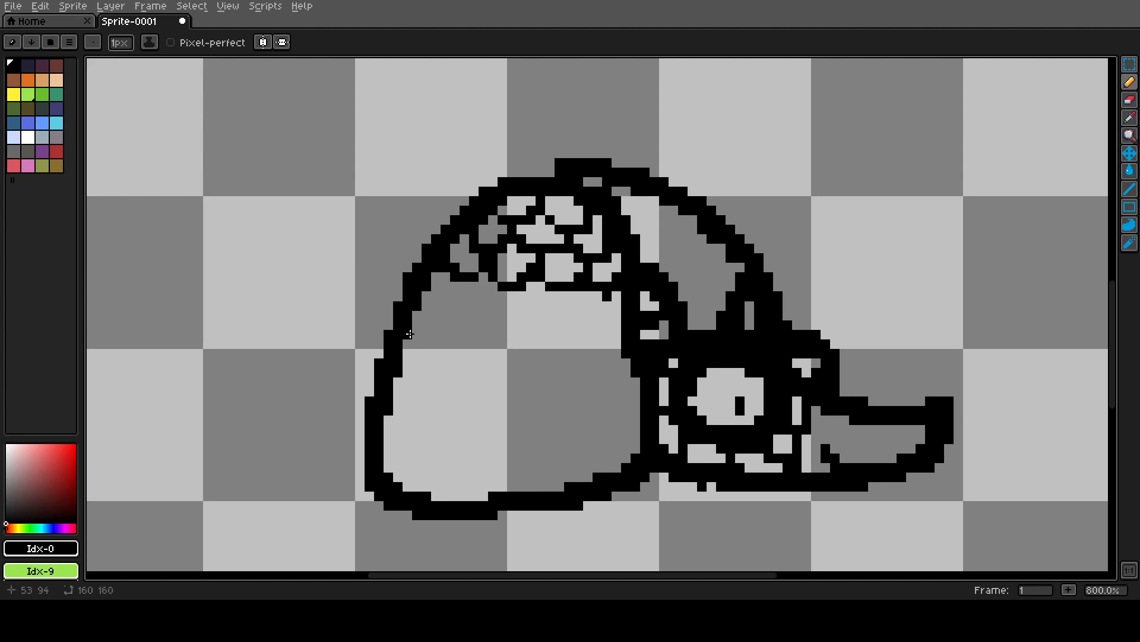
# - Draw further rows of scale outlines across the middle of the dome, down to just above its lower third
pyautogui.moveTo(464, 286)
pyautogui.mouseDown()
pyautogui.moveTo(420, 296)
pyautogui.moveTo(468, 288)
pyautogui.moveTo(485, 314)
pyautogui.moveTo(508, 297)
pyautogui.moveTo(552, 323)
pyautogui.moveTo(562, 291)
pyautogui.moveTo(590, 324)
pyautogui.moveTo(623, 306)
pyautogui.mouseUp()
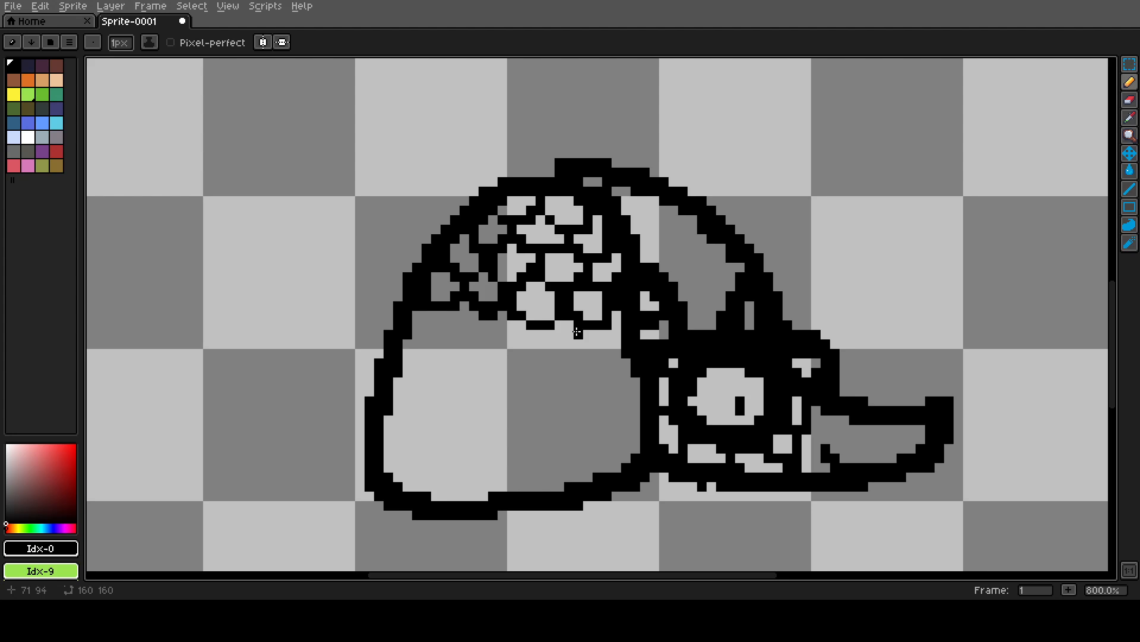
pyautogui.moveTo(619, 360)
pyautogui.mouseDown()
pyautogui.moveTo(593, 330)
pyautogui.moveTo(563, 361)
pyautogui.moveTo(543, 334)
pyautogui.moveTo(513, 356)
pyautogui.moveTo(479, 336)
pyautogui.moveTo(484, 324)
pyautogui.moveTo(454, 348)
pyautogui.moveTo(418, 324)
pyautogui.mouseUp()
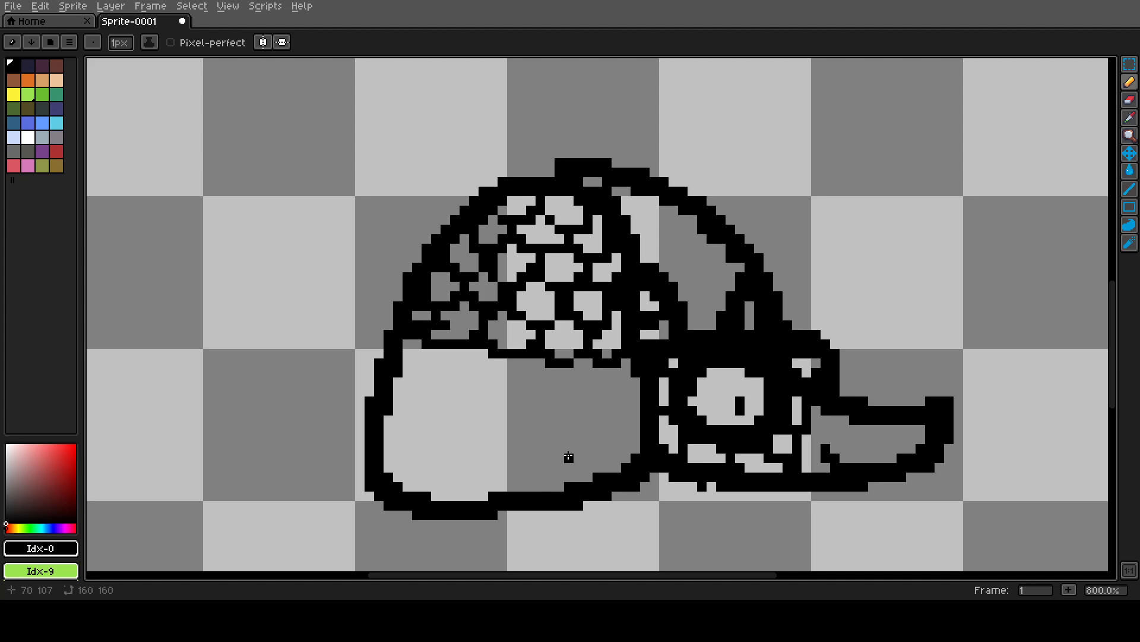
pyautogui.hotkey('ctrl', 'z')
pyautogui.moveTo(404, 372)
pyautogui.mouseDown()
pyautogui.moveTo(433, 377)
pyautogui.moveTo(456, 351)
pyautogui.moveTo(463, 375)
pyautogui.moveTo(501, 377)
pyautogui.moveTo(511, 361)
pyautogui.moveTo(523, 379)
pyautogui.moveTo(555, 373)
pyautogui.moveTo(580, 391)
pyautogui.moveTo(597, 373)
pyautogui.moveTo(640, 389)
pyautogui.mouseUp()
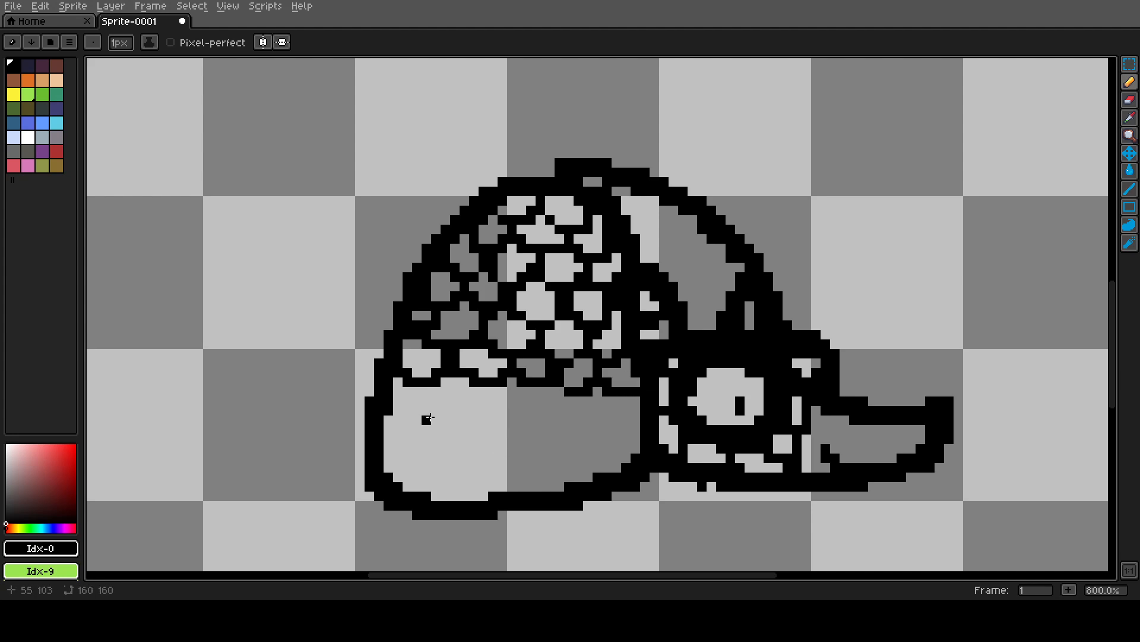
# - Draw two wavy bands across the lower dome and a row of small scales along its bottom edge
pyautogui.moveTo(389, 423)
pyautogui.mouseDown()
pyautogui.moveTo(419, 437)
pyautogui.moveTo(564, 441)
pyautogui.moveTo(639, 423)
pyautogui.mouseUp()
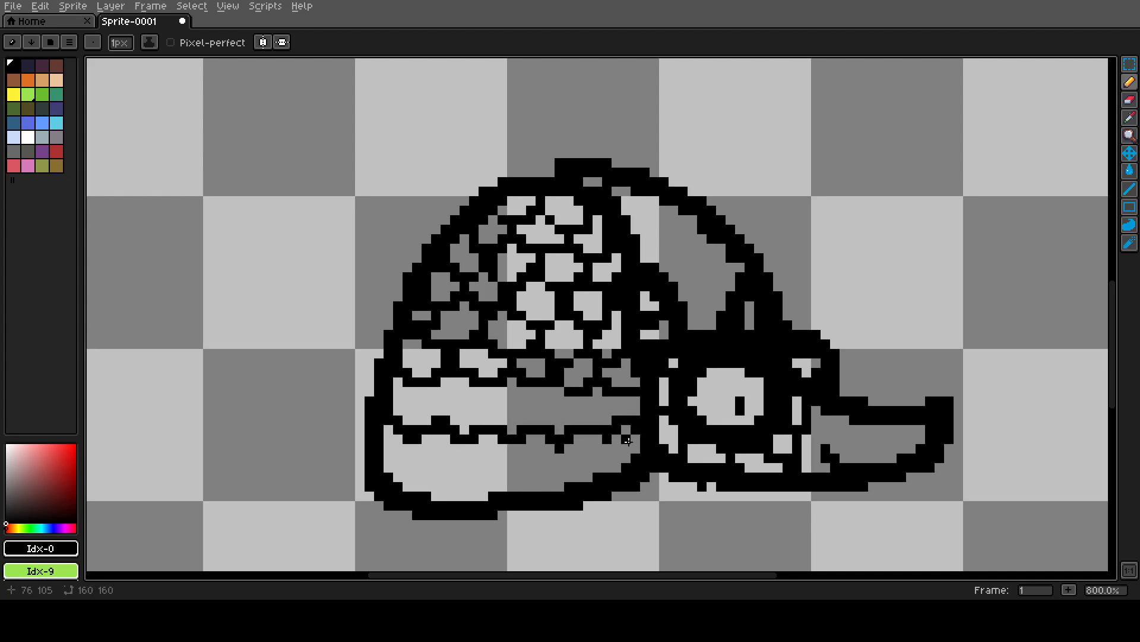
pyautogui.moveTo(389, 466)
pyautogui.mouseDown()
pyautogui.moveTo(600, 466)
pyautogui.moveTo(549, 456)
pyautogui.moveTo(563, 441)
pyautogui.moveTo(577, 465)
pyautogui.moveTo(627, 471)
pyautogui.moveTo(559, 465)
pyautogui.moveTo(530, 479)
pyautogui.moveTo(515, 467)
pyautogui.moveTo(498, 488)
pyautogui.moveTo(481, 474)
pyautogui.moveTo(465, 488)
pyautogui.moveTo(451, 469)
pyautogui.moveTo(430, 486)
pyautogui.mouseUp()
pyautogui.hotkey('ctrl', 'z')
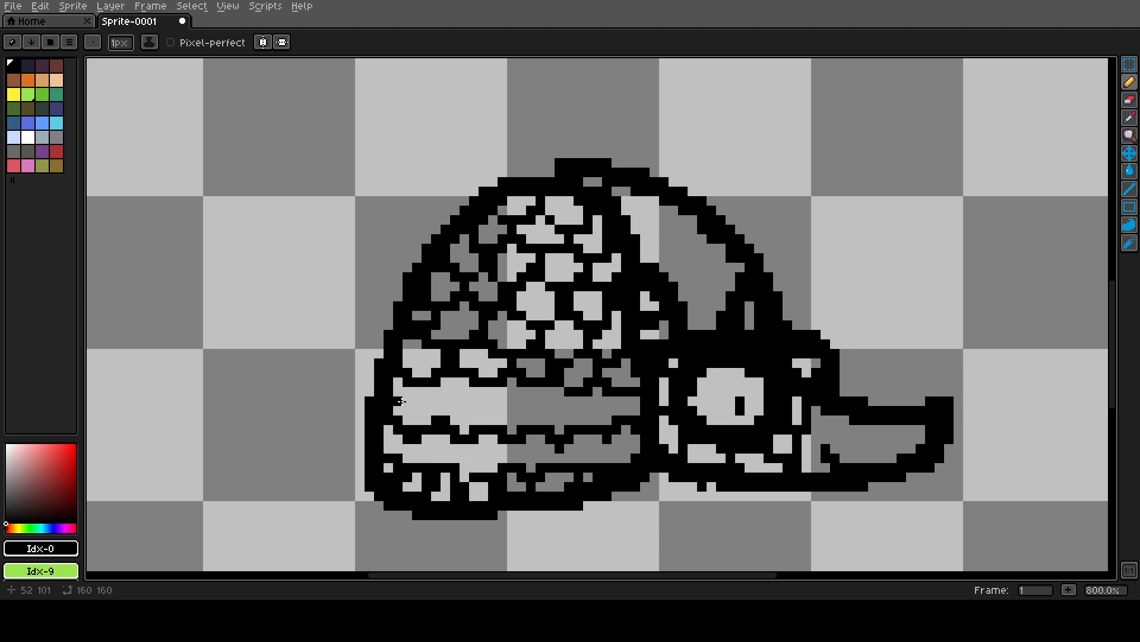
pyautogui.click(399, 400)
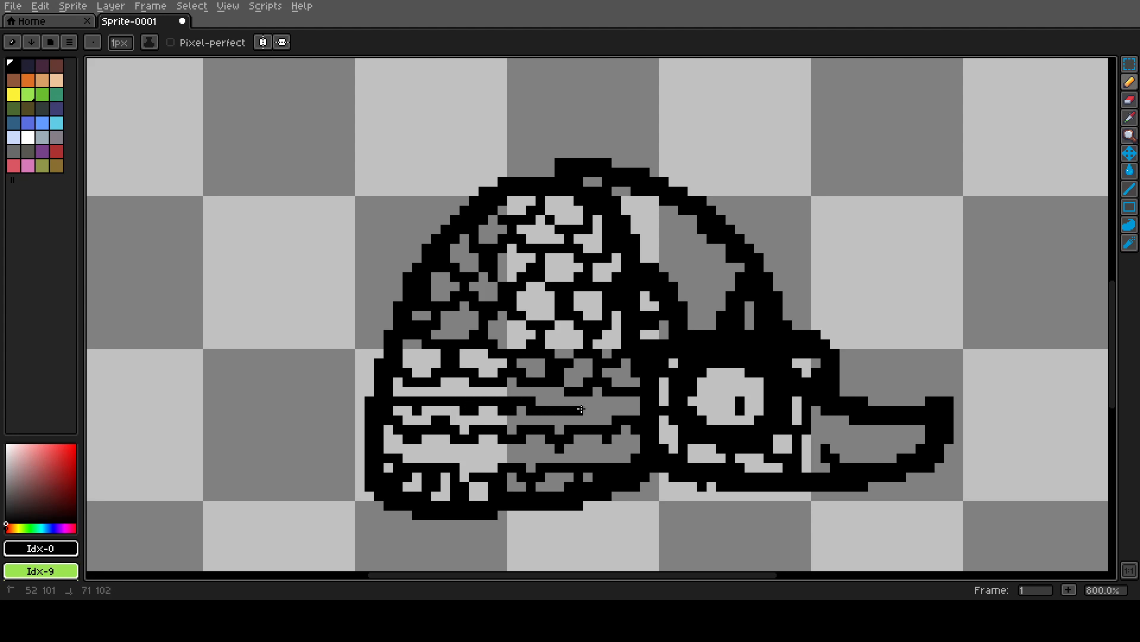
pyautogui.moveTo(619, 405); pyautogui.dragTo(632, 409)
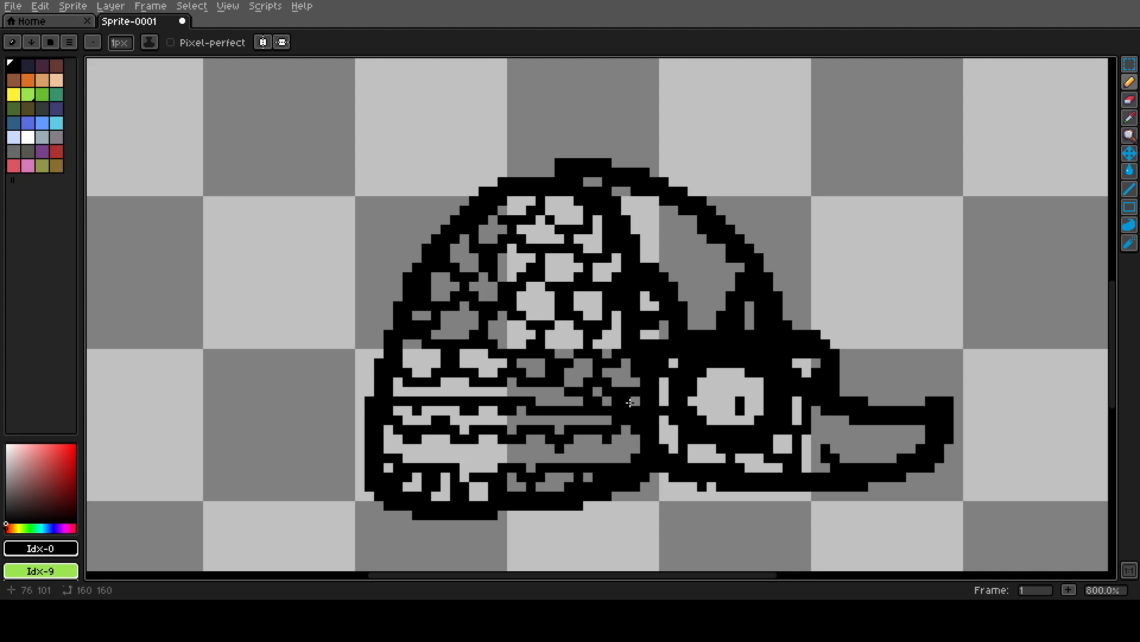
pyautogui.hotkey('ctrl', 'z')
pyautogui.click(631, 413)
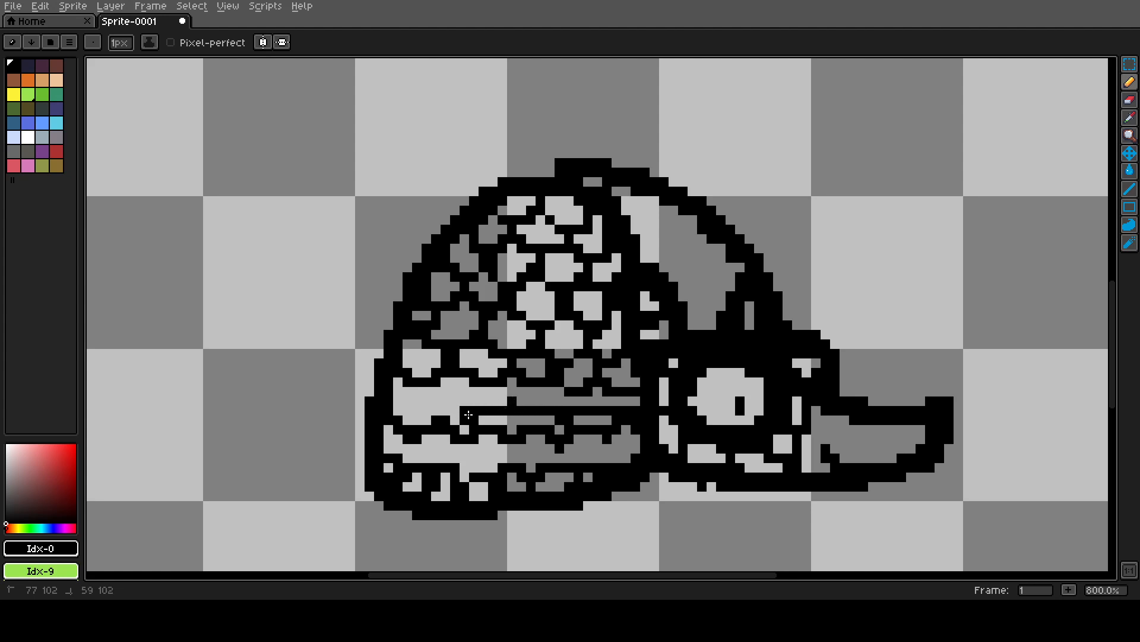
pyautogui.hotkey('ctrl', 'z')
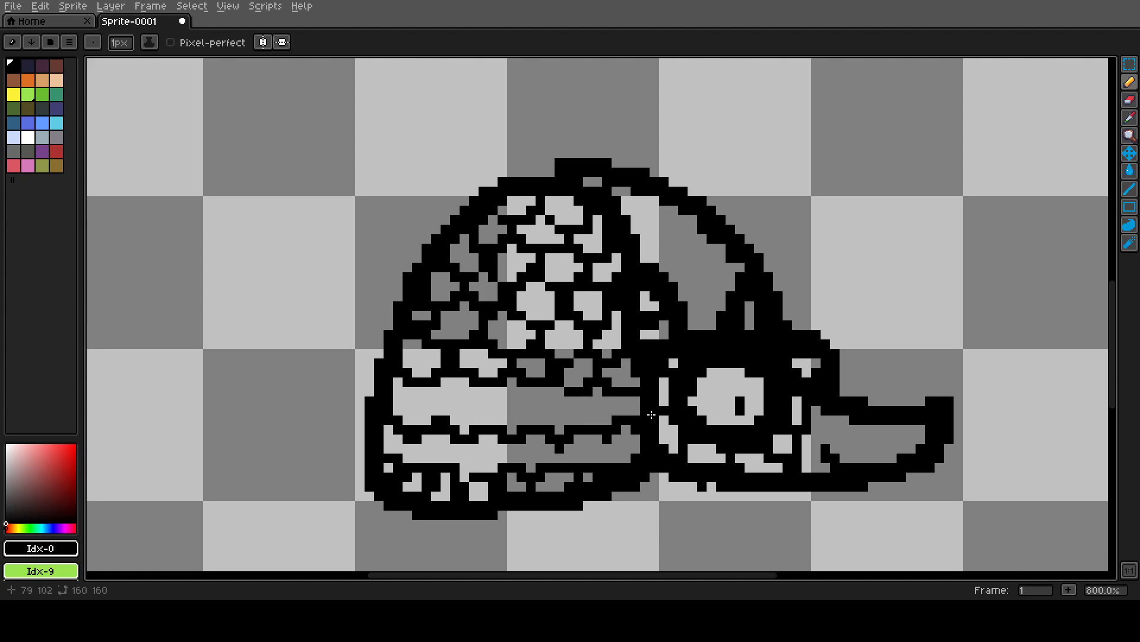
# - Draw a thin horizontal line across the dome, between the lowest scale row and the upper wavy band
pyautogui.moveTo(637, 410); pyautogui.dragTo(626, 412)
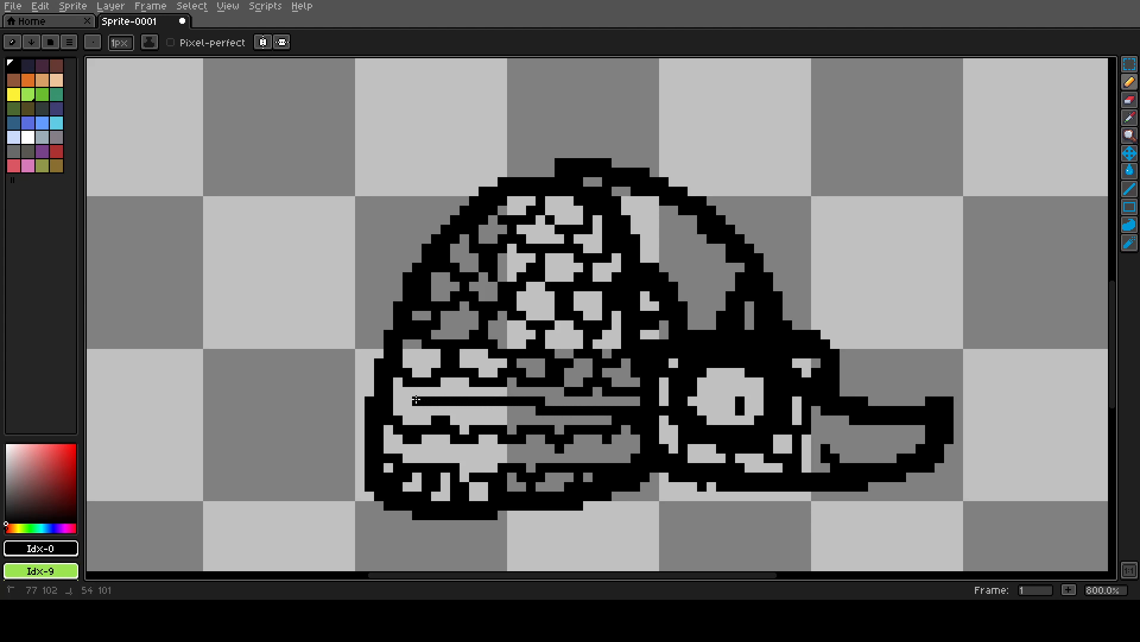
pyautogui.moveTo(393, 397)
pyautogui.mouseDown()
pyautogui.moveTo(447, 403)
pyautogui.moveTo(418, 409)
pyautogui.mouseUp()
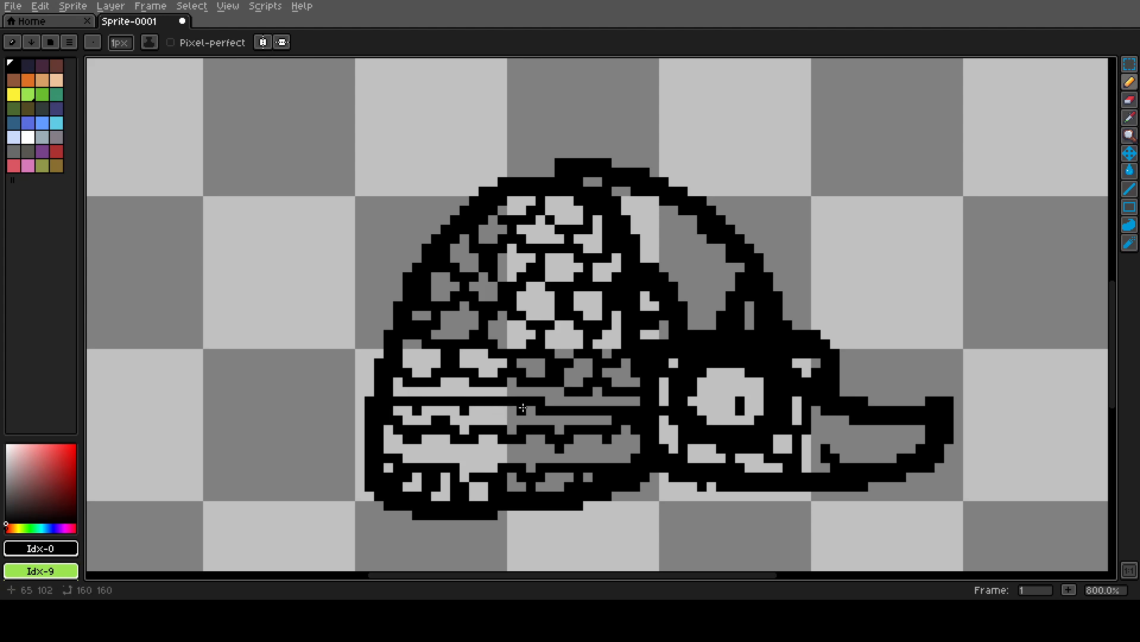
pyautogui.moveTo(515, 408); pyautogui.dragTo(515, 407)
# - Draw the first small scale outlines at the top of the front shell section, beside the scaled dome
pyautogui.scroll(-1, 580, 410)
pyautogui.scroll(3, 578, 251)
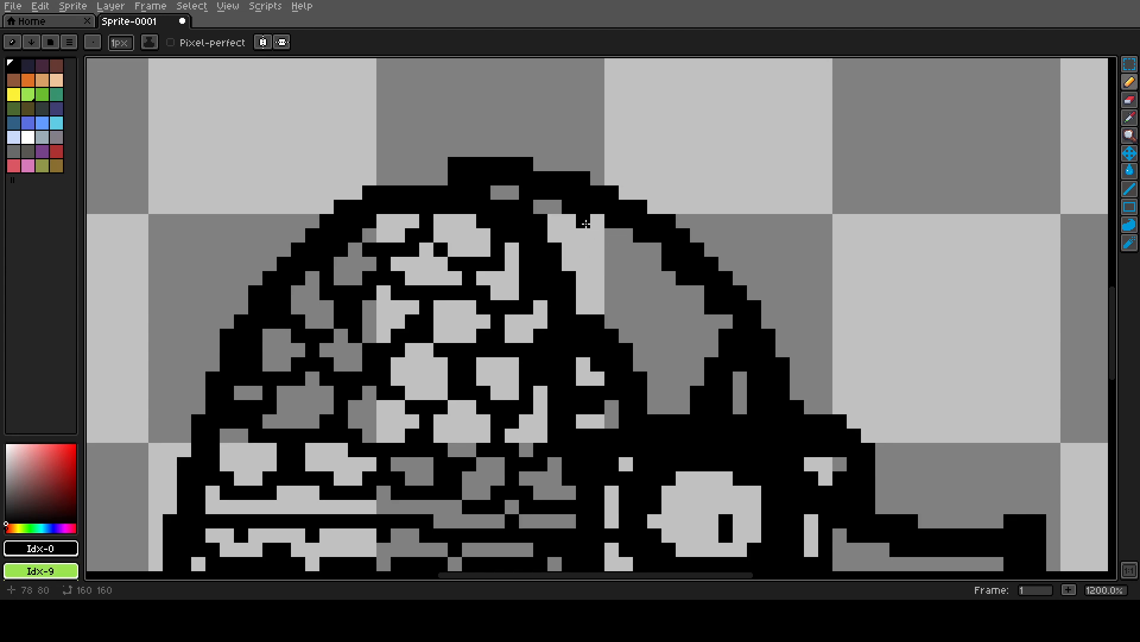
pyautogui.moveTo(577, 217); pyautogui.dragTo(550, 244)
pyautogui.moveTo(627, 239)
pyautogui.mouseDown()
pyautogui.moveTo(595, 247)
pyautogui.moveTo(582, 294)
pyautogui.mouseUp()
pyautogui.scroll(-3, 567, 361)
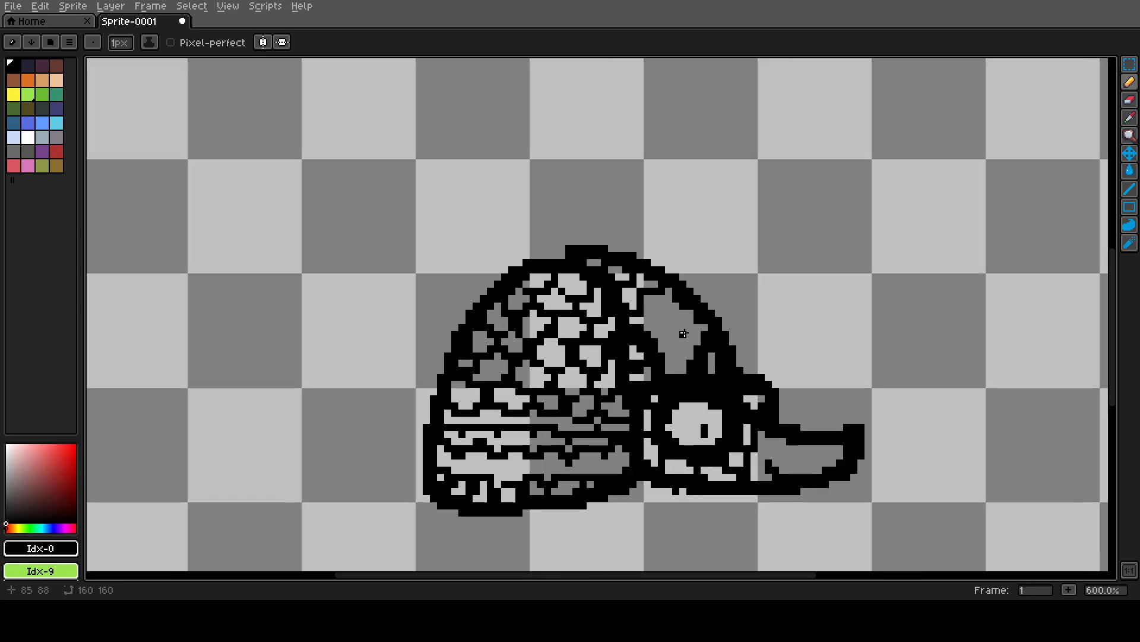
pyautogui.scroll(4, 568, 361)
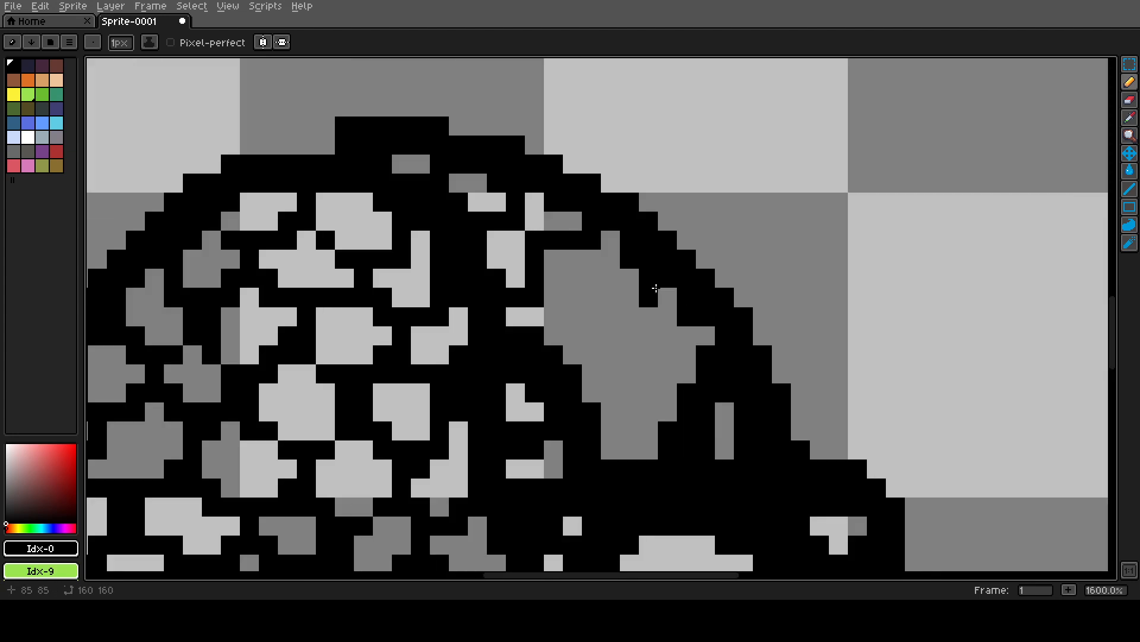
pyautogui.click(524, 234)
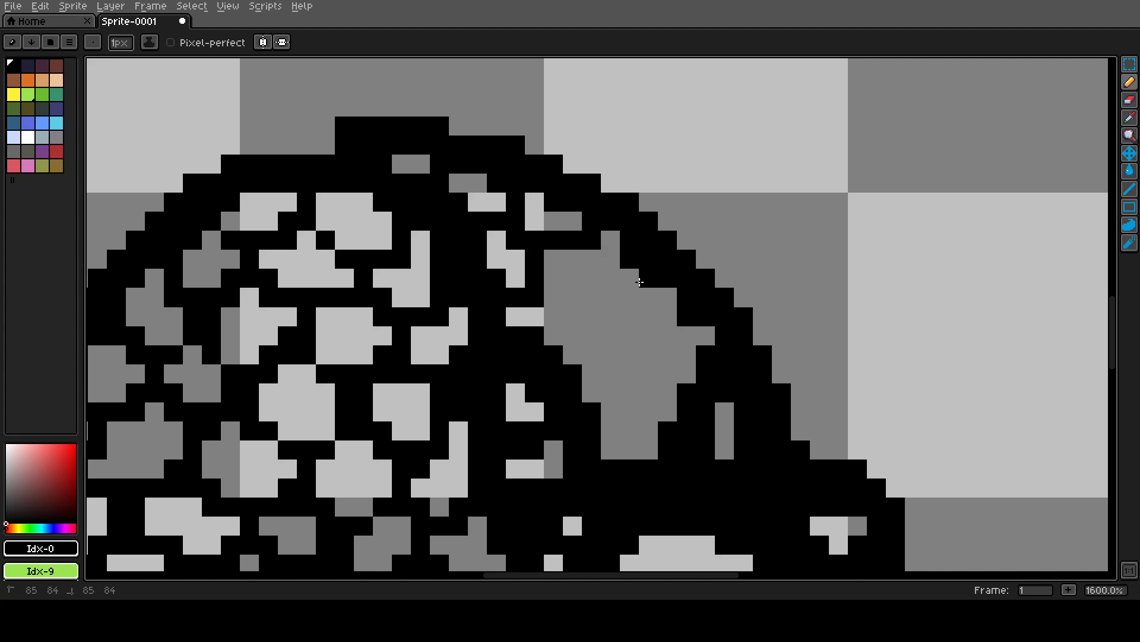
# - Continue the scale outlines down the middle of the front shell section, towards the back ear
pyautogui.moveTo(640, 282)
pyautogui.mouseDown()
pyautogui.moveTo(620, 297)
pyautogui.moveTo(606, 287)
pyautogui.mouseUp()
pyautogui.hotkey('ctrl', 'z')
pyautogui.click(613, 265)
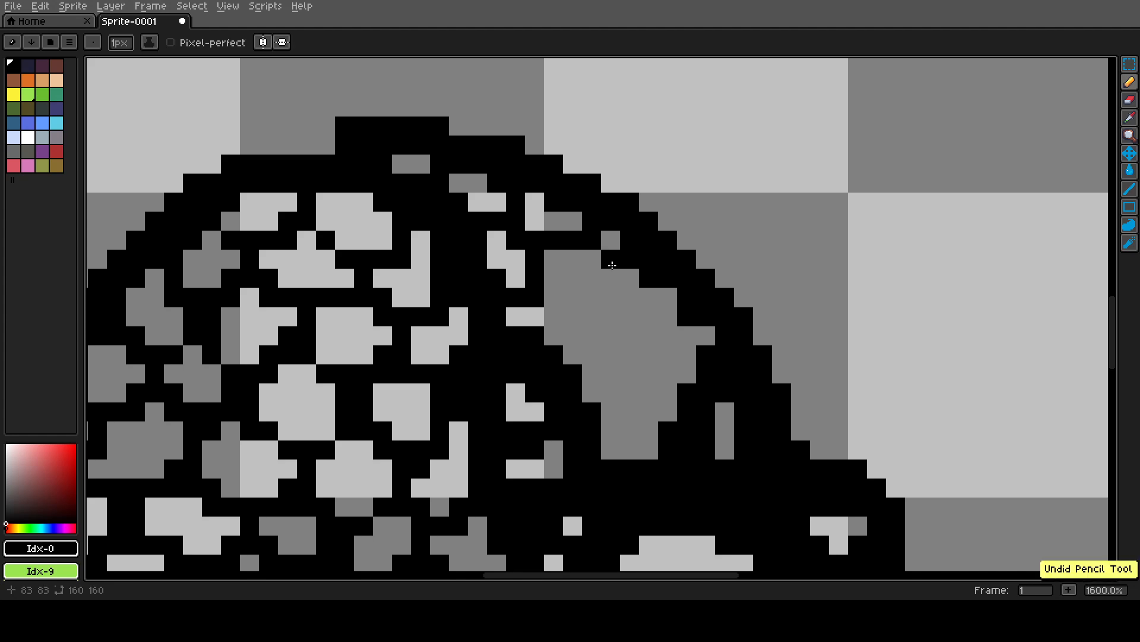
pyautogui.click(602, 274)
pyautogui.moveTo(604, 280)
pyautogui.mouseDown()
pyautogui.moveTo(591, 295)
pyautogui.moveTo(550, 300)
pyautogui.mouseUp()
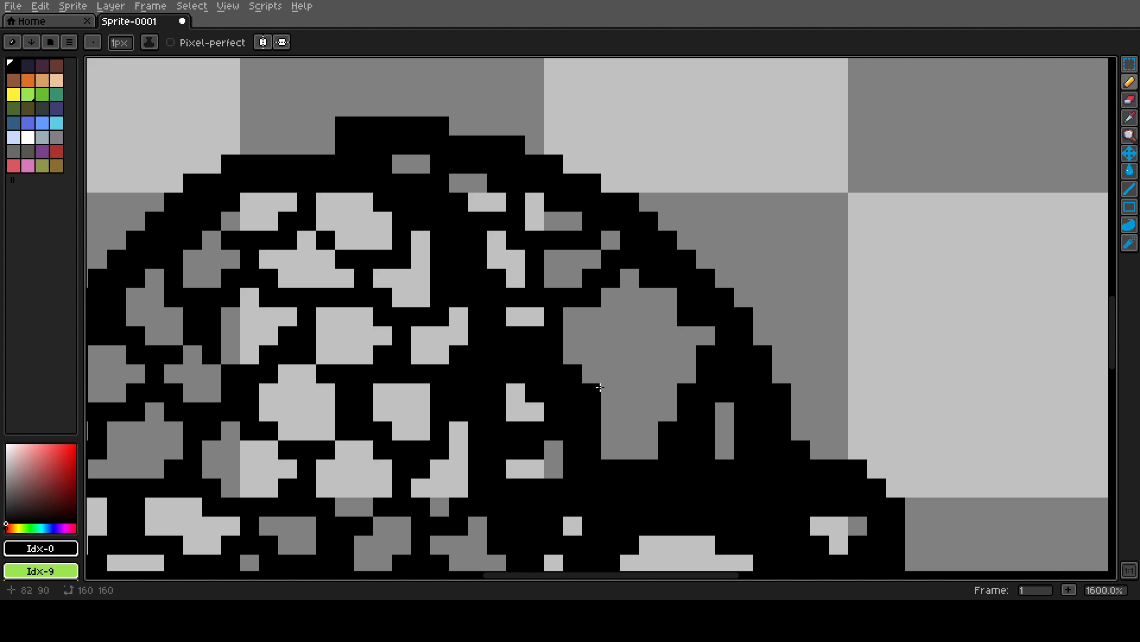
pyautogui.click(596, 380)
pyautogui.moveTo(613, 370)
pyautogui.mouseDown()
pyautogui.moveTo(612, 302)
pyautogui.moveTo(680, 303)
pyautogui.moveTo(665, 313)
pyautogui.moveTo(609, 297)
pyautogui.moveTo(618, 354)
pyautogui.moveTo(574, 368)
pyautogui.mouseUp()
pyautogui.hotkey('ctrl', 'z')
pyautogui.press('b')
# - Fill the remaining gap in the front shell section between the two ears with scale outlines
pyautogui.scroll(-3, 573, 368)
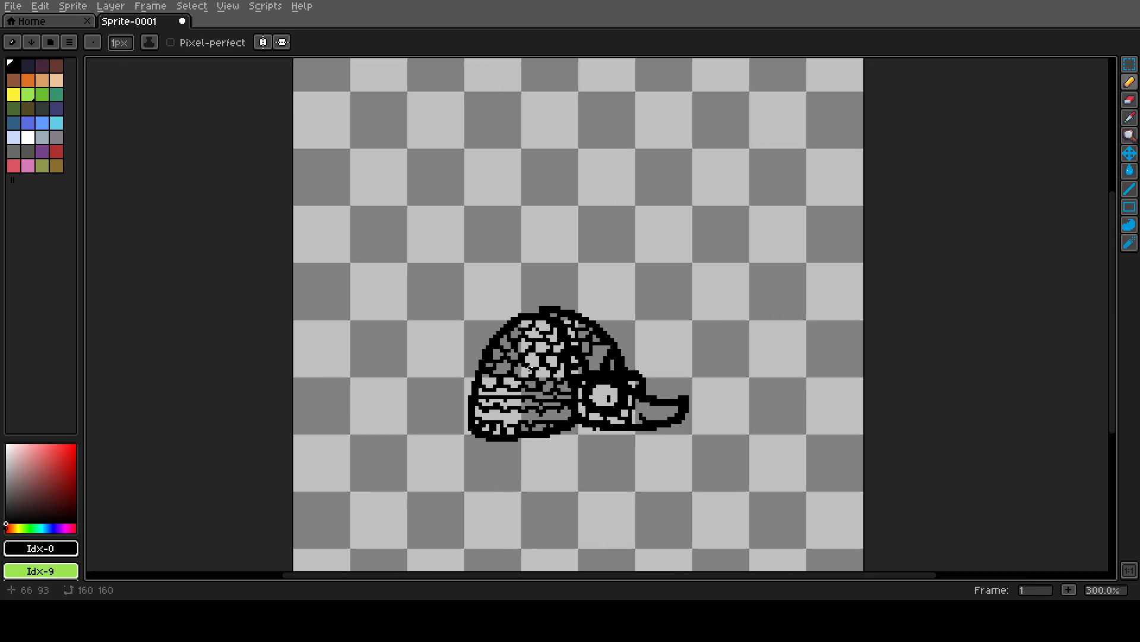
pyautogui.scroll(8, 566, 314)
pyautogui.click(481, 276)
pyautogui.scroll(-1, 480, 276)
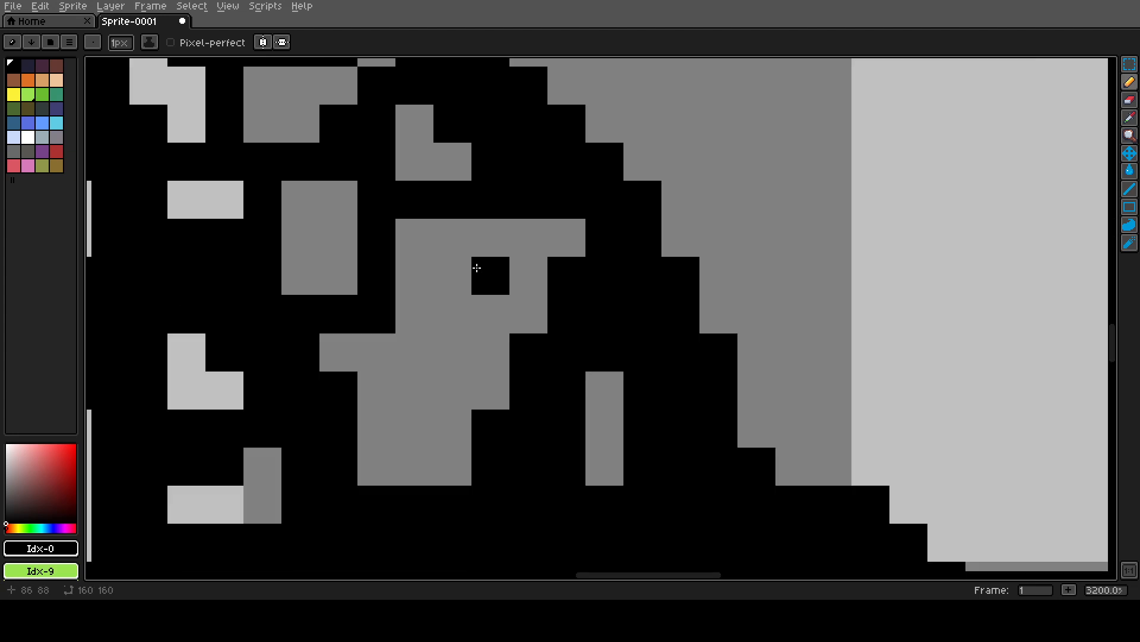
pyautogui.moveTo(476, 265)
pyautogui.mouseDown()
pyautogui.moveTo(467, 228)
pyautogui.moveTo(519, 275)
pyautogui.mouseUp()
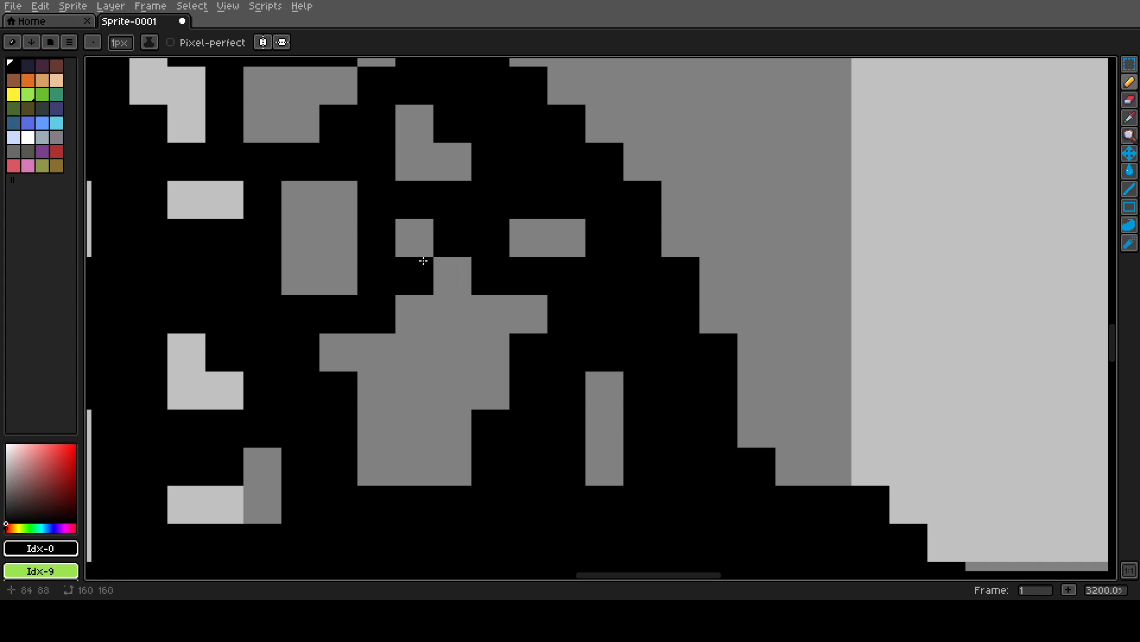
pyautogui.moveTo(422, 251)
pyautogui.mouseDown()
pyautogui.moveTo(452, 291)
pyautogui.moveTo(452, 361)
pyautogui.moveTo(344, 398)
pyautogui.moveTo(461, 410)
pyautogui.mouseUp()
pyautogui.scroll(-8, 477, 416)
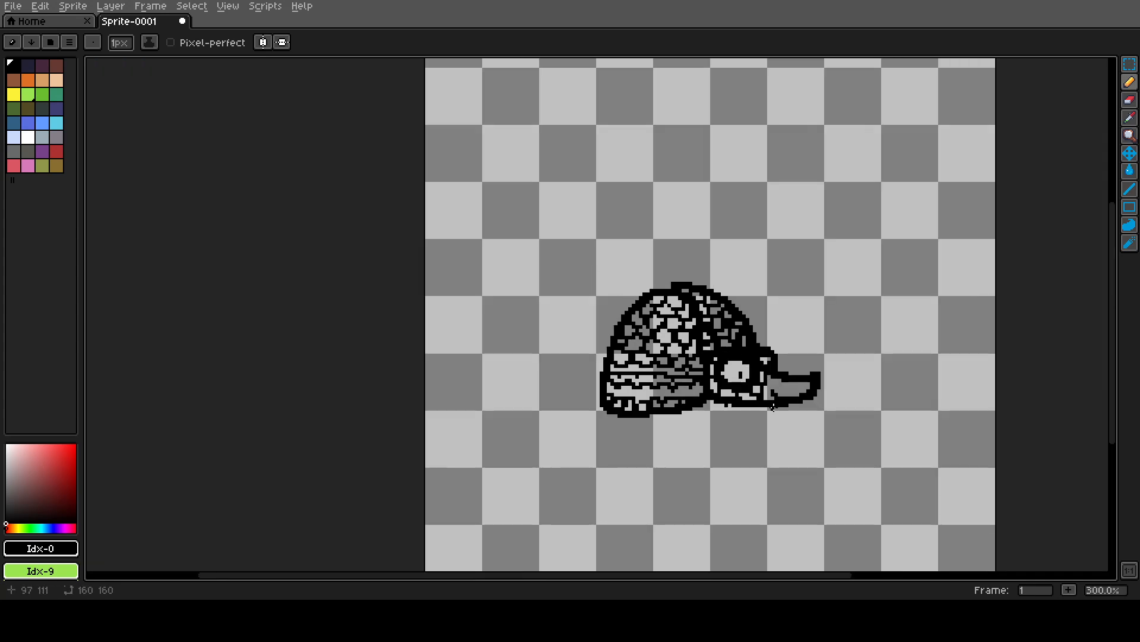
pyautogui.scroll(3, 804, 425)
pyautogui.scroll(6, 540, 369)
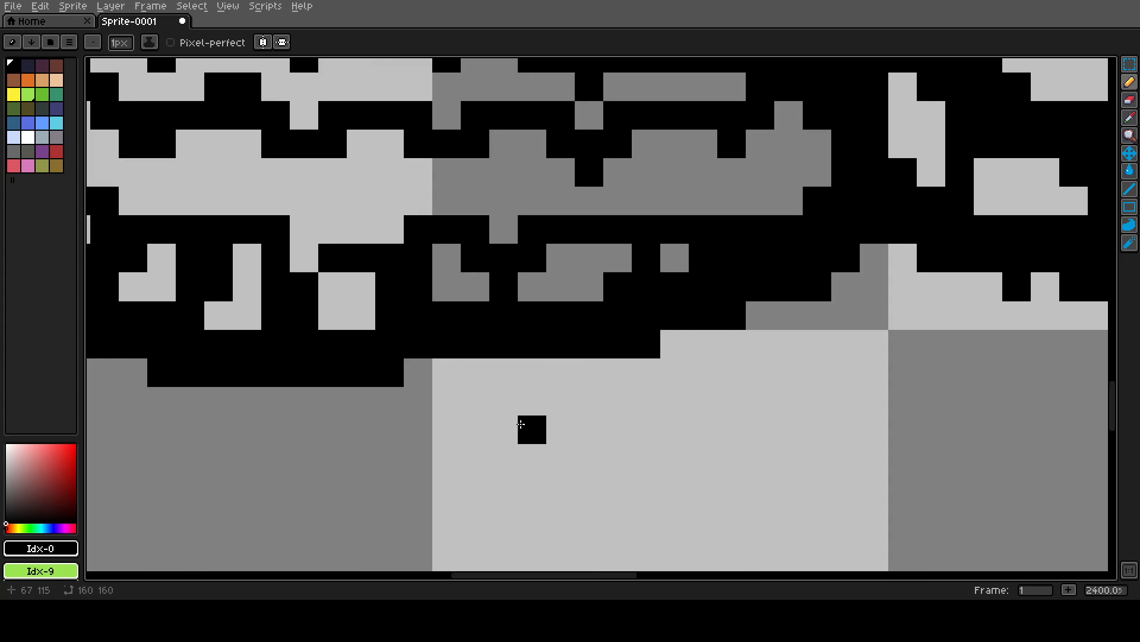
pyautogui.scroll(-7, 530, 428)
pyautogui.scroll(2, 535, 413)
pyautogui.scroll(1, 540, 484)
pyautogui.click(490, 232)
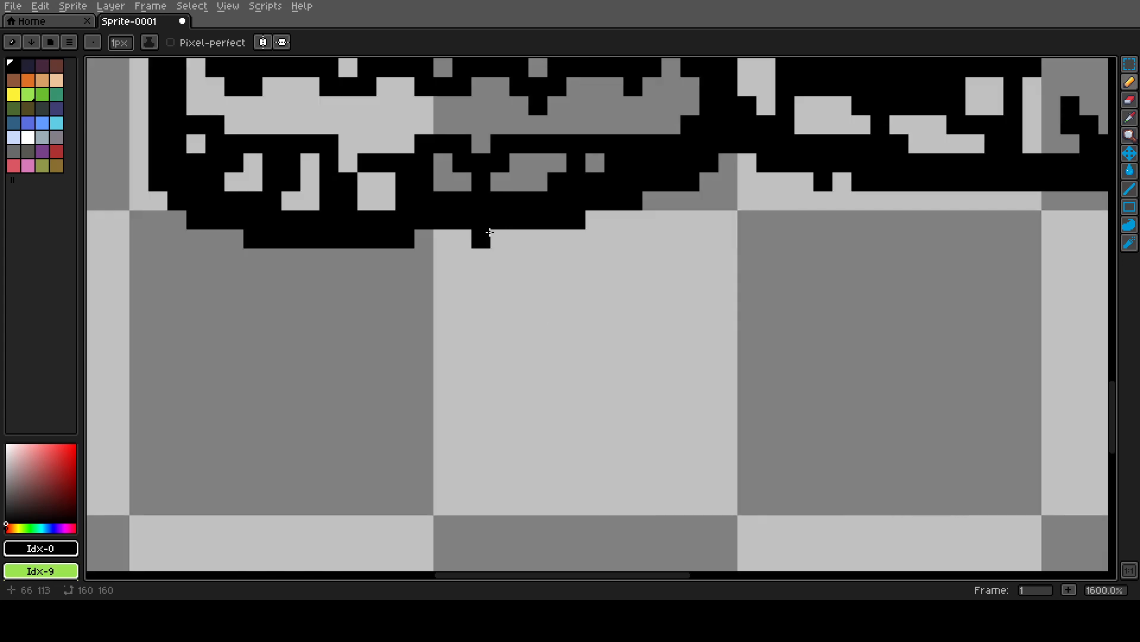
pyautogui.hotkey('ctrl', 'z')
# - Set the pencil size to 2 px and draw a short front leg with a foot below the dome's underside
pyautogui.click(122, 43)
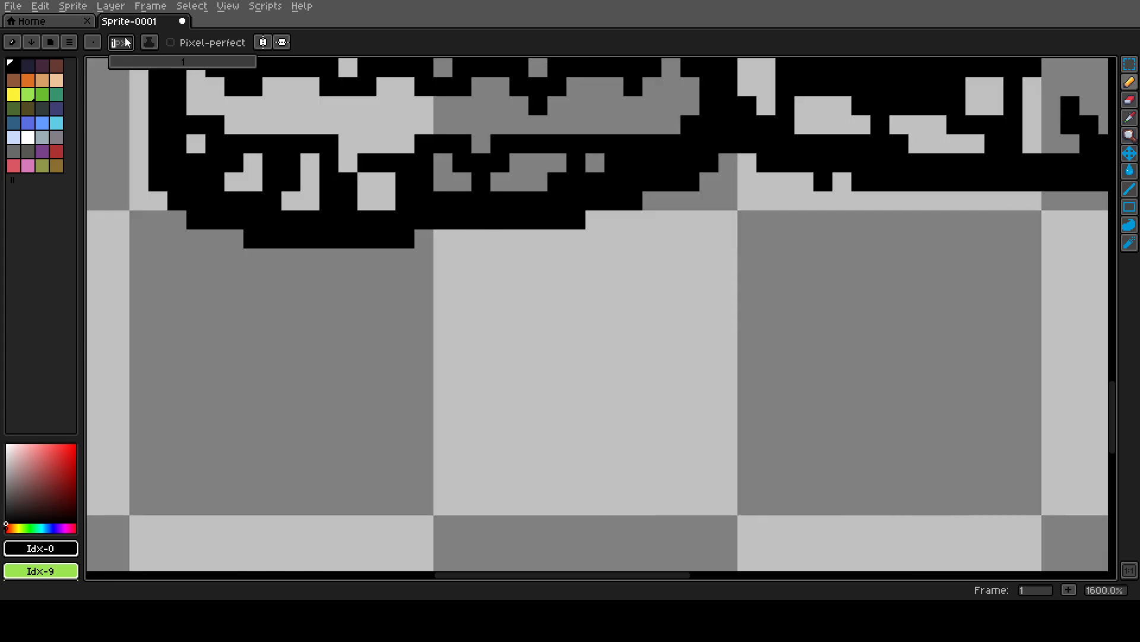
pyautogui.write('2')
pyautogui.moveTo(511, 240)
pyautogui.mouseDown()
pyautogui.moveTo(527, 336)
pyautogui.moveTo(538, 335)
pyautogui.moveTo(524, 380)
pyautogui.mouseUp()
pyautogui.hotkey('ctrl', 'z')
pyautogui.click(501, 372)
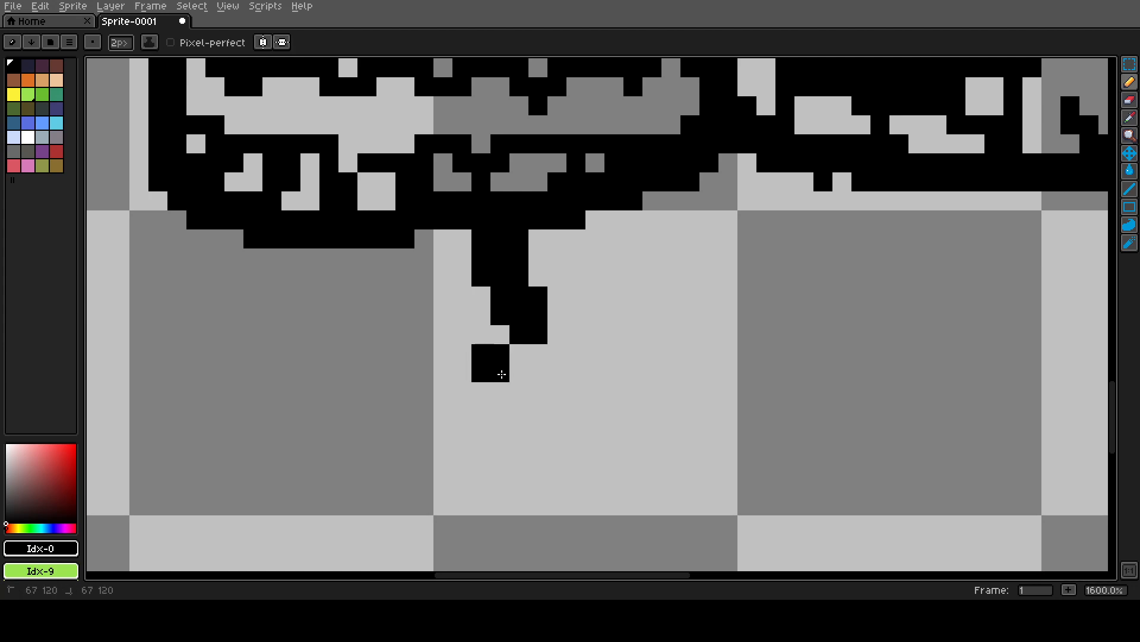
pyautogui.click(510, 372)
pyautogui.moveTo(543, 391)
pyautogui.mouseDown()
pyautogui.moveTo(650, 404)
pyautogui.moveTo(641, 370)
pyautogui.moveTo(591, 319)
pyautogui.moveTo(589, 256)
pyautogui.moveTo(614, 224)
pyautogui.moveTo(563, 313)
pyautogui.mouseUp()
pyautogui.scroll(-5, 563, 313)
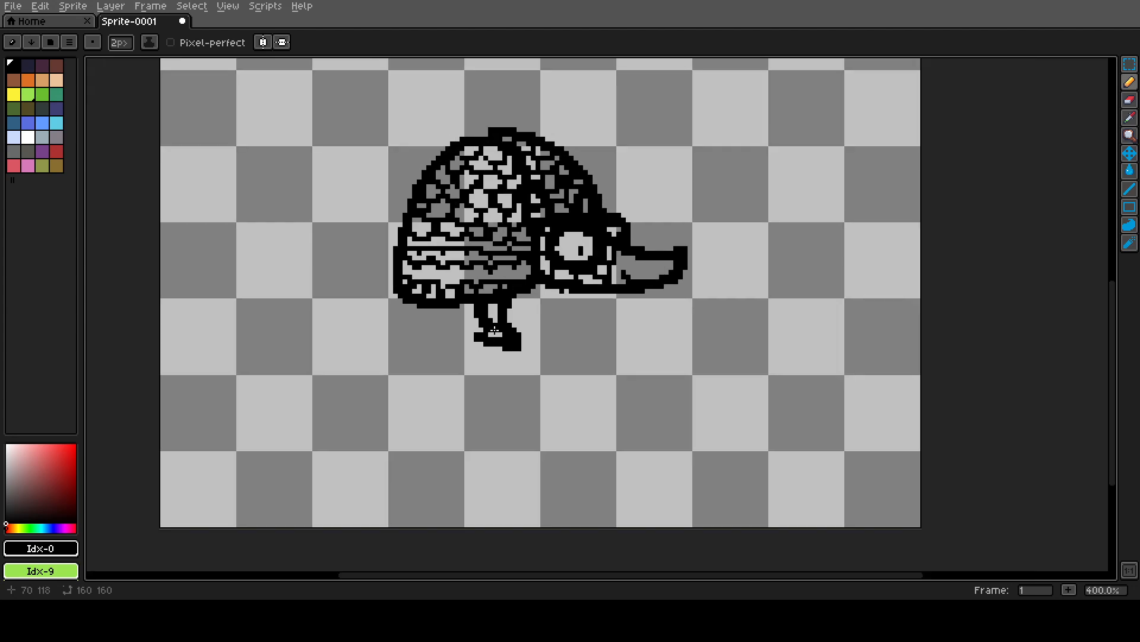
# - Erase the excess black inside the front leg and foot with a 1 px eraser to hollow them out
pyautogui.scroll(7, 436, 214)
pyautogui.moveTo(189, 98); pyautogui.dragTo(181, 66)
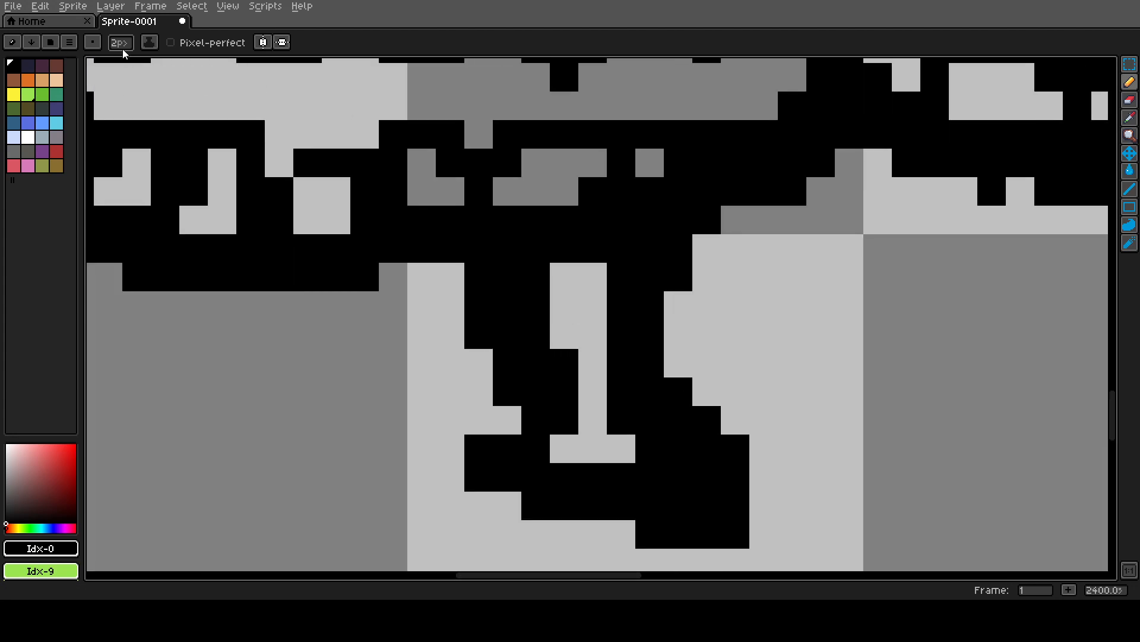
pyautogui.click(122, 47)
pyautogui.press('b')
pyautogui.moveTo(563, 277)
pyautogui.mouseDown()
pyautogui.moveTo(536, 277)
pyautogui.moveTo(564, 304)
pyautogui.moveTo(649, 248)
pyautogui.moveTo(622, 277)
pyautogui.mouseUp()
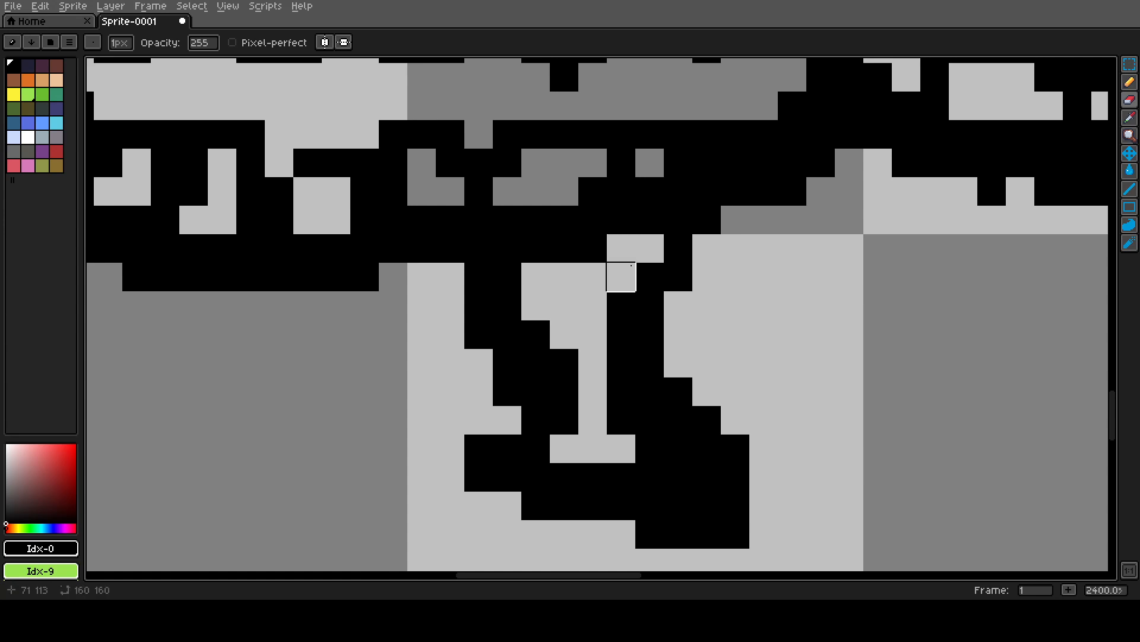
pyautogui.moveTo(620, 418)
pyautogui.mouseDown()
pyautogui.moveTo(676, 475)
pyautogui.moveTo(697, 471)
pyautogui.mouseUp()
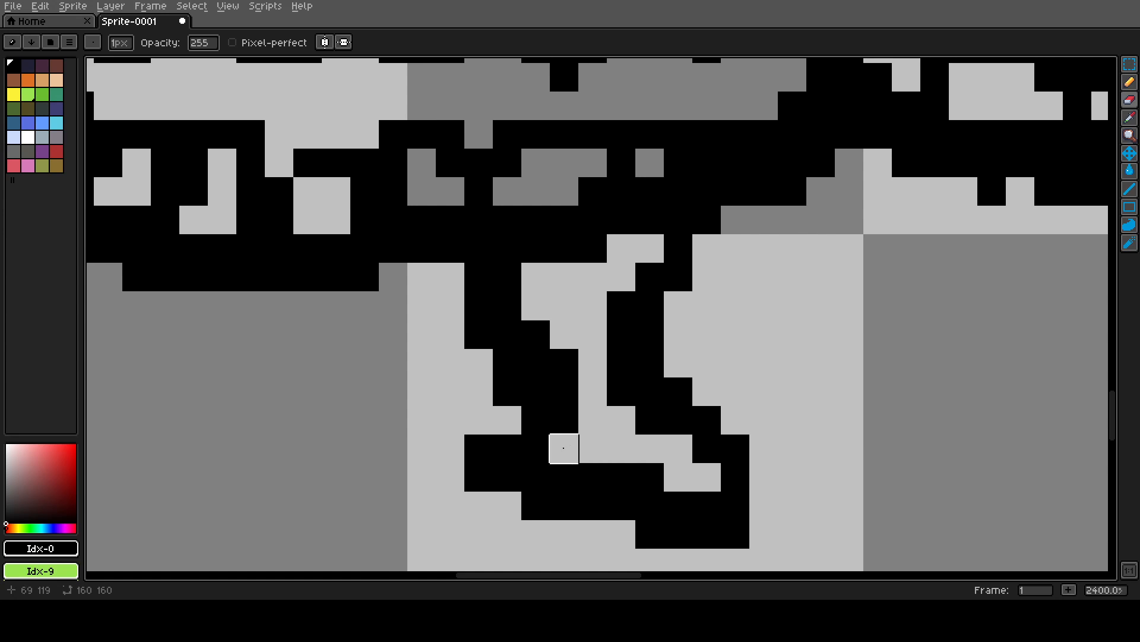
pyautogui.moveTo(562, 476); pyautogui.dragTo(591, 475)
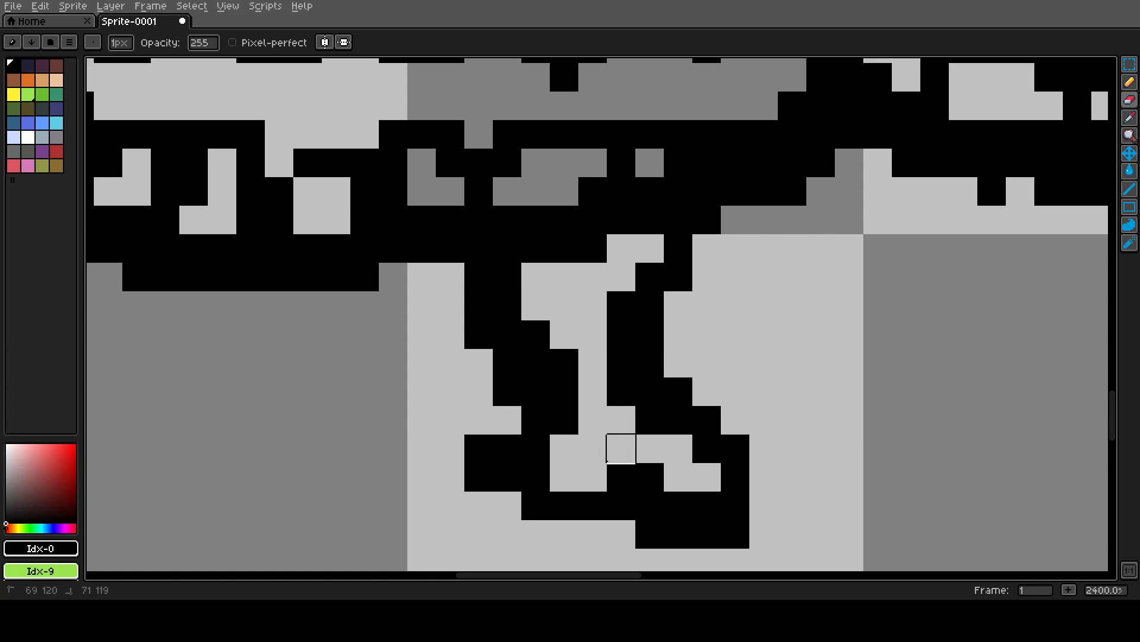
pyautogui.click(637, 471)
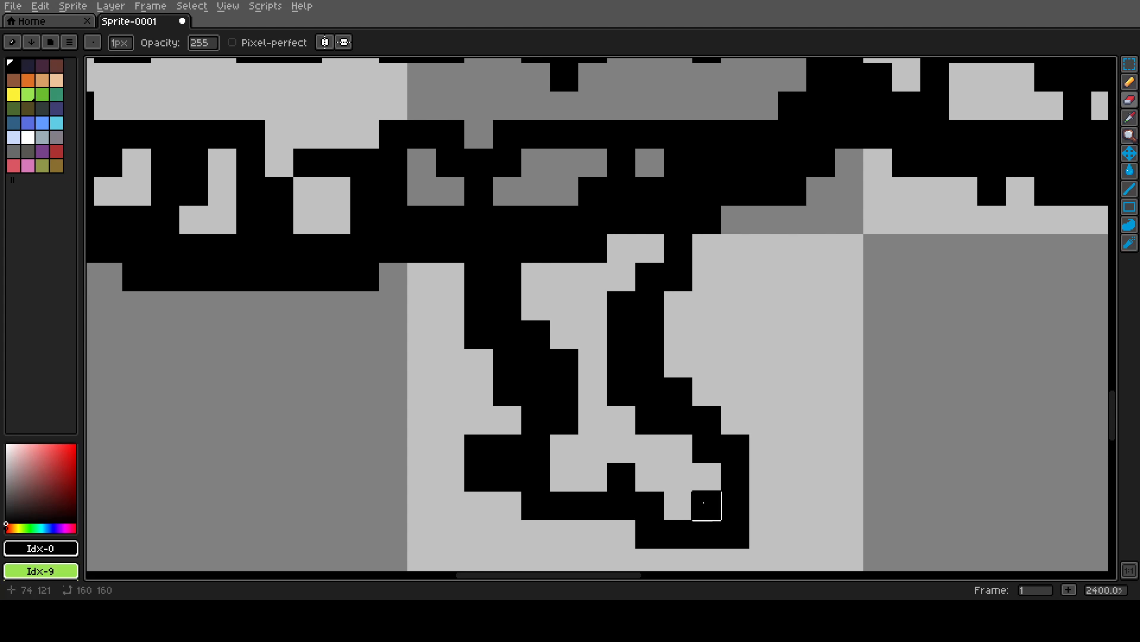
# - Thin the outline at the heel, ankle and front edge of the leg by erasing single inner pixels
pyautogui.scroll(-9, 642, 437)
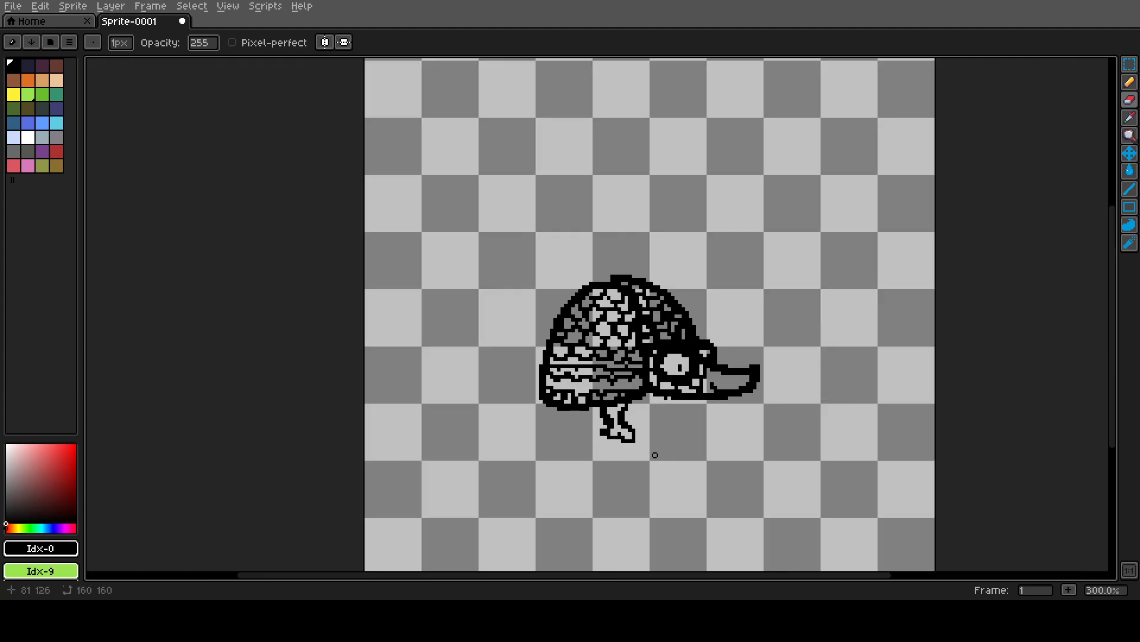
pyautogui.scroll(12, 653, 453)
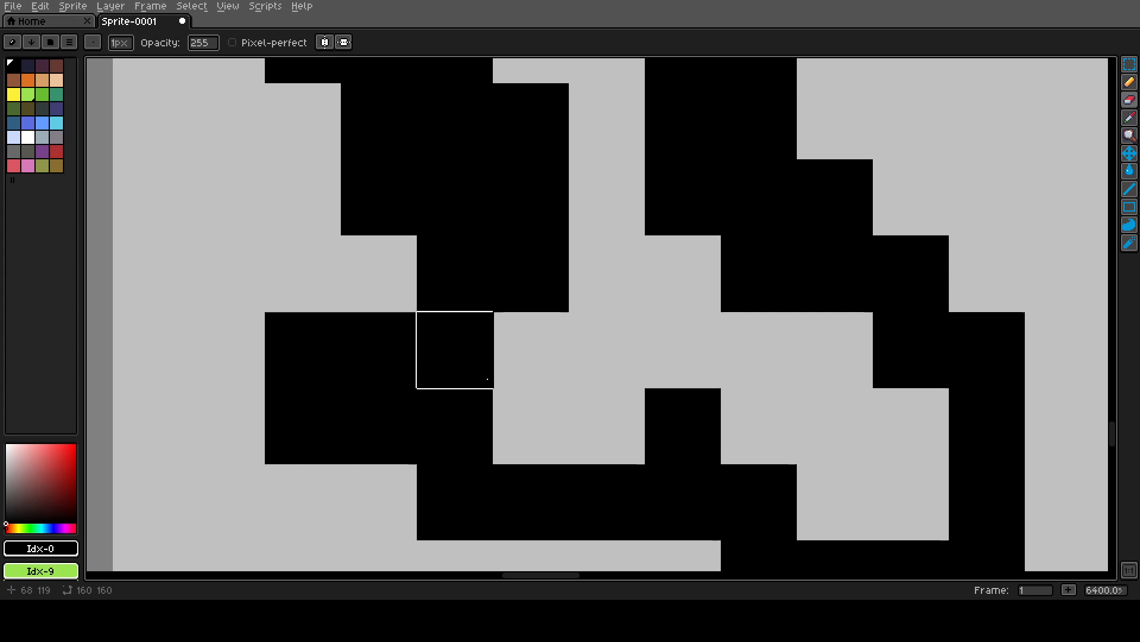
pyautogui.click(489, 378)
pyautogui.click(518, 283)
pyautogui.scroll(-1, 518, 284)
pyautogui.scroll(-3, 518, 284)
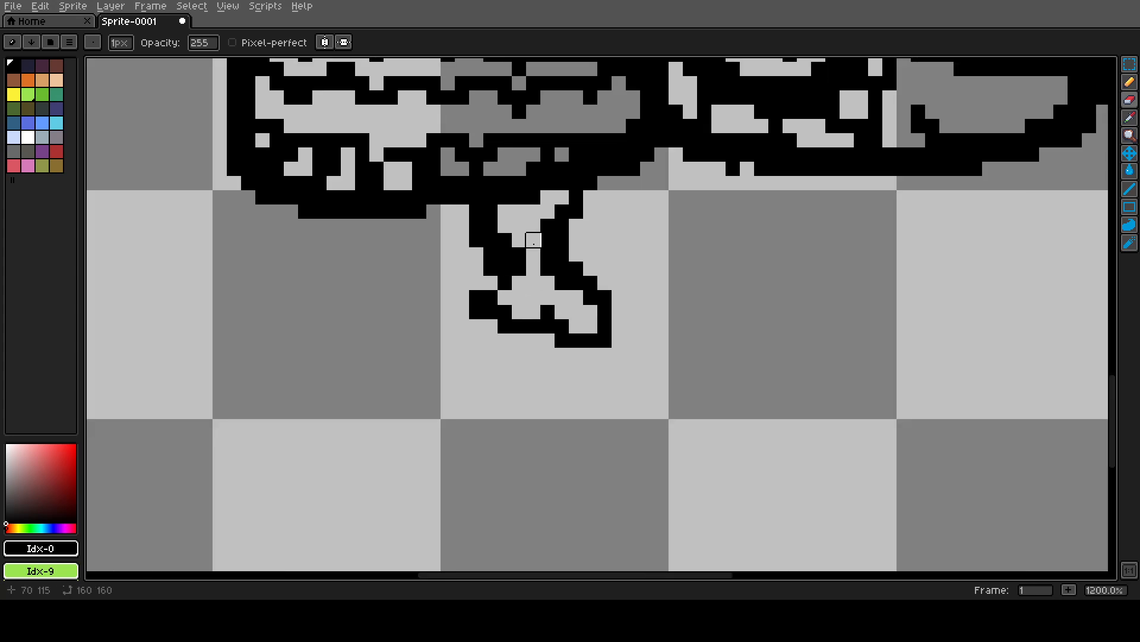
pyautogui.scroll(2, 532, 242)
pyautogui.click(560, 292)
pyautogui.click(559, 271)
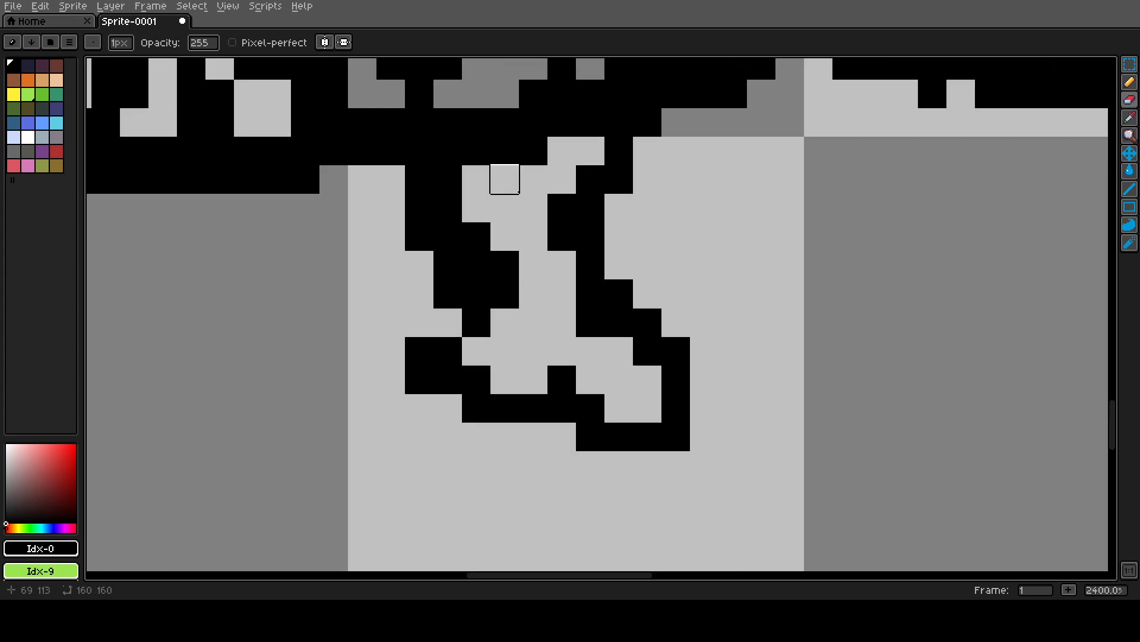
pyautogui.click(562, 236)
pyautogui.click(591, 322)
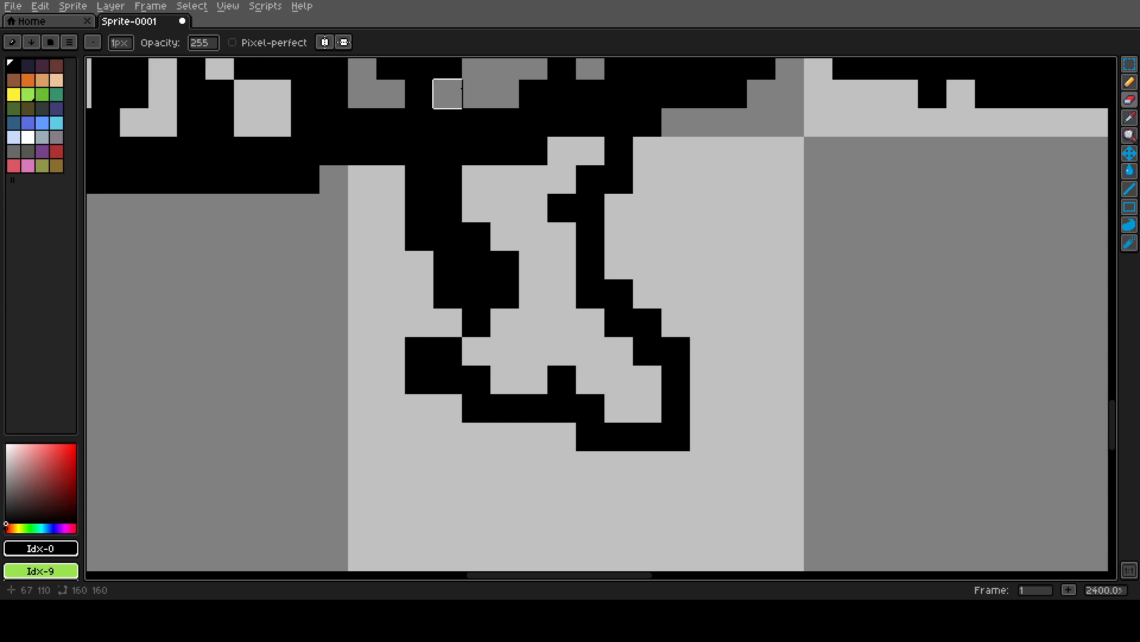
# - Set the pencil size to 1 px and draw black scale divisions inside the front leg above the foot
pyautogui.click(1129, 84)
pyautogui.click(132, 46)
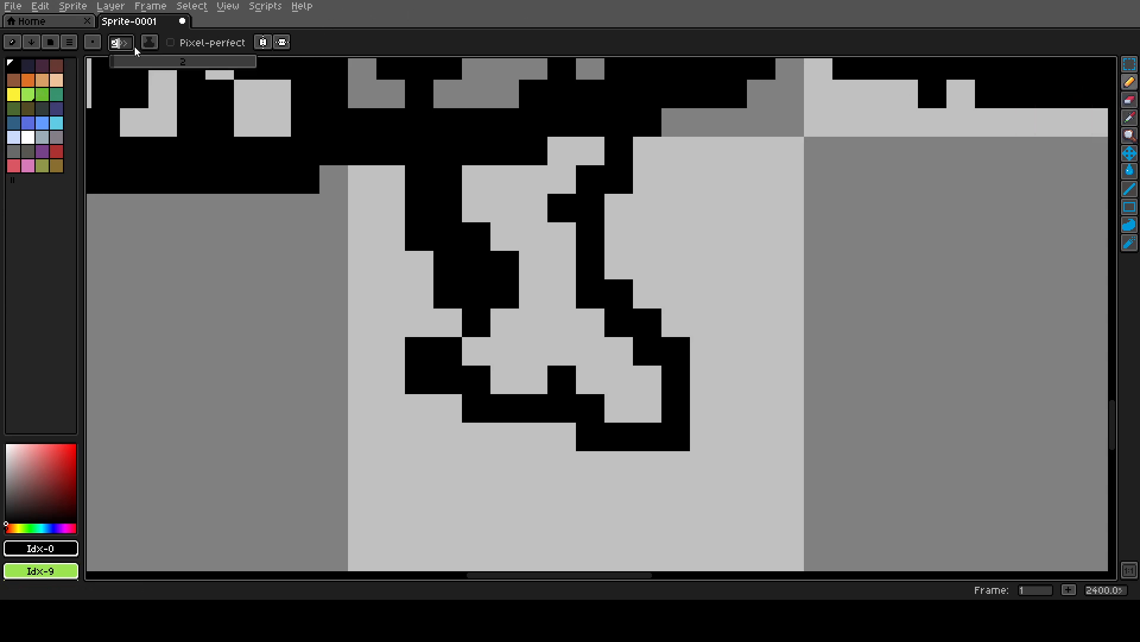
pyautogui.click(118, 58)
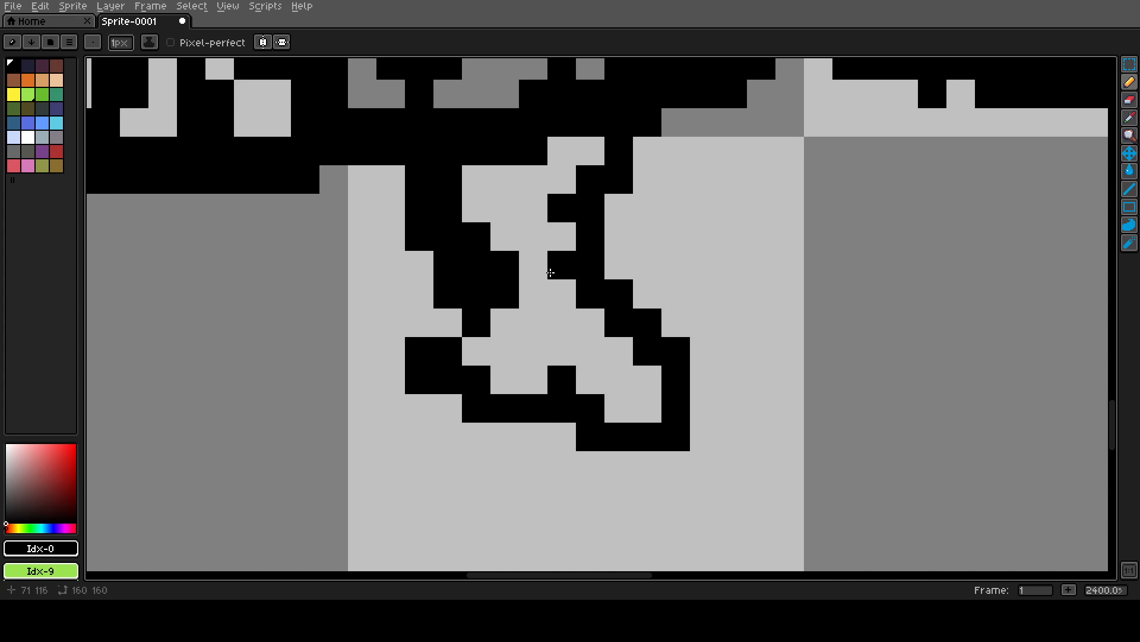
pyautogui.click(555, 294)
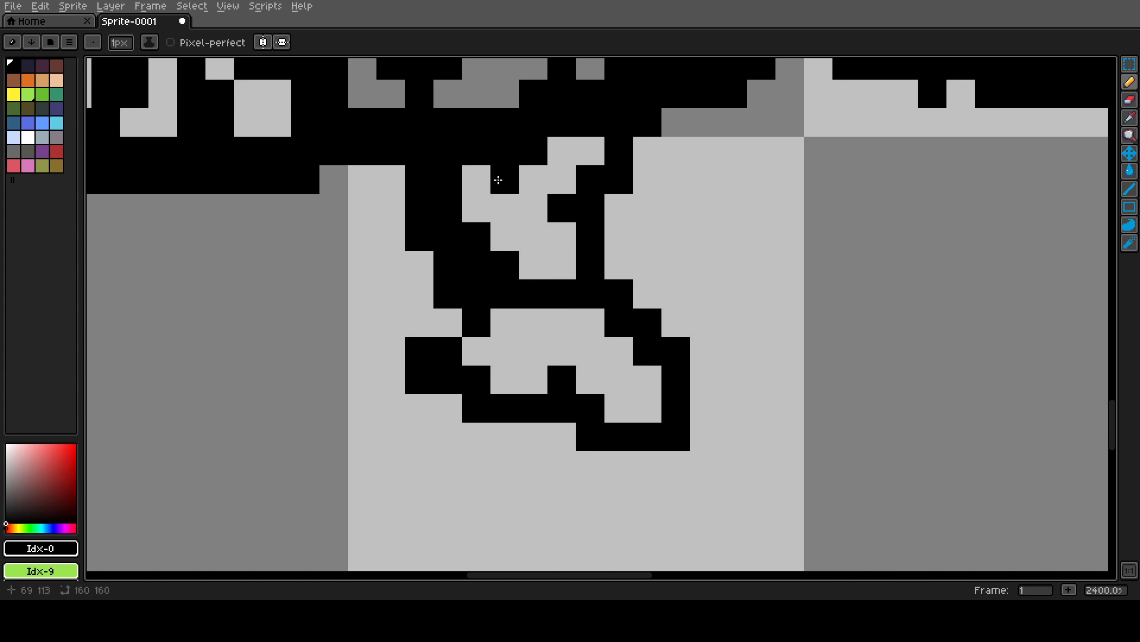
pyautogui.moveTo(502, 179); pyautogui.dragTo(504, 233)
pyautogui.click(578, 156)
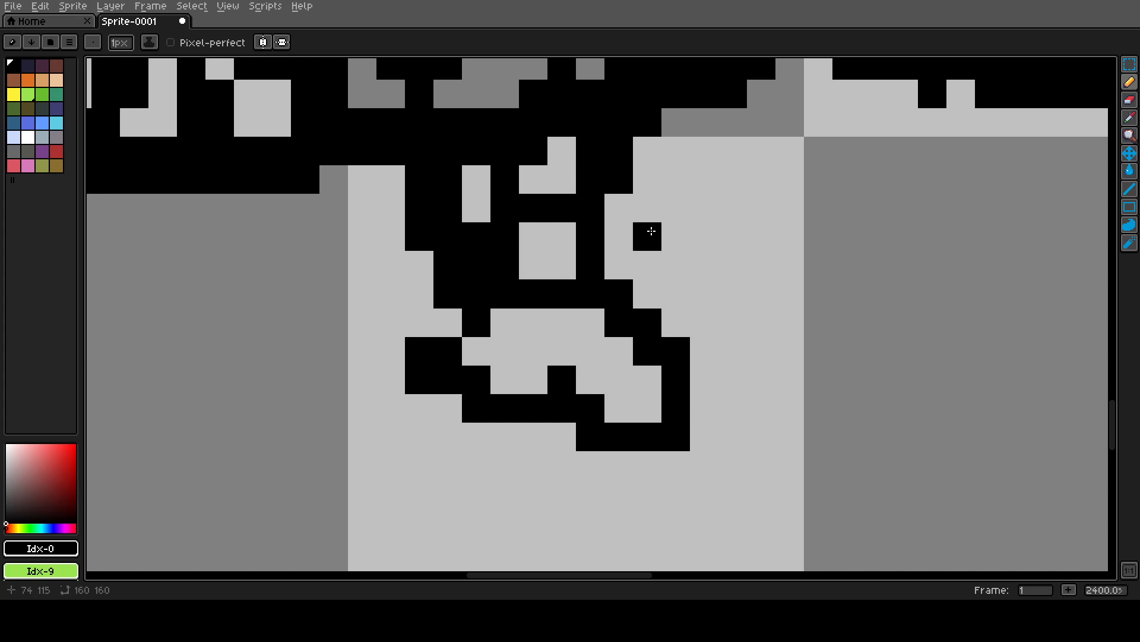
pyautogui.scroll(-3, 443, 322)
pyautogui.scroll(-3, 443, 322)
pyautogui.scroll(7, 418, 280)
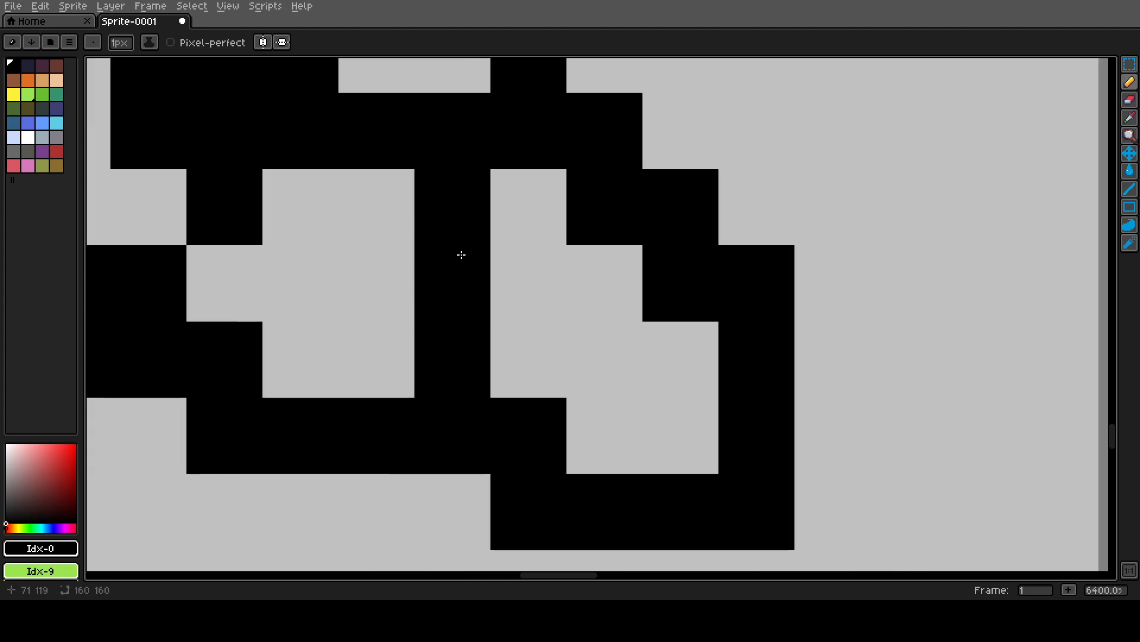
pyautogui.moveTo(558, 313)
pyautogui.mouseDown()
pyautogui.moveTo(594, 358)
pyautogui.moveTo(657, 348)
pyautogui.mouseUp()
pyautogui.scroll(-1, 659, 346)
pyautogui.scroll(-3, 658, 346)
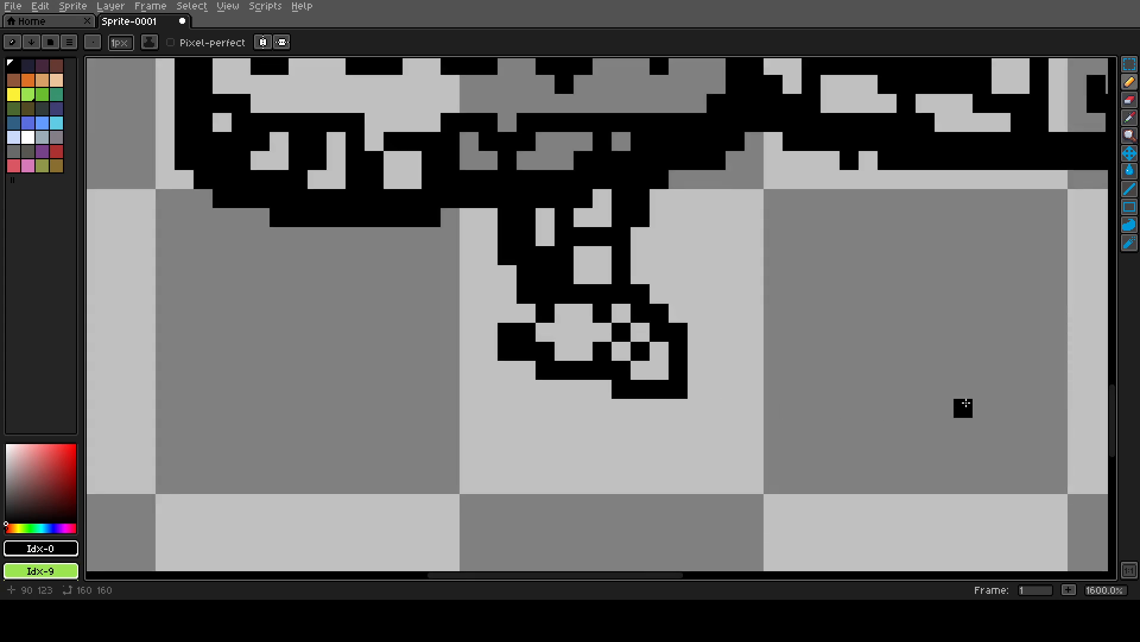
pyautogui.hotkey('ctrl', 'z')
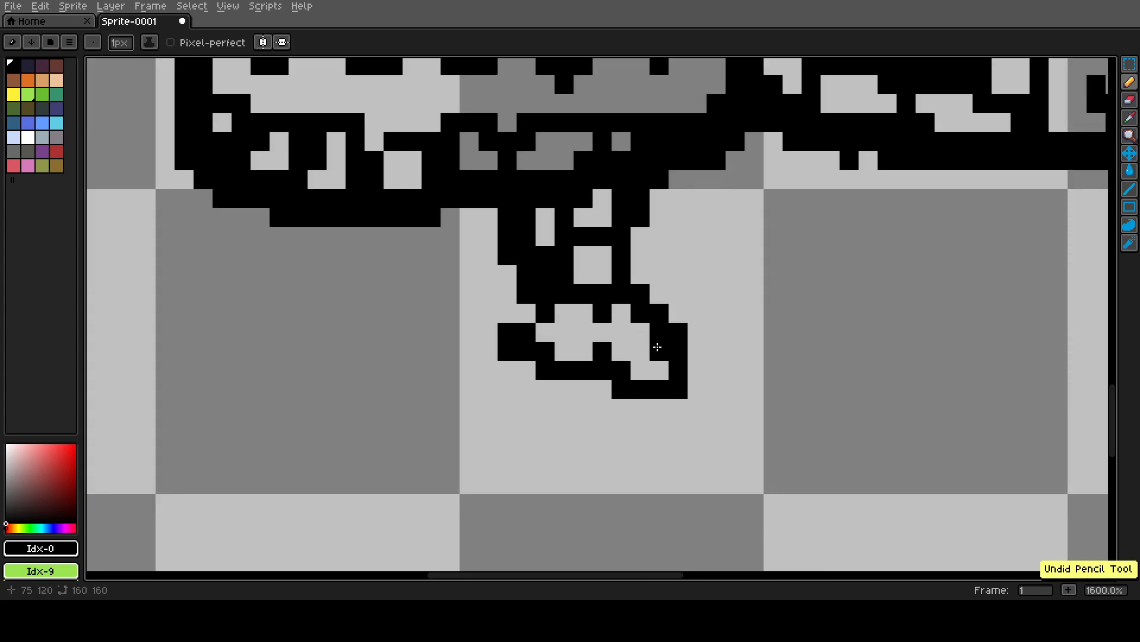
# - Draw a black dividing line down from the ankle into the foot and extend it towards the toe
pyautogui.scroll(4, 641, 342)
pyautogui.moveTo(420, 262); pyautogui.dragTo(438, 305)
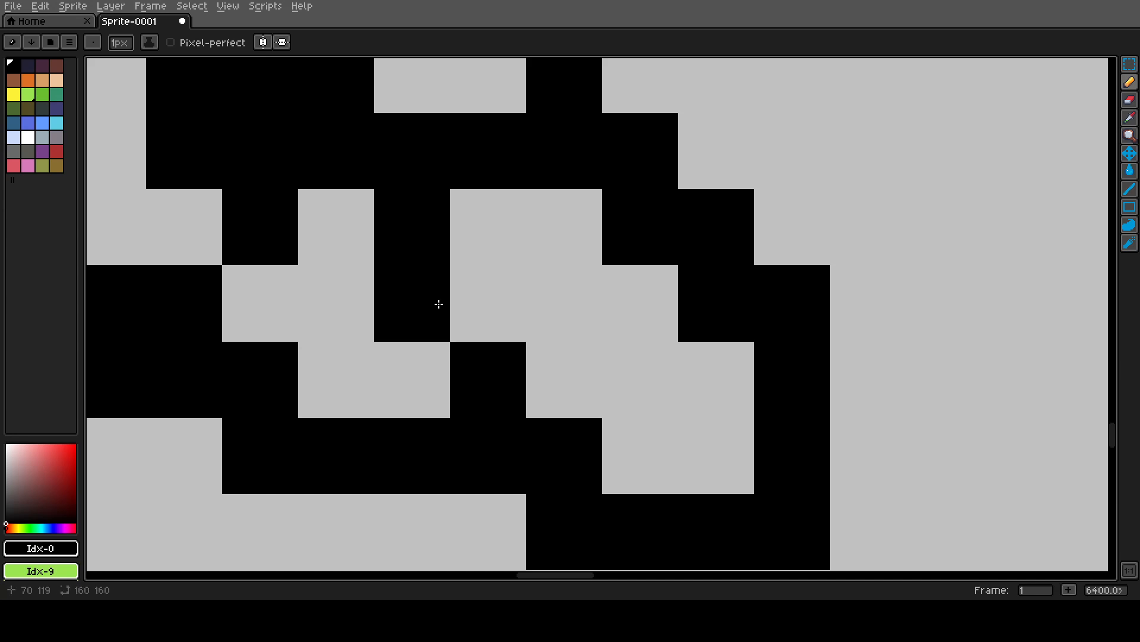
pyautogui.click(608, 379)
pyautogui.scroll(-6, 621, 369)
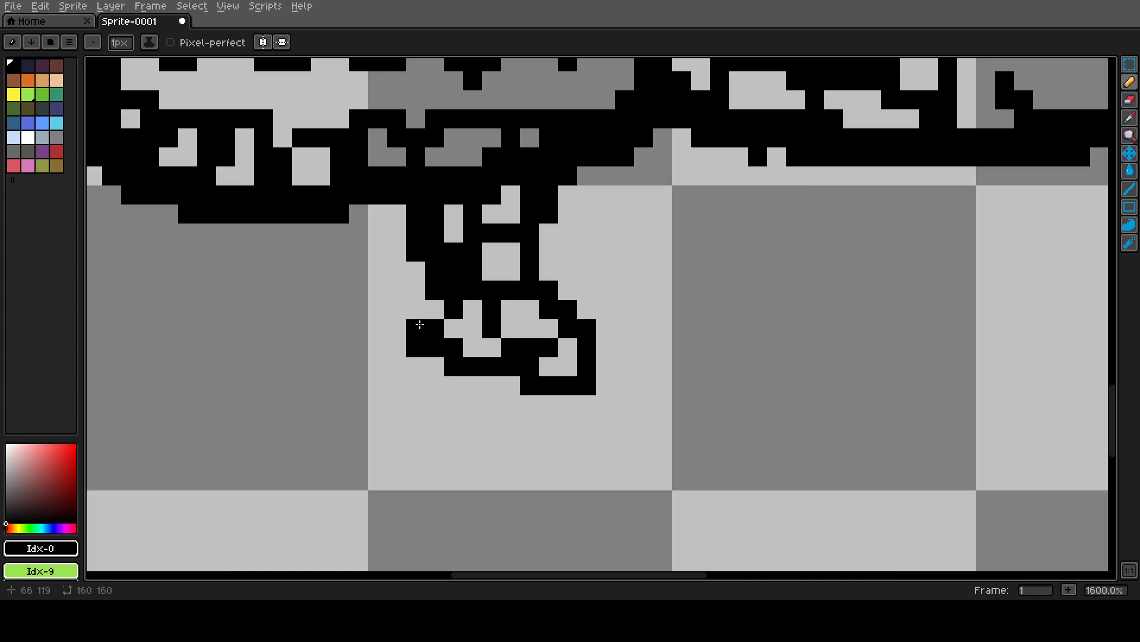
pyautogui.scroll(8, 399, 306)
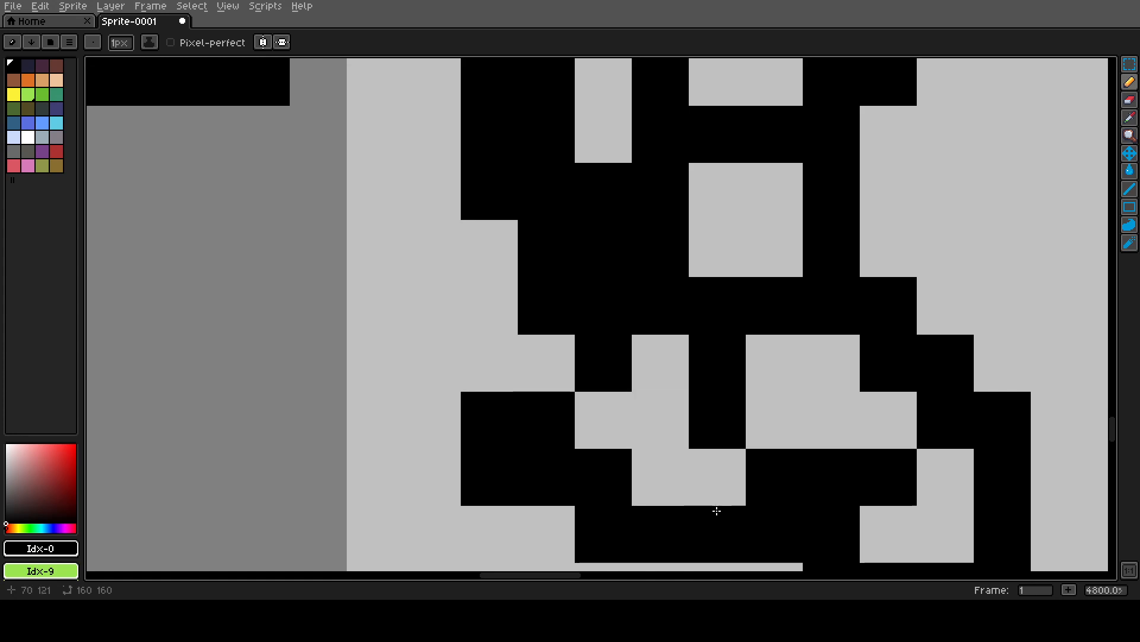
pyautogui.scroll(-2, 665, 497)
pyautogui.scroll(3, 737, 529)
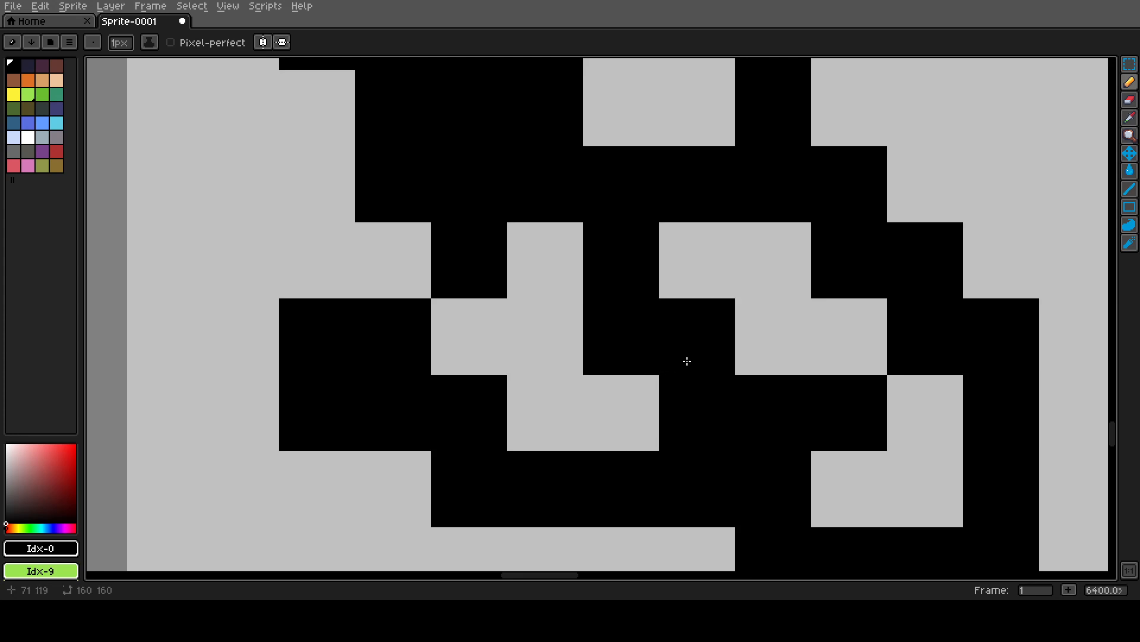
pyautogui.scroll(-1, 777, 425)
pyautogui.scroll(1, 851, 440)
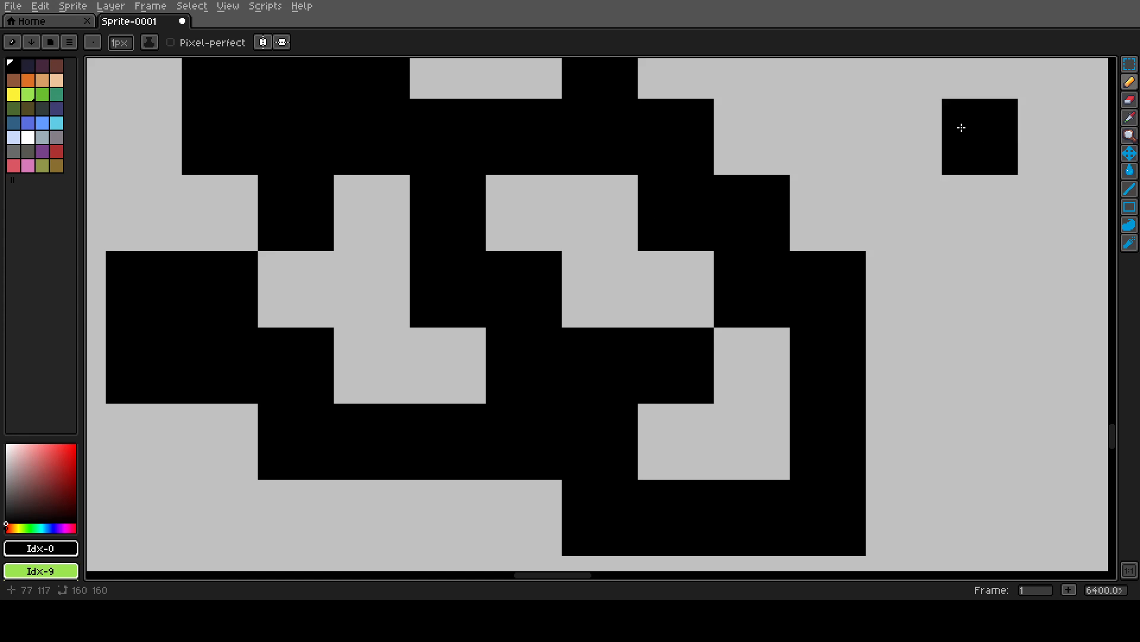
# - Erase the extra pixel at the end of the foot's dividing line and fill the inner bottom edge of the toe black
pyautogui.press('e')
pyautogui.click(677, 367)
pyautogui.scroll(-1, 460, 243)
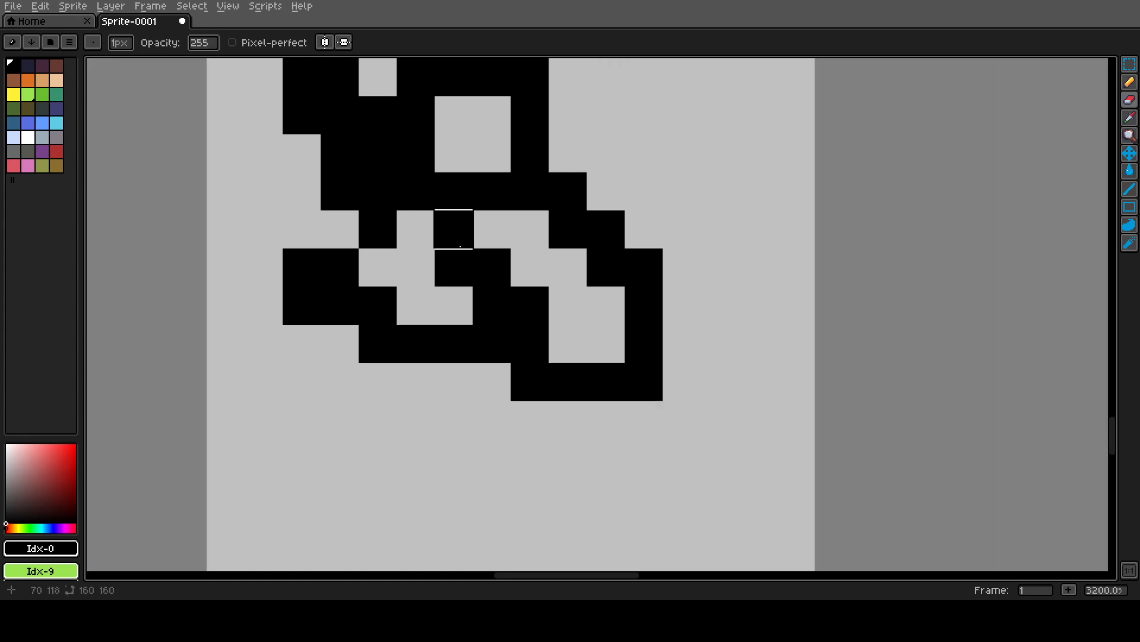
pyautogui.press('b')
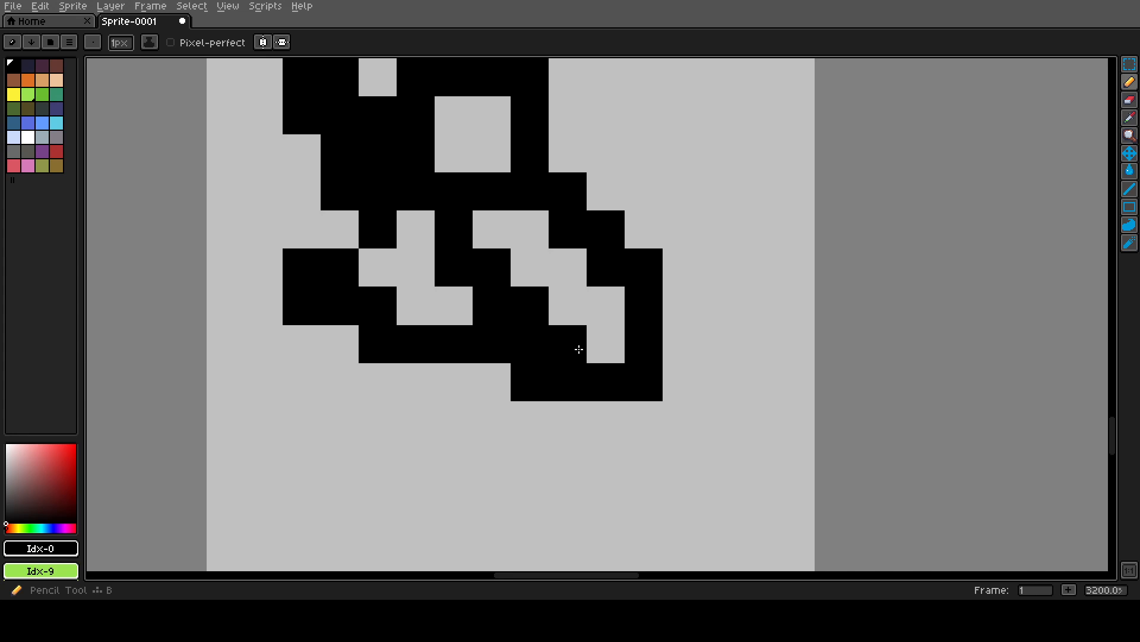
pyautogui.scroll(-10, 534, 320)
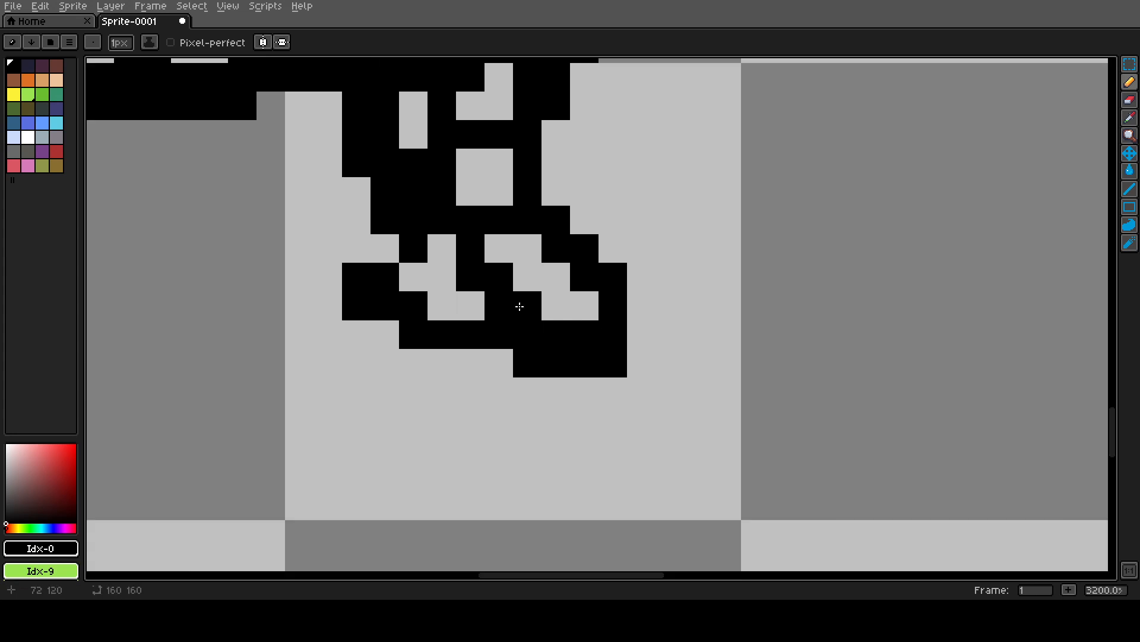
pyautogui.scroll(6, 610, 295)
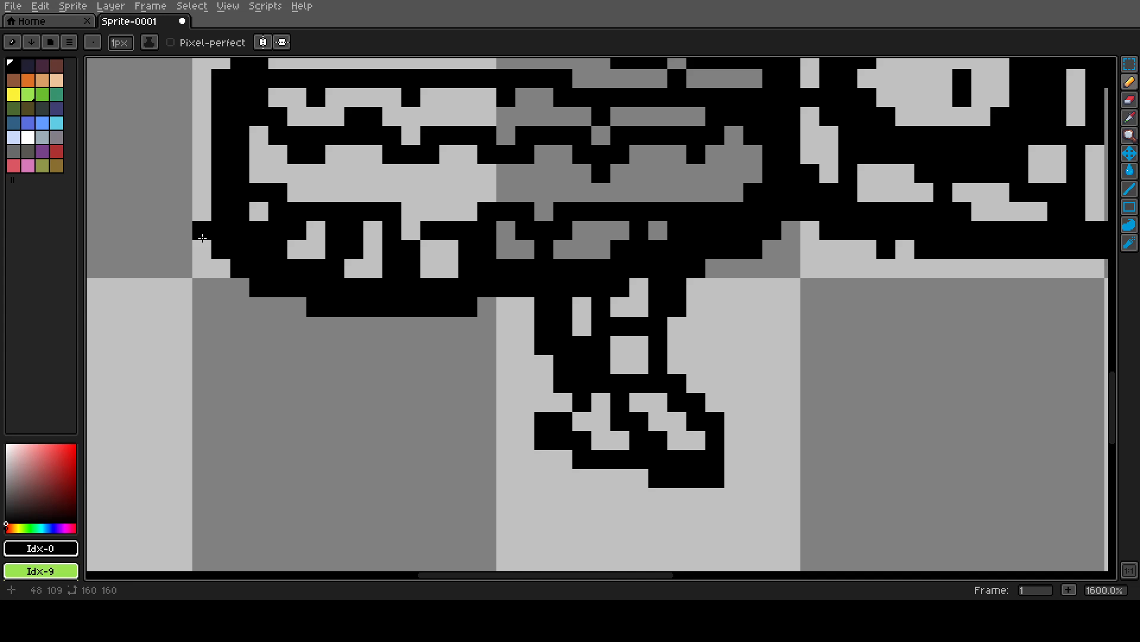
pyautogui.scroll(-1, 414, 331)
pyautogui.scroll(1, 607, 348)
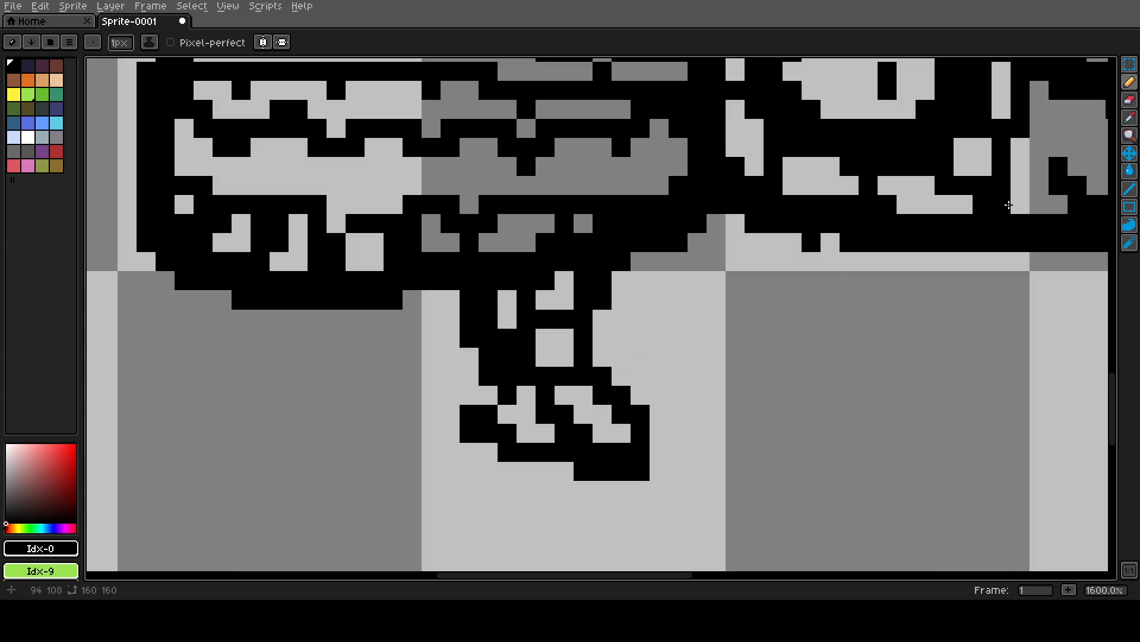
# - Select the whole front leg with the Lasso tool and place a duplicate of it under the head
pyautogui.click(1129, 206)
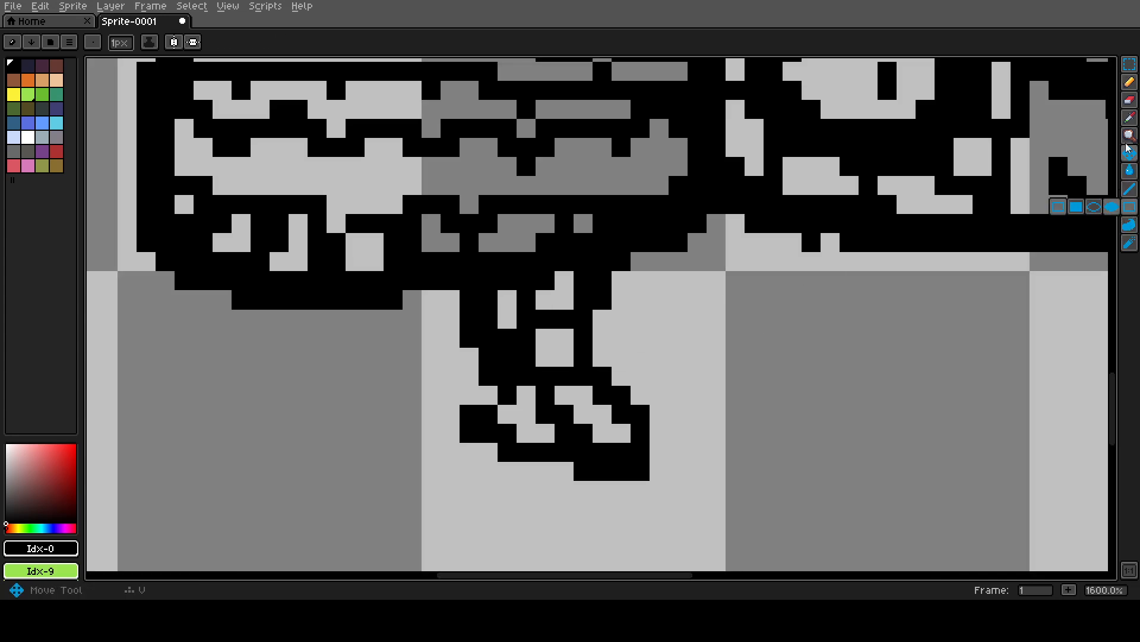
pyautogui.click(1129, 65)
pyautogui.click(1076, 67)
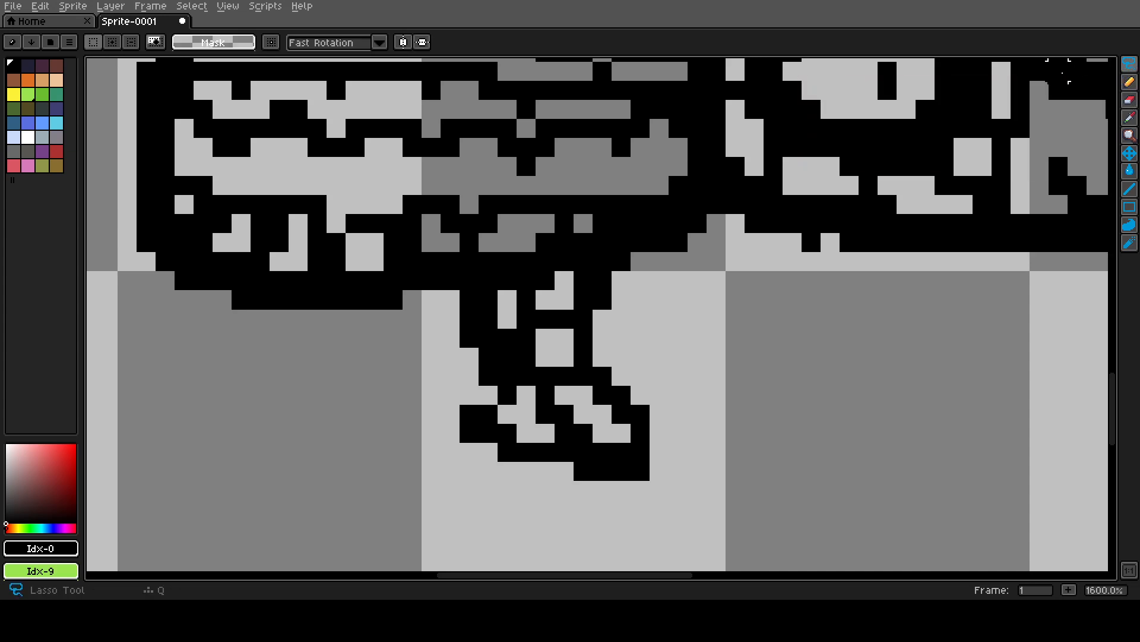
pyautogui.moveTo(622, 263)
pyautogui.mouseDown()
pyautogui.moveTo(549, 263)
pyautogui.moveTo(545, 279)
pyautogui.moveTo(450, 280)
pyautogui.moveTo(432, 338)
pyautogui.moveTo(431, 395)
pyautogui.moveTo(450, 452)
pyautogui.moveTo(469, 452)
pyautogui.moveTo(545, 509)
pyautogui.moveTo(659, 509)
pyautogui.moveTo(697, 433)
pyautogui.moveTo(624, 274)
pyautogui.mouseUp()
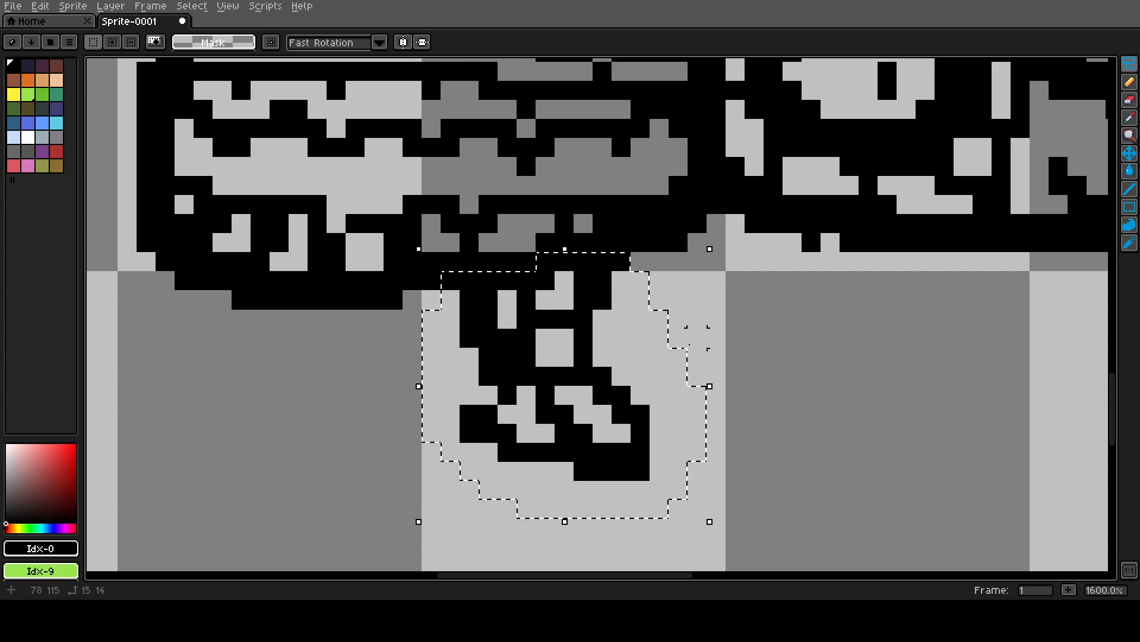
pyautogui.click(573, 415)
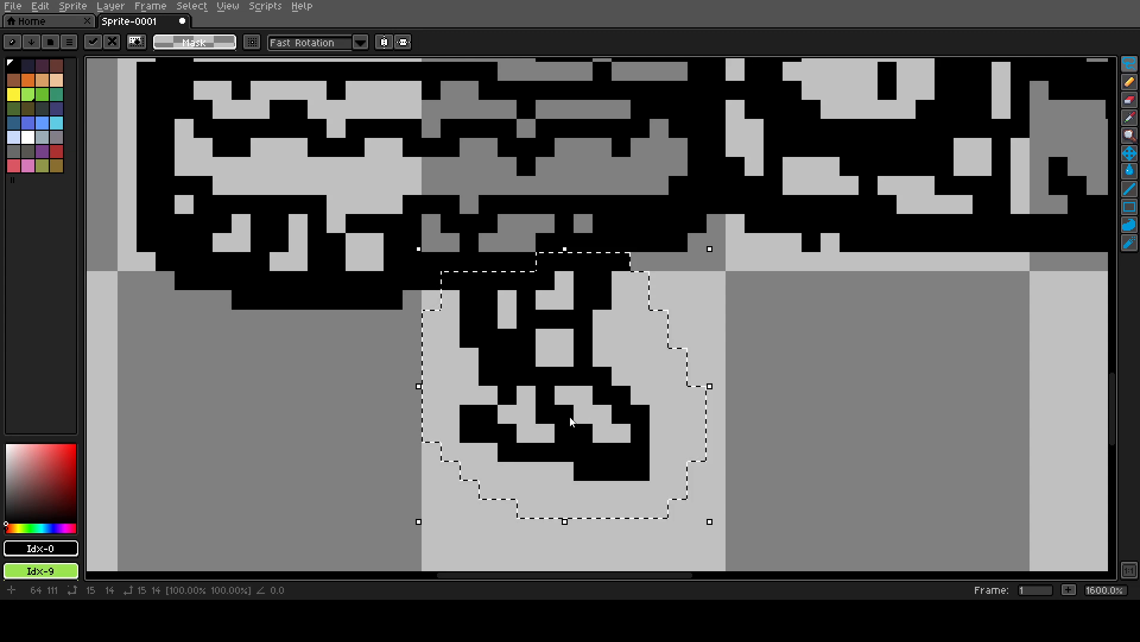
pyautogui.moveTo(572, 415)
pyautogui.mouseDown()
pyautogui.moveTo(665, 395)
pyautogui.moveTo(761, 395)
pyautogui.moveTo(800, 374)
pyautogui.moveTo(778, 340)
pyautogui.moveTo(778, 351)
pyautogui.mouseUp()
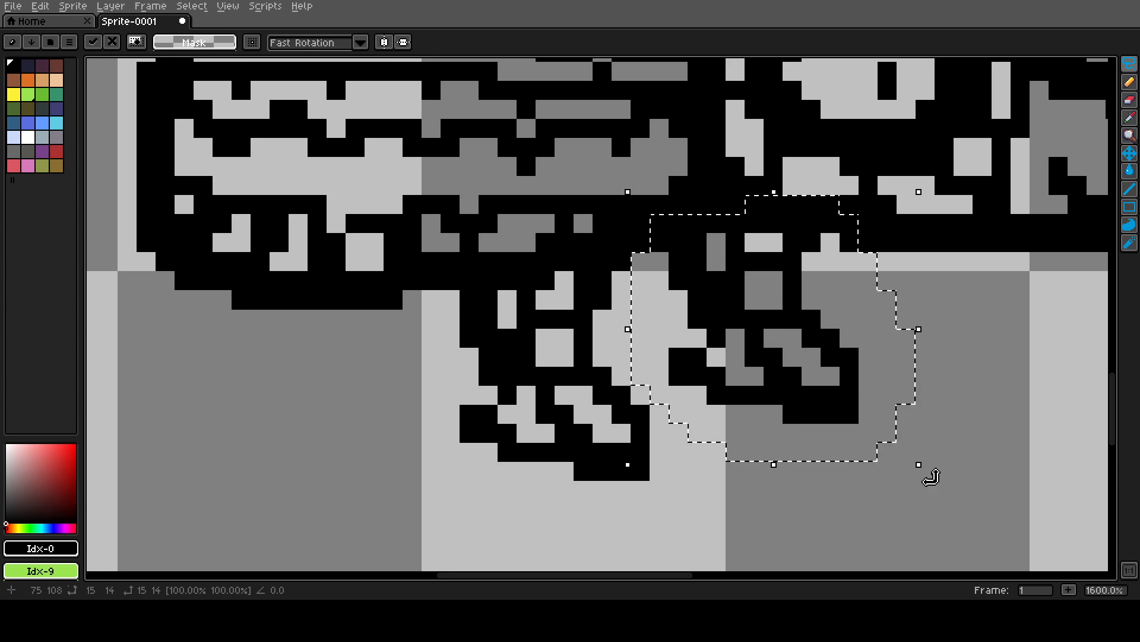
# - Rotate the duplicated leg about 3.6°, shift it slightly back and down beside the first leg, and deselect it
pyautogui.moveTo(929, 477); pyautogui.dragTo(940, 472)
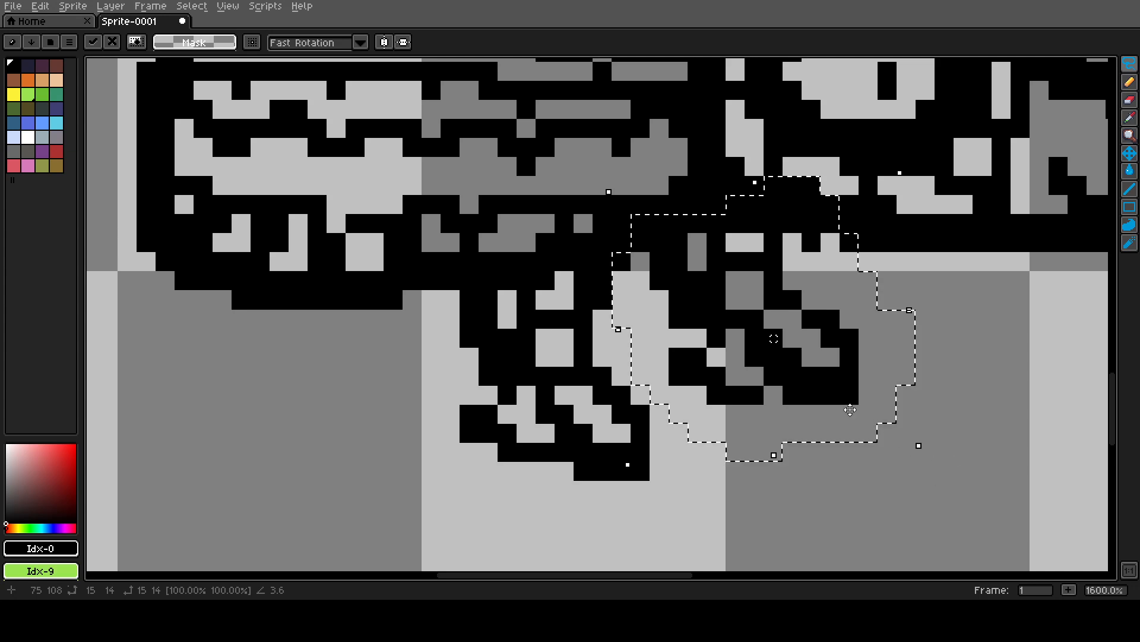
pyautogui.moveTo(816, 355); pyautogui.dragTo(798, 372)
pyautogui.click(924, 375)
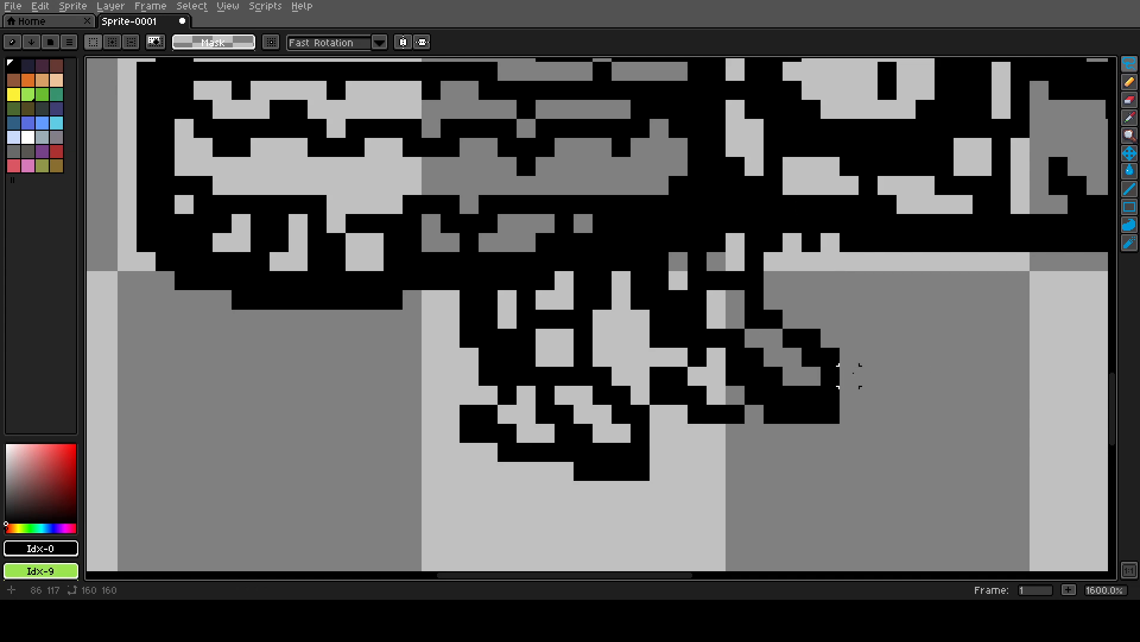
pyautogui.scroll(-4, 853, 374)
pyautogui.scroll(3, 680, 406)
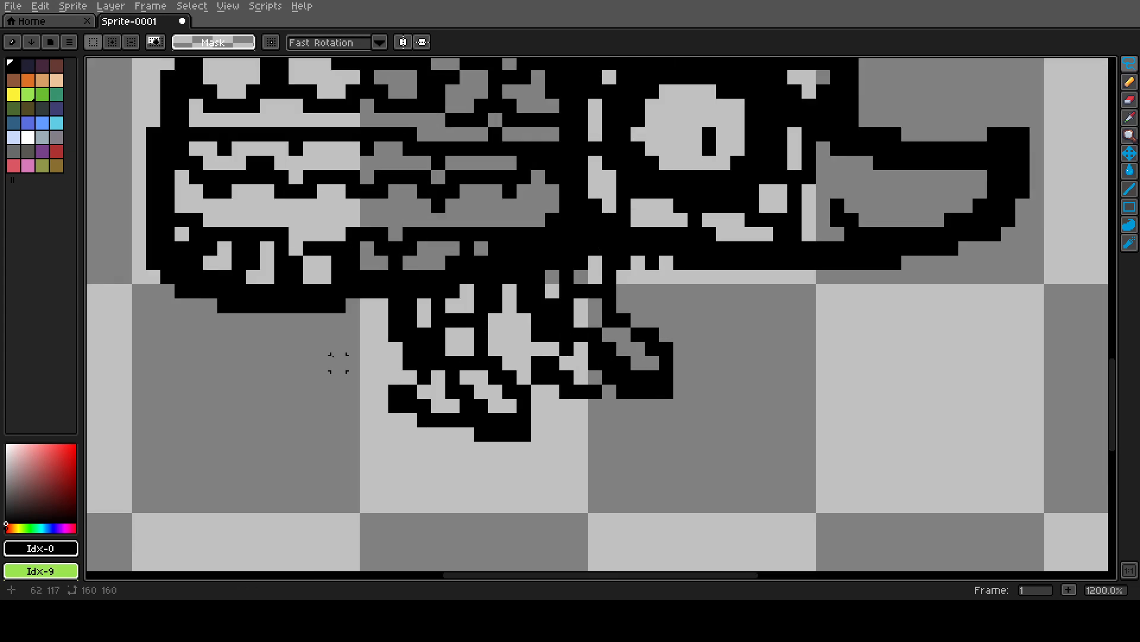
# - Try to outline a large rounded section behind the domed shell with the 1 px pencil
pyautogui.scroll(-3, 338, 363)
pyautogui.scroll(5, 606, 419)
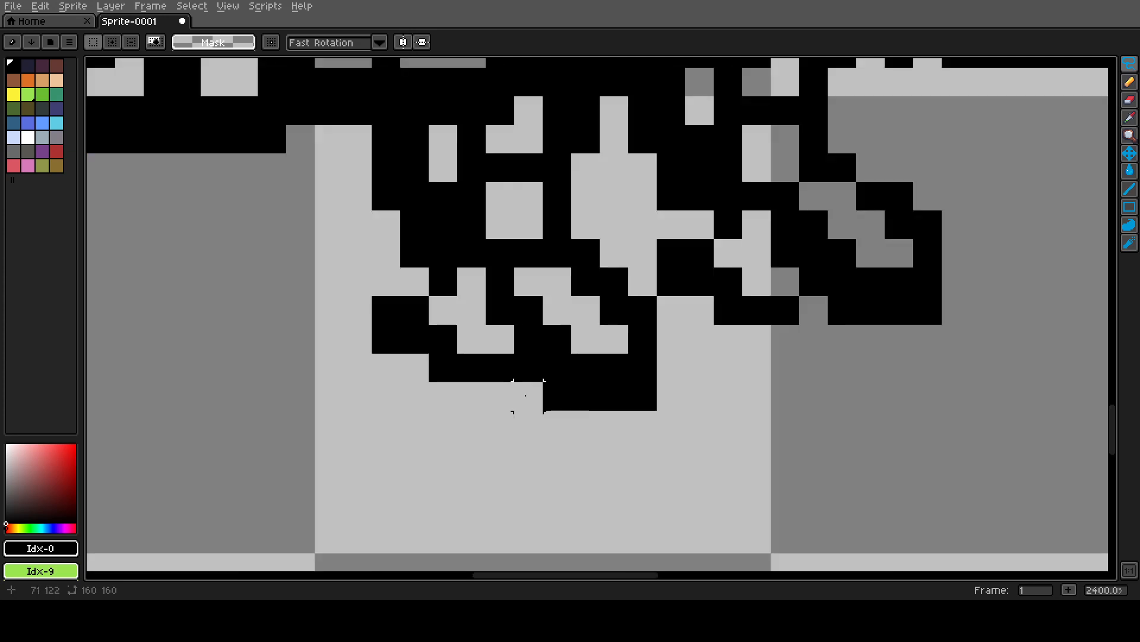
pyautogui.press('b')
pyautogui.scroll(-5, 523, 436)
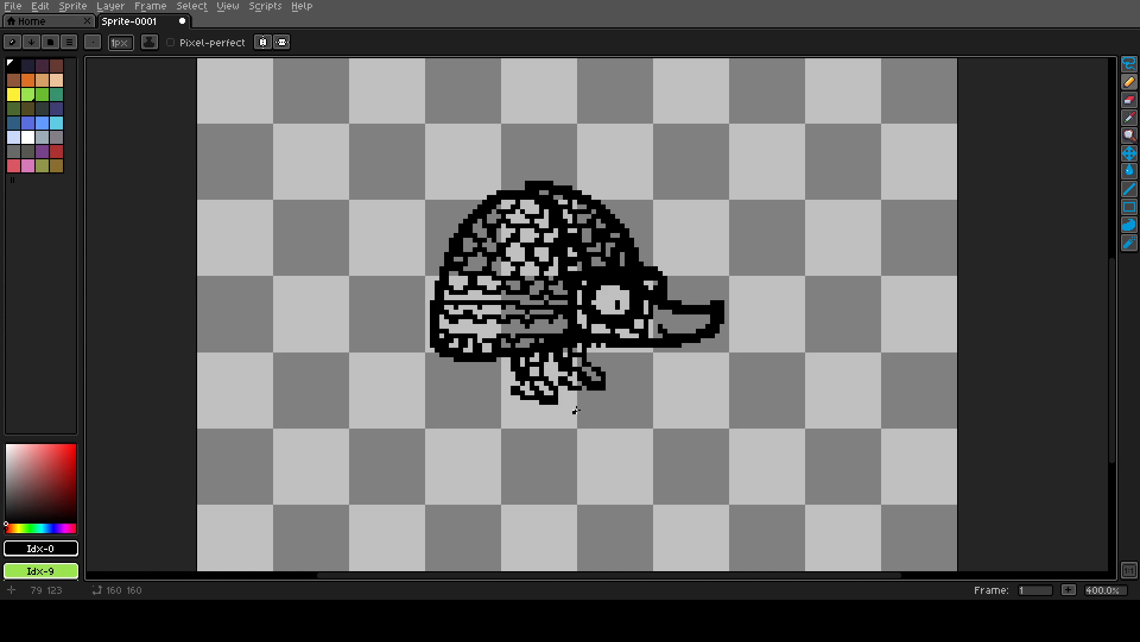
pyautogui.scroll(-3, 718, 451)
pyautogui.scroll(5, 715, 466)
pyautogui.scroll(1, 554, 23)
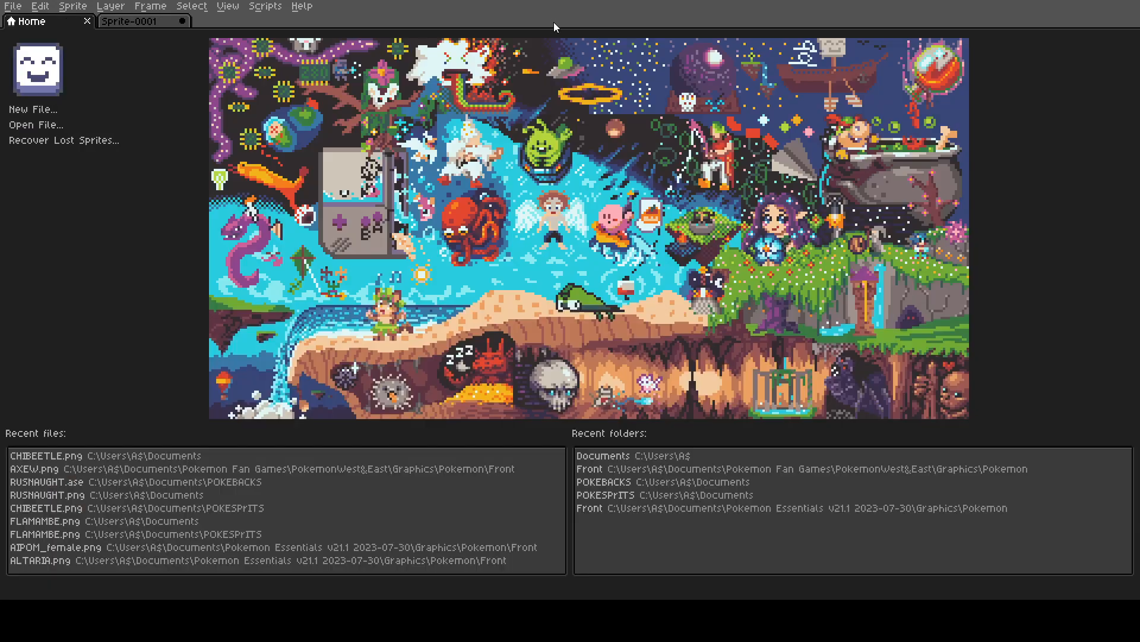
pyautogui.click(138, 20)
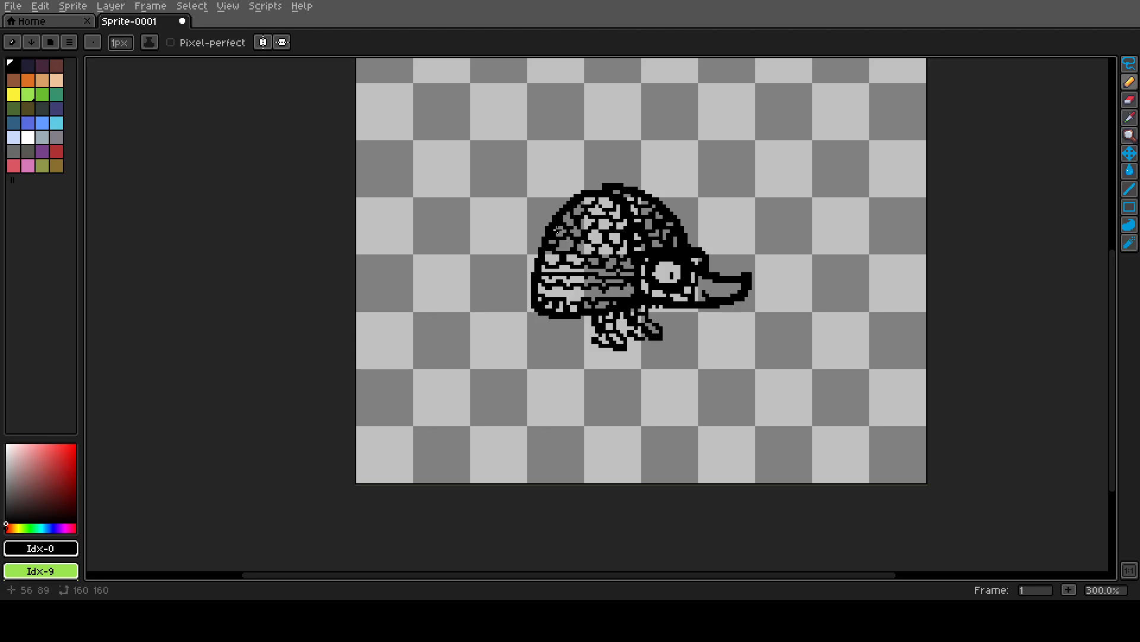
pyautogui.scroll(3, 615, 184)
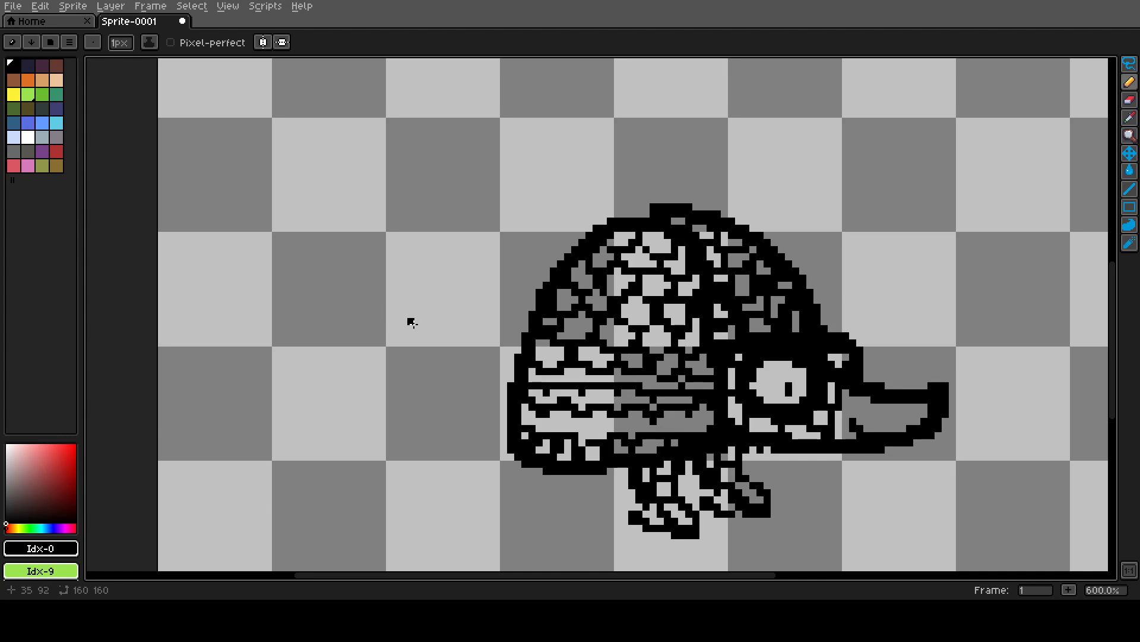
pyautogui.moveTo(648, 213)
pyautogui.mouseDown()
pyautogui.moveTo(546, 207)
pyautogui.moveTo(482, 230)
pyautogui.moveTo(425, 285)
pyautogui.moveTo(413, 378)
pyautogui.moveTo(500, 450)
pyautogui.mouseUp()
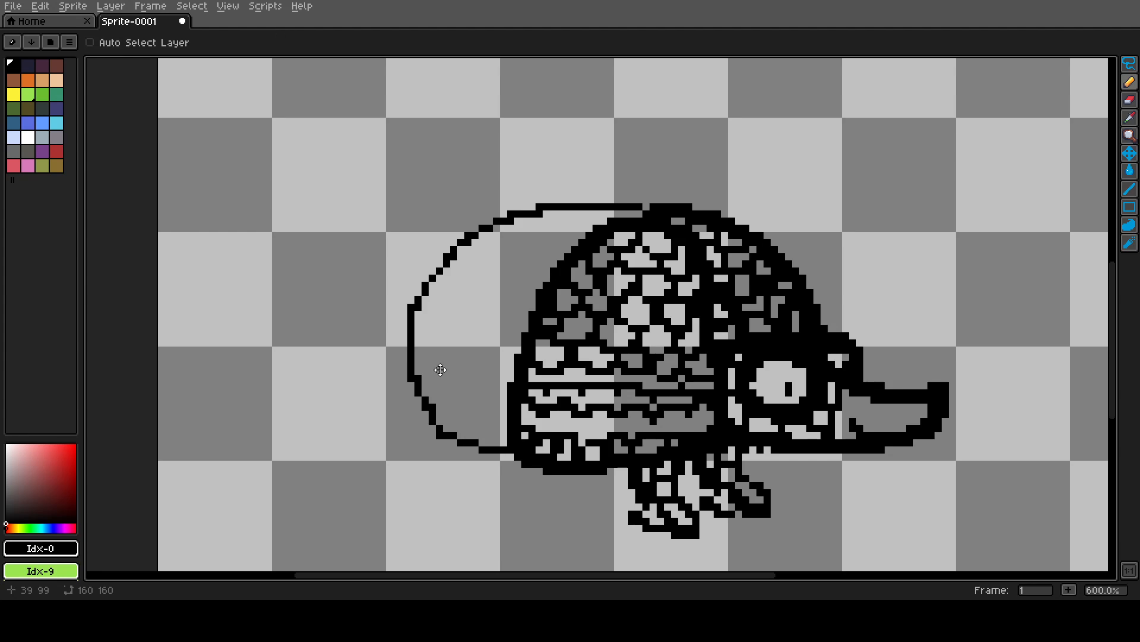
pyautogui.hotkey('ctrl', 'z')
# - Set the pencil to 2 px and outline a rear shell section from the dome's top, sloping back and down to its lower edge
pyautogui.click(120, 42)
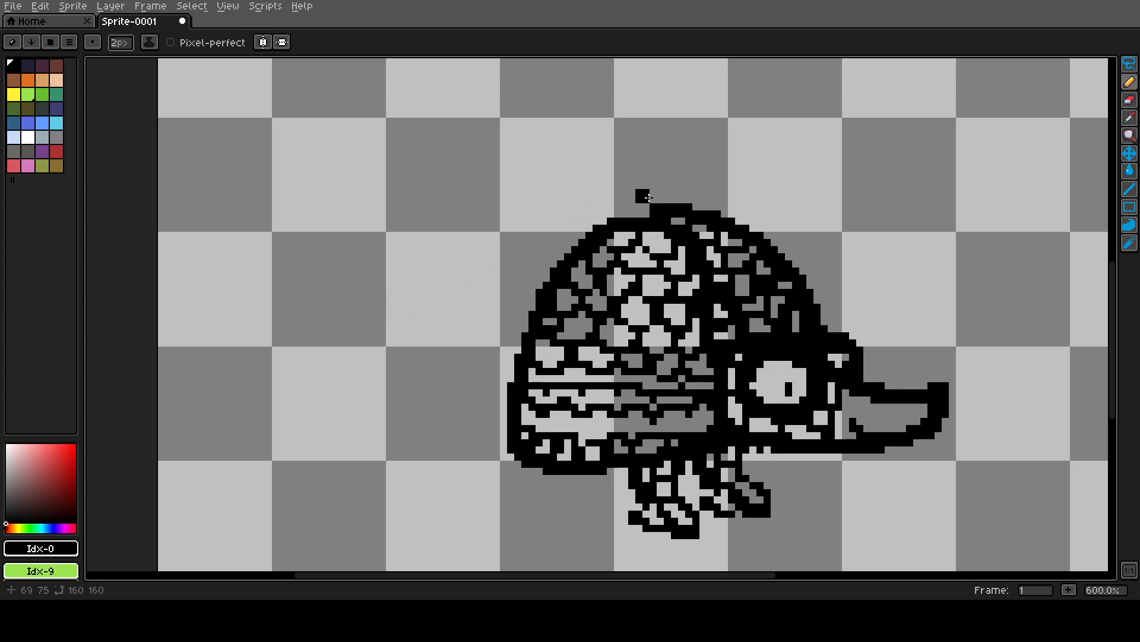
pyautogui.moveTo(649, 215)
pyautogui.mouseDown()
pyautogui.moveTo(582, 194)
pyautogui.moveTo(541, 198)
pyautogui.moveTo(474, 233)
pyautogui.moveTo(442, 278)
pyautogui.moveTo(438, 339)
pyautogui.moveTo(496, 420)
pyautogui.moveTo(525, 330)
pyautogui.moveTo(515, 391)
pyautogui.moveTo(490, 411)
pyautogui.moveTo(512, 448)
pyautogui.moveTo(428, 419)
pyautogui.moveTo(423, 371)
pyautogui.moveTo(470, 286)
pyautogui.moveTo(558, 208)
pyautogui.moveTo(615, 233)
pyautogui.mouseUp()
pyautogui.hotkey('ctrl', 'z')
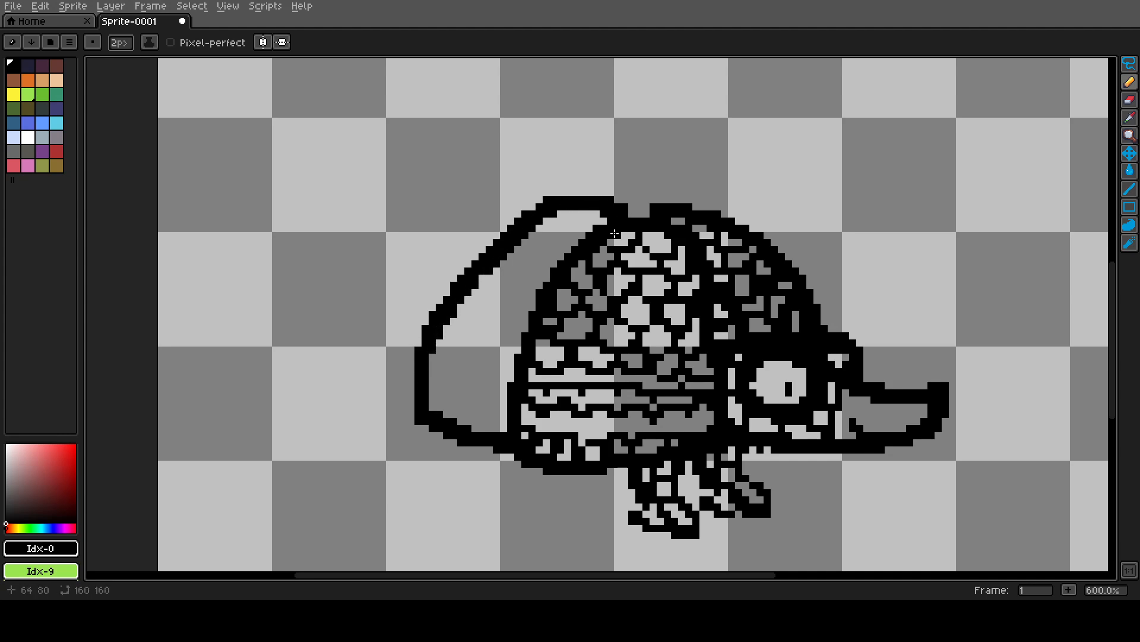
# - Set the pencil to 1 px and draw curved plate lines down the rear shell section from its top to its lower edge
pyautogui.click(119, 42)
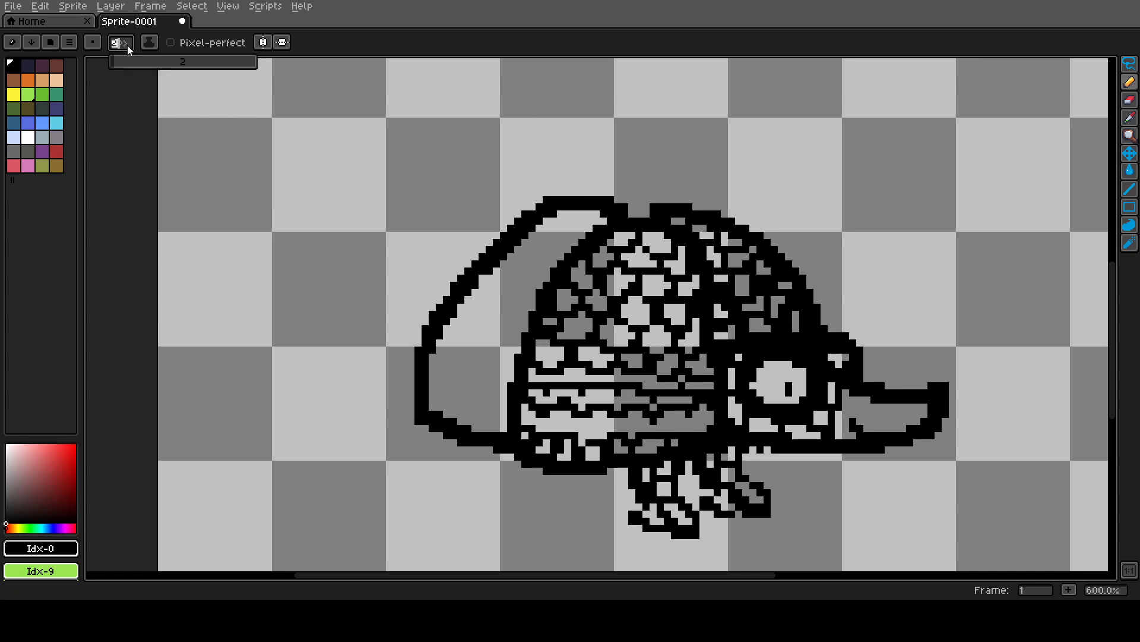
pyautogui.moveTo(128, 64); pyautogui.dragTo(101, 70)
pyautogui.moveTo(568, 221)
pyautogui.mouseDown()
pyautogui.moveTo(496, 294)
pyautogui.moveTo(452, 388)
pyautogui.mouseUp()
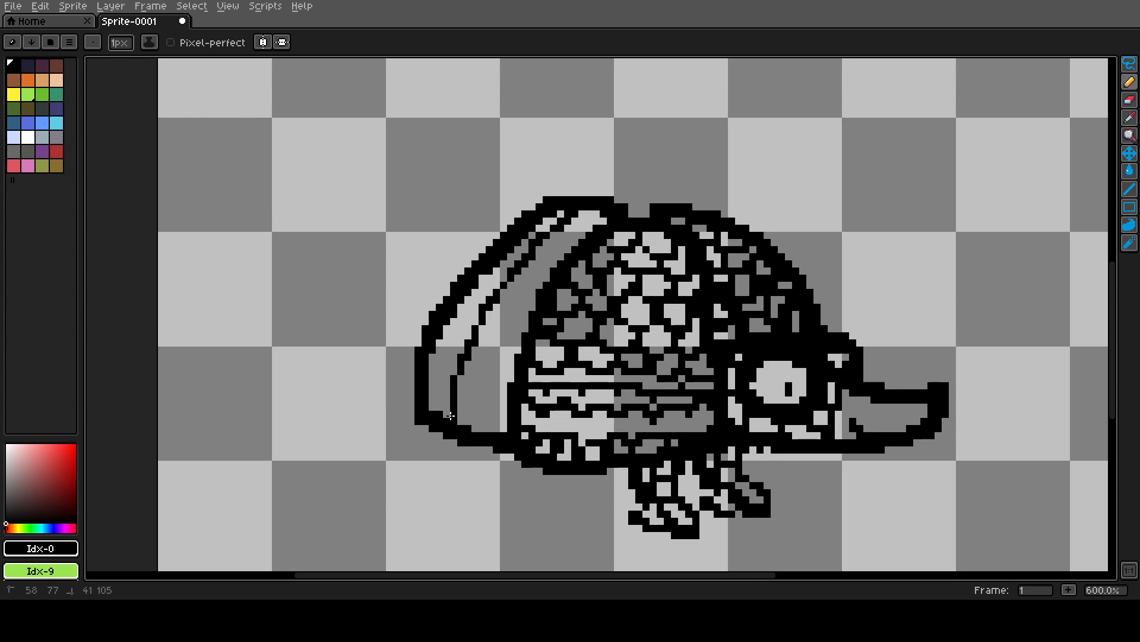
pyautogui.moveTo(492, 432); pyautogui.dragTo(509, 382)
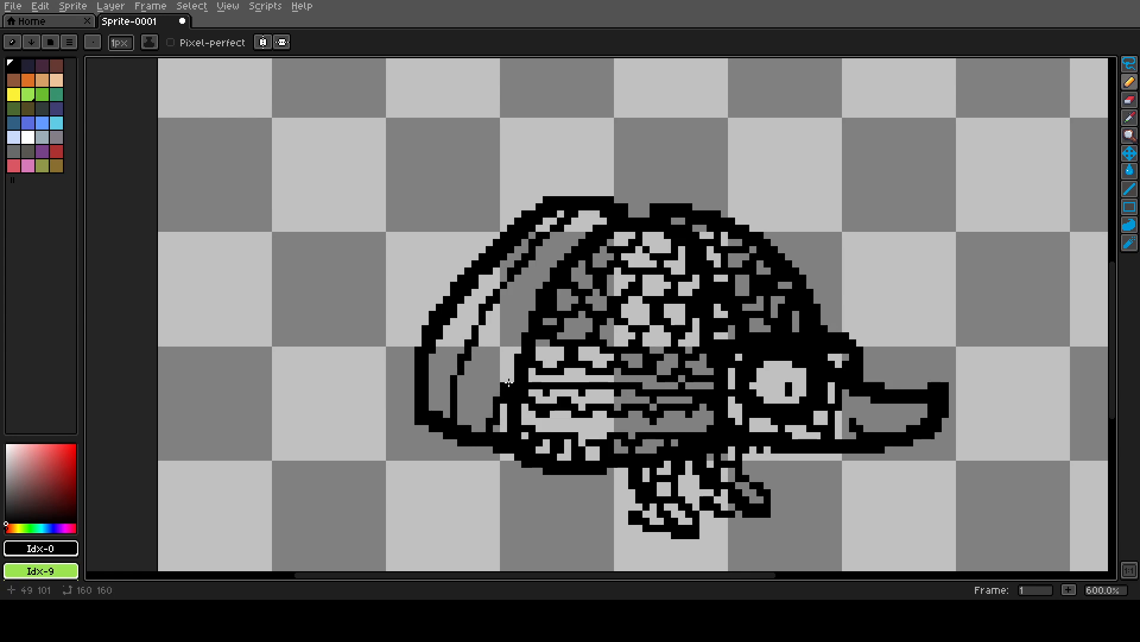
pyautogui.hotkey('ctrl', 'z')
pyautogui.moveTo(601, 212); pyautogui.dragTo(581, 228)
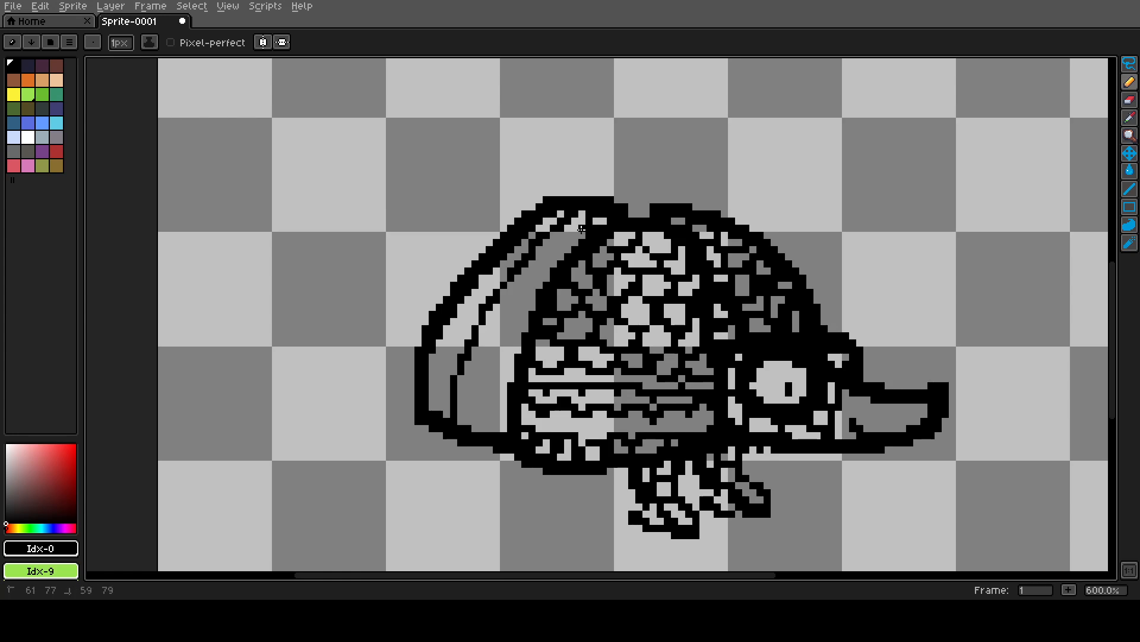
pyautogui.hotkey('ctrl', 'z')
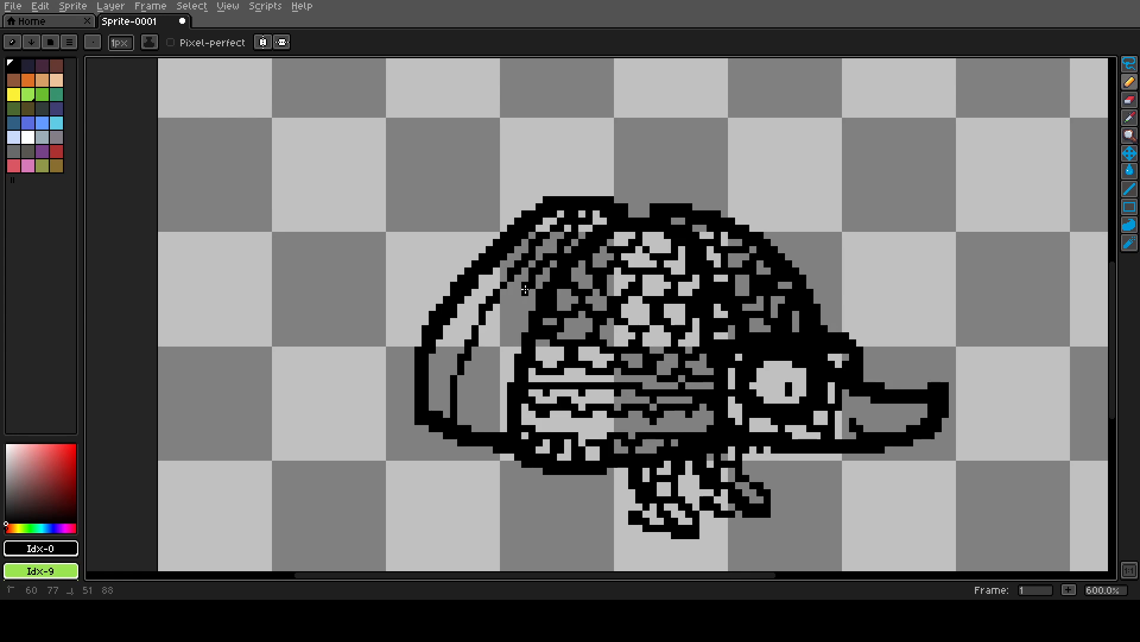
pyautogui.moveTo(525, 289)
pyautogui.mouseDown()
pyautogui.moveTo(494, 338)
pyautogui.moveTo(481, 431)
pyautogui.mouseUp()
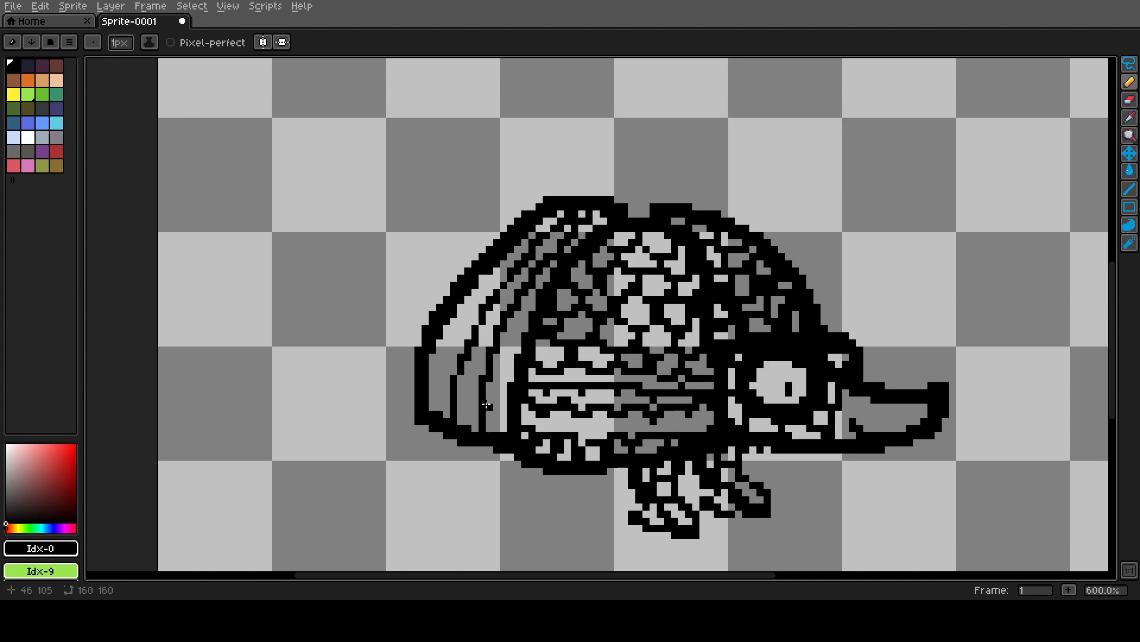
# - Thicken the inside of the rear section's outer outline along its lower back edge in black
pyautogui.scroll(3, 472, 388)
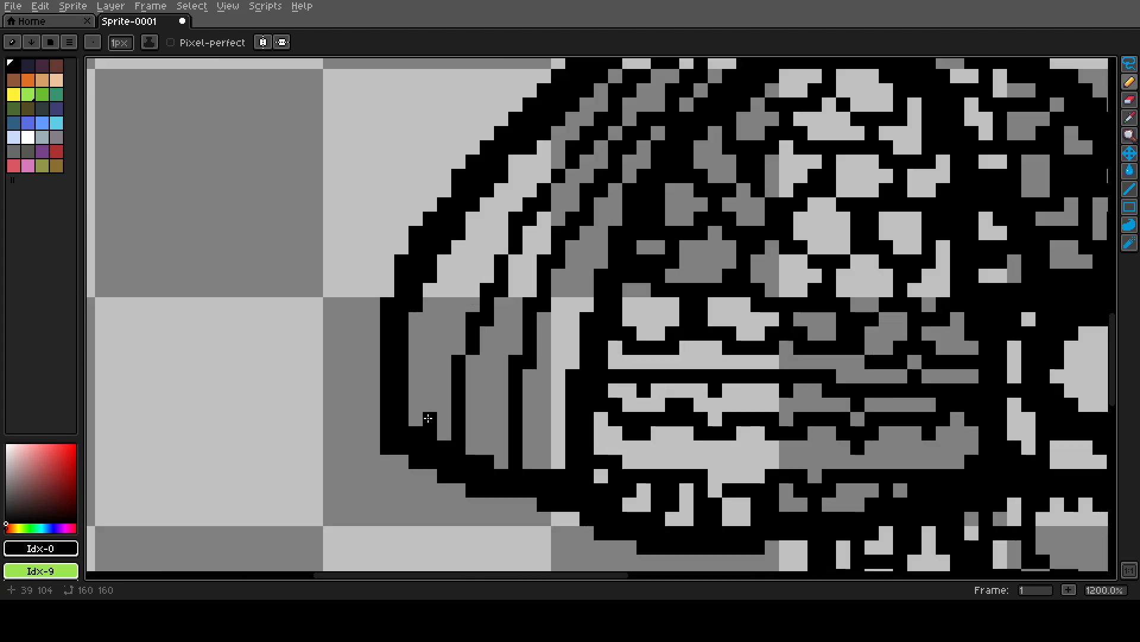
pyautogui.moveTo(421, 421)
pyautogui.mouseDown()
pyautogui.moveTo(447, 299)
pyautogui.moveTo(407, 426)
pyautogui.mouseUp()
pyautogui.hotkey('ctrl', 'z')
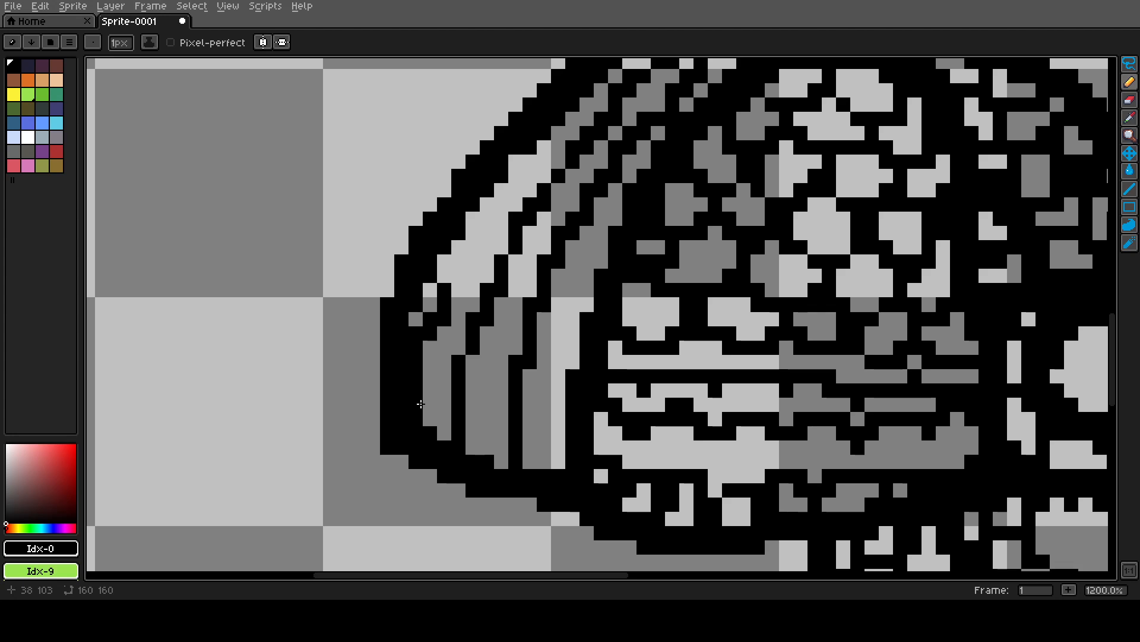
pyautogui.scroll(-3, 415, 411)
pyautogui.scroll(4, 459, 306)
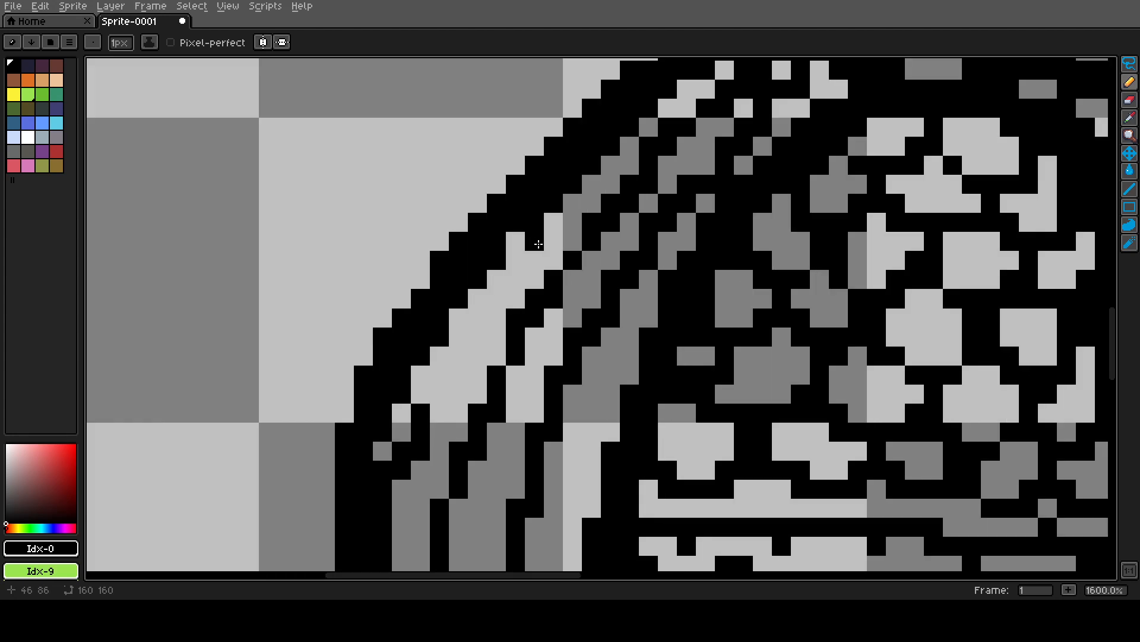
# - Draw another thin black line between the rear section's outer outline and its first plate line, extending it up towards the top
pyautogui.moveTo(536, 241)
pyautogui.mouseDown()
pyautogui.moveTo(440, 395)
pyautogui.moveTo(420, 395)
pyautogui.mouseUp()
pyautogui.scroll(-3, 420, 394)
pyautogui.scroll(6, 522, 255)
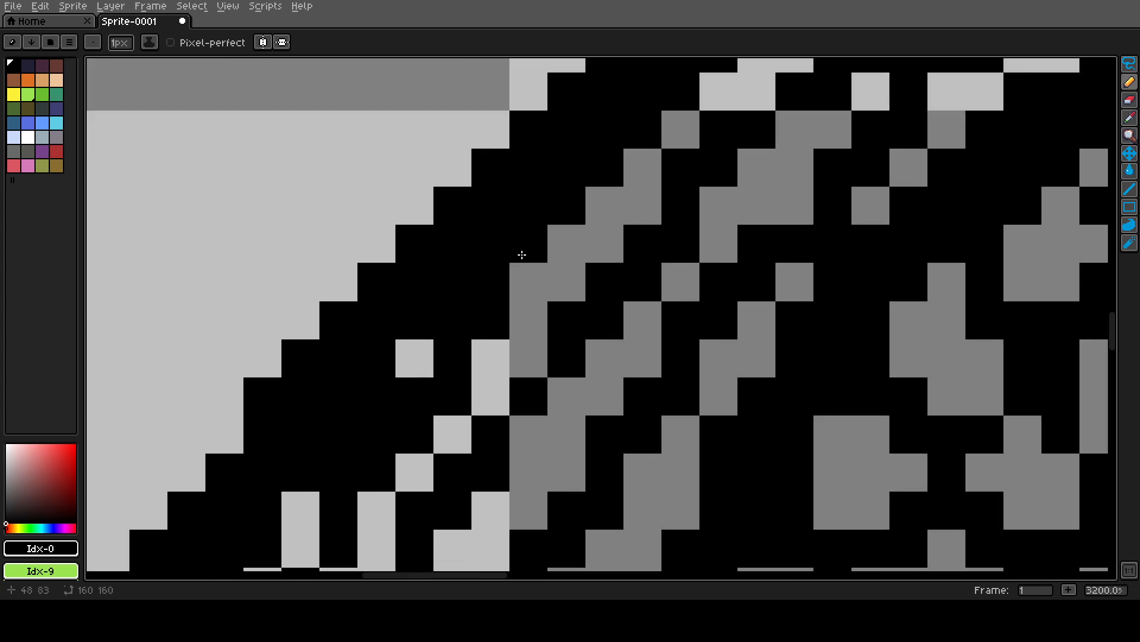
pyautogui.moveTo(522, 254); pyautogui.dragTo(547, 242)
pyautogui.scroll(-4, 507, 252)
pyautogui.scroll(3, 566, 198)
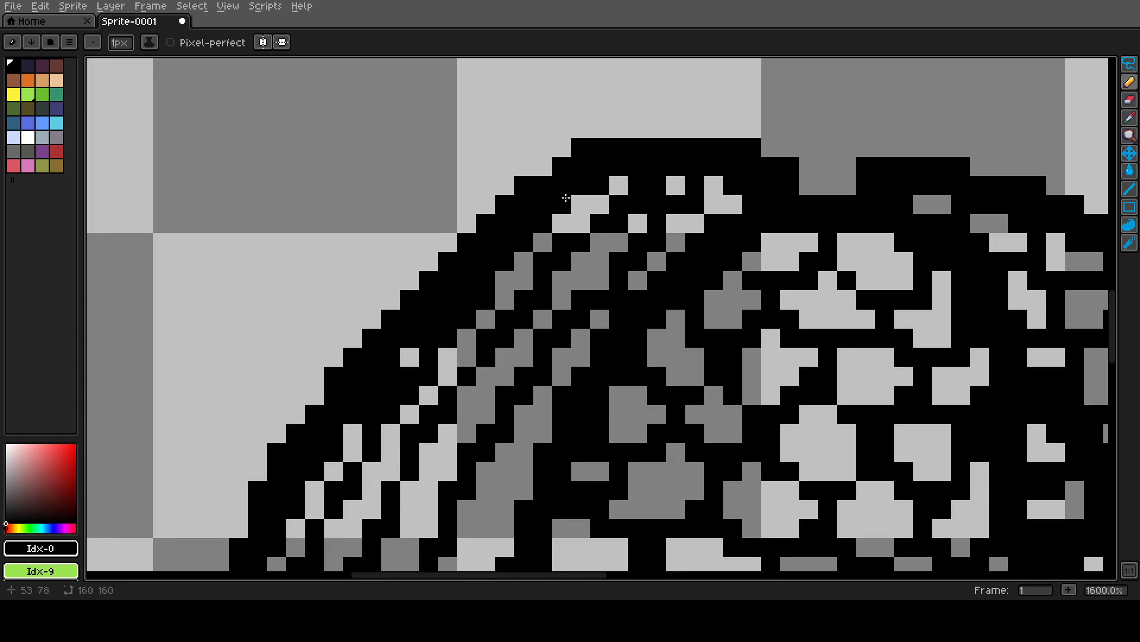
pyautogui.moveTo(566, 198); pyautogui.dragTo(567, 202)
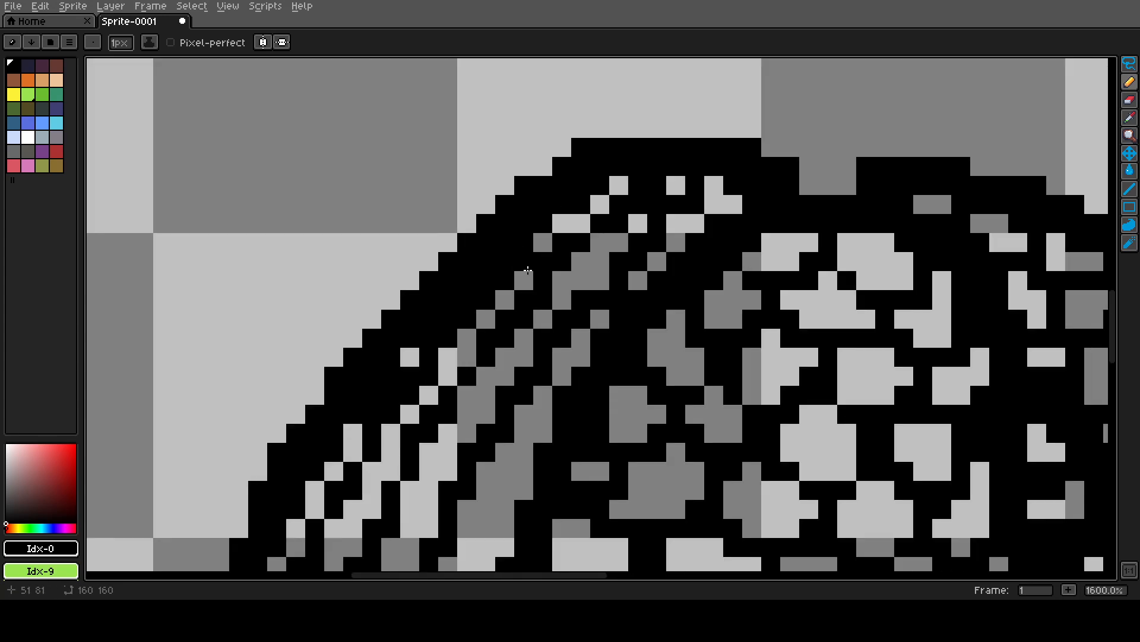
# - Examine the creature's overall silhouette and the top edge of its shell
pyautogui.scroll(-5, 478, 297)
pyautogui.scroll(-3, 478, 297)
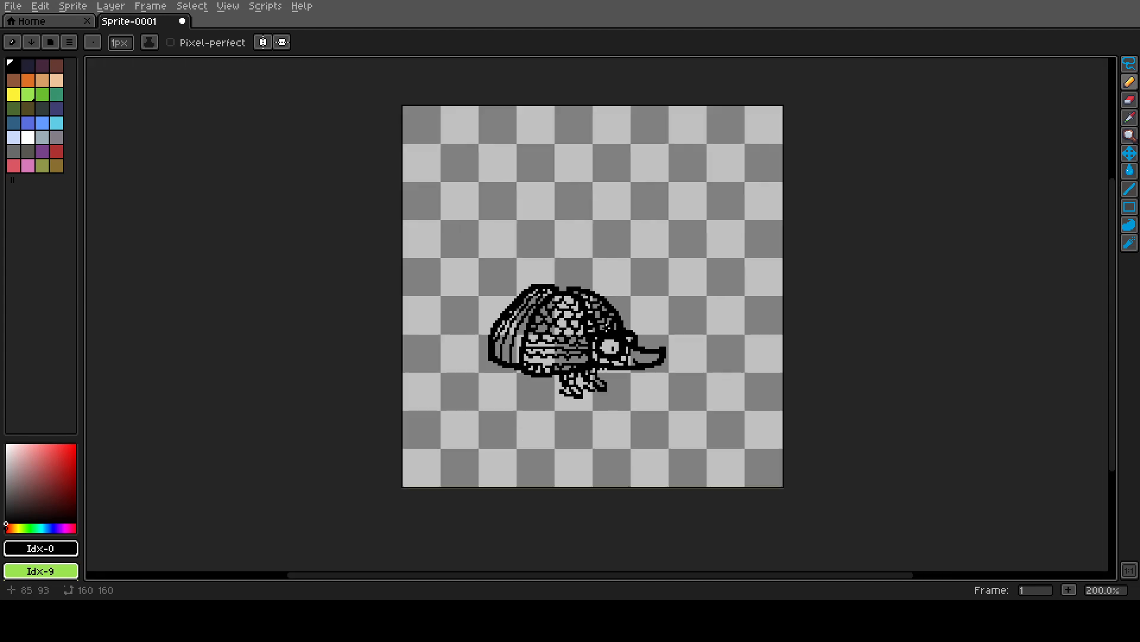
pyautogui.scroll(2, 605, 328)
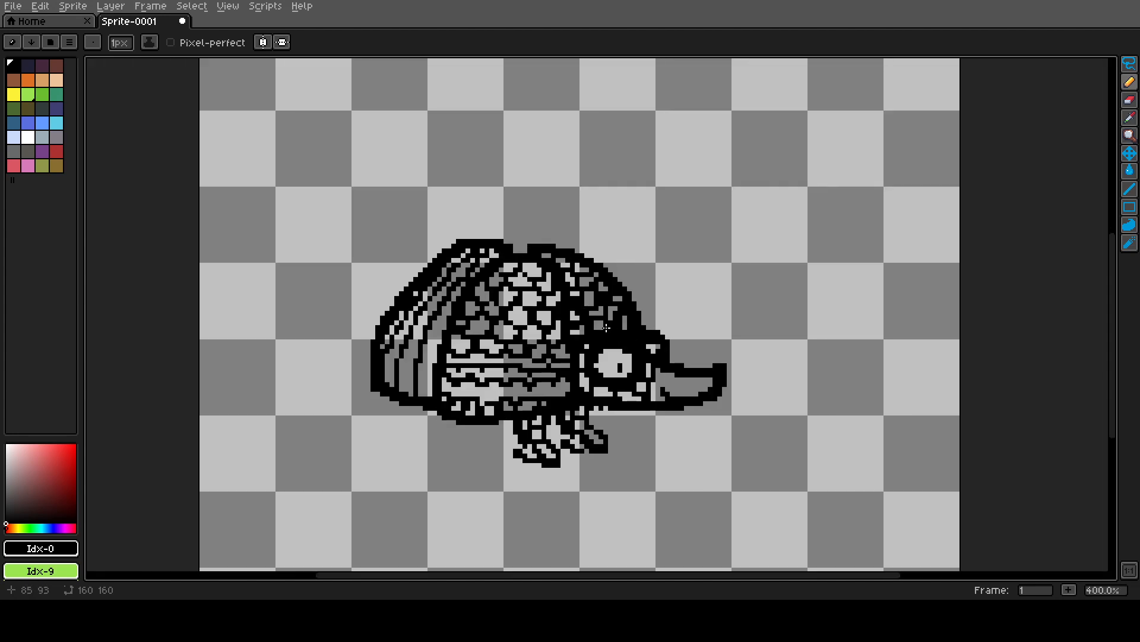
pyautogui.scroll(5, 384, 198)
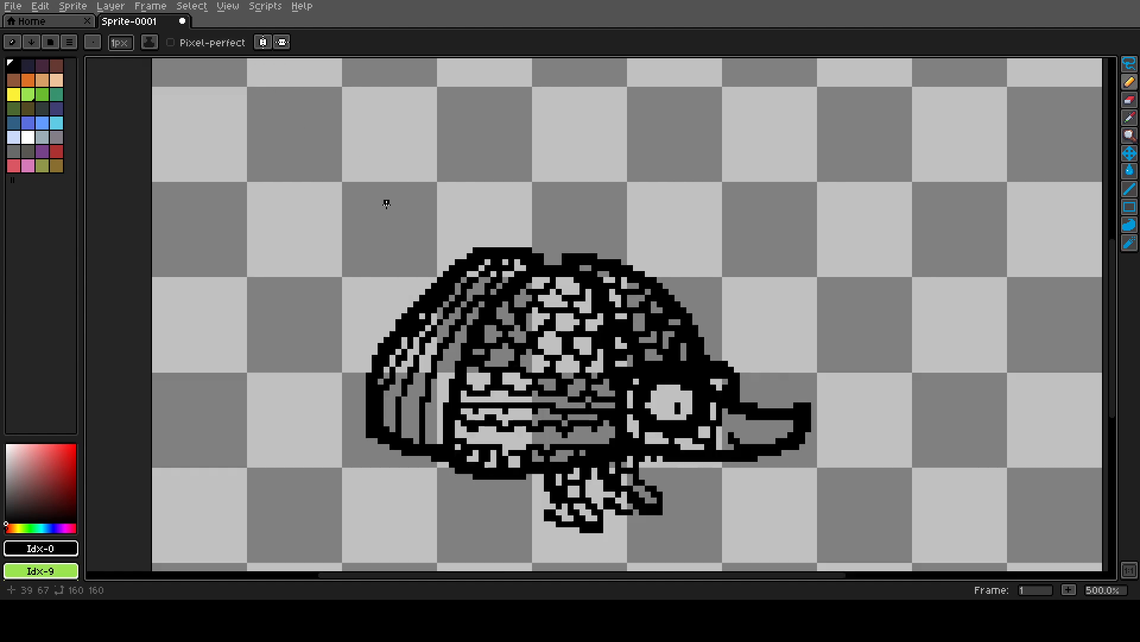
pyautogui.scroll(-3, 354, 290)
pyautogui.scroll(1, 346, 283)
pyautogui.scroll(1, 520, 308)
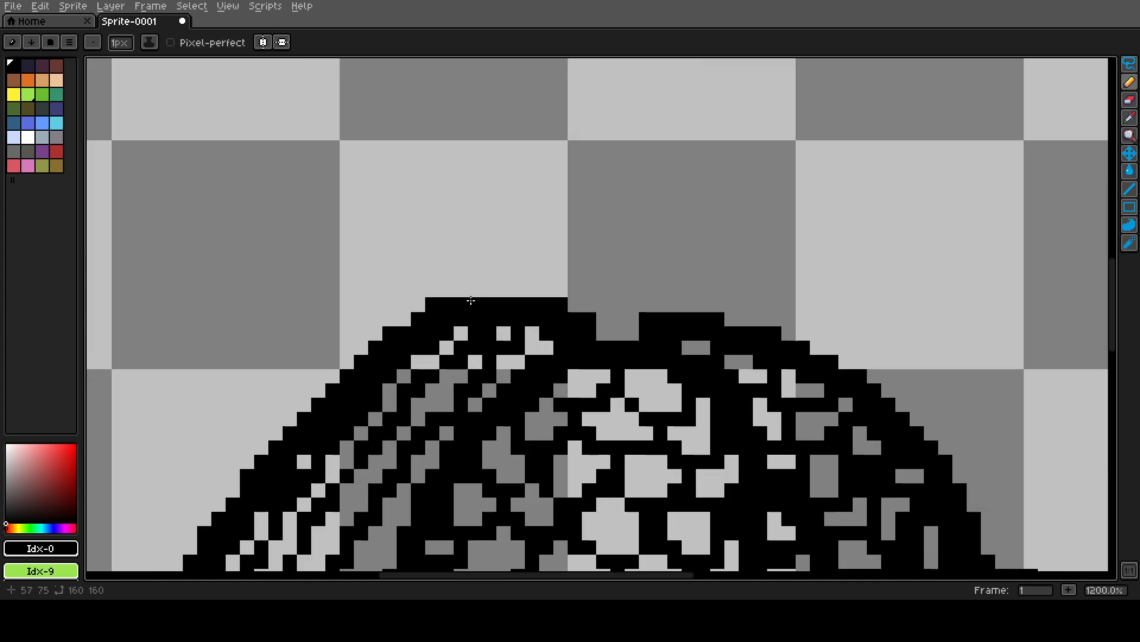
pyautogui.scroll(-5, 633, 324)
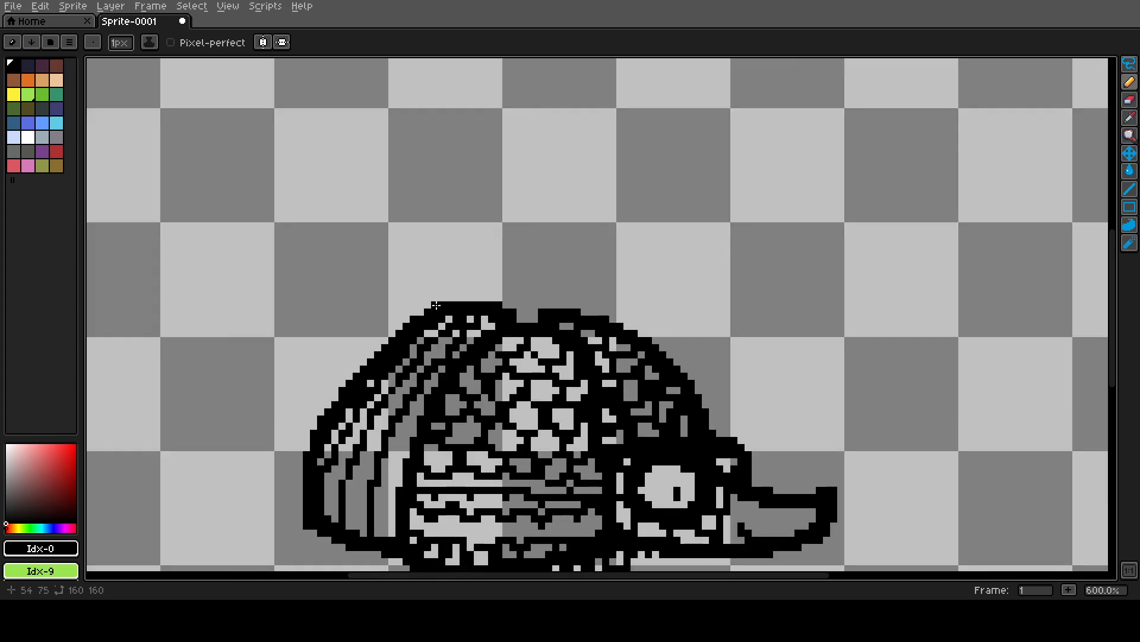
pyautogui.scroll(-1, 728, 342)
pyautogui.scroll(2, 705, 356)
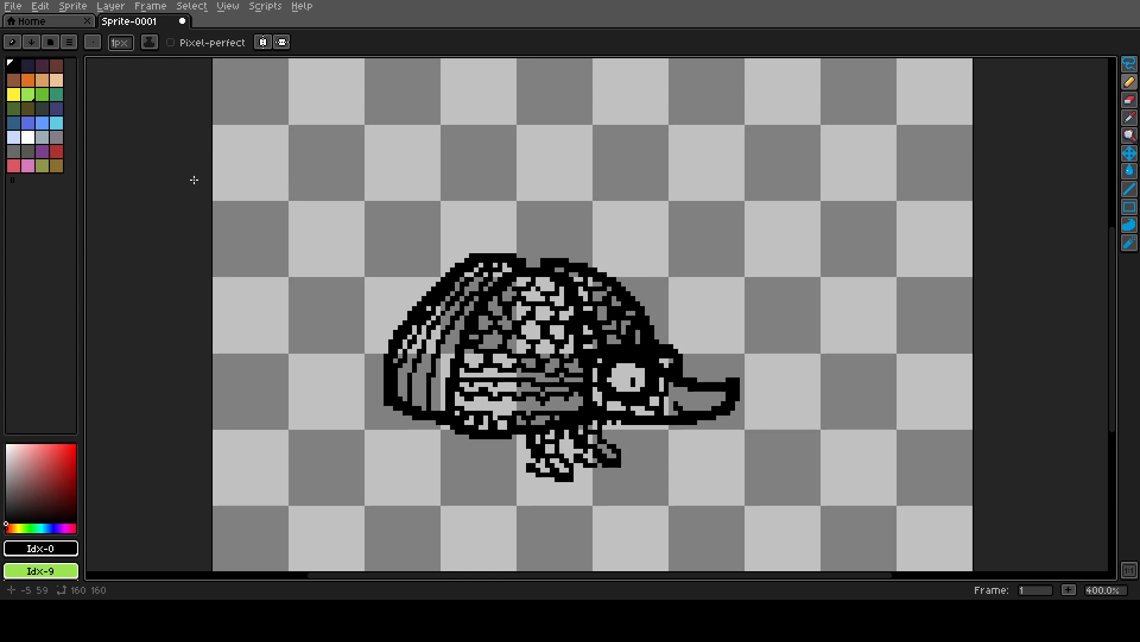
# - Set the pencil to 2 px and outline a rounded rump behind the banded section, joining its top and lower edge
pyautogui.click(129, 44)
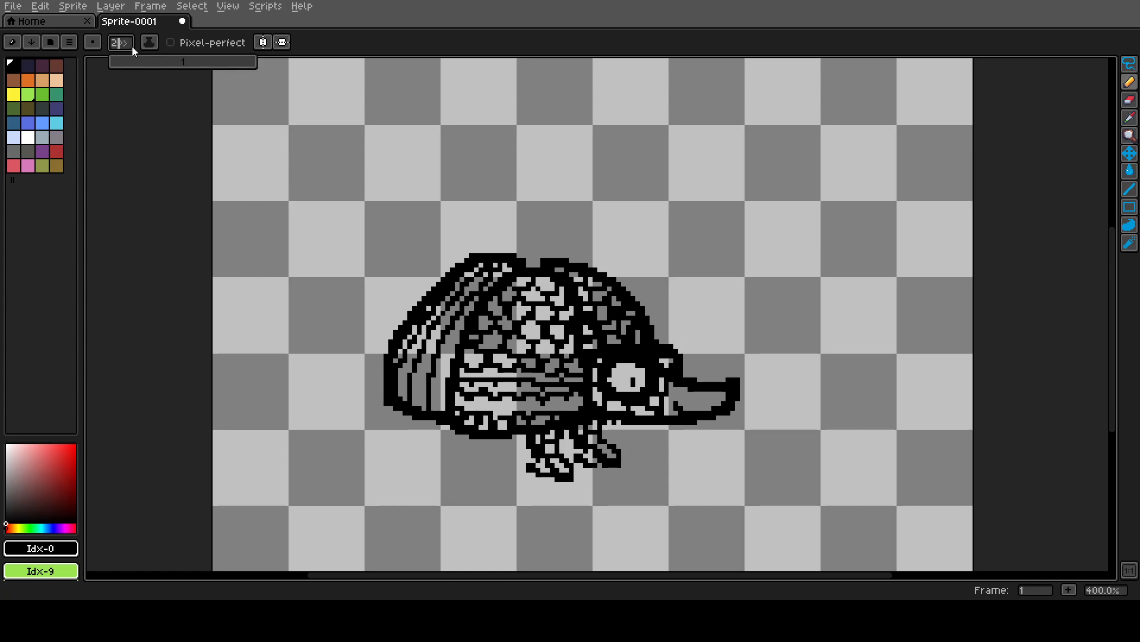
pyautogui.press('Return')
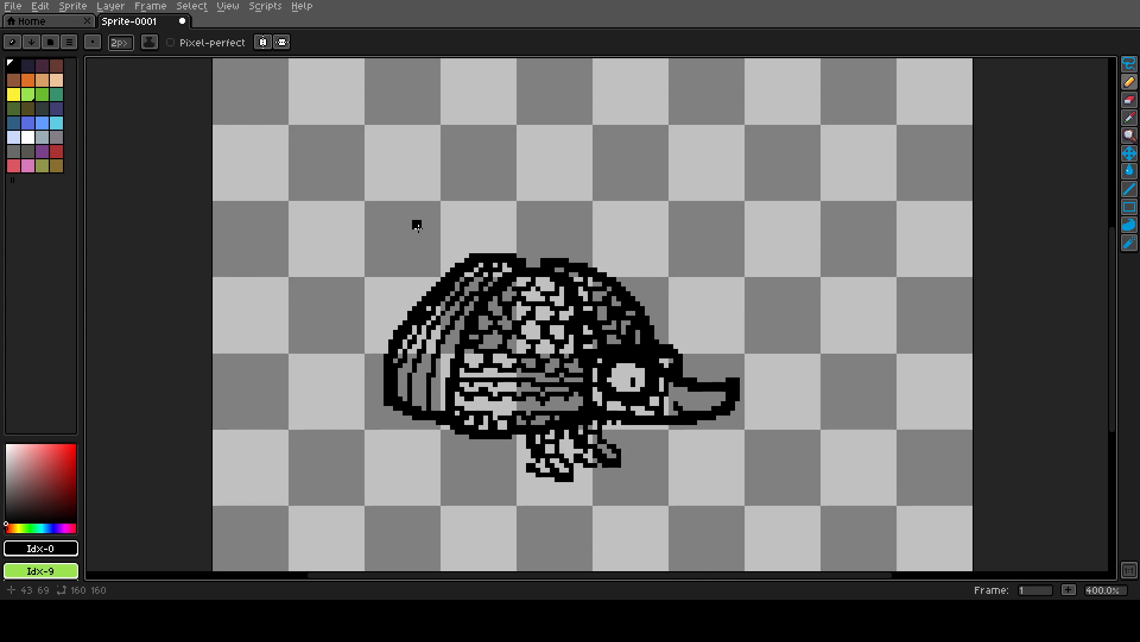
pyautogui.click(469, 261)
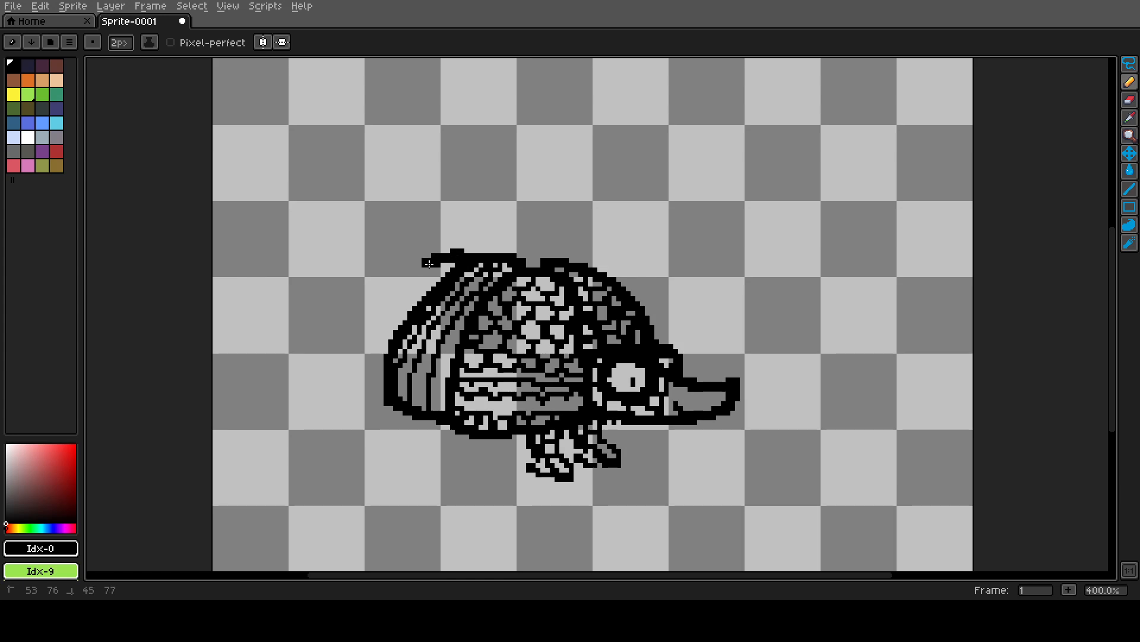
pyautogui.moveTo(398, 274)
pyautogui.mouseDown()
pyautogui.moveTo(356, 330)
pyautogui.moveTo(350, 365)
pyautogui.mouseUp()
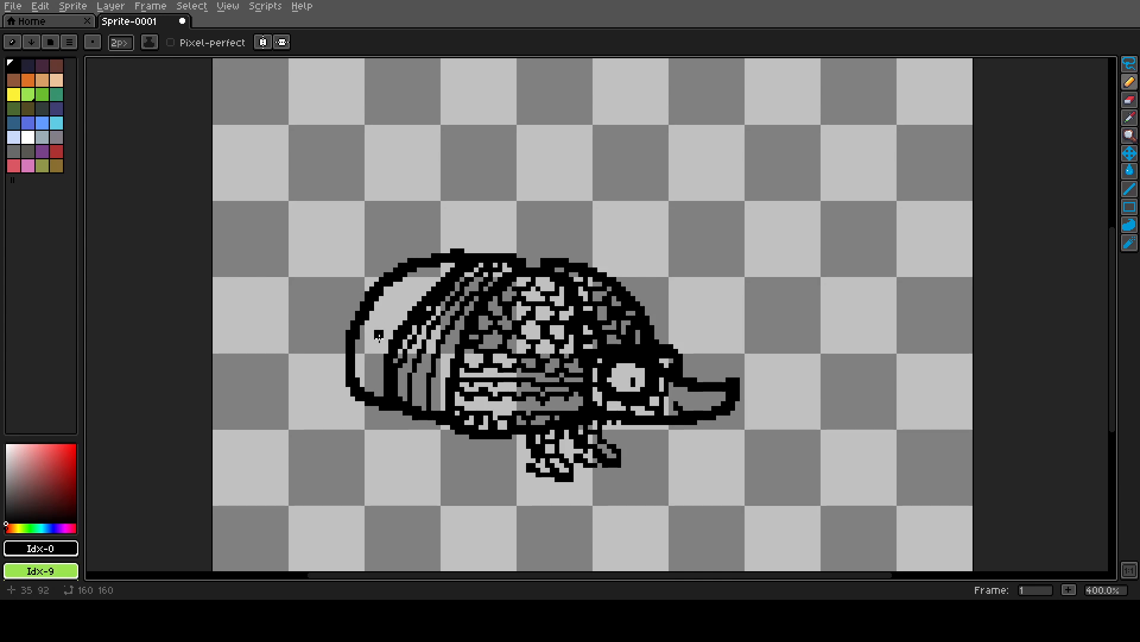
pyautogui.moveTo(356, 323); pyautogui.dragTo(355, 325)
# - Draw a curved tail outline arching back from the rump and down to a pointed tip
pyautogui.moveTo(298, 296)
pyautogui.mouseDown()
pyautogui.moveTo(270, 355)
pyautogui.moveTo(286, 400)
pyautogui.moveTo(318, 431)
pyautogui.moveTo(296, 374)
pyautogui.moveTo(328, 316)
pyautogui.mouseUp()
pyautogui.hotkey('ctrl', 'z')
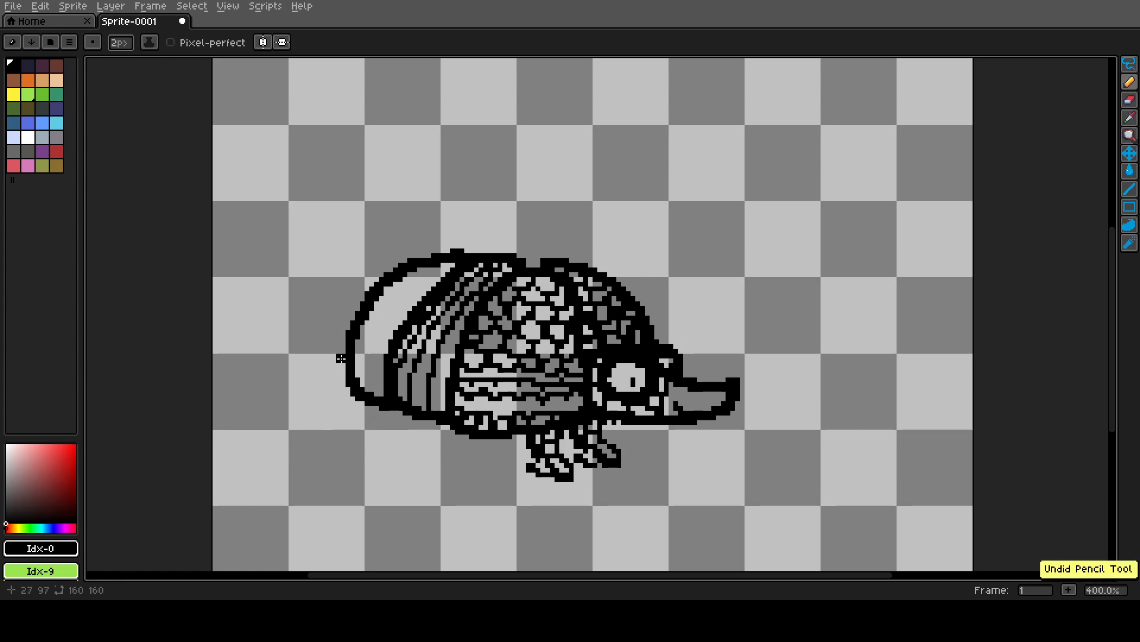
pyautogui.moveTo(347, 304)
pyautogui.mouseDown()
pyautogui.moveTo(301, 317)
pyautogui.moveTo(295, 353)
pyautogui.moveTo(322, 393)
pyautogui.moveTo(319, 335)
pyautogui.moveTo(352, 324)
pyautogui.mouseUp()
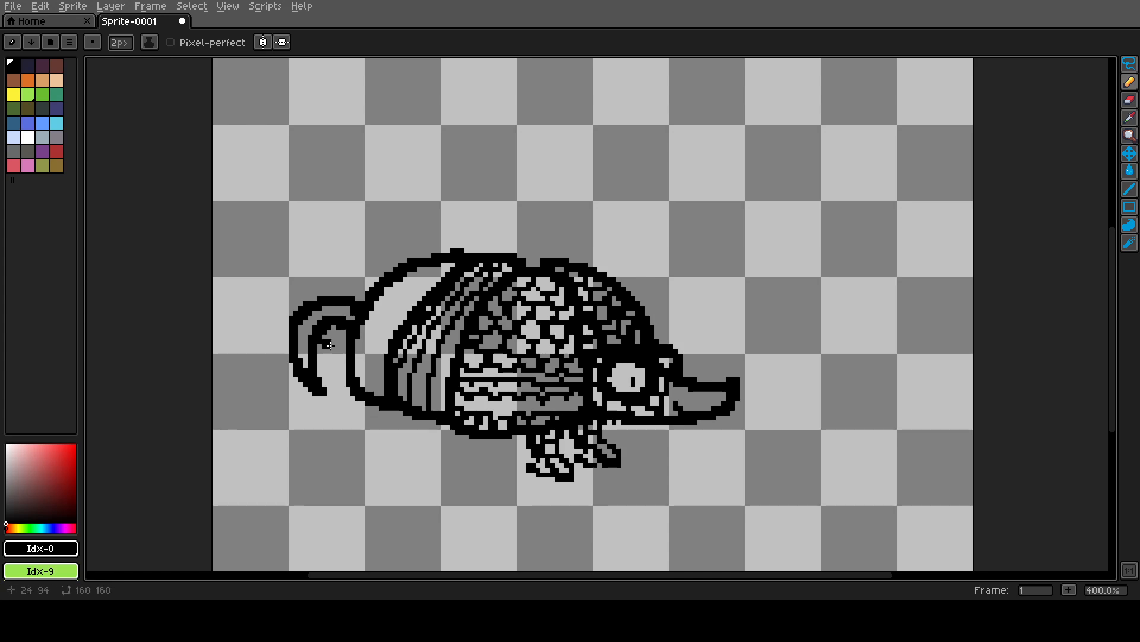
# - Add small black spurs on the tail's outer and inner edges and a first black band across the tail
pyautogui.scroll(7, 329, 345)
pyautogui.scroll(-1, 321, 375)
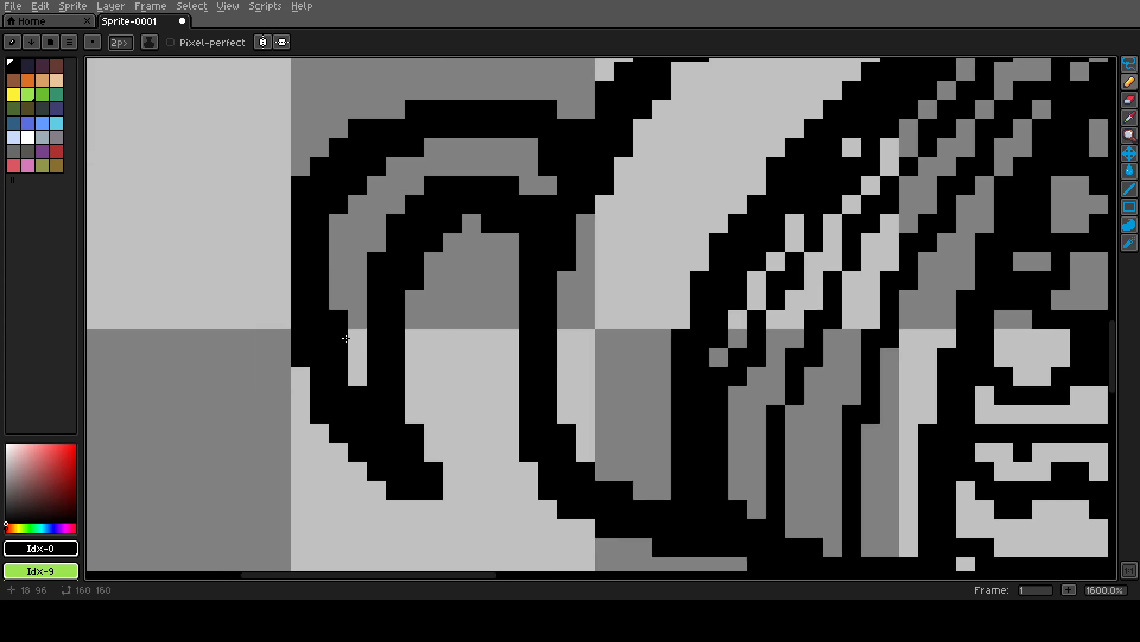
pyautogui.click(280, 331)
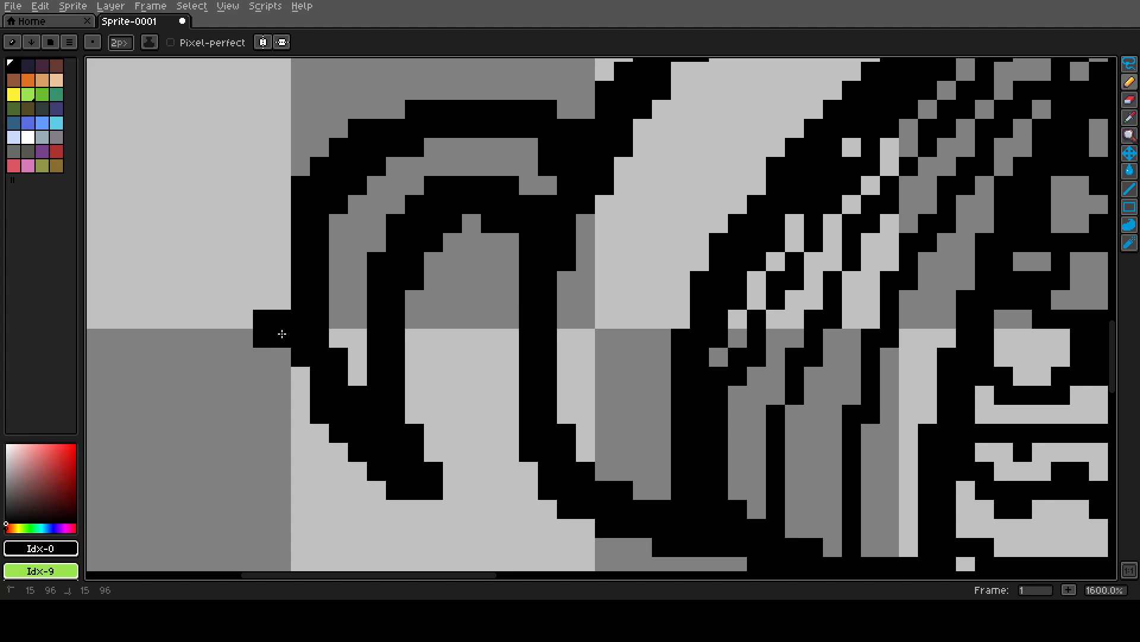
pyautogui.click(441, 326)
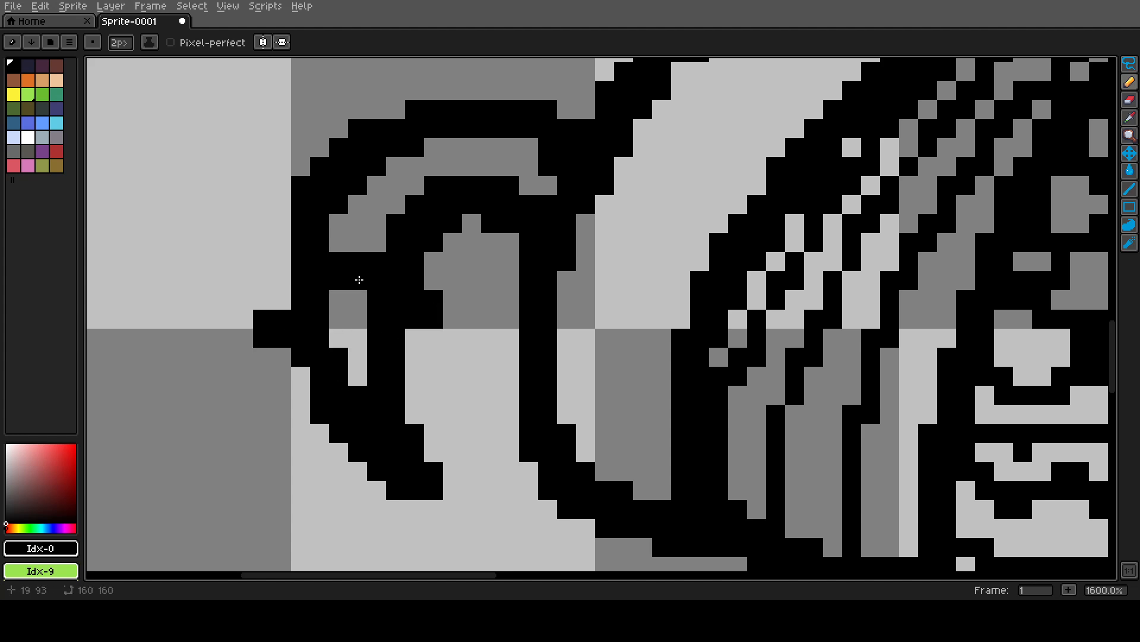
pyautogui.click(364, 260)
pyautogui.scroll(-3, 492, 356)
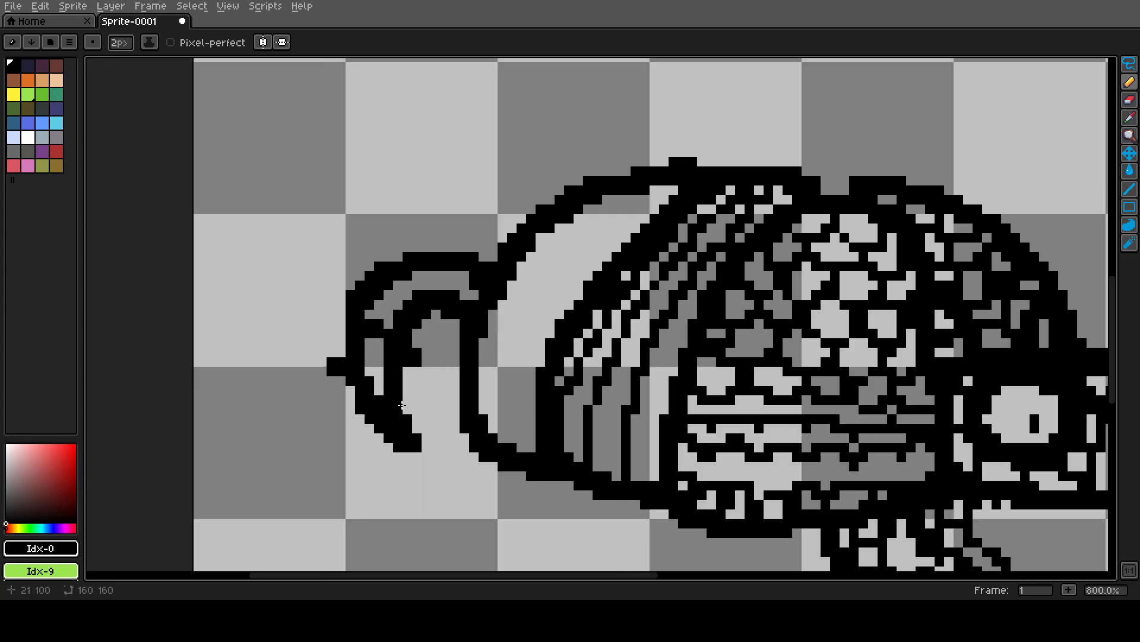
# - Fill the lower half of the tail solid black, from the spurs down towards the tip
pyautogui.scroll(2, 398, 383)
pyautogui.moveTo(398, 385)
pyautogui.mouseDown()
pyautogui.moveTo(481, 460)
pyautogui.moveTo(446, 441)
pyautogui.moveTo(382, 364)
pyautogui.moveTo(374, 300)
pyautogui.mouseUp()
pyautogui.click(387, 307)
pyautogui.scroll(-6, 366, 412)
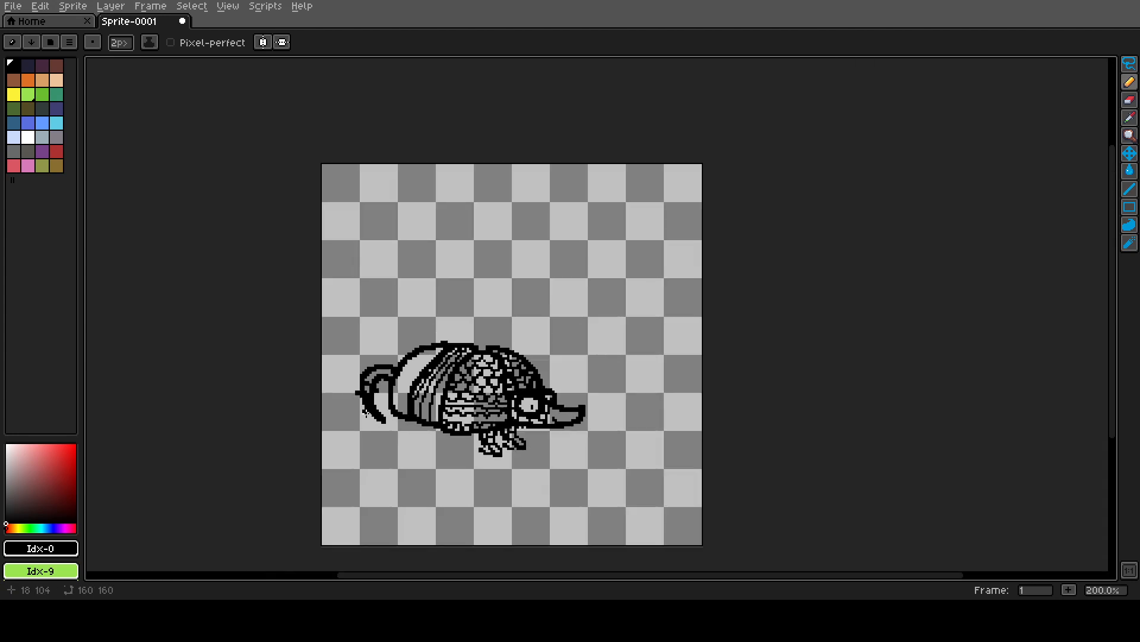
# - Outline a short hind leg and foot below the rump in black with the 2 px pencil
pyautogui.scroll(7, 291, 412)
pyautogui.scroll(1, 869, 455)
pyautogui.scroll(-4, 488, 400)
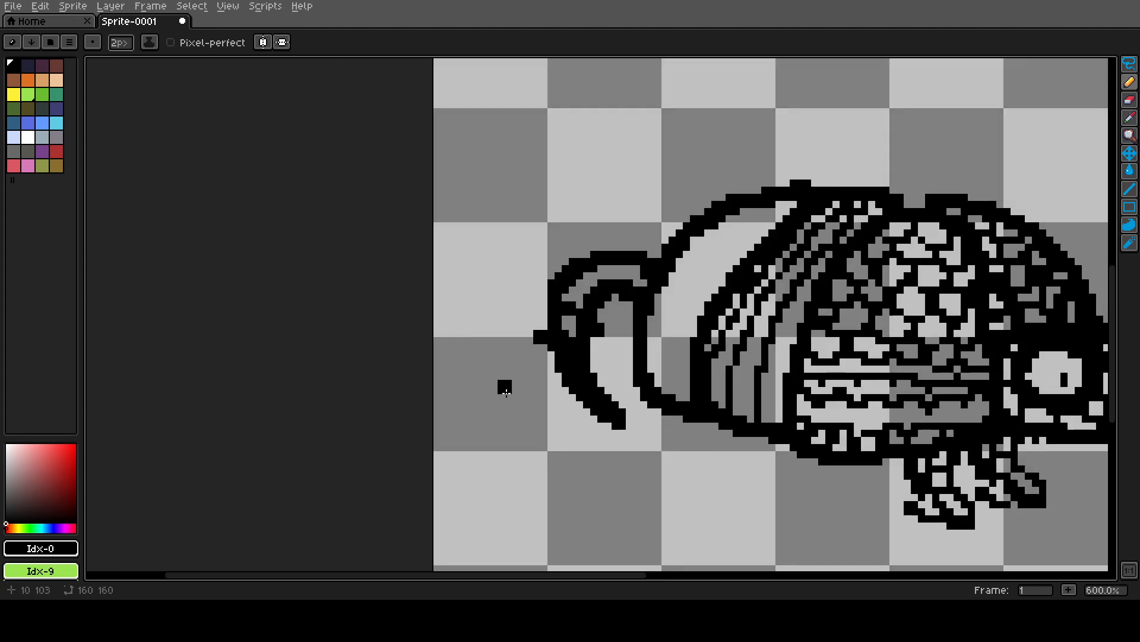
pyautogui.scroll(-5, 505, 392)
pyautogui.scroll(3, 294, 378)
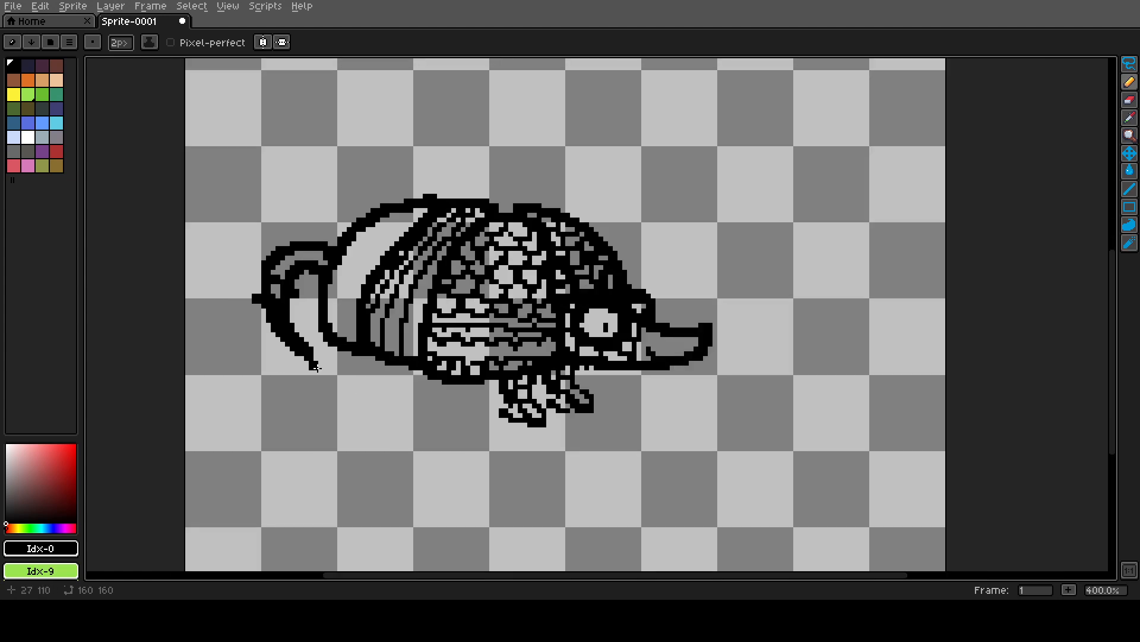
pyautogui.scroll(1, 165, 363)
pyautogui.scroll(4, 320, 404)
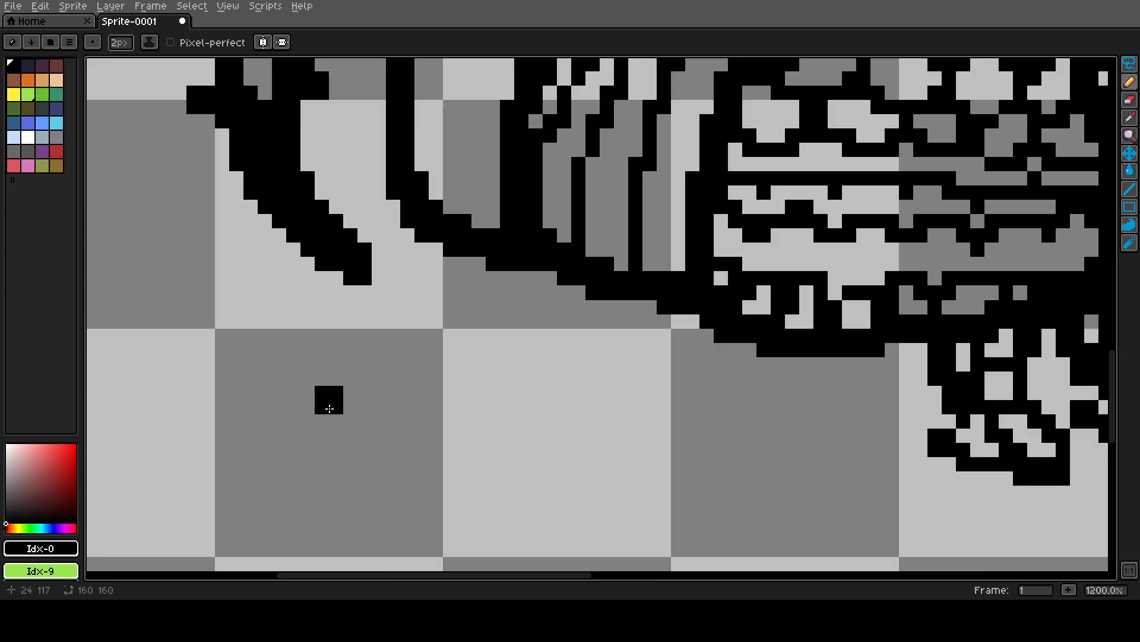
pyautogui.scroll(-3, 463, 305)
pyautogui.scroll(7, 458, 300)
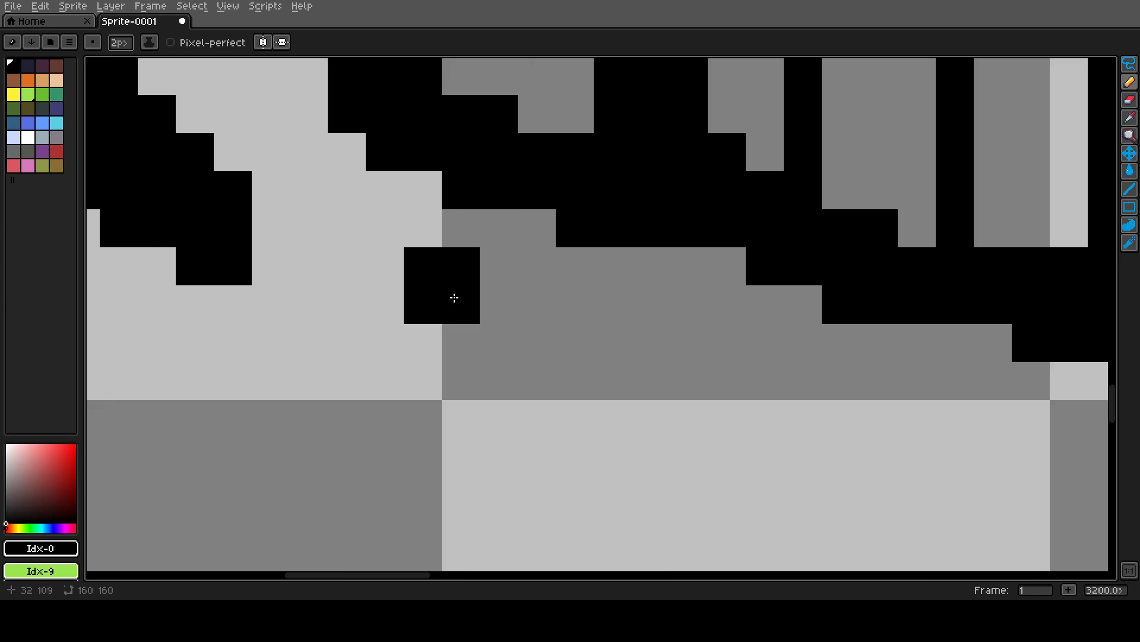
pyautogui.scroll(-1, 407, 309)
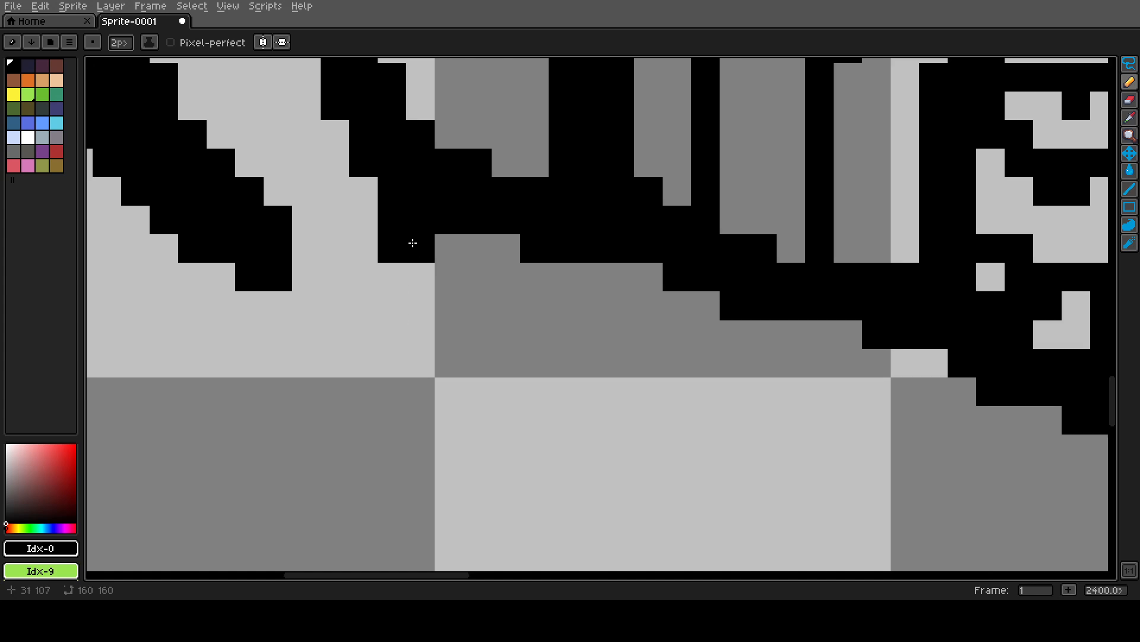
pyautogui.moveTo(413, 244)
pyautogui.mouseDown()
pyautogui.moveTo(372, 370)
pyautogui.moveTo(568, 436)
pyautogui.moveTo(572, 370)
pyautogui.moveTo(527, 326)
pyautogui.moveTo(522, 288)
pyautogui.moveTo(496, 360)
pyautogui.mouseUp()
pyautogui.scroll(-6, 496, 360)
pyautogui.scroll(6, 677, 291)
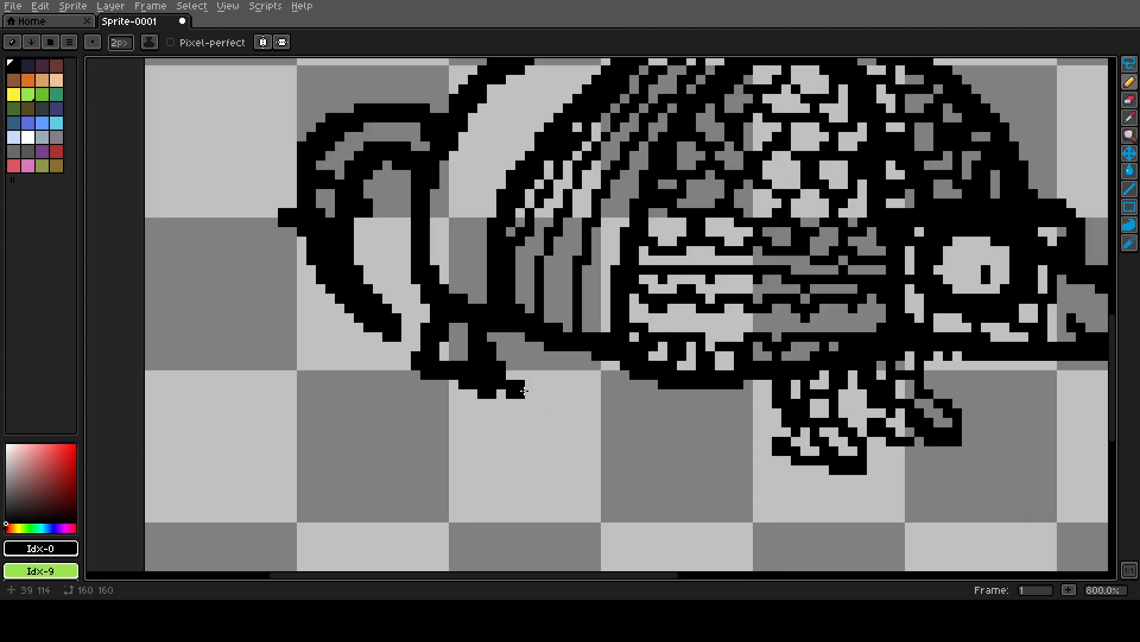
pyautogui.click(692, 297)
pyautogui.click(604, 359)
pyautogui.scroll(-5, 604, 359)
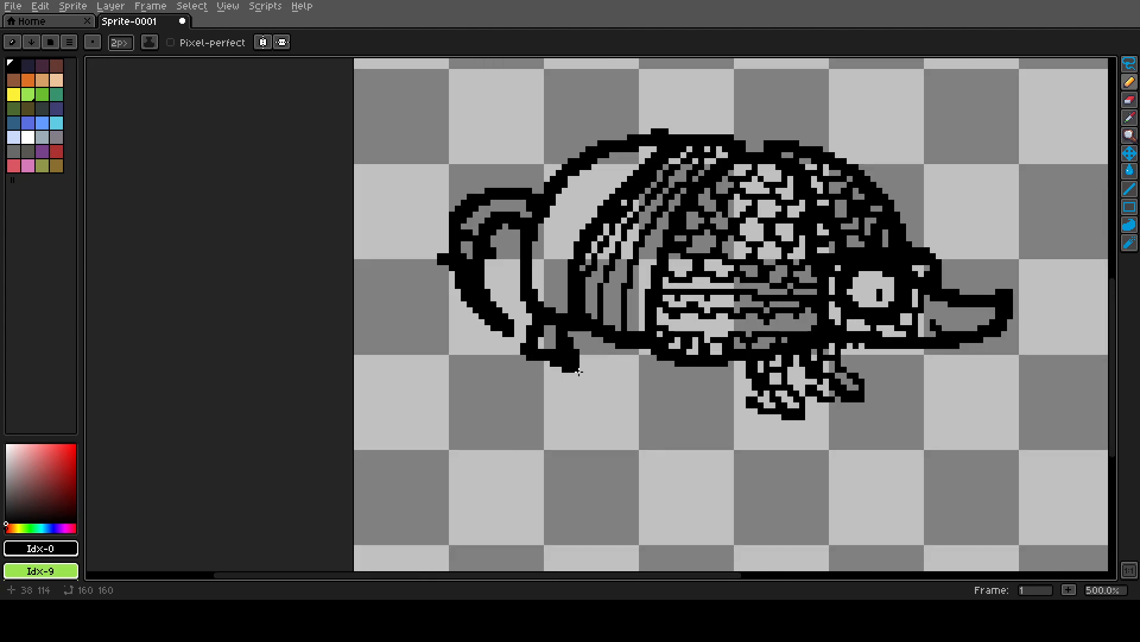
pyautogui.click(538, 342)
# - Erase the hind foot's filled interior with a 1 px eraser and trim the leg's rear edge
pyautogui.scroll(5, 581, 324)
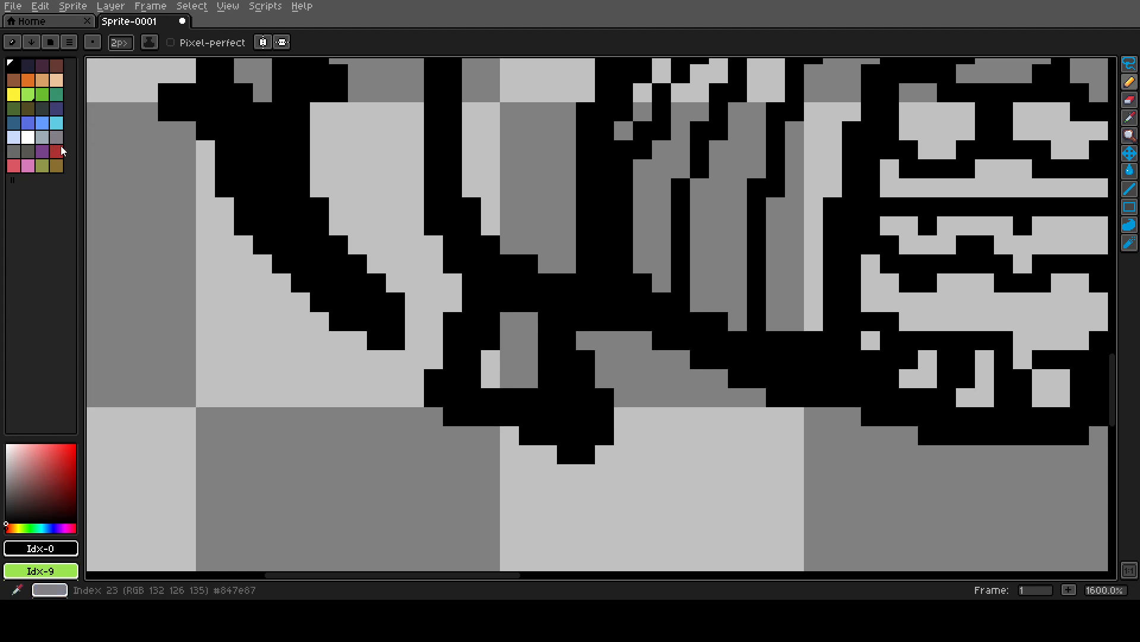
pyautogui.press('b')
pyautogui.moveTo(509, 378)
pyautogui.mouseDown()
pyautogui.moveTo(547, 377)
pyautogui.moveTo(527, 395)
pyautogui.moveTo(567, 398)
pyautogui.moveTo(567, 417)
pyautogui.moveTo(586, 417)
pyautogui.moveTo(548, 415)
pyautogui.mouseUp()
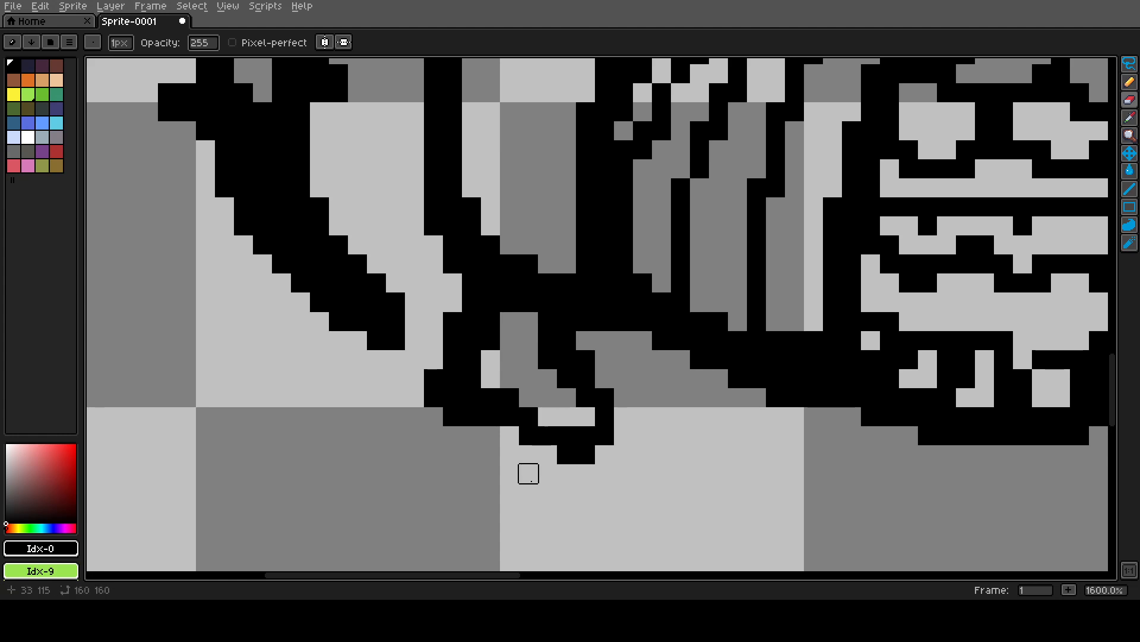
pyautogui.moveTo(479, 393)
pyautogui.mouseDown()
pyautogui.moveTo(472, 377)
pyautogui.moveTo(472, 396)
pyautogui.moveTo(522, 386)
pyautogui.mouseUp()
pyautogui.scroll(-4, 528, 378)
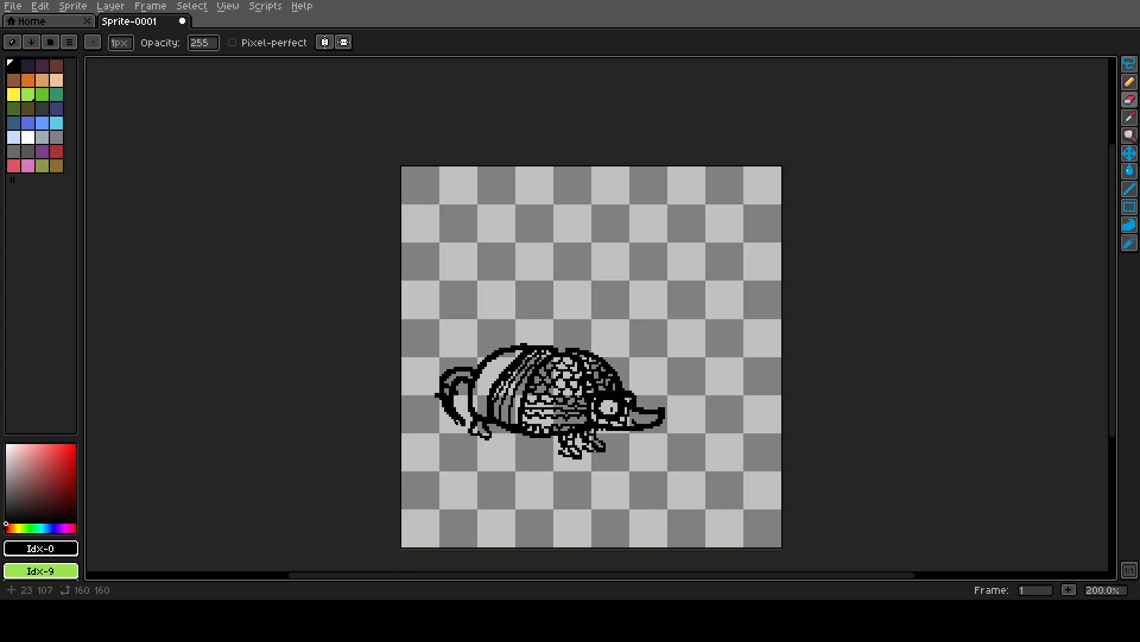
pyautogui.scroll(5, 471, 437)
pyautogui.scroll(-7, 525, 404)
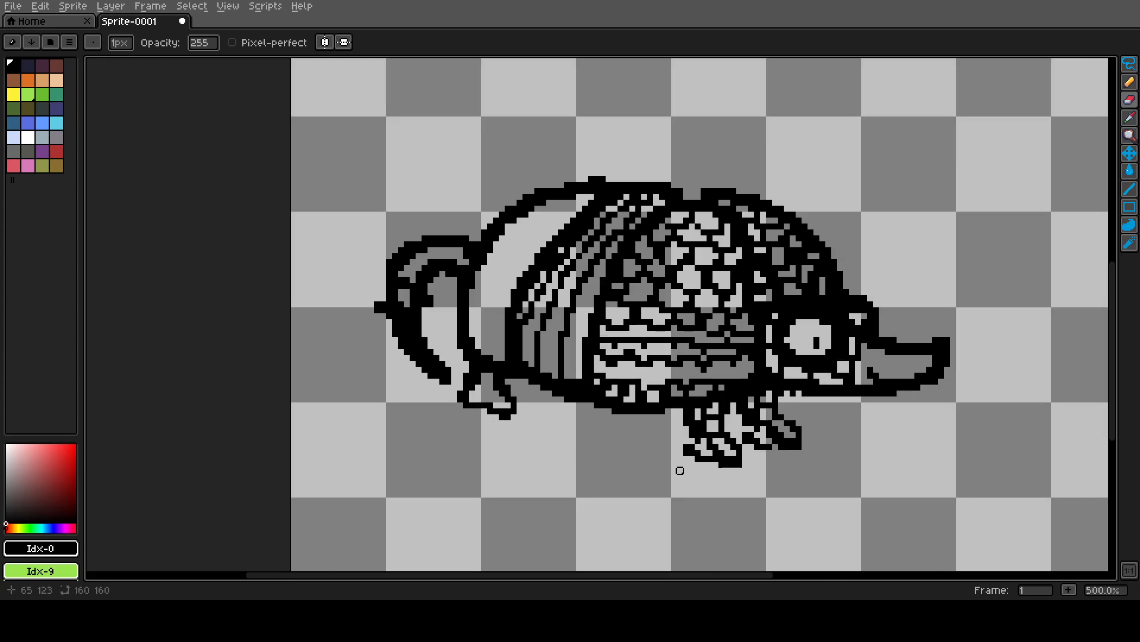
pyautogui.scroll(4, 679, 469)
pyautogui.scroll(-4, 703, 469)
pyautogui.scroll(7, 357, 338)
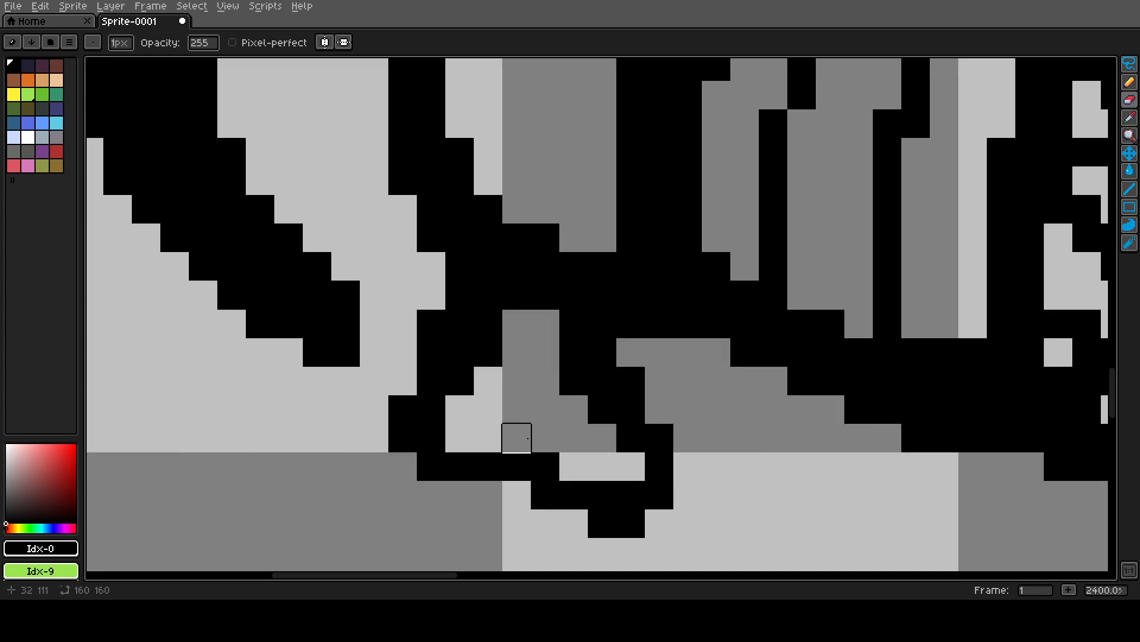
pyautogui.moveTo(399, 298); pyautogui.dragTo(398, 323)
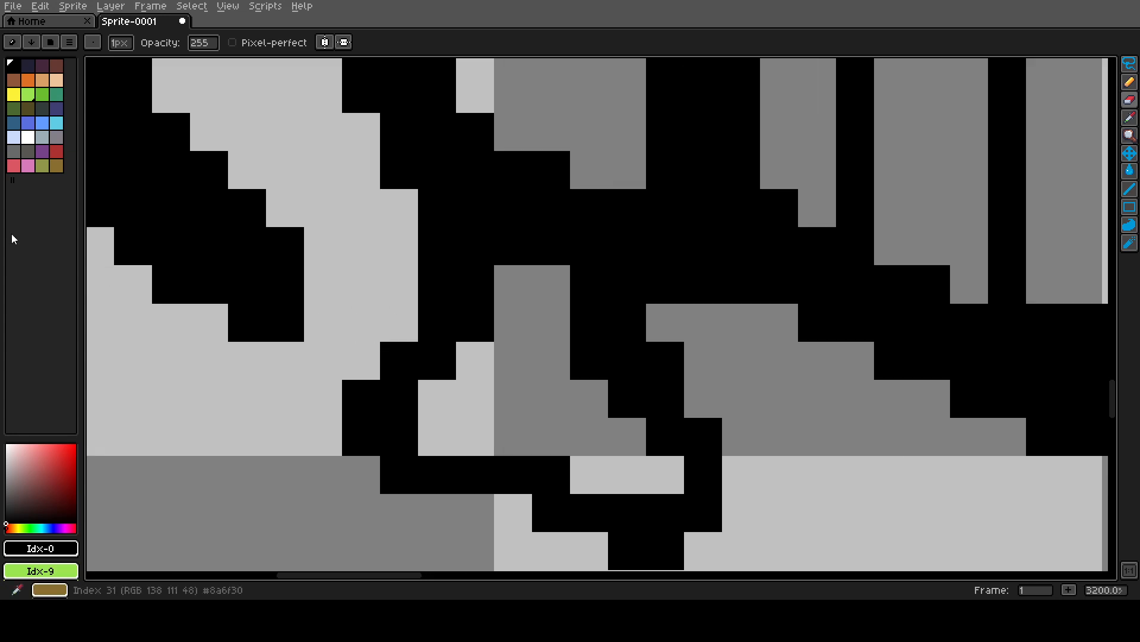
# - Set the pencil to 1 px and add small black marks separating the toes and detailing the hind leg
pyautogui.scroll(-6, 334, 463)
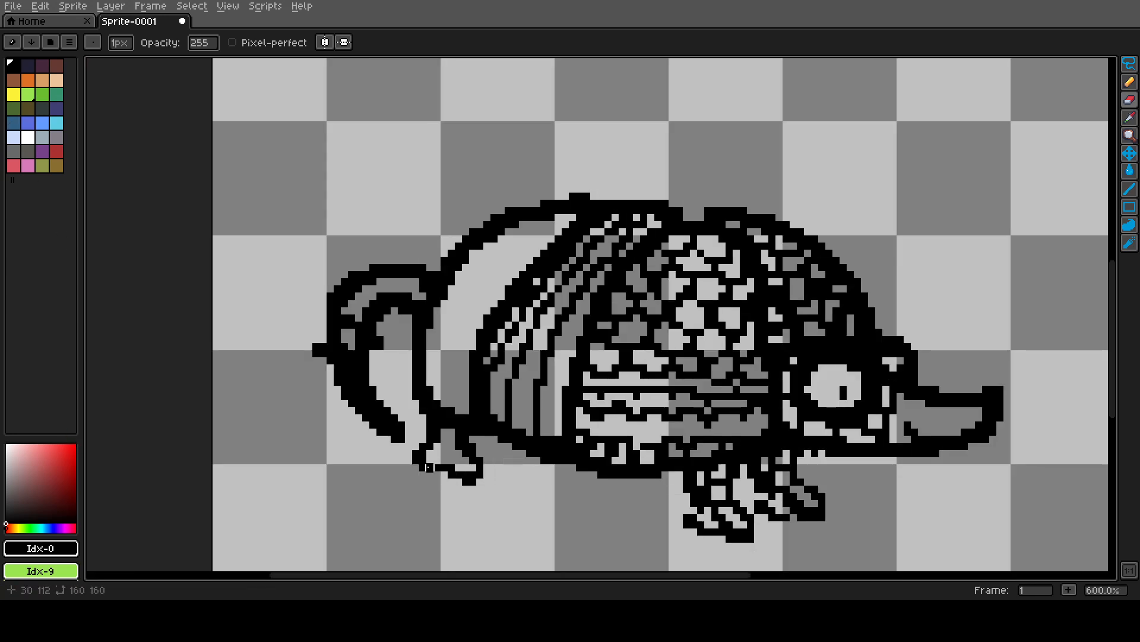
pyautogui.scroll(6, 333, 462)
pyautogui.press('b')
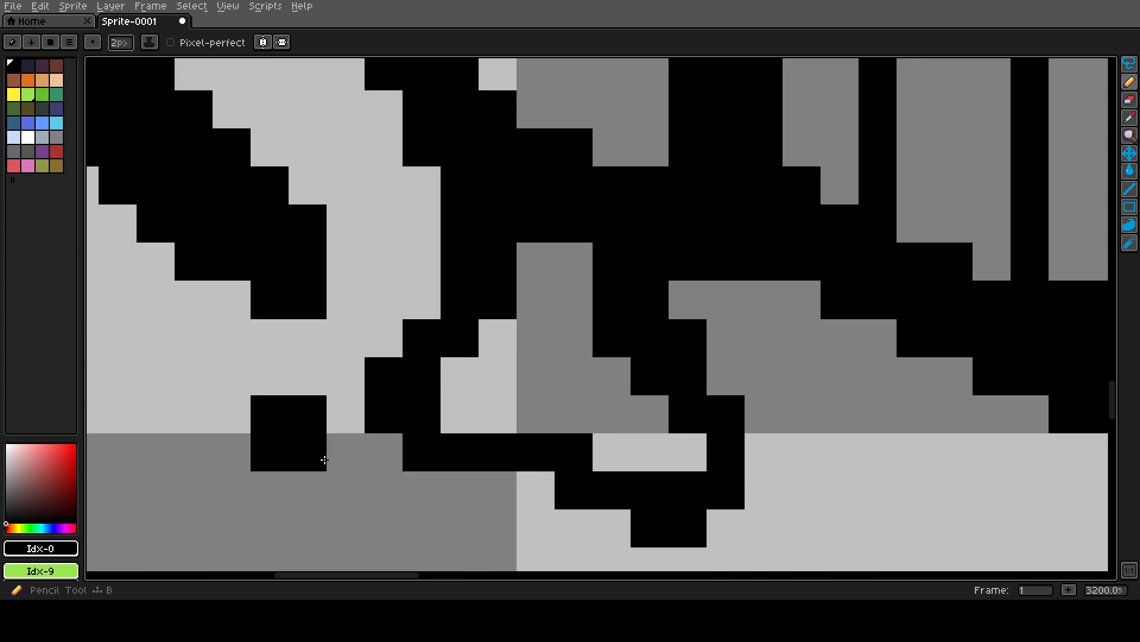
pyautogui.click(132, 46)
pyautogui.click(110, 59)
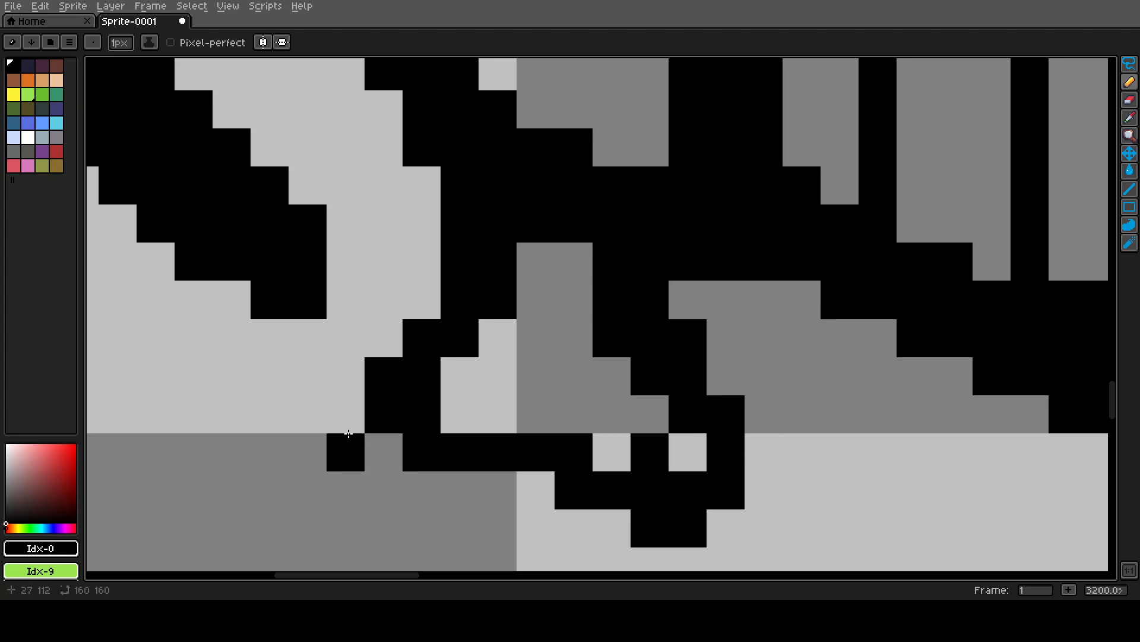
pyautogui.scroll(-5, 333, 433)
pyautogui.scroll(4, 307, 414)
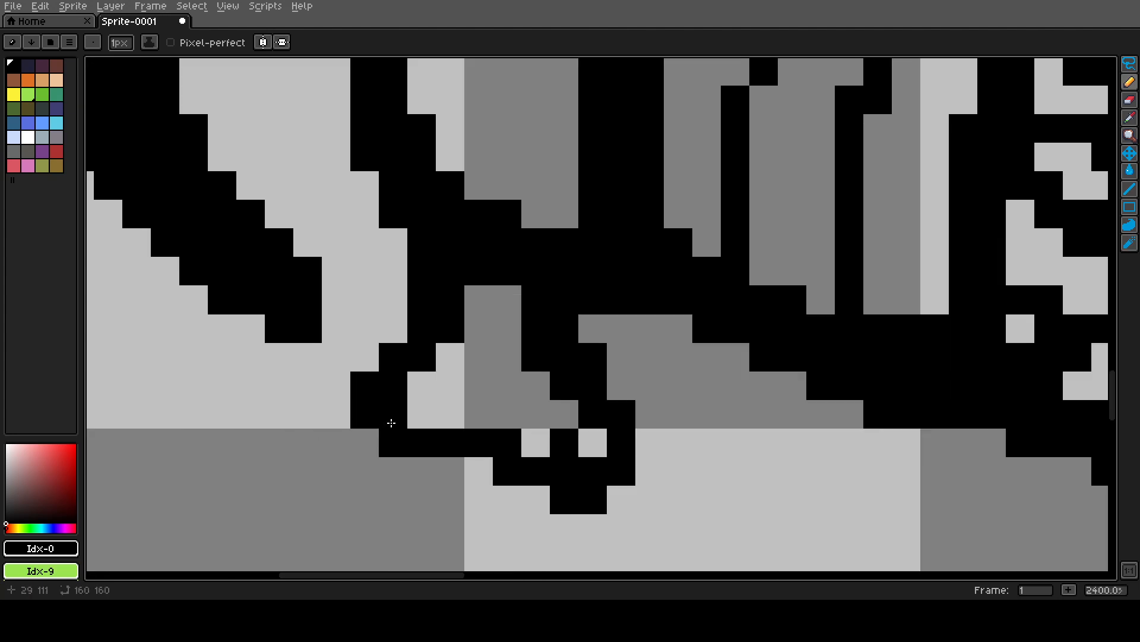
pyautogui.click(450, 414)
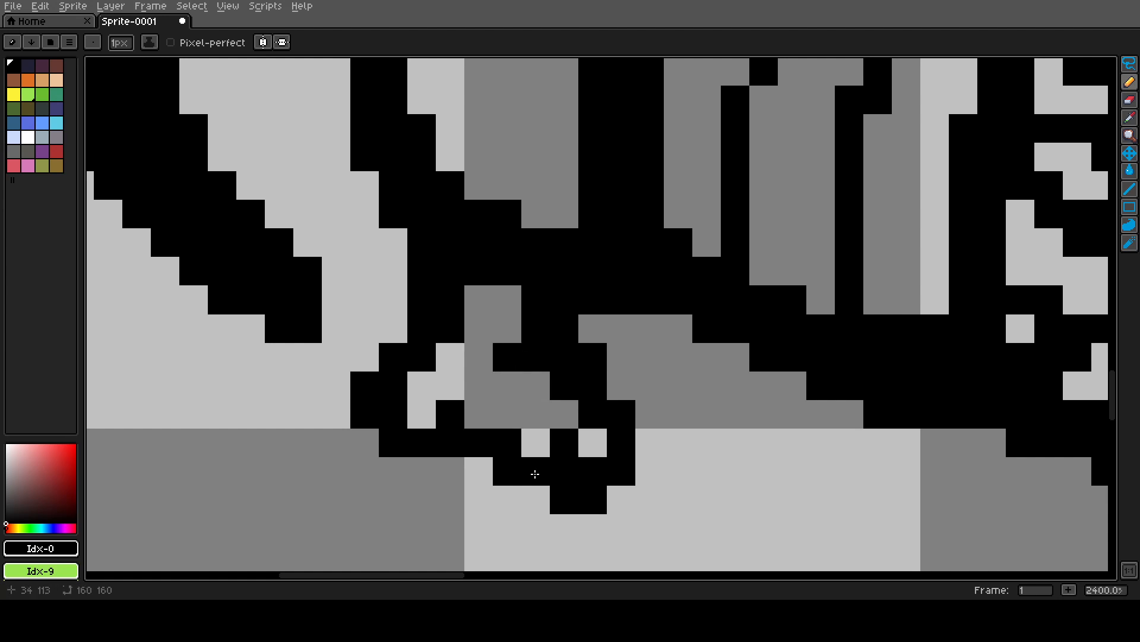
pyautogui.click(508, 301)
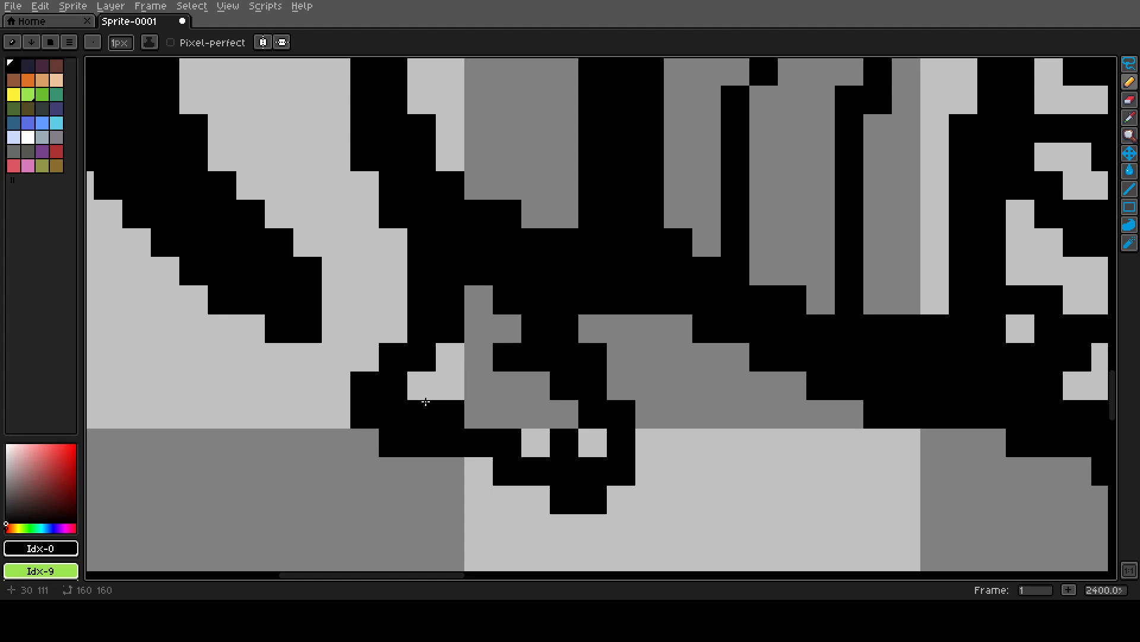
# - Draw thin black segment lines across the upper curve of the tail with the 1 px pencil
pyautogui.scroll(-8, 426, 402)
pyautogui.scroll(3, 477, 402)
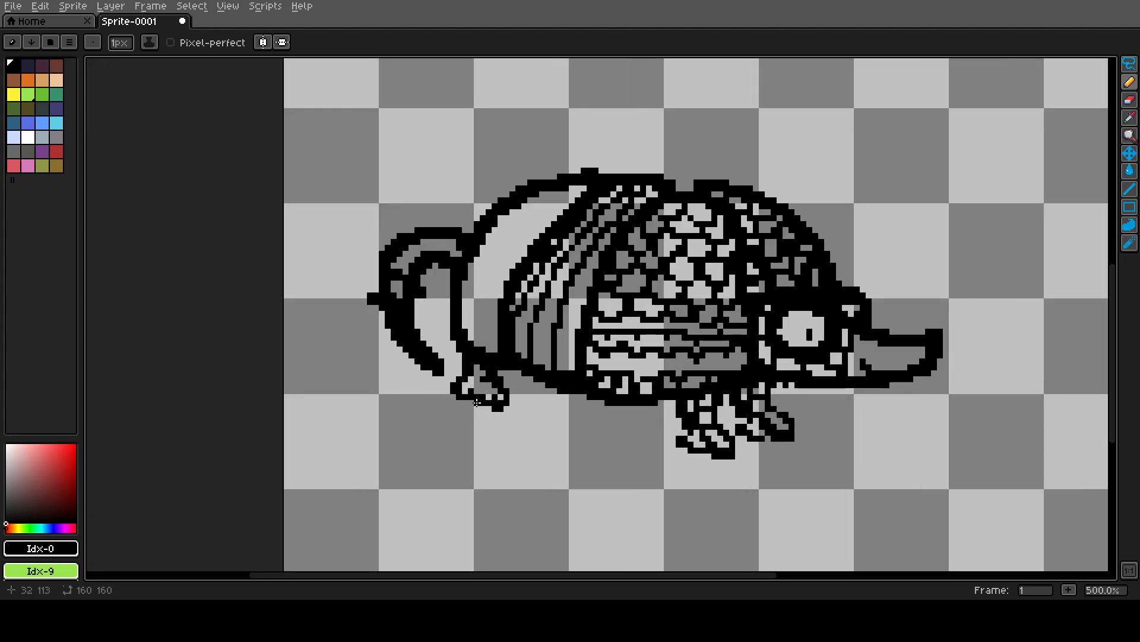
pyautogui.scroll(-2, 383, 368)
pyautogui.scroll(7, 426, 216)
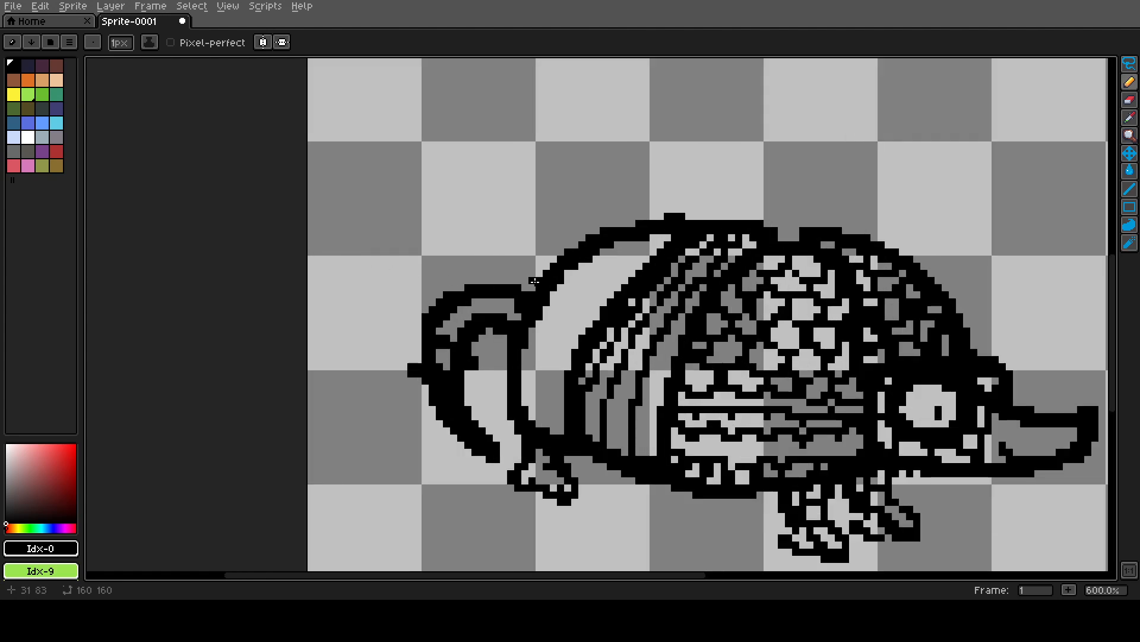
pyautogui.scroll(-3, 562, 231)
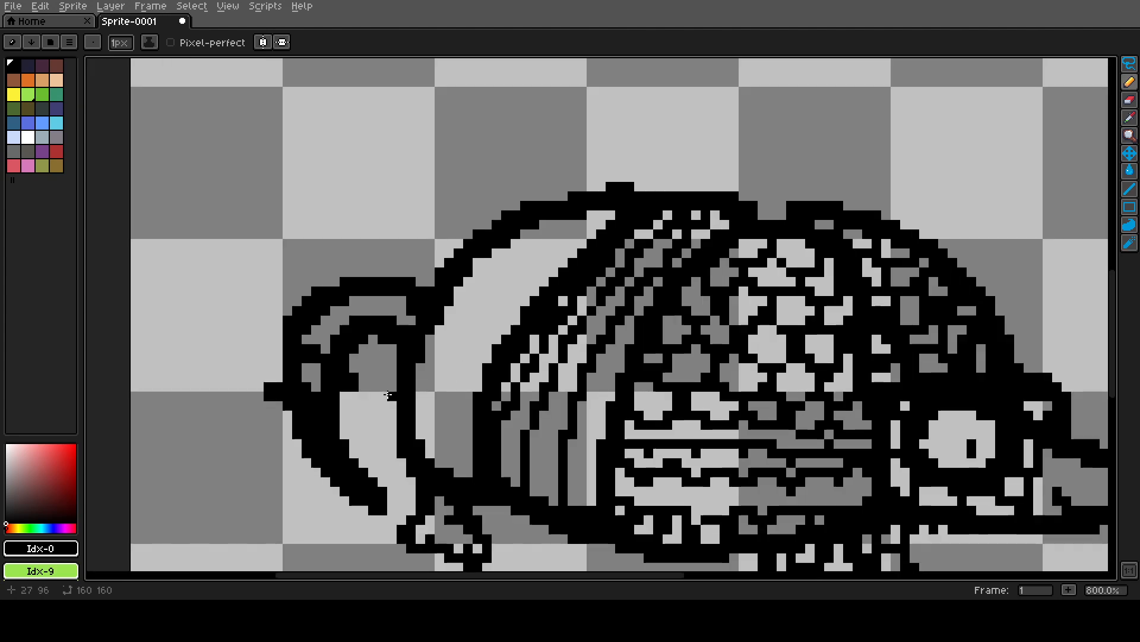
pyautogui.scroll(2, 388, 395)
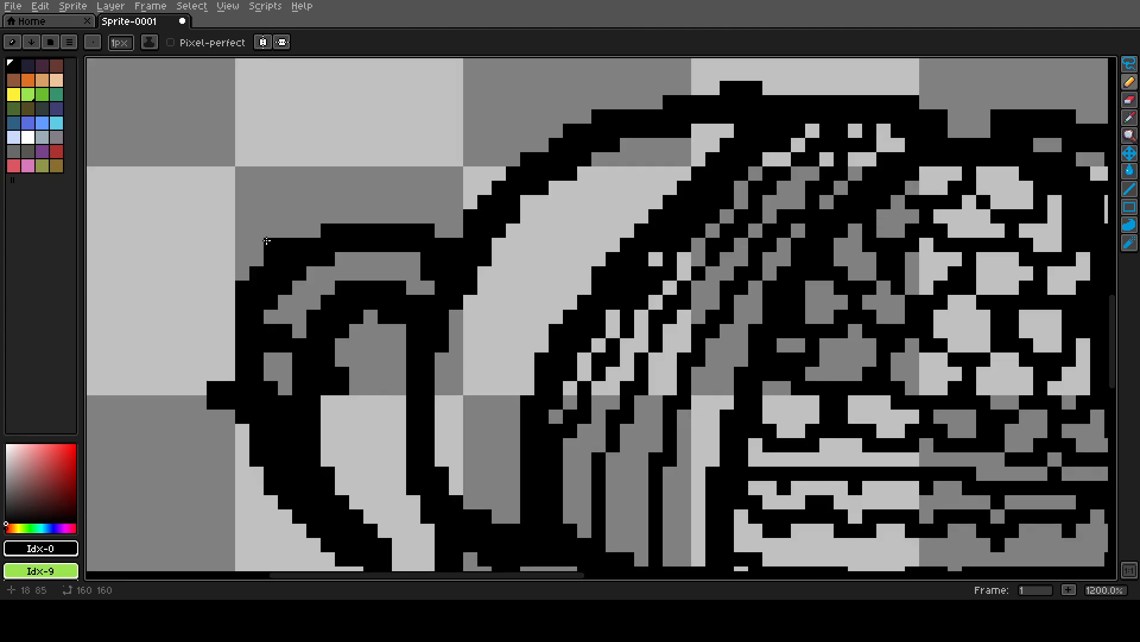
pyautogui.click(328, 288)
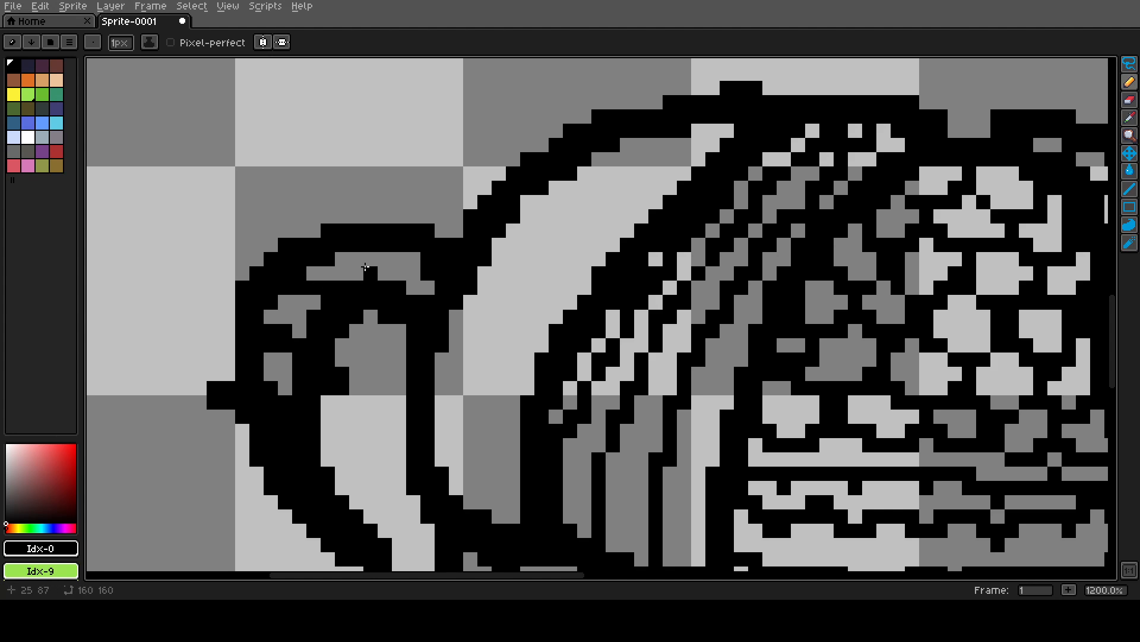
pyautogui.moveTo(370, 259)
pyautogui.mouseDown()
pyautogui.moveTo(367, 283)
pyautogui.moveTo(442, 276)
pyautogui.moveTo(410, 285)
pyautogui.mouseUp()
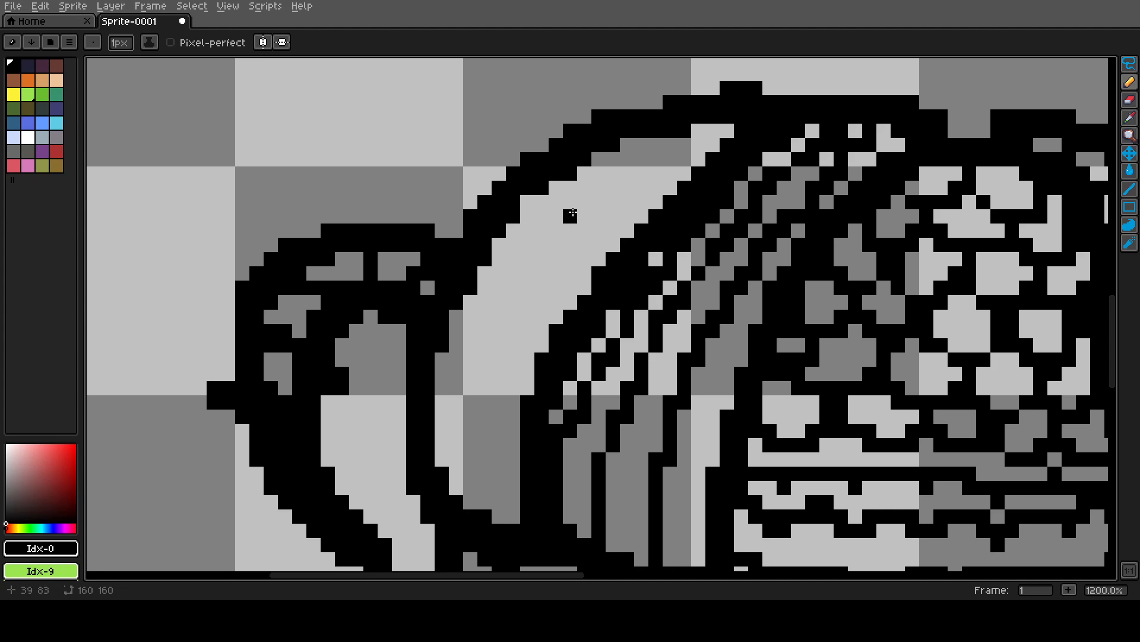
# - Divide the rump into plates with four short black cross lines and a long line running along its curve
pyautogui.moveTo(564, 189); pyautogui.dragTo(630, 226)
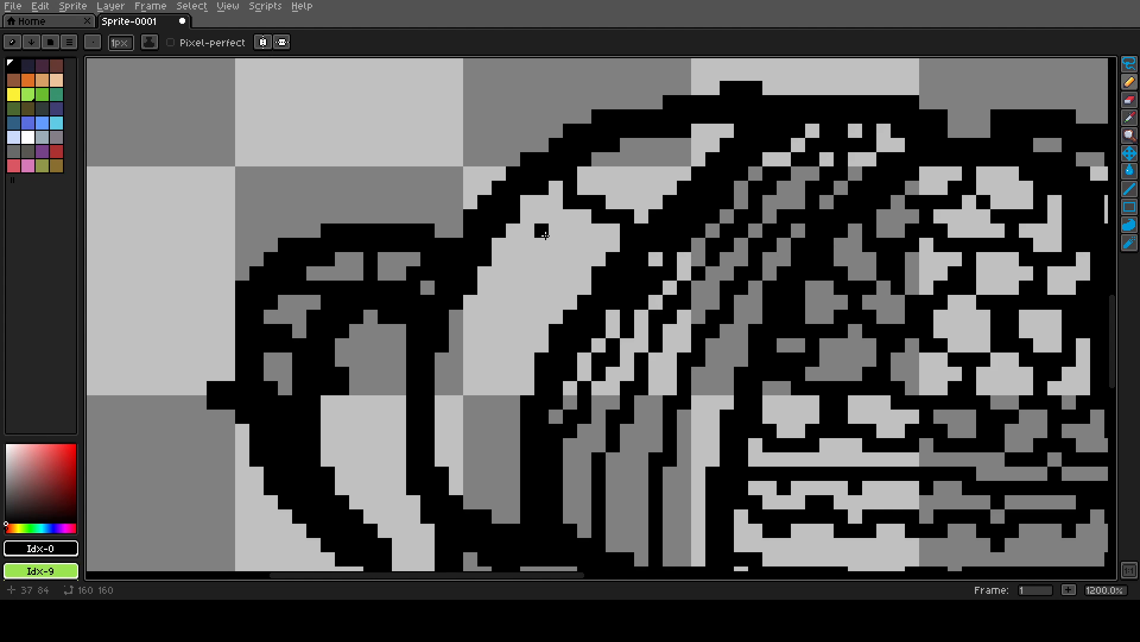
pyautogui.moveTo(505, 247); pyautogui.dragTo(567, 301)
pyautogui.moveTo(457, 328)
pyautogui.mouseDown()
pyautogui.moveTo(459, 341)
pyautogui.moveTo(542, 380)
pyautogui.mouseUp()
pyautogui.moveTo(442, 444); pyautogui.dragTo(521, 466)
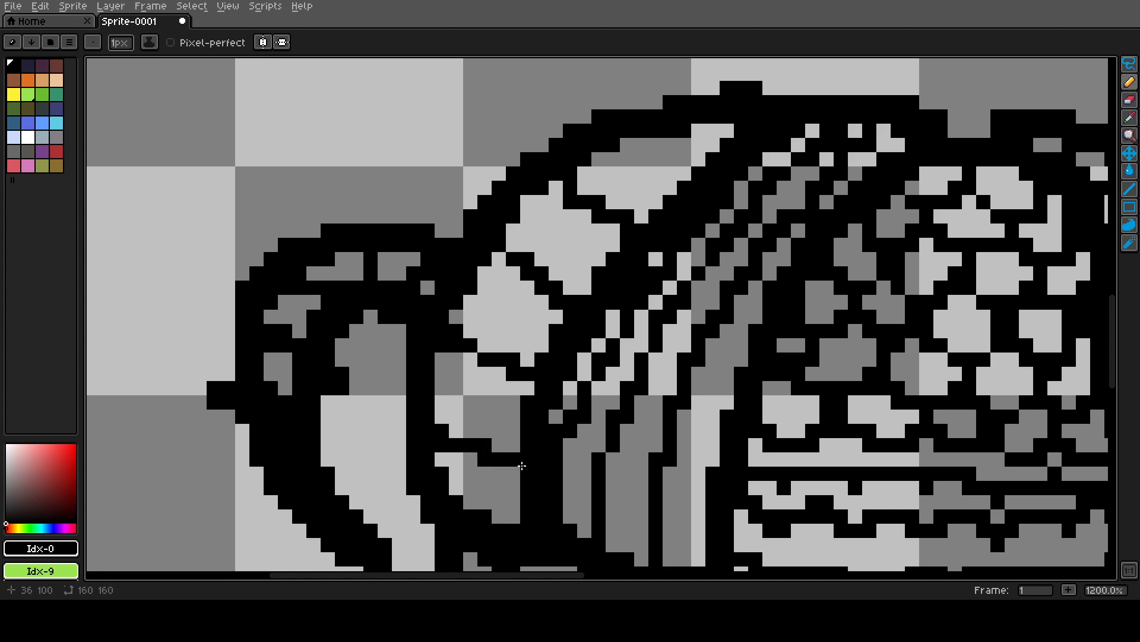
pyautogui.moveTo(677, 145)
pyautogui.mouseDown()
pyautogui.moveTo(571, 226)
pyautogui.moveTo(499, 320)
pyautogui.moveTo(465, 501)
pyautogui.mouseUp()
# - Examine the creature's head and snout outline and its overall silhouette
pyautogui.scroll(-6, 455, 466)
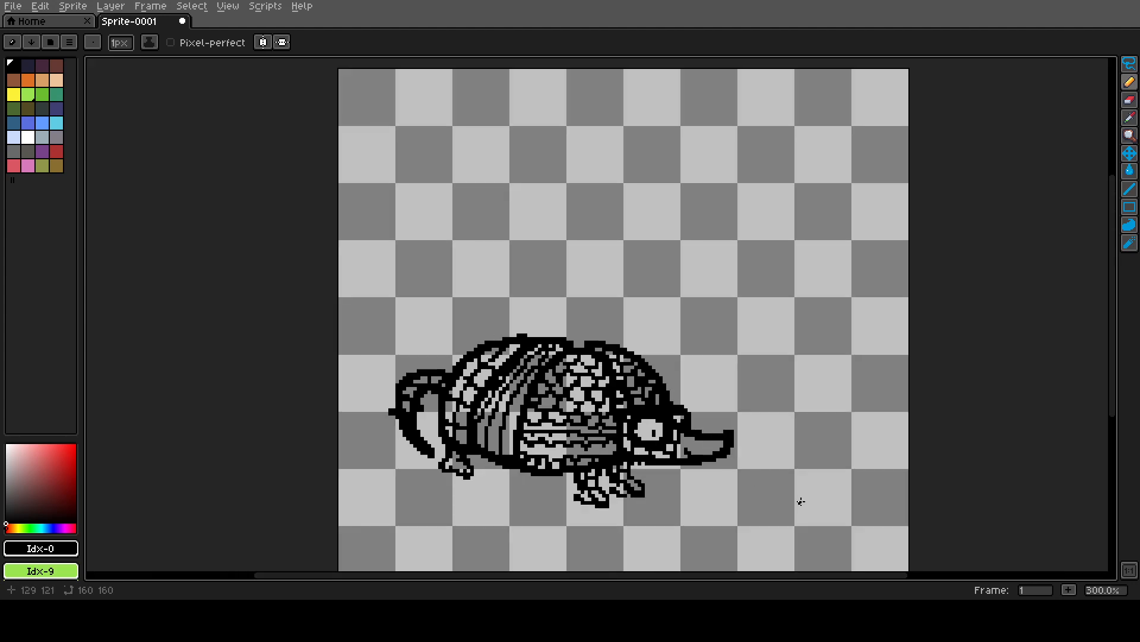
pyautogui.scroll(4, 331, 301)
pyautogui.scroll(4, 331, 301)
pyautogui.scroll(-4, 331, 301)
pyautogui.scroll(2, 347, 286)
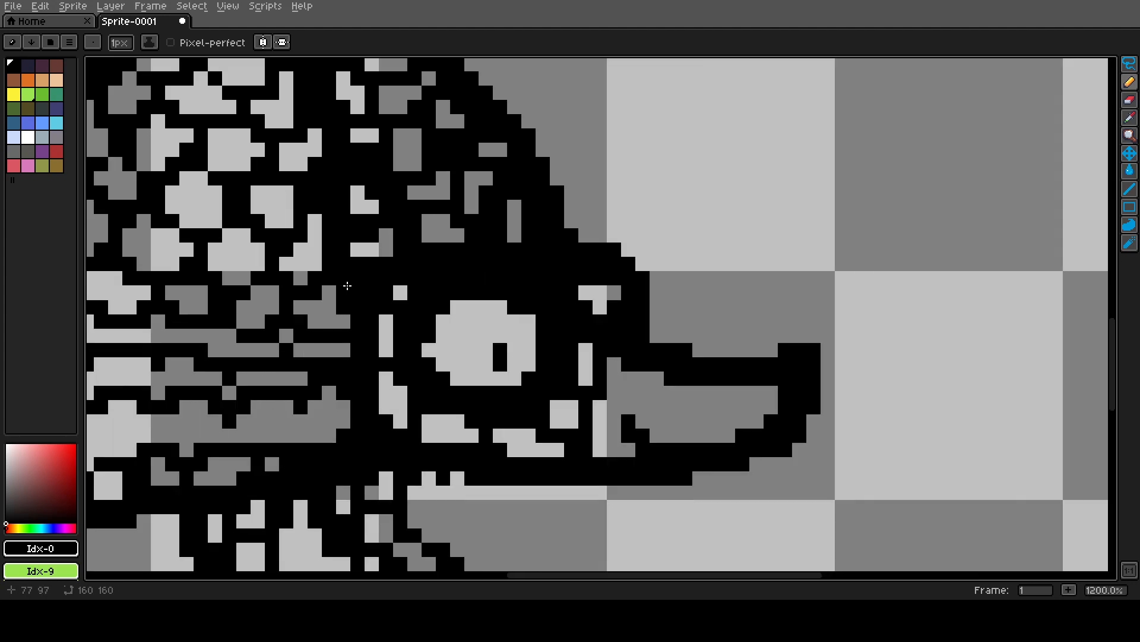
pyautogui.scroll(-3, 392, 285)
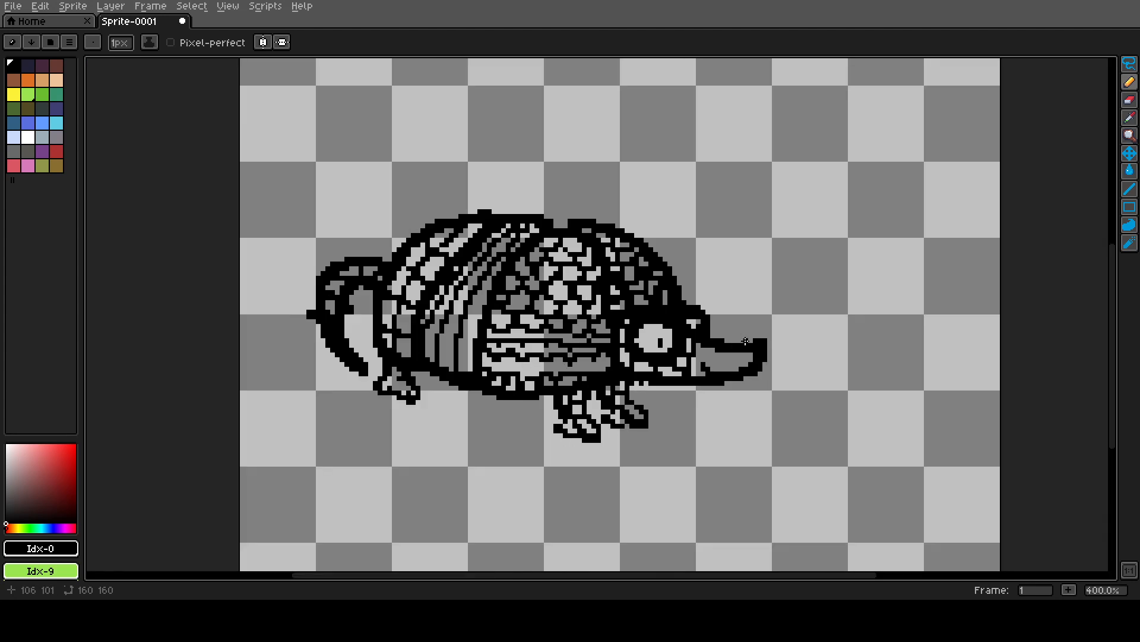
# - Select the entire creature with a rectangular marquee, move it up and right to roughly the centre of the canvas, and deselect it
pyautogui.scroll(-2, 563, 300)
pyautogui.scroll(2, 535, 315)
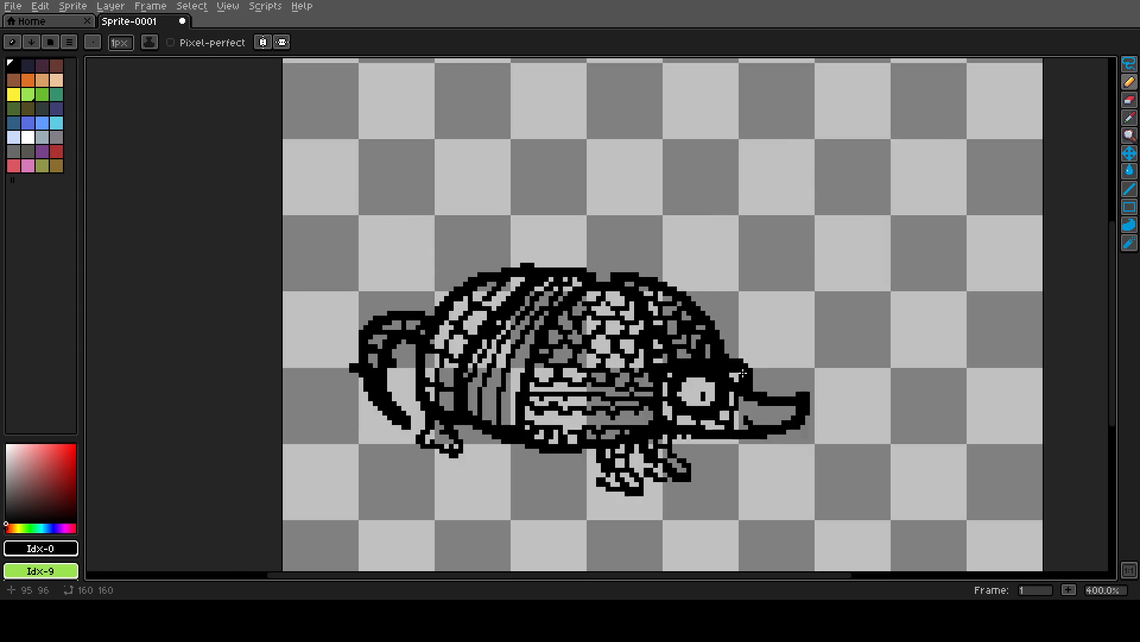
pyautogui.click(1130, 64)
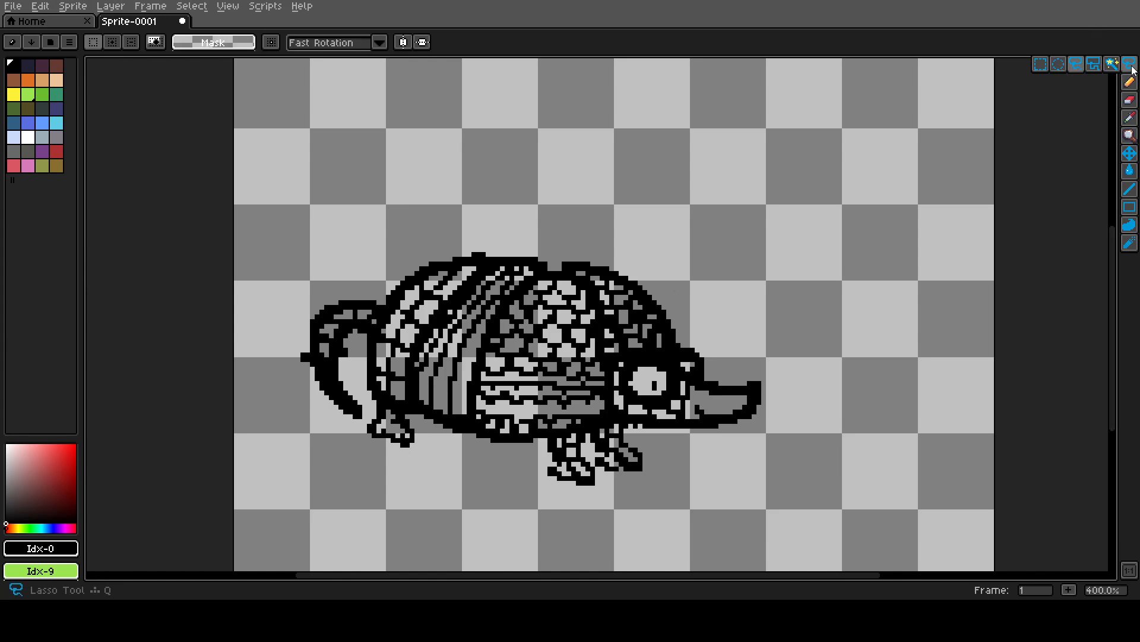
pyautogui.scroll(-1, 493, 107)
pyautogui.moveTo(335, 193); pyautogui.dragTo(694, 415)
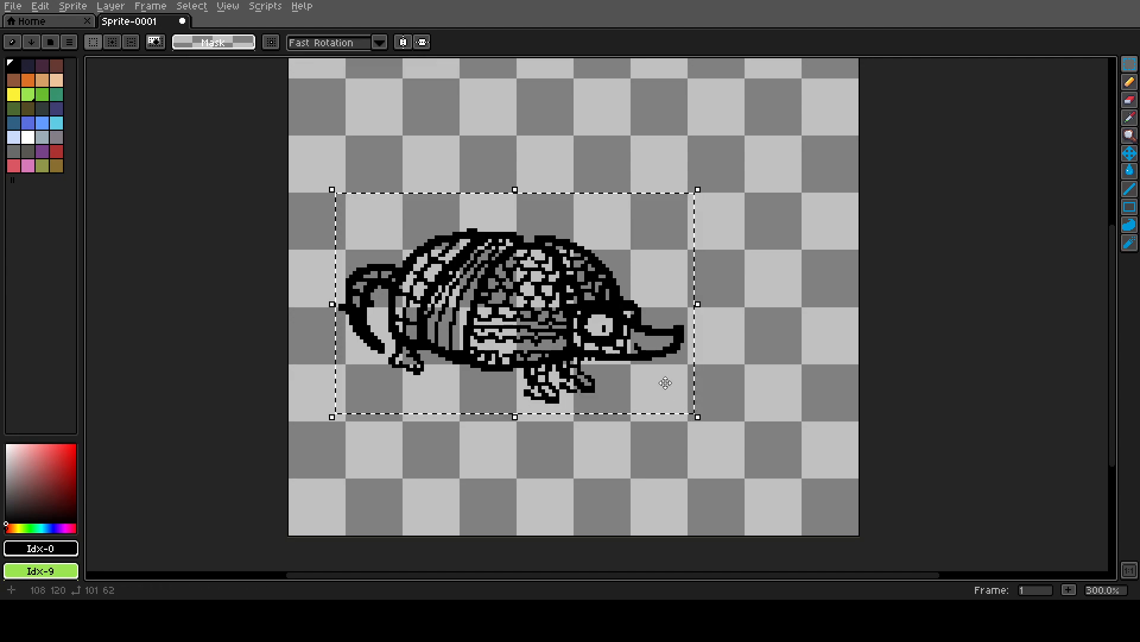
pyautogui.moveTo(595, 327); pyautogui.dragTo(656, 289)
pyautogui.click(757, 221)
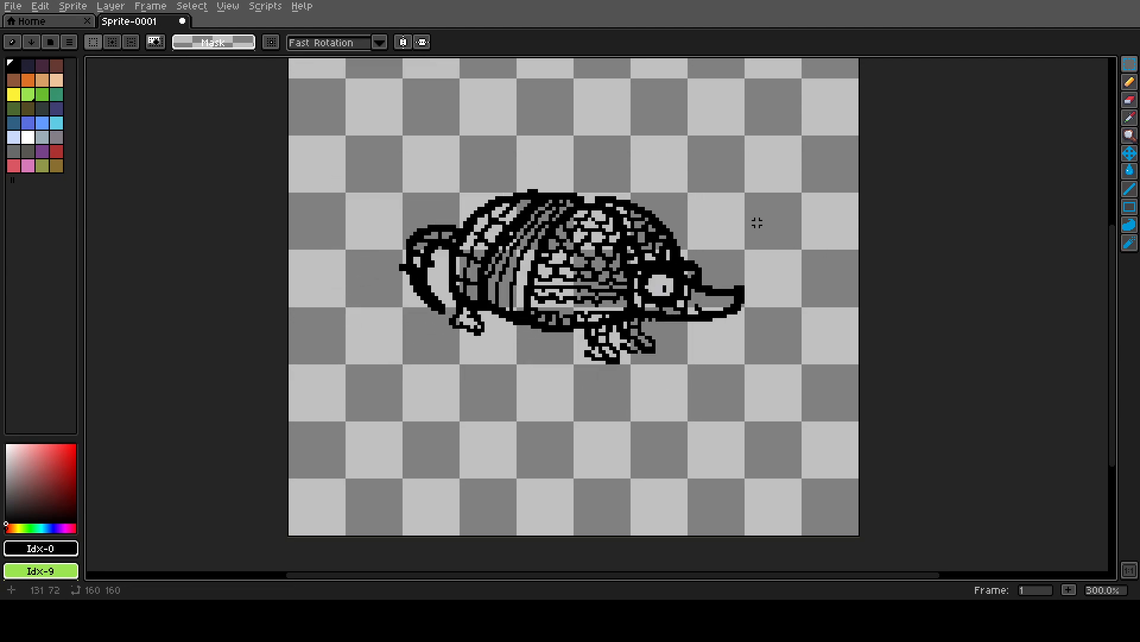
pyautogui.scroll(3, 588, 222)
pyautogui.scroll(-4, 611, 274)
pyautogui.scroll(5, 610, 273)
pyautogui.scroll(-4, 623, 282)
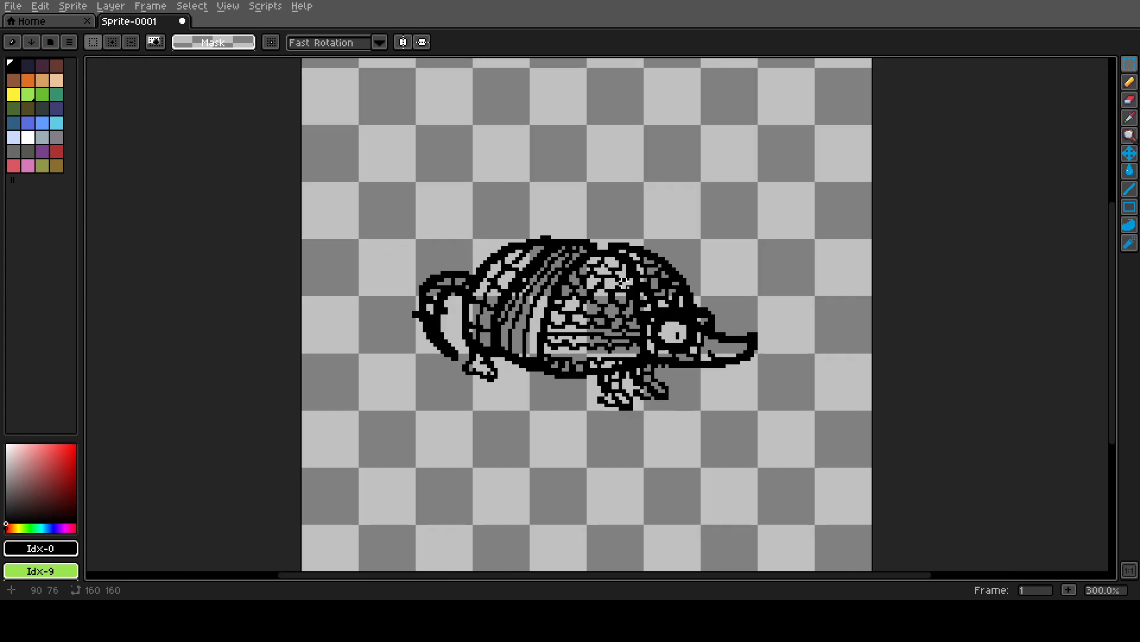
pyautogui.scroll(3, 543, 440)
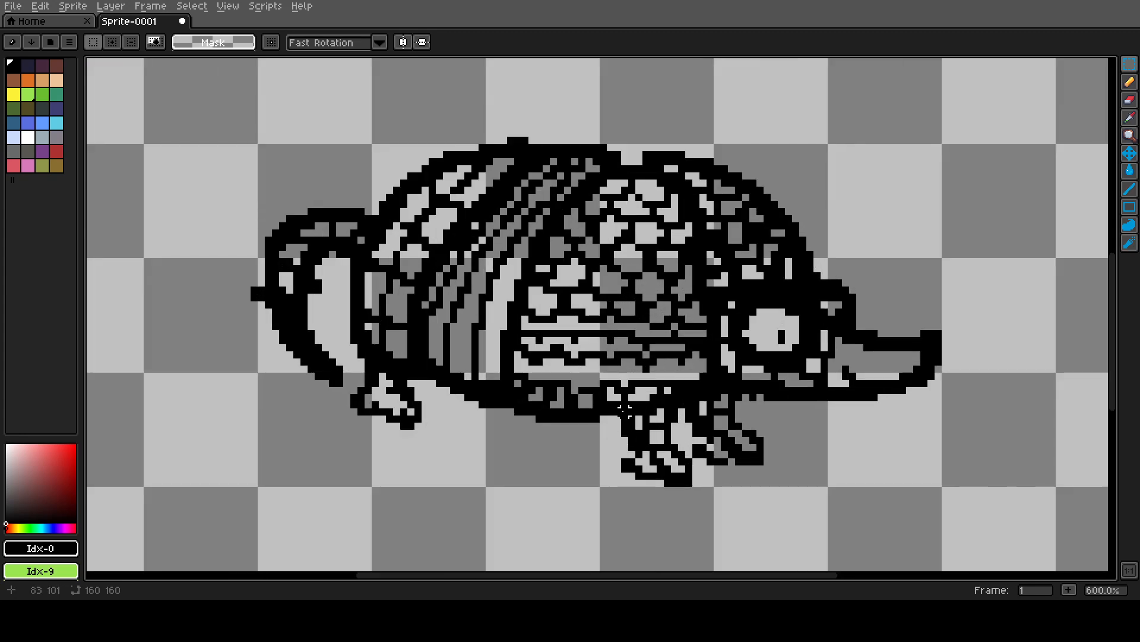
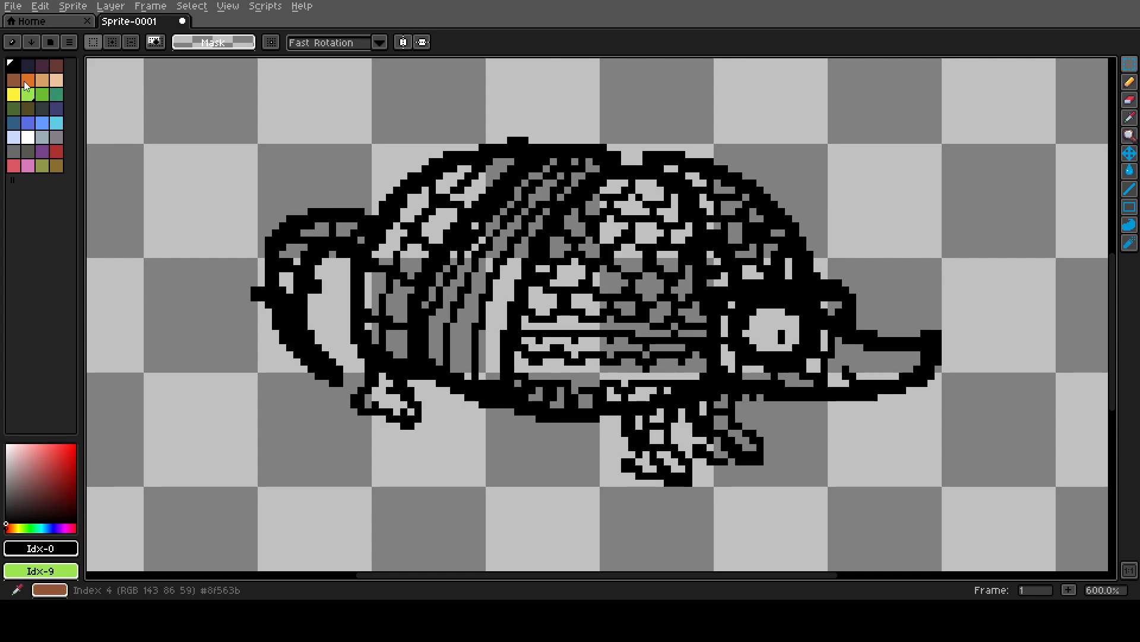
# - Try to fill the armadillo's snout with the tan palette colour Idx-6 using the Paint Bucket
pyautogui.click(42, 80)
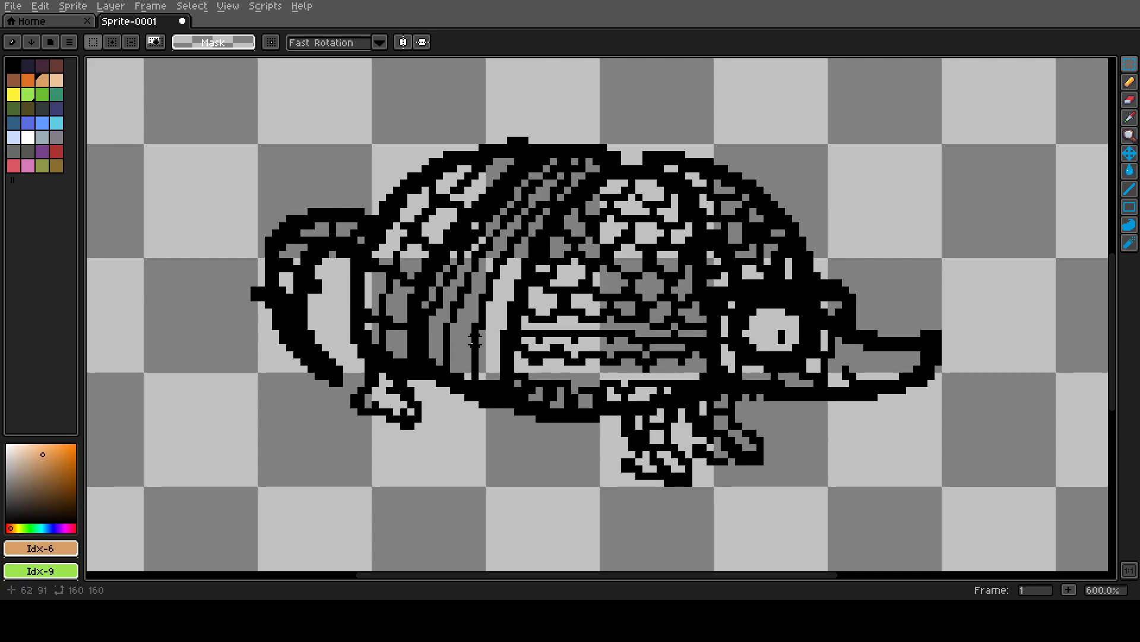
pyautogui.press('g')
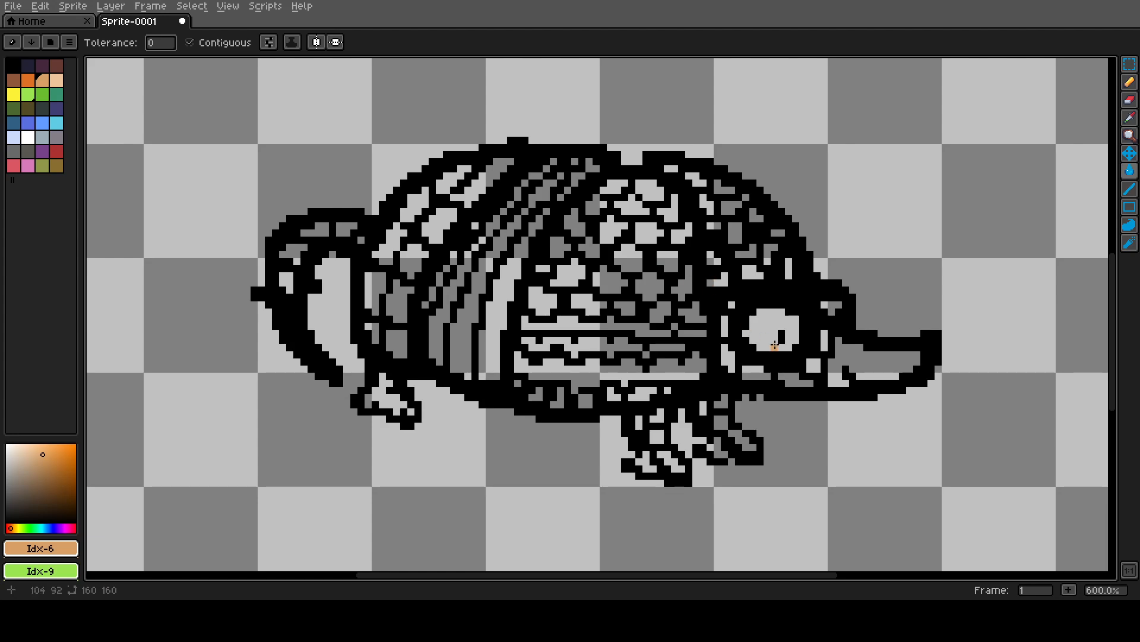
pyautogui.click(900, 360)
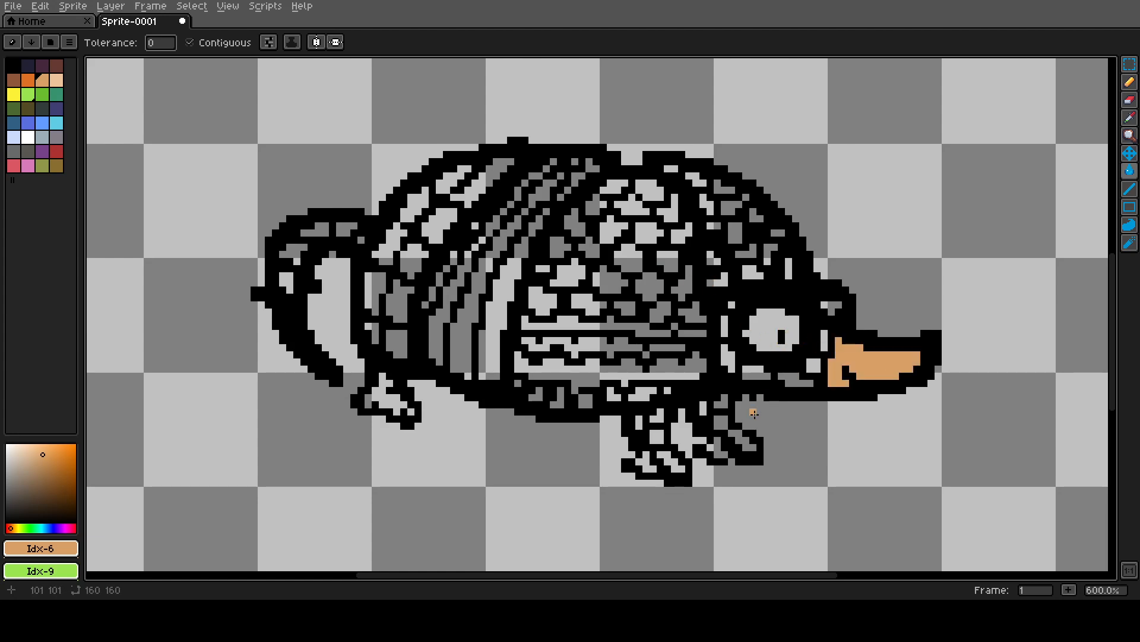
pyautogui.hotkey('ctrl', 'z')
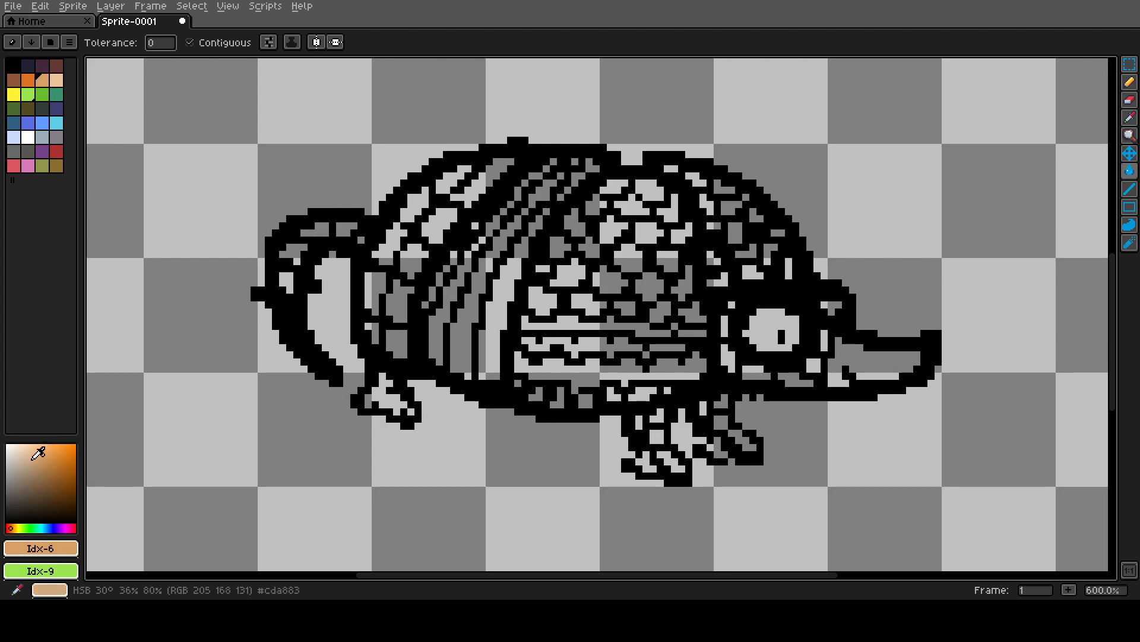
# - Mix a muted tan (HSB 30°, 27, 66), add it to the palette and fill the snout with it
pyautogui.moveTo(32, 459); pyautogui.dragTo(25, 469)
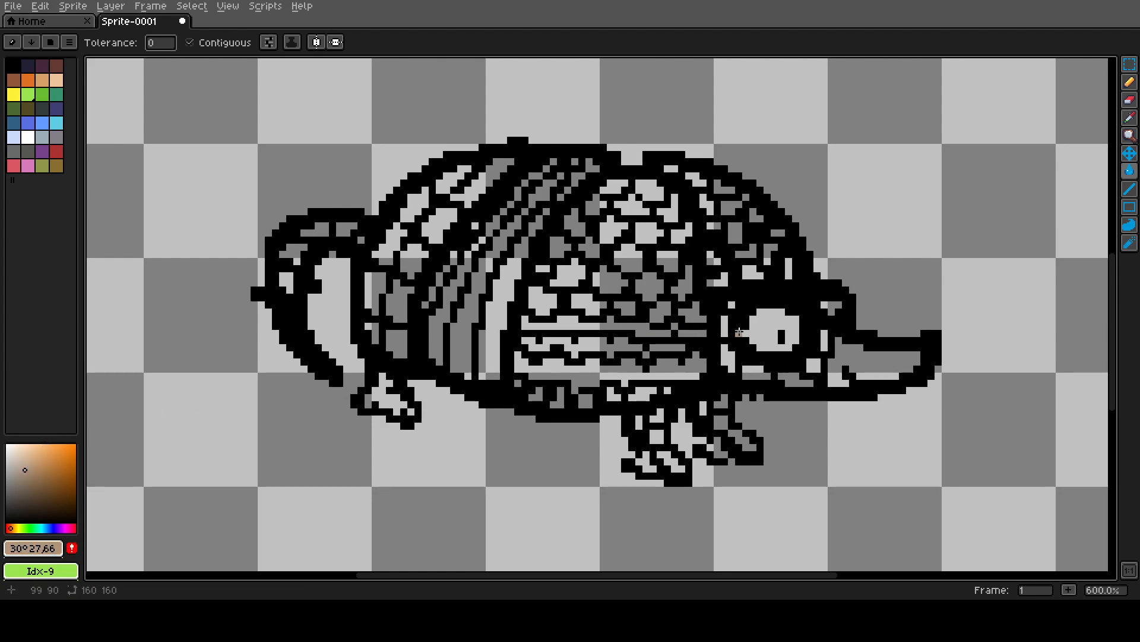
pyautogui.click(72, 547)
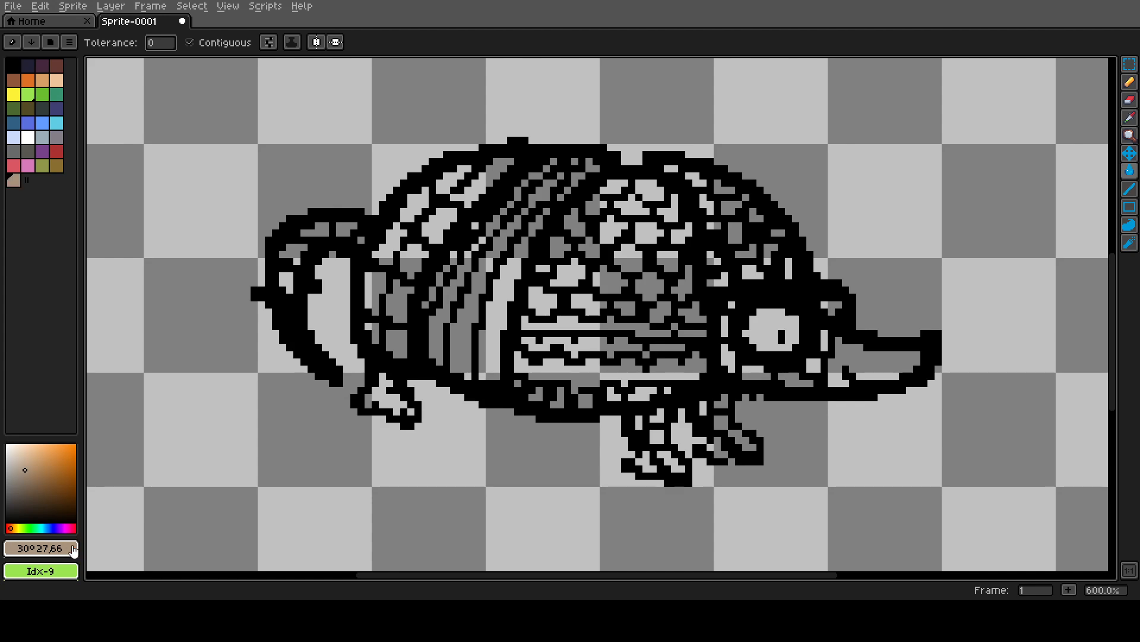
pyautogui.click(854, 355)
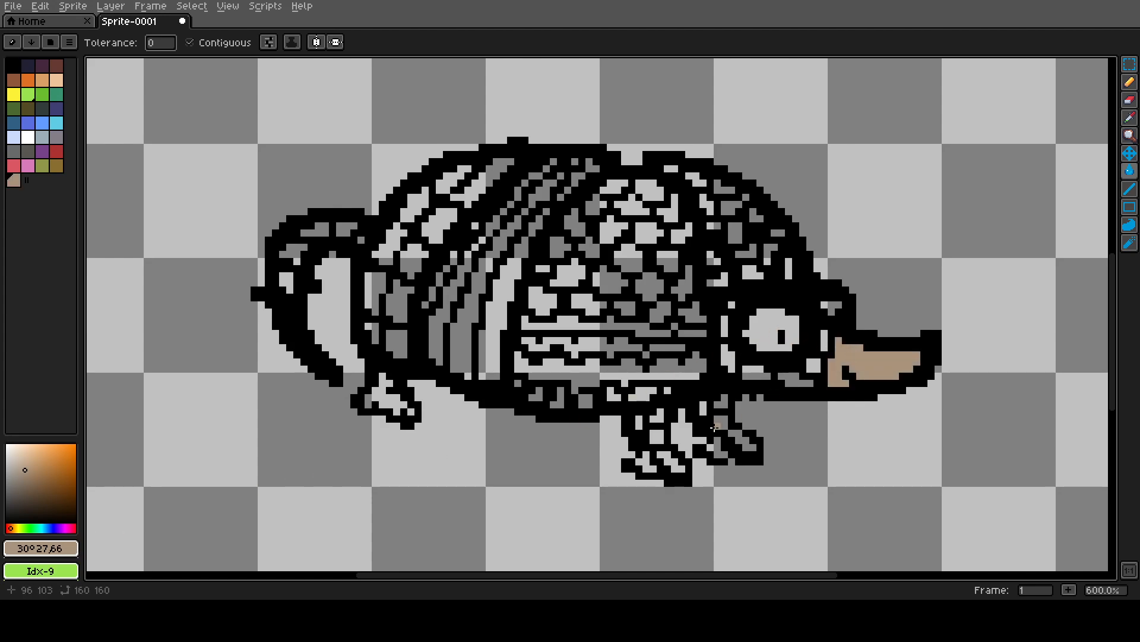
# - Fill the empty segments inside the upper curve of the tail with the muted tan
pyautogui.scroll(3, 654, 461)
pyautogui.scroll(-2, 687, 414)
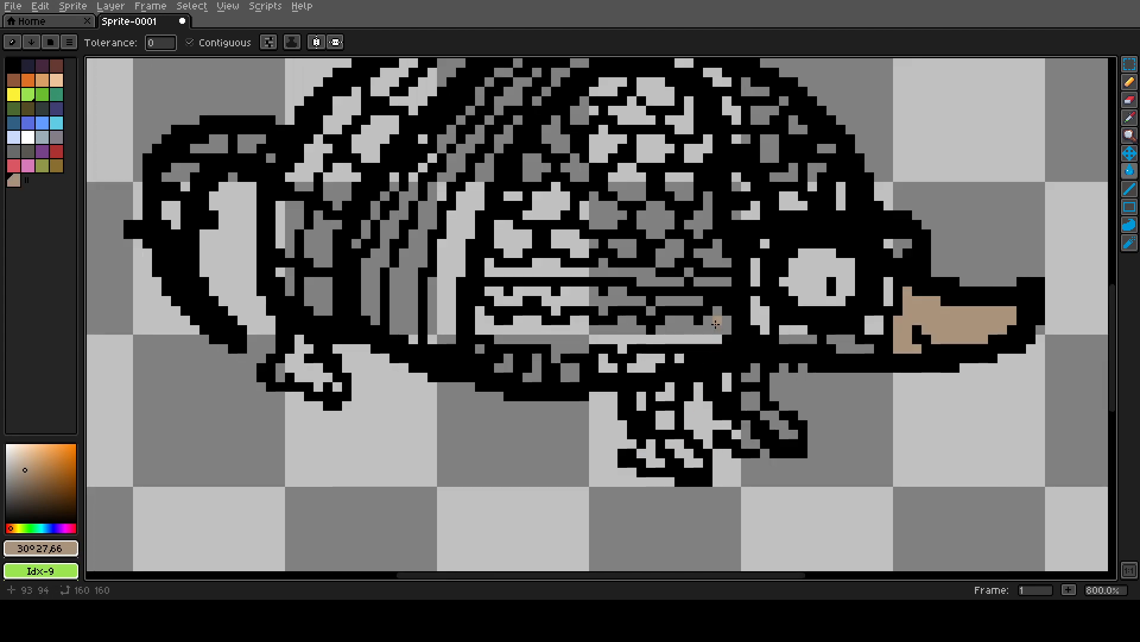
pyautogui.scroll(2, 156, 206)
pyautogui.scroll(-3, 156, 206)
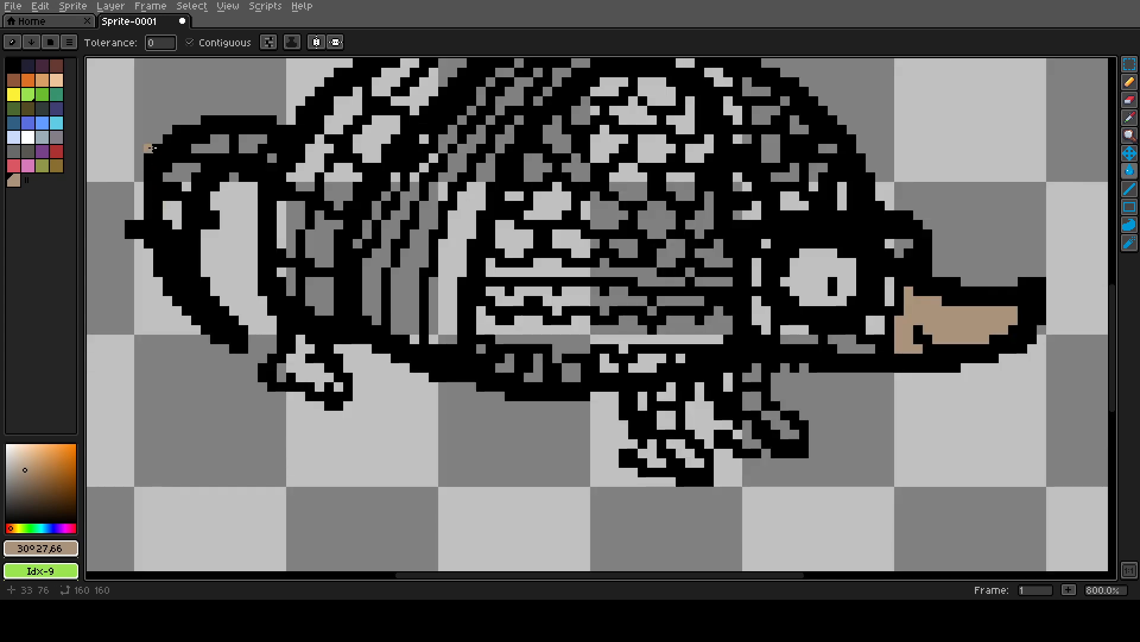
pyautogui.scroll(3, 157, 206)
pyautogui.click(338, 143)
pyautogui.click(390, 166)
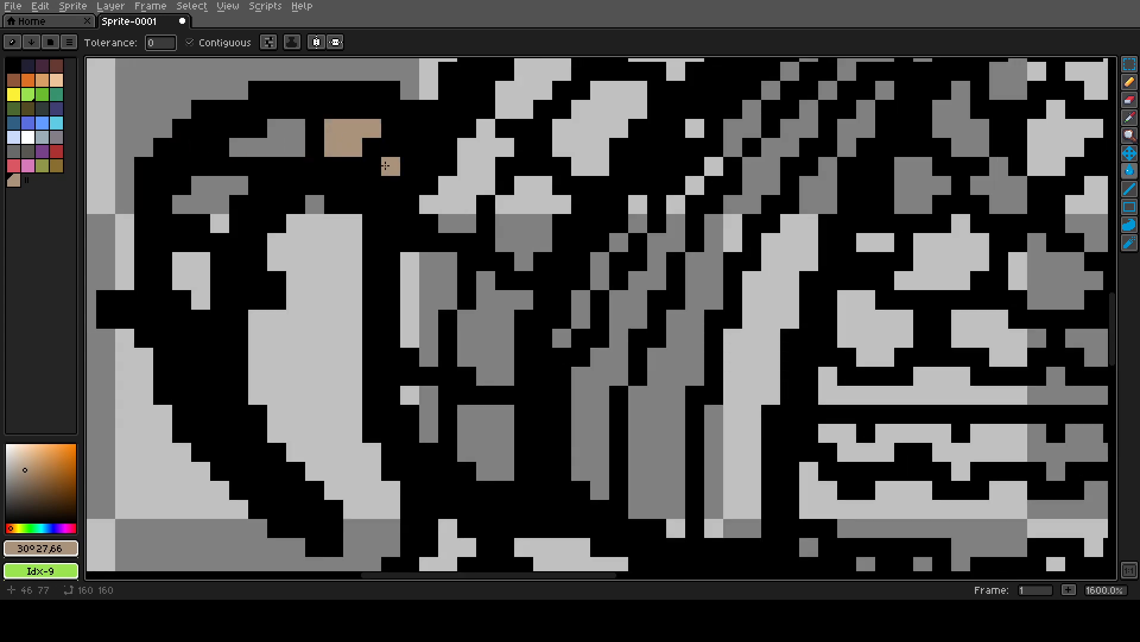
pyautogui.click(294, 146)
pyautogui.click(220, 181)
pyautogui.click(219, 181)
pyautogui.click(200, 261)
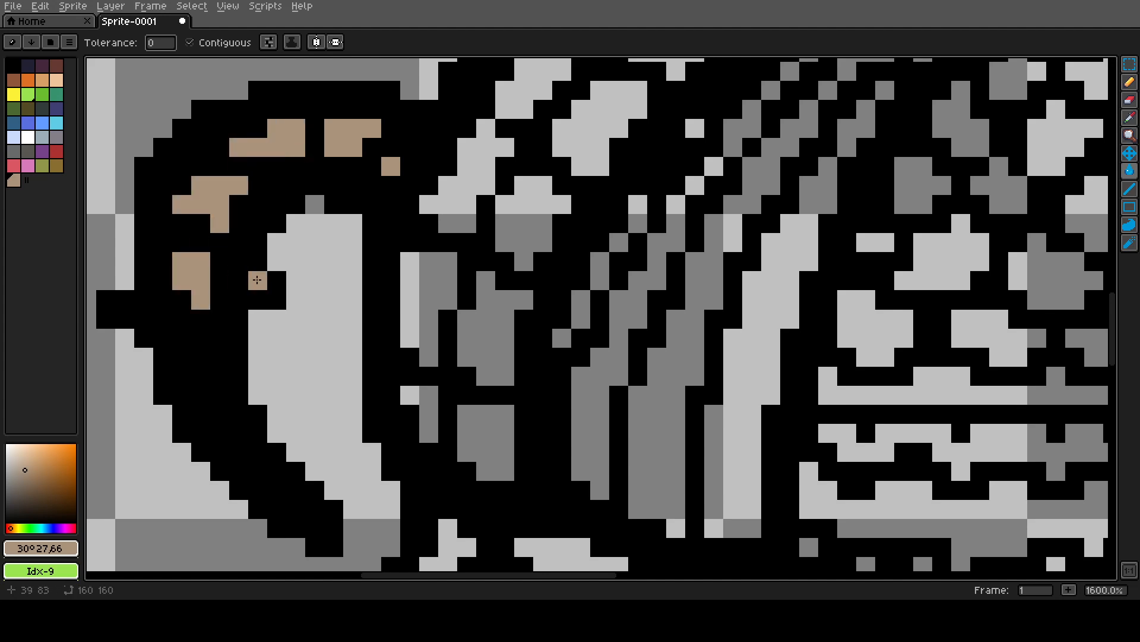
# - Fill the inside of the hind foot with the muted tan, keeping the outline black
pyautogui.scroll(-1, 353, 283)
pyautogui.click(419, 487)
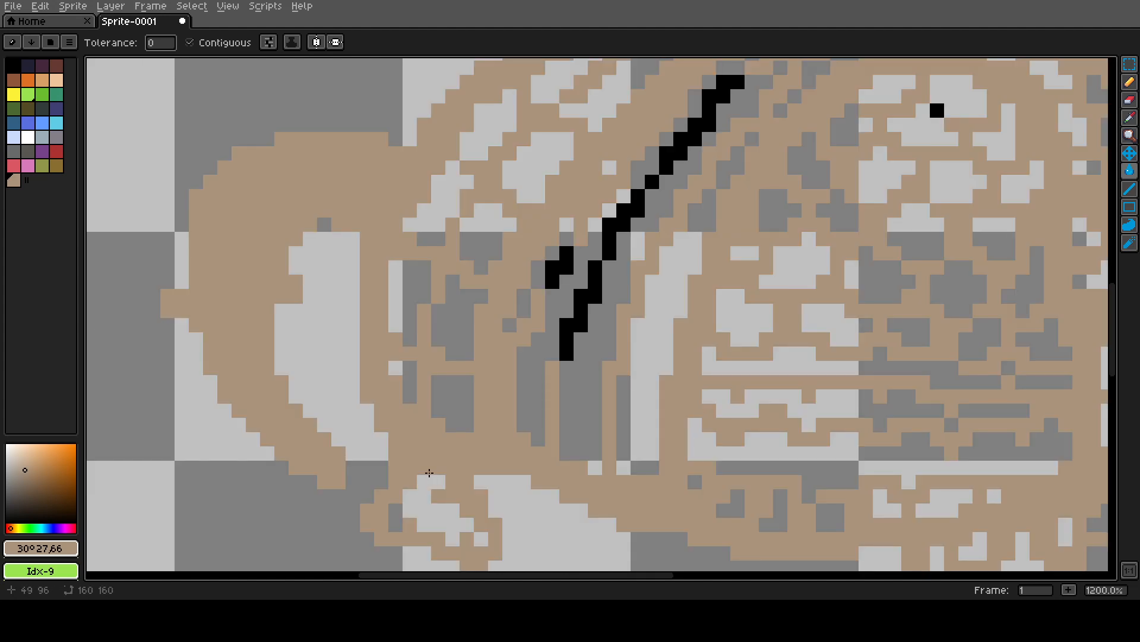
pyautogui.hotkey('ctrl', 'z')
pyautogui.click(430, 487)
pyautogui.scroll(-2, 404, 463)
pyautogui.scroll(2, 386, 434)
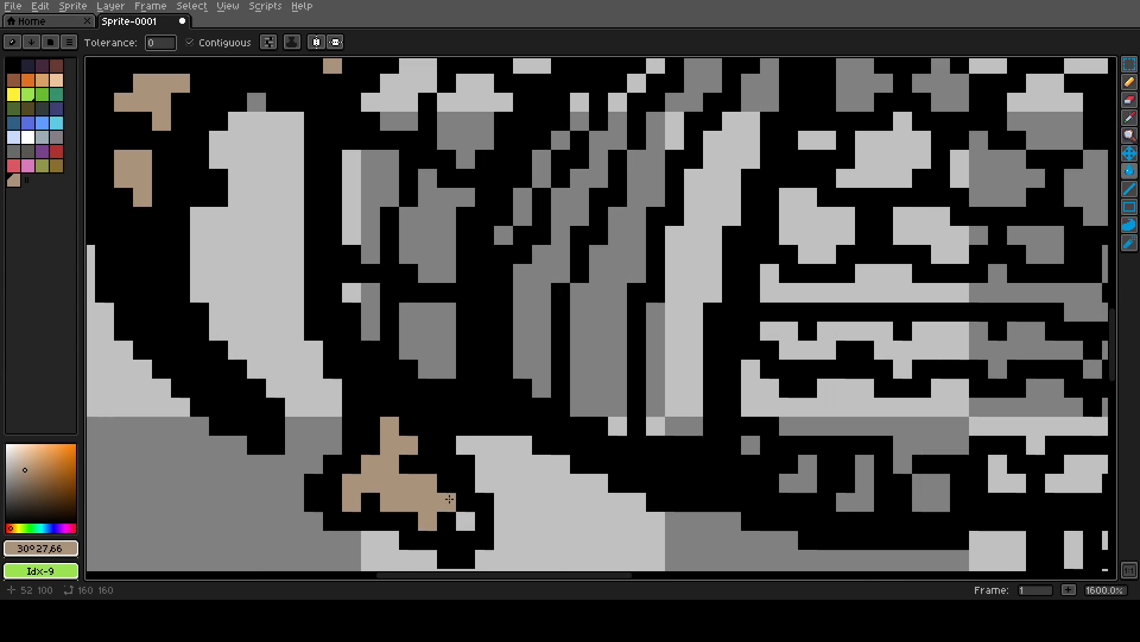
# - Fill the rear strips and rear claw areas of both front legs with the muted tan
pyautogui.scroll(-4, 385, 432)
pyautogui.scroll(5, 385, 432)
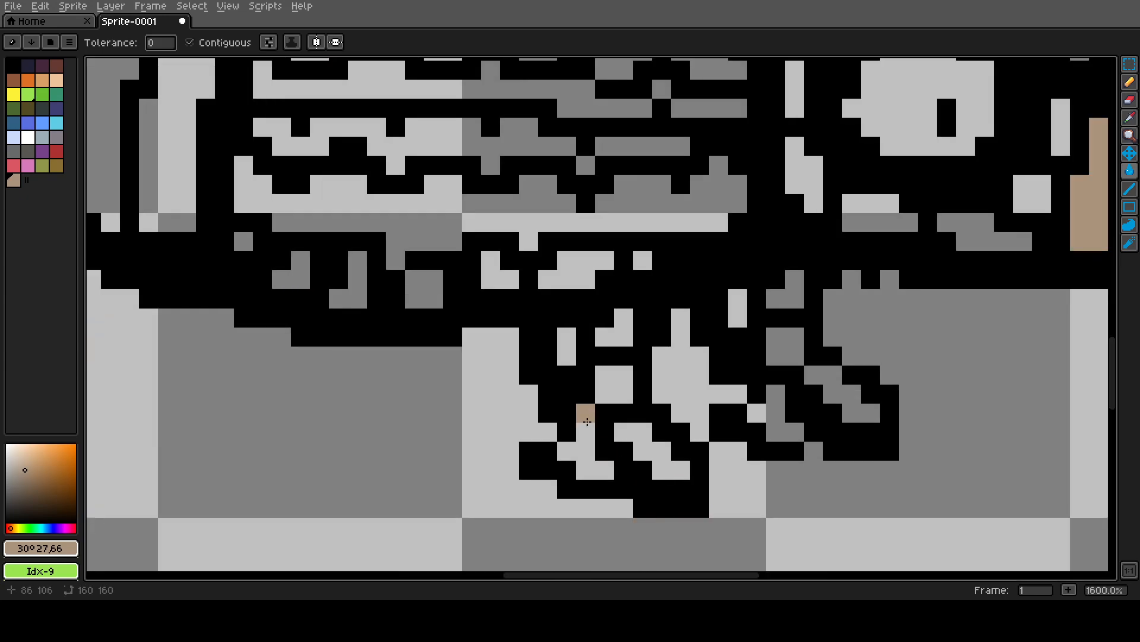
pyautogui.click(583, 451)
pyautogui.click(570, 340)
pyautogui.click(570, 356)
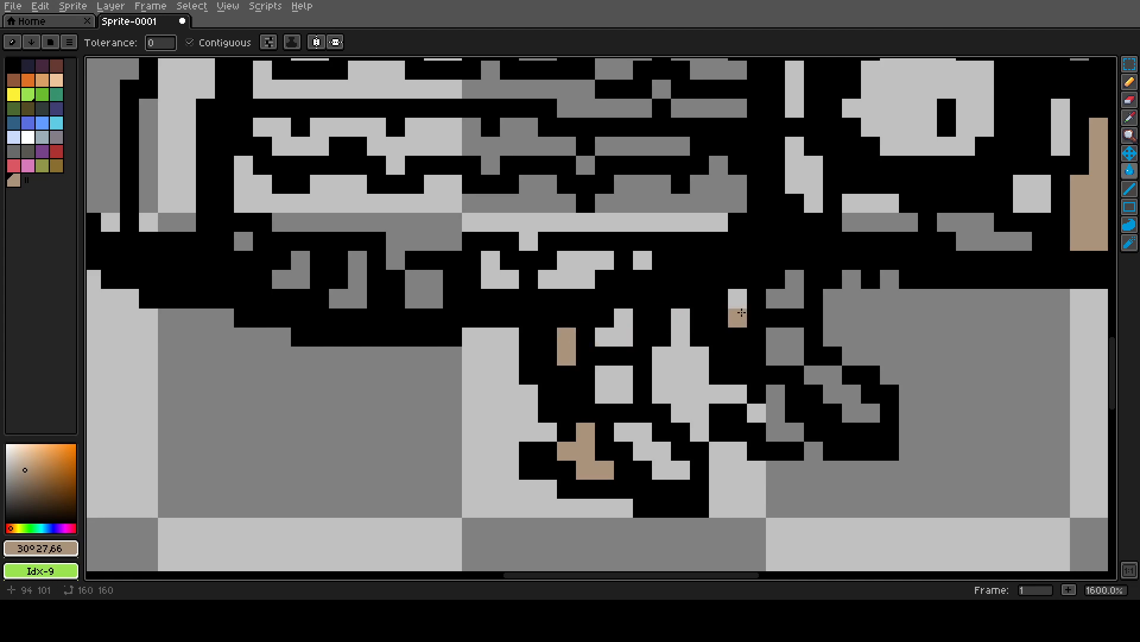
pyautogui.click(738, 308)
pyautogui.click(778, 409)
pyautogui.scroll(-5, 679, 440)
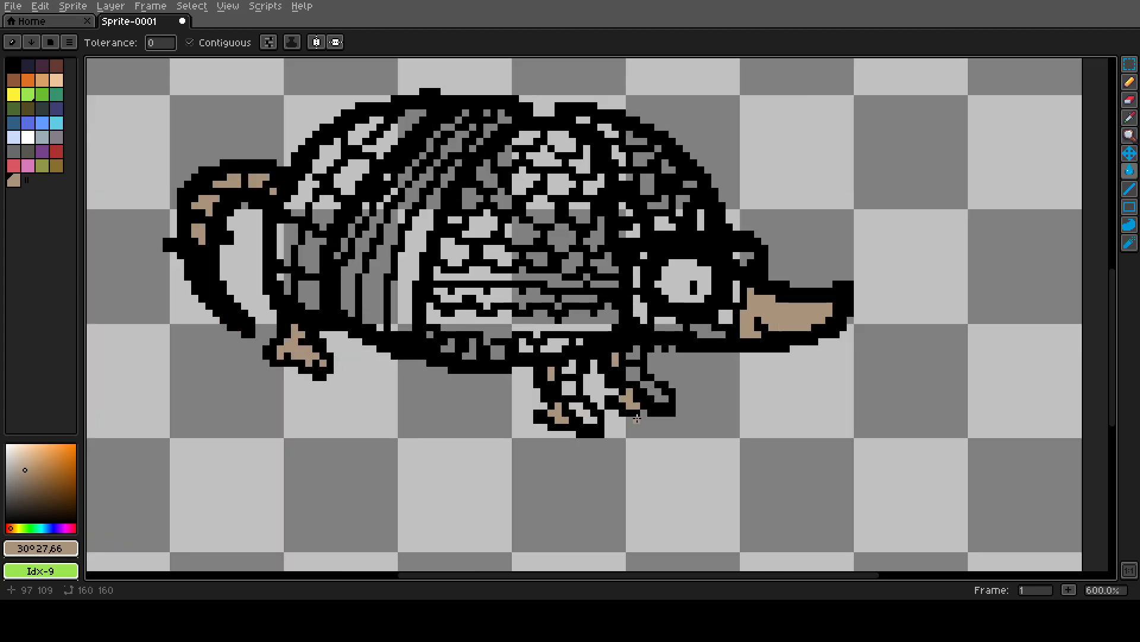
# - Mix a darker brown (HSB 30°, 25, 56) and fill the two small patches between the shell and the head
pyautogui.scroll(1, 636, 324)
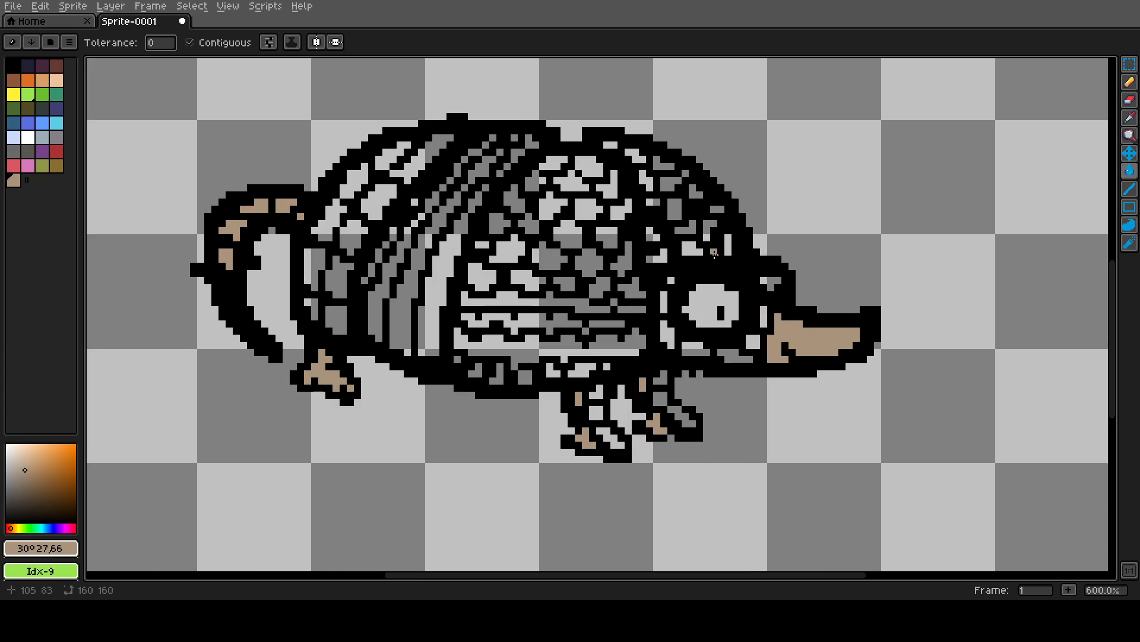
pyautogui.scroll(4, 648, 201)
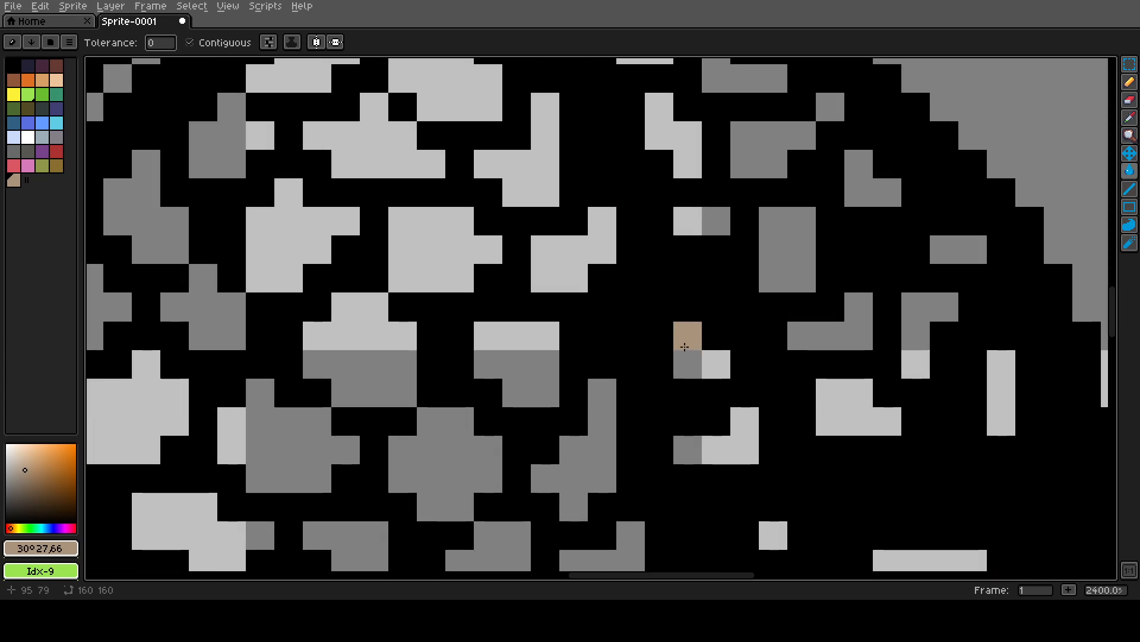
pyautogui.click(23, 478)
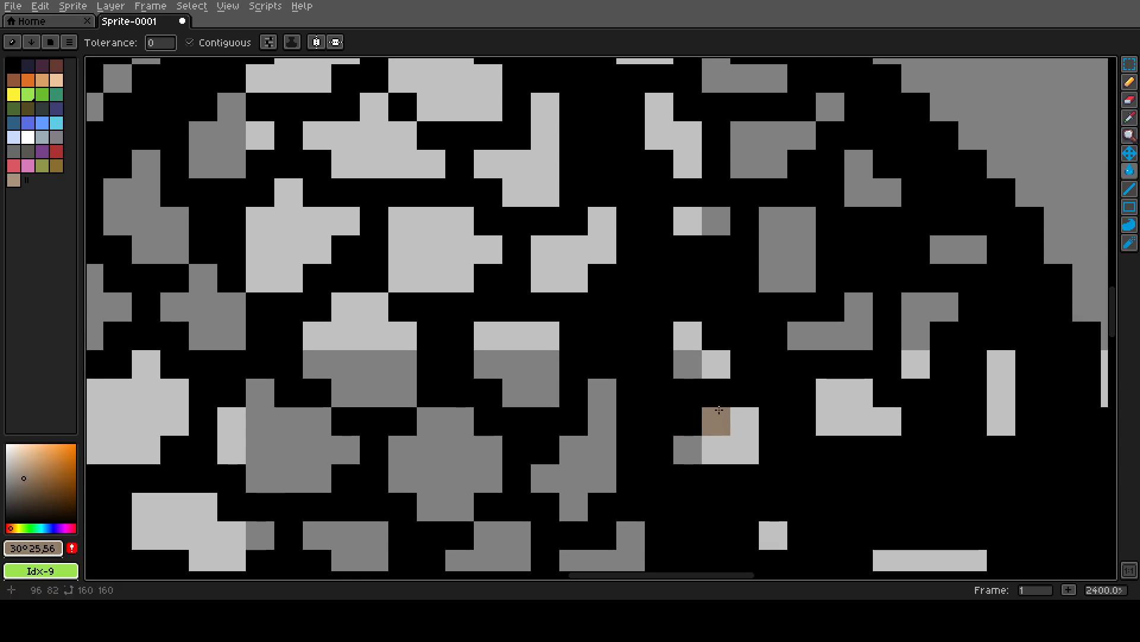
pyautogui.click(708, 362)
pyautogui.click(738, 415)
pyautogui.scroll(-6, 490, 328)
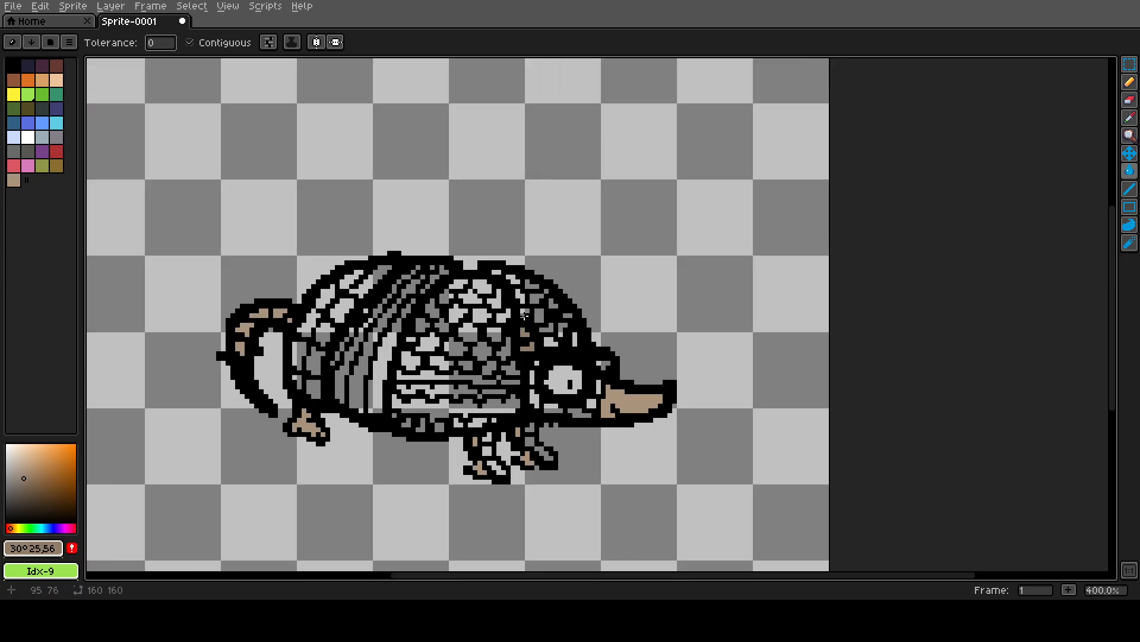
pyautogui.scroll(-1, 469, 373)
pyautogui.scroll(1, 499, 370)
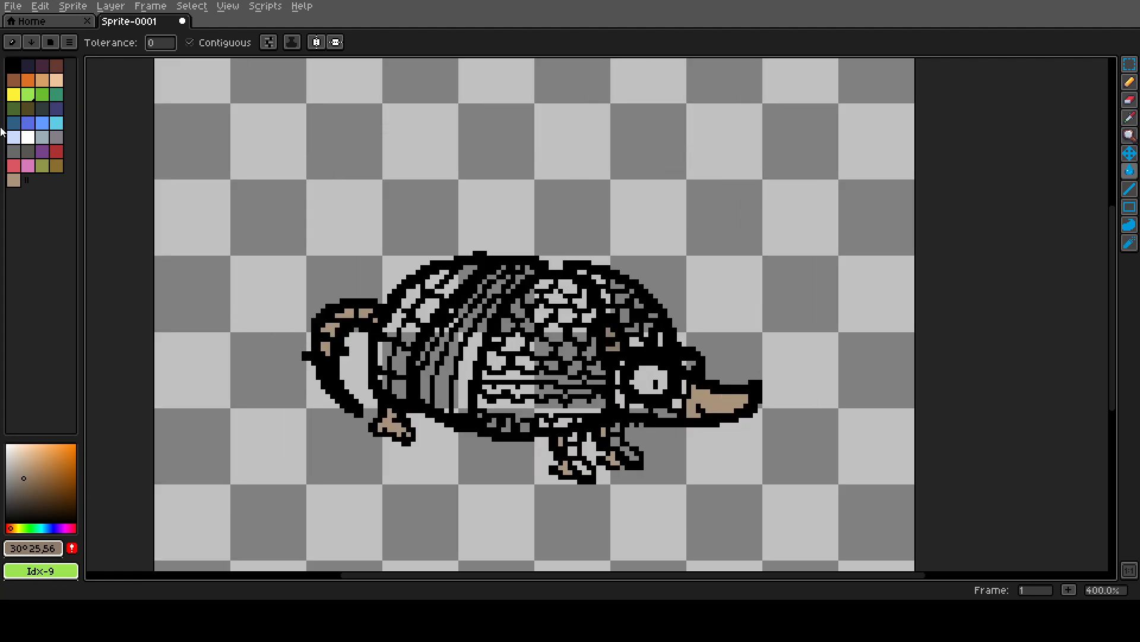
pyautogui.click(13, 180)
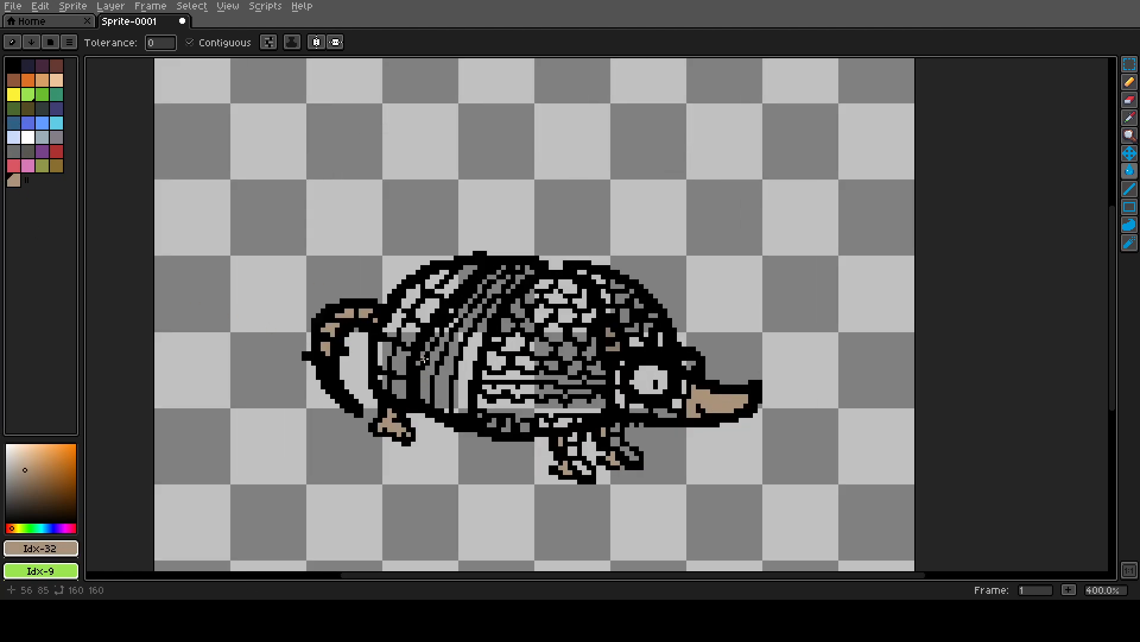
pyautogui.scroll(2, 424, 359)
pyautogui.scroll(-1, 445, 348)
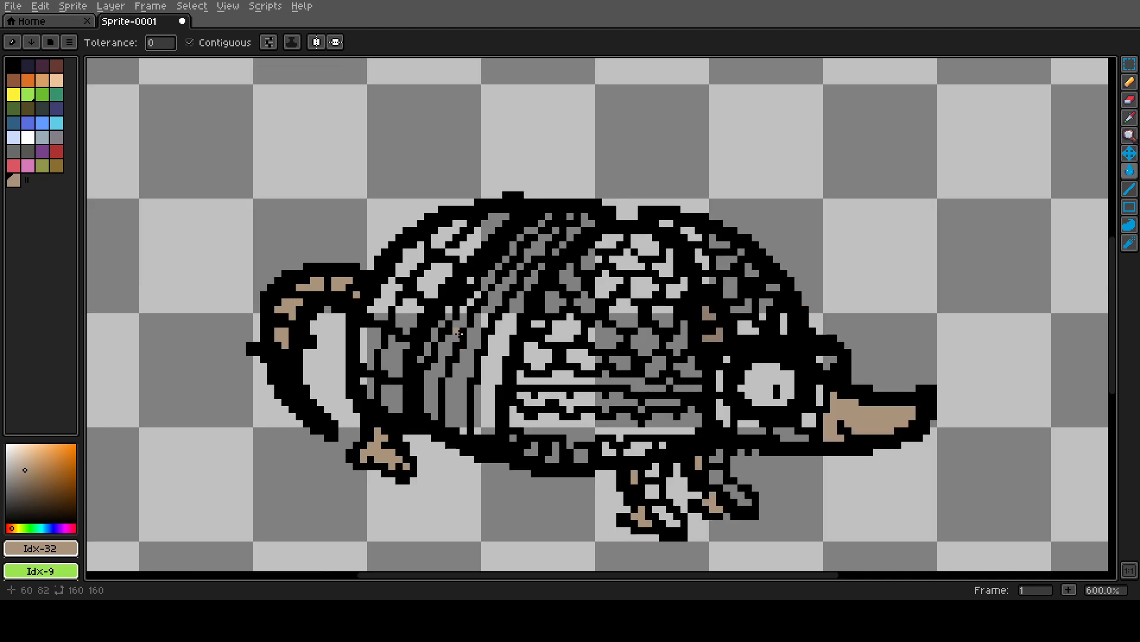
pyautogui.scroll(1, 628, 362)
pyautogui.click(630, 352)
pyautogui.scroll(-1, 559, 309)
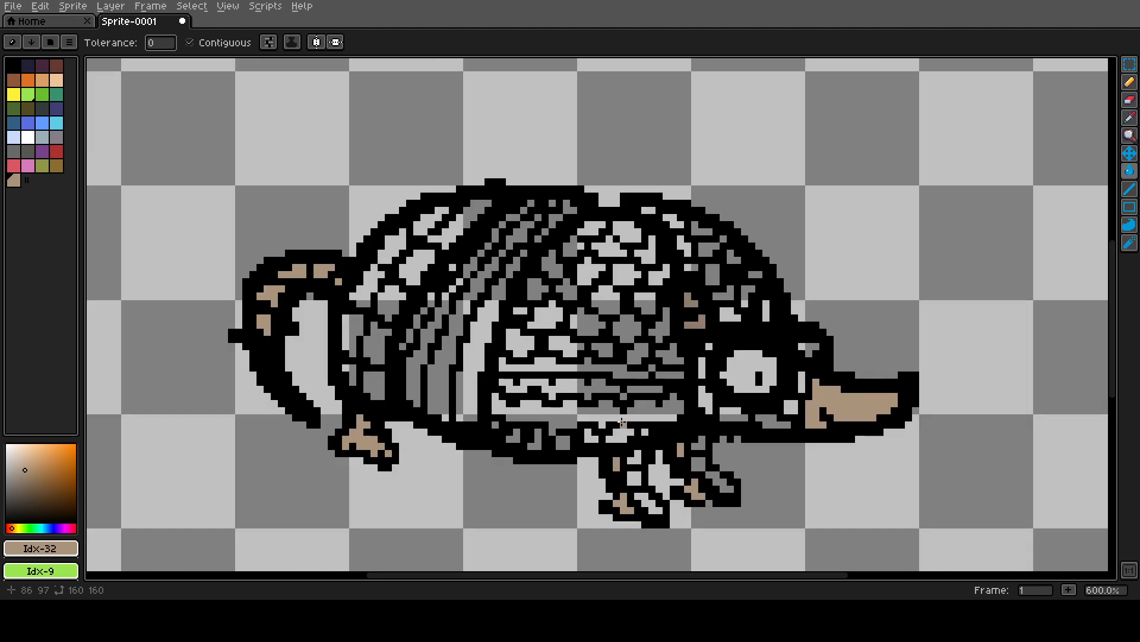
pyautogui.scroll(1, 623, 422)
pyautogui.scroll(-1, 633, 408)
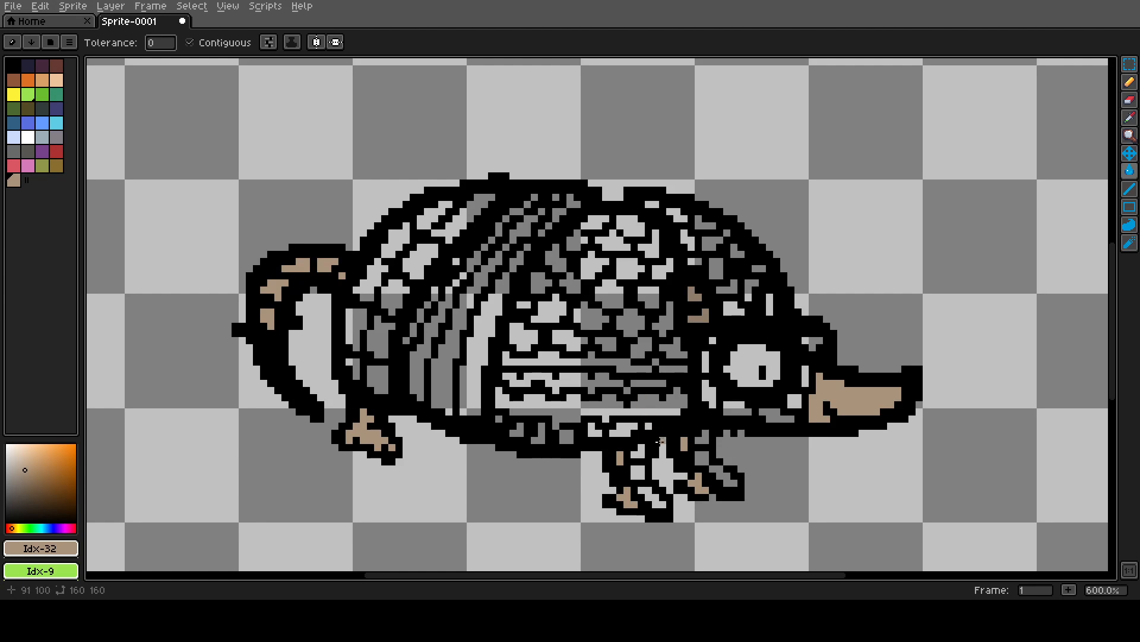
pyautogui.scroll(1, 659, 441)
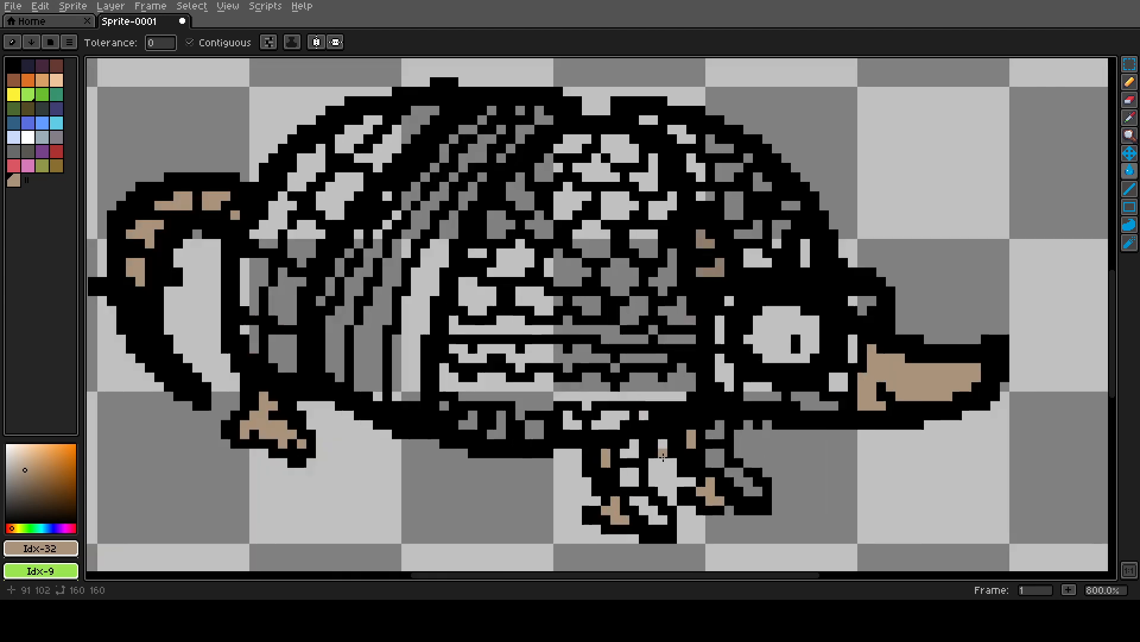
# - Mix an olive brown (HSB 42°, 48, 50) from palette colour Idx-31 and fill the jagged band across the lower shell
pyautogui.click(59, 167)
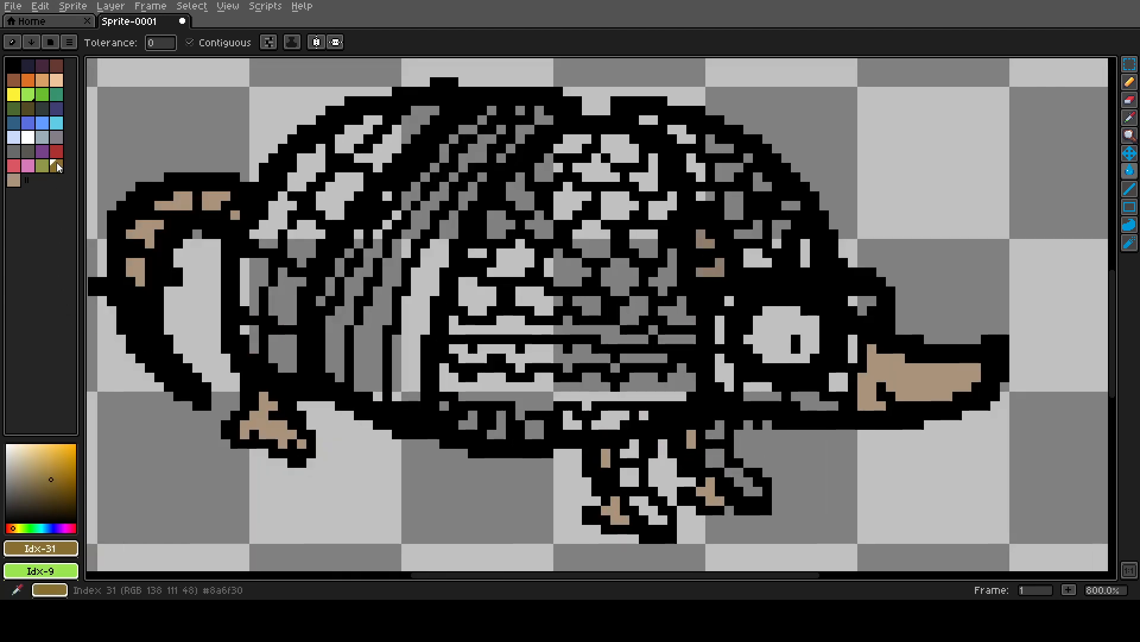
pyautogui.click(40, 482)
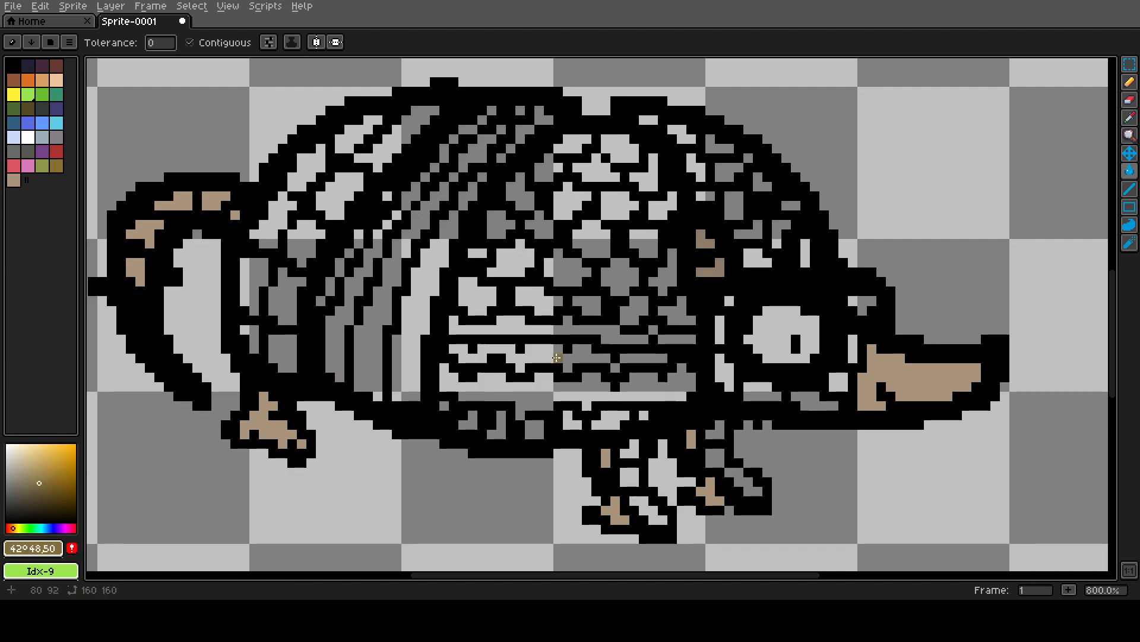
pyautogui.click(557, 357)
pyautogui.click(633, 357)
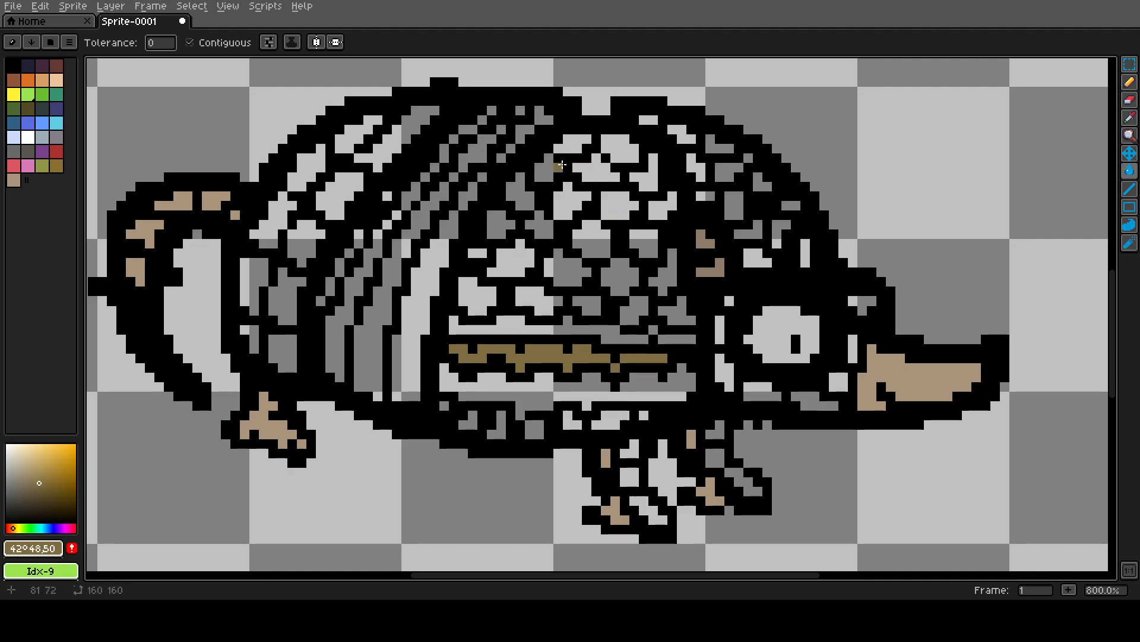
# - Fill alternate rows of scales on the upper front shell, the second and fourth, with the olive brown
pyautogui.click(560, 166)
pyautogui.click(595, 170)
pyautogui.click(645, 173)
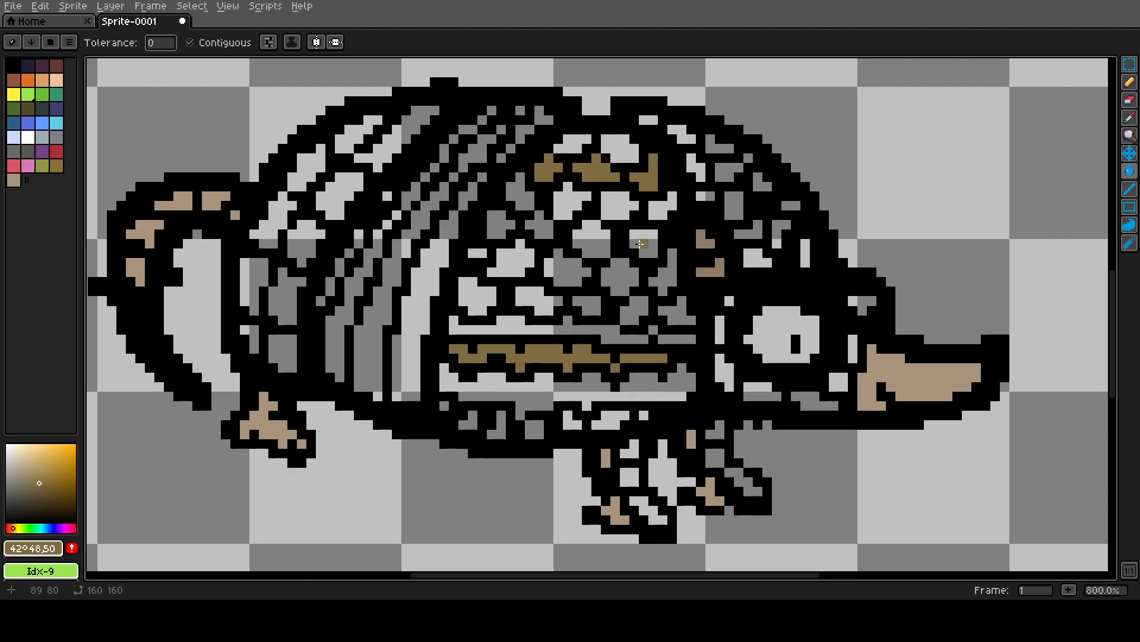
pyautogui.click(640, 243)
pyautogui.click(607, 241)
pyautogui.click(545, 226)
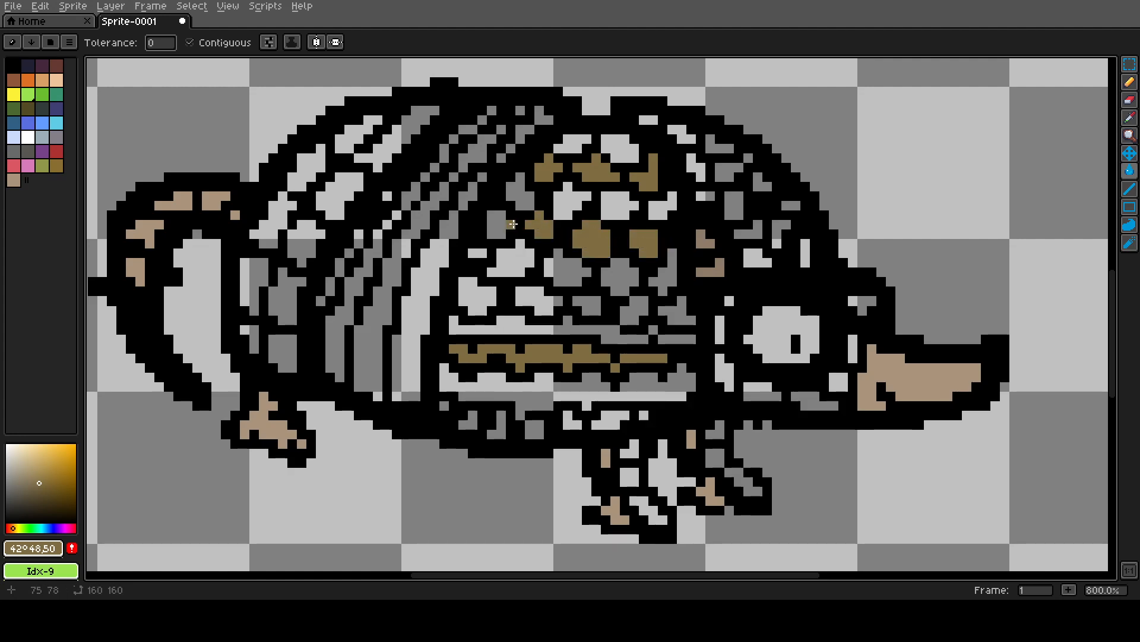
pyautogui.click(495, 222)
# - Fill the row of scales just above the horizontal shell bands with the olive brown
pyautogui.click(475, 285)
pyautogui.click(530, 294)
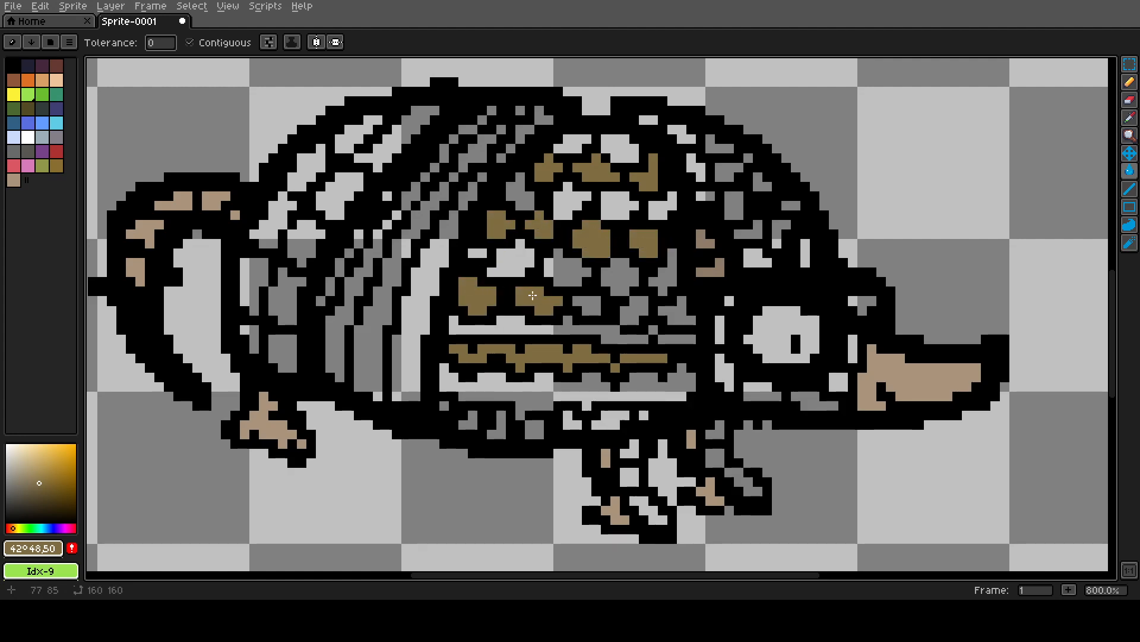
pyautogui.click(588, 306)
pyautogui.click(636, 307)
pyautogui.click(672, 311)
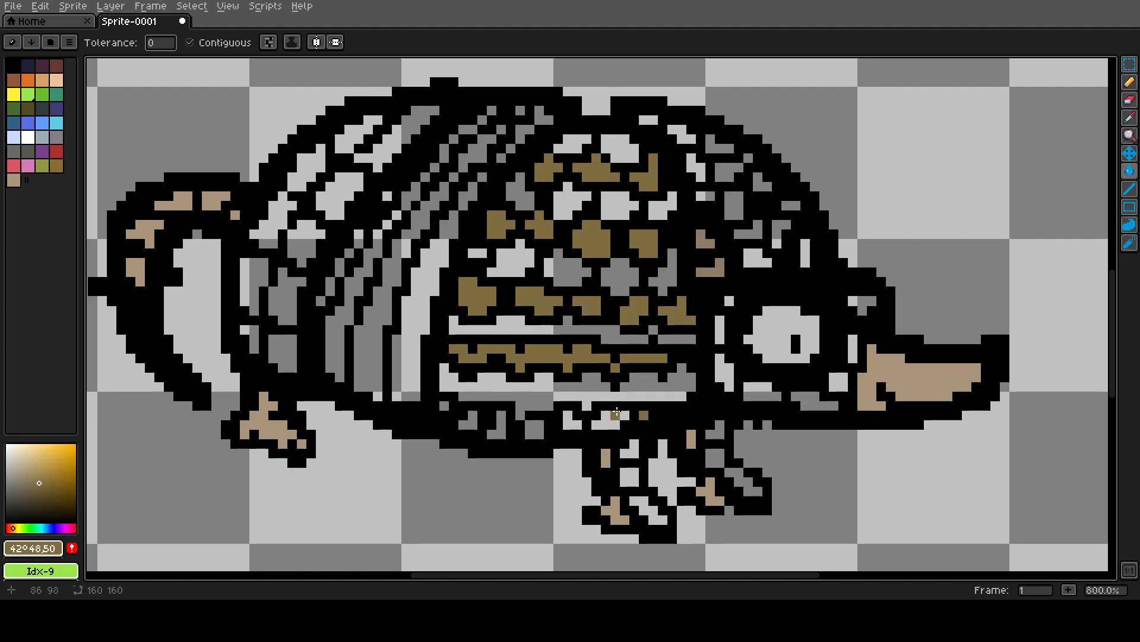
# - Fill the row of small scales along the shell's bottom edge with the olive brown
pyautogui.click(617, 412)
pyautogui.click(569, 423)
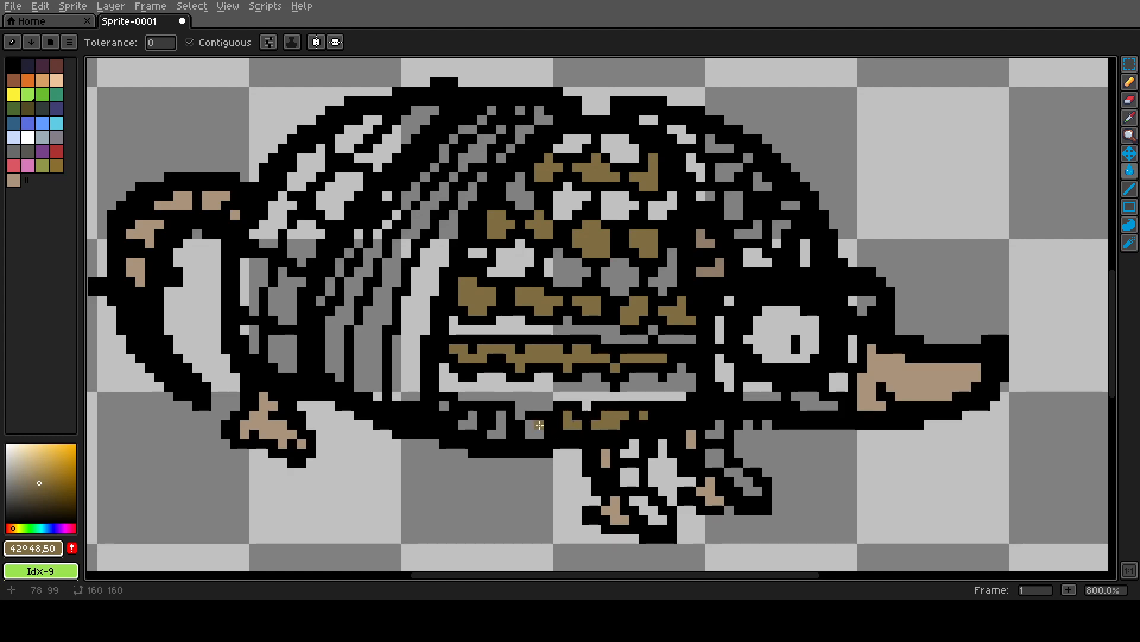
pyautogui.click(499, 426)
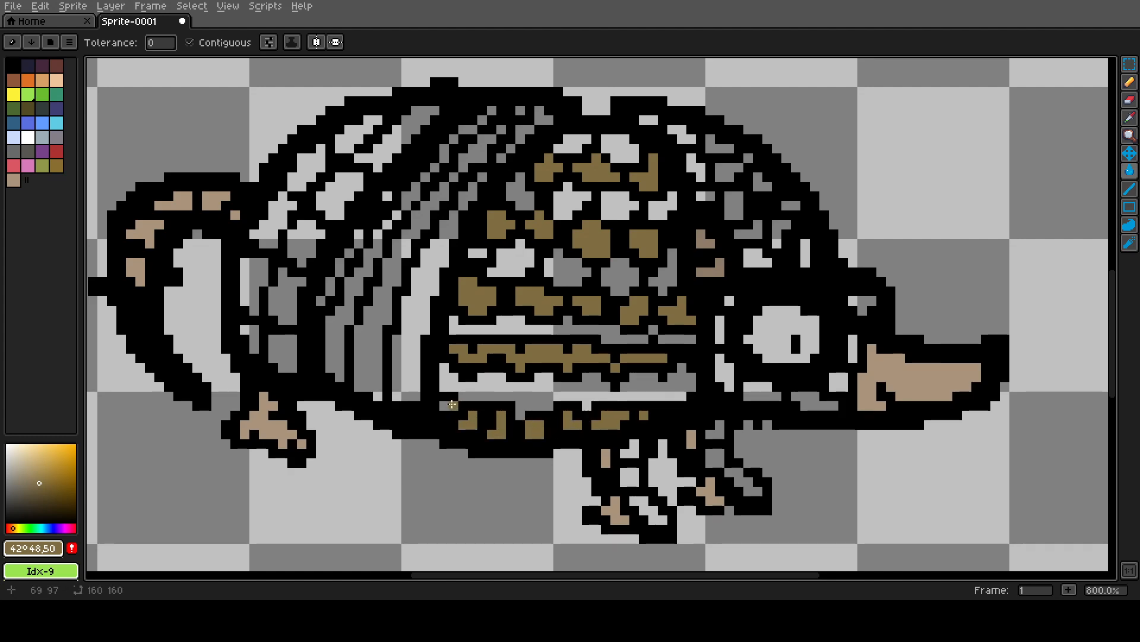
pyautogui.click(448, 406)
# - Fill scattered scales on the top and forehead of the armadillo's head with the olive brown
pyautogui.click(617, 205)
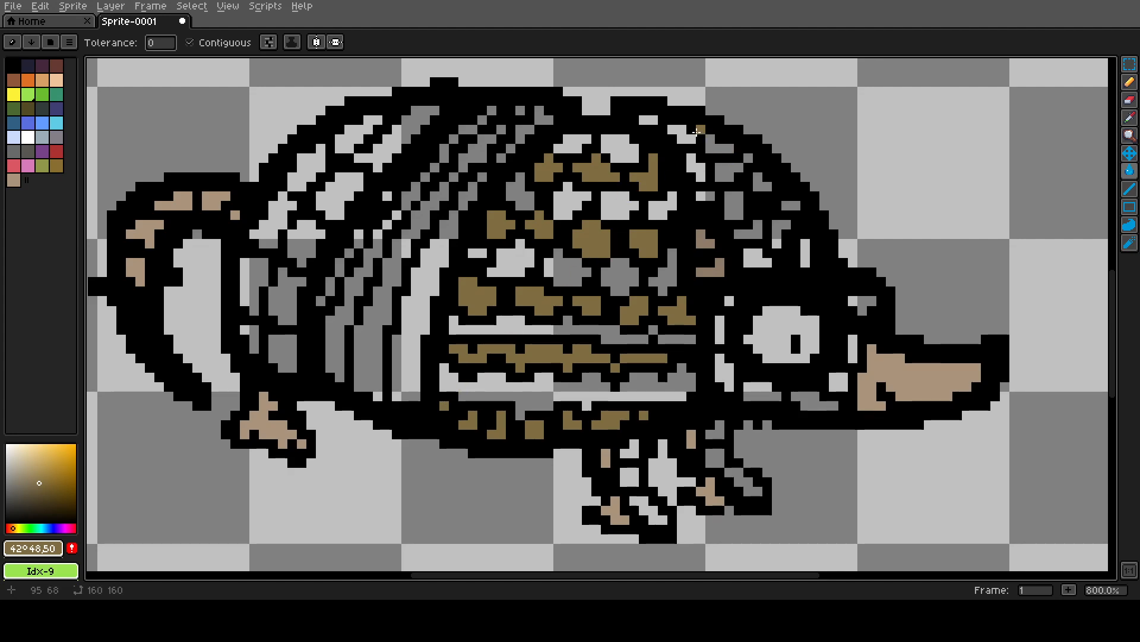
pyautogui.click(690, 137)
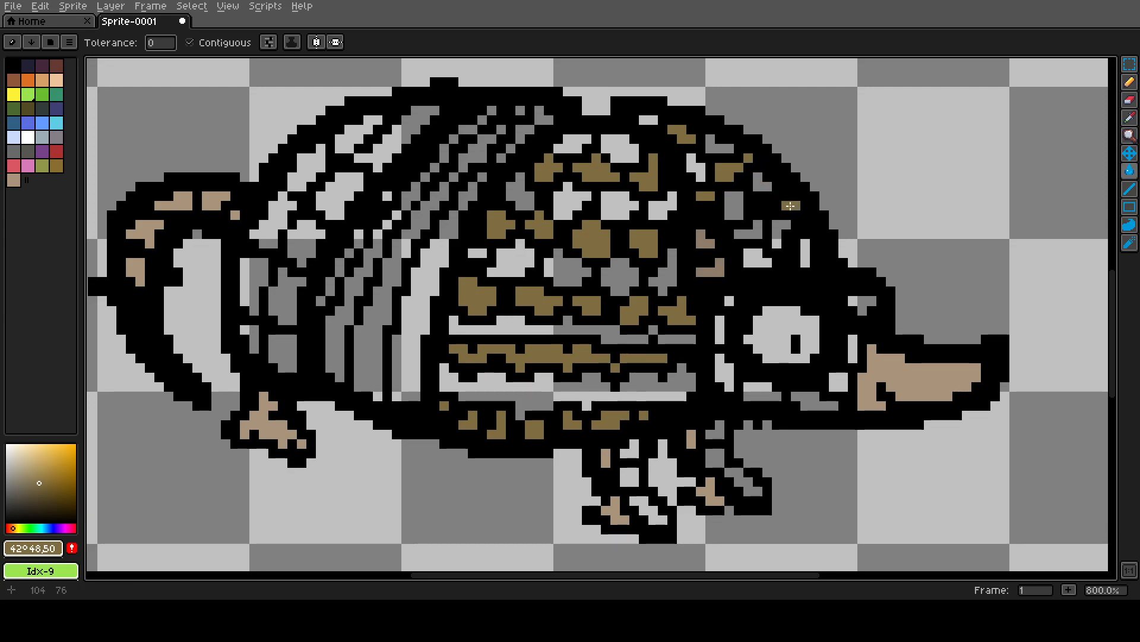
pyautogui.click(766, 229)
pyautogui.click(809, 249)
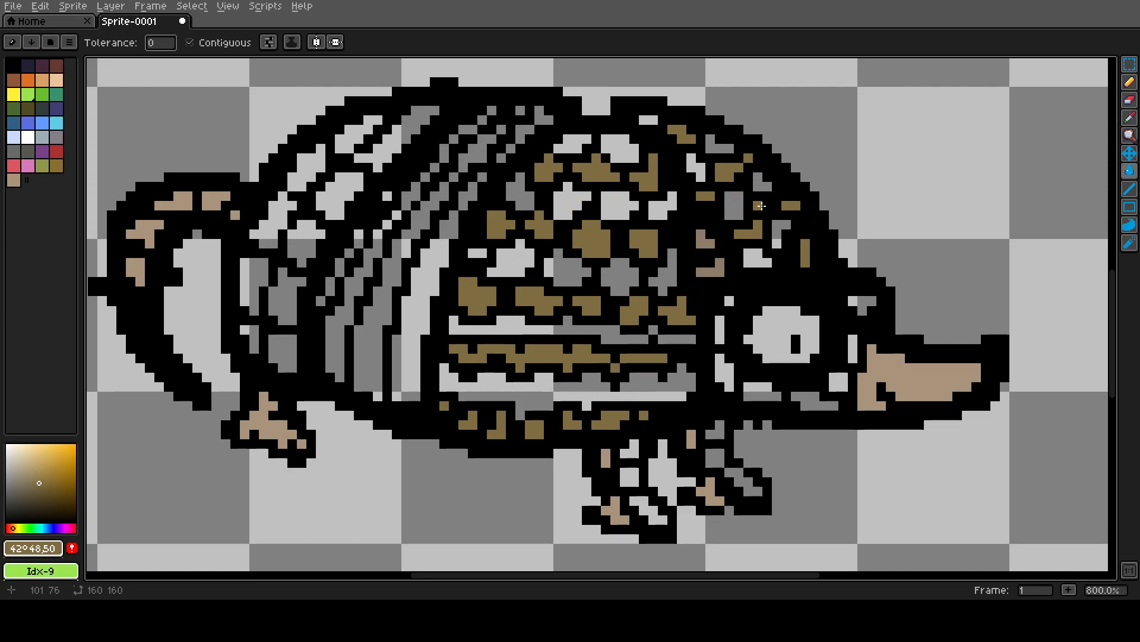
# - Draw the front ear's shape in olive brown with the Pencil and bridge the two brown patches of the rear ear
pyautogui.press('g')
pyautogui.scroll(5, 842, 211)
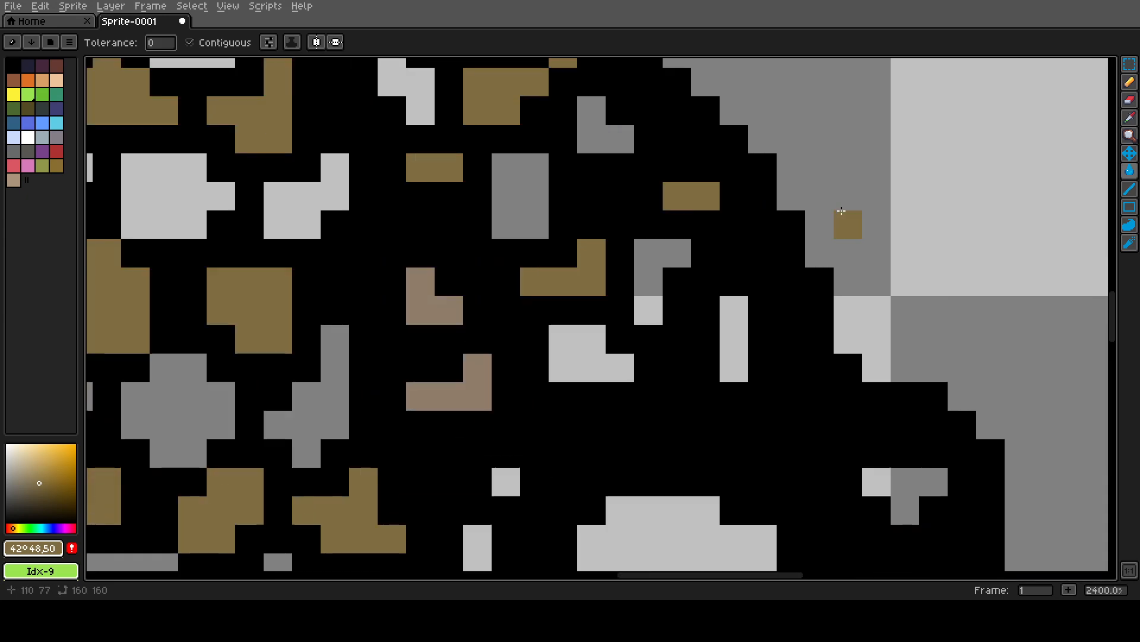
pyautogui.scroll(-2, 842, 211)
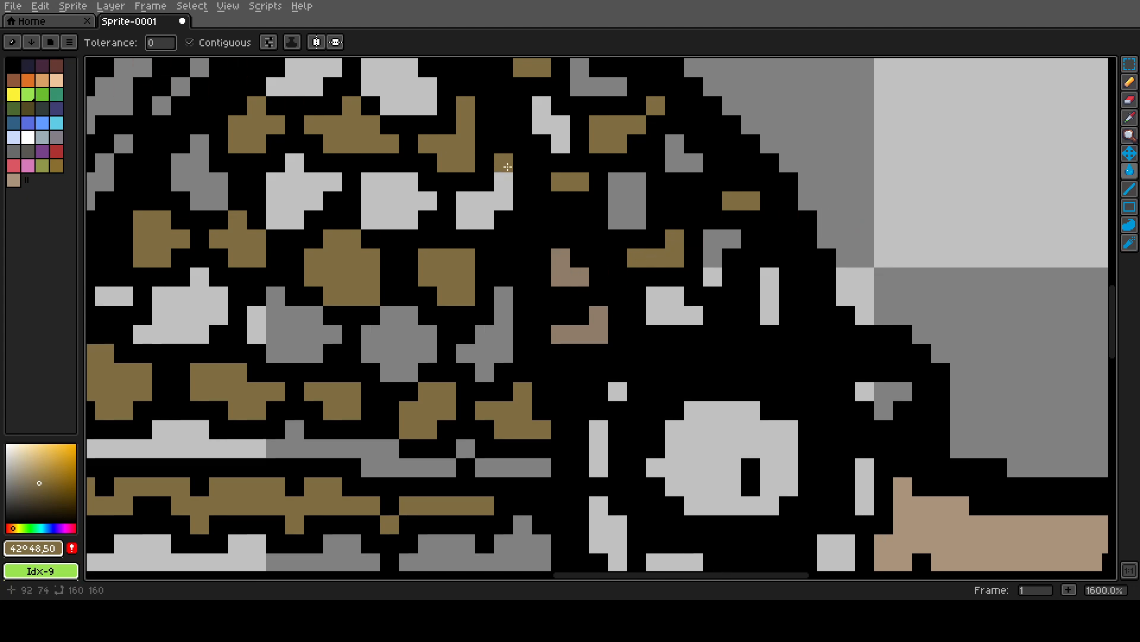
pyautogui.press('b')
pyautogui.moveTo(565, 305)
pyautogui.mouseDown()
pyautogui.moveTo(578, 313)
pyautogui.moveTo(597, 296)
pyautogui.mouseUp()
pyautogui.moveTo(767, 276)
pyautogui.mouseDown()
pyautogui.moveTo(770, 314)
pyautogui.moveTo(787, 315)
pyautogui.mouseUp()
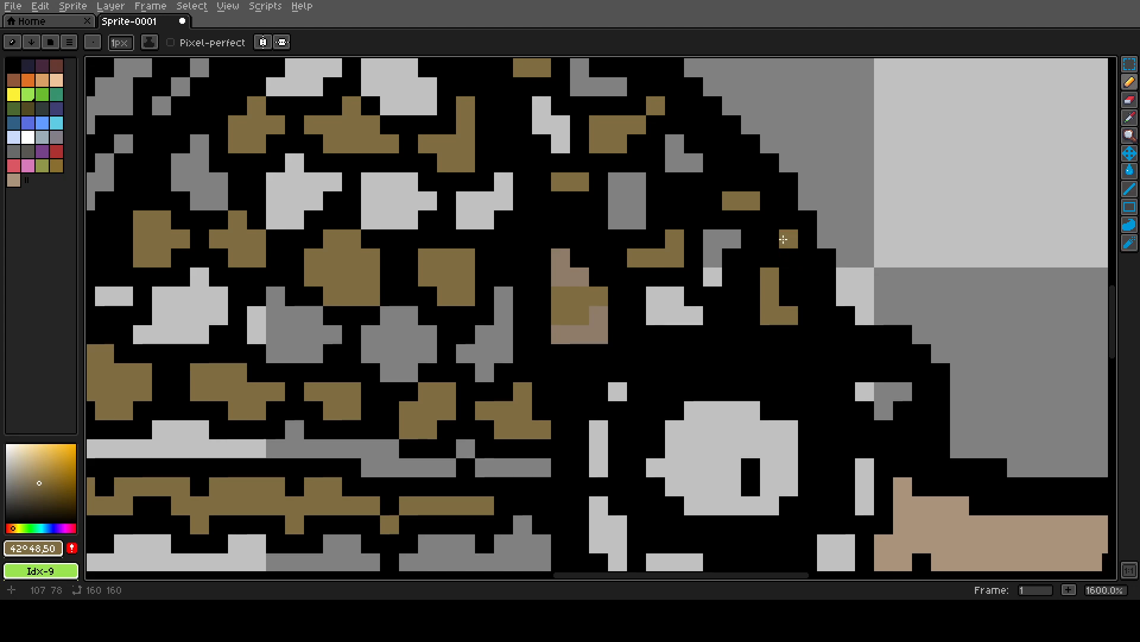
pyautogui.moveTo(781, 250)
pyautogui.mouseDown()
pyautogui.moveTo(791, 296)
pyautogui.moveTo(763, 294)
pyautogui.mouseUp()
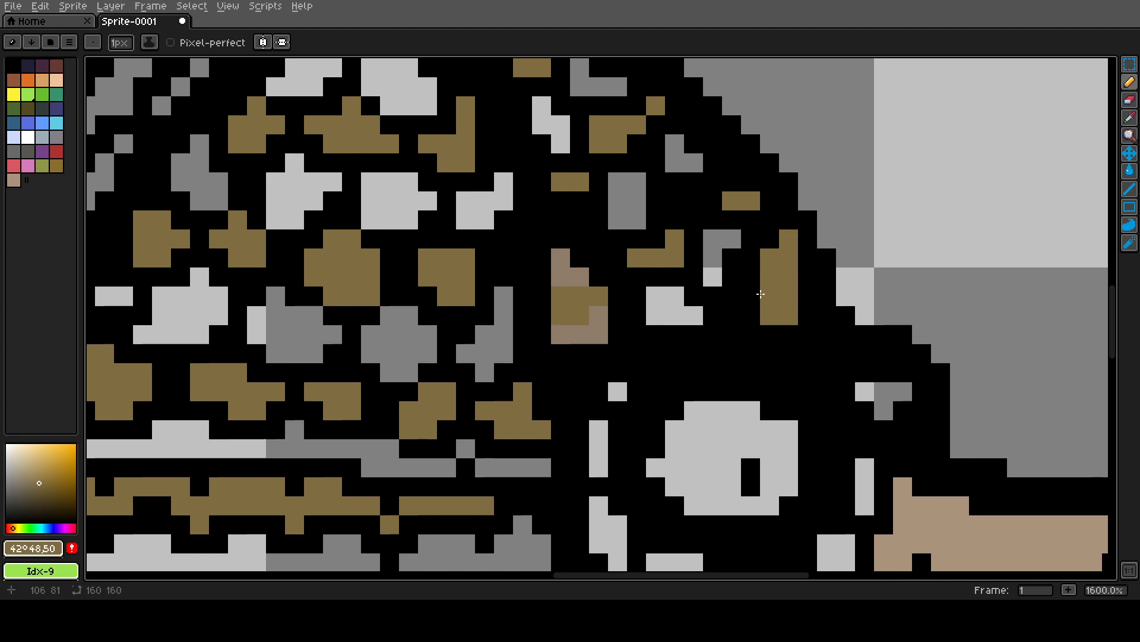
pyautogui.click(750, 297)
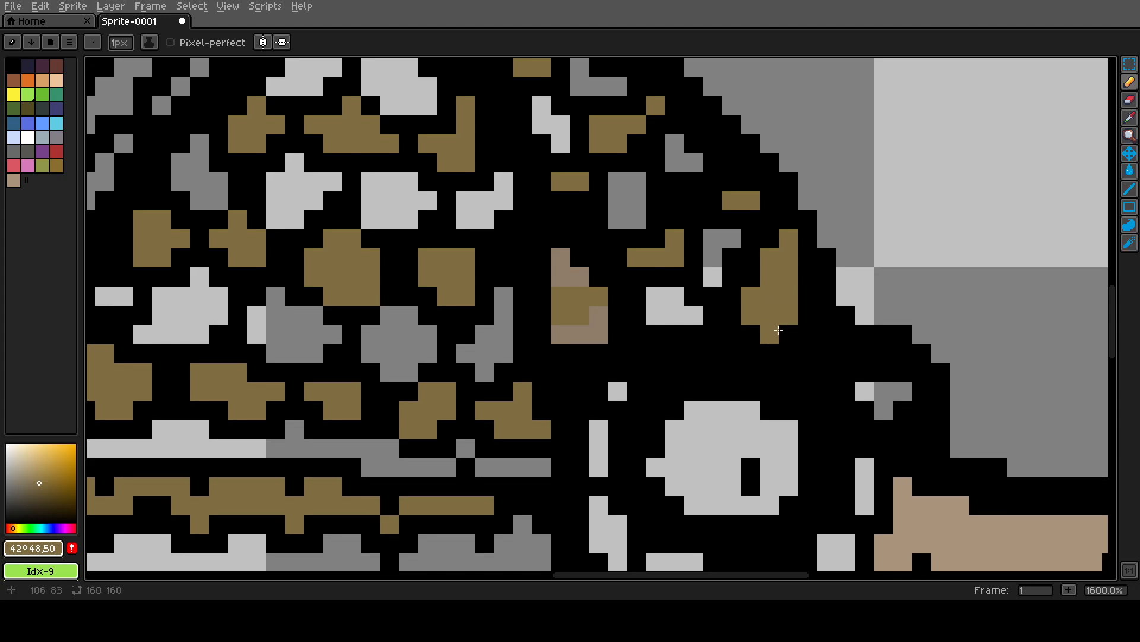
pyautogui.click(807, 316)
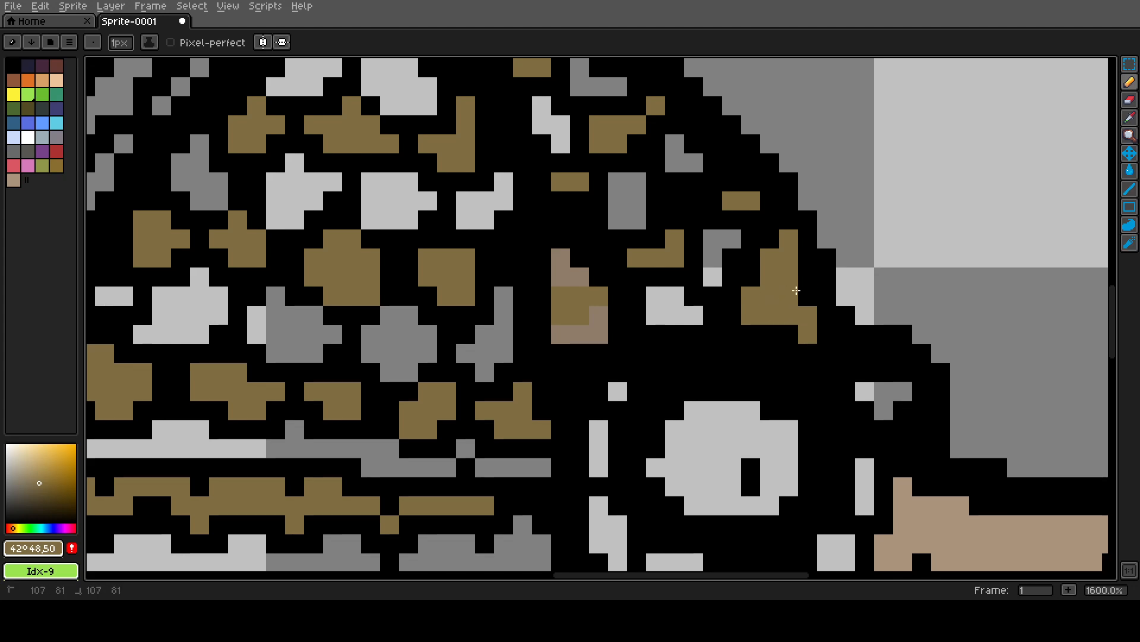
# - Extend the rear ear downward with olive brown pixels and fill its remaining lighter brown patches to match
pyautogui.scroll(-4, 594, 297)
pyautogui.scroll(6, 576, 309)
pyautogui.click(578, 330)
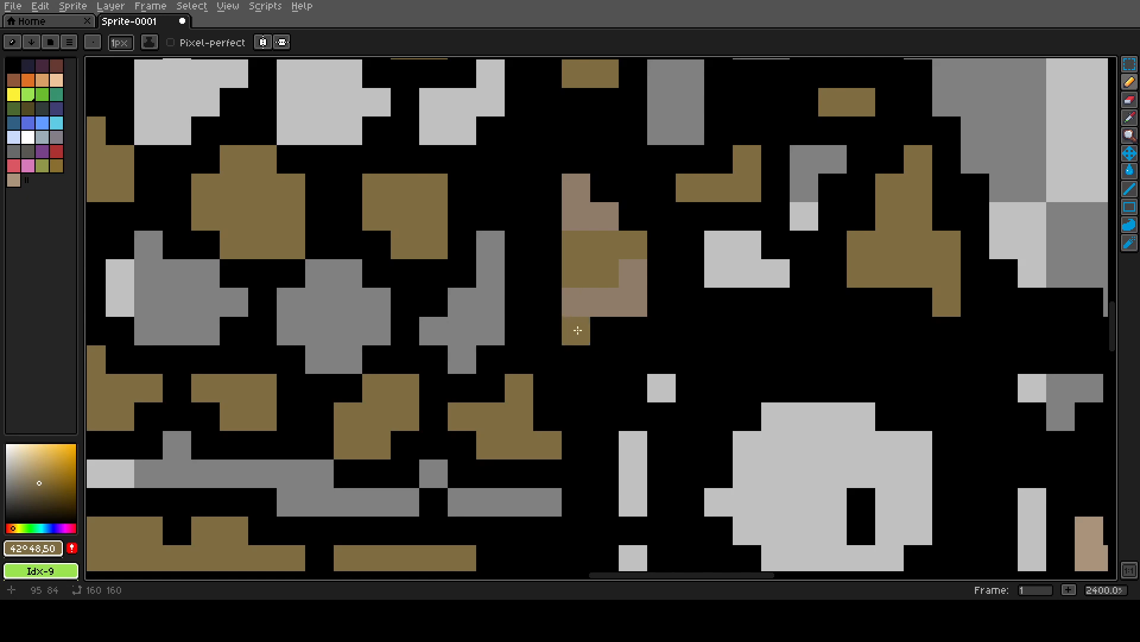
pyautogui.click(575, 359)
pyautogui.click(604, 330)
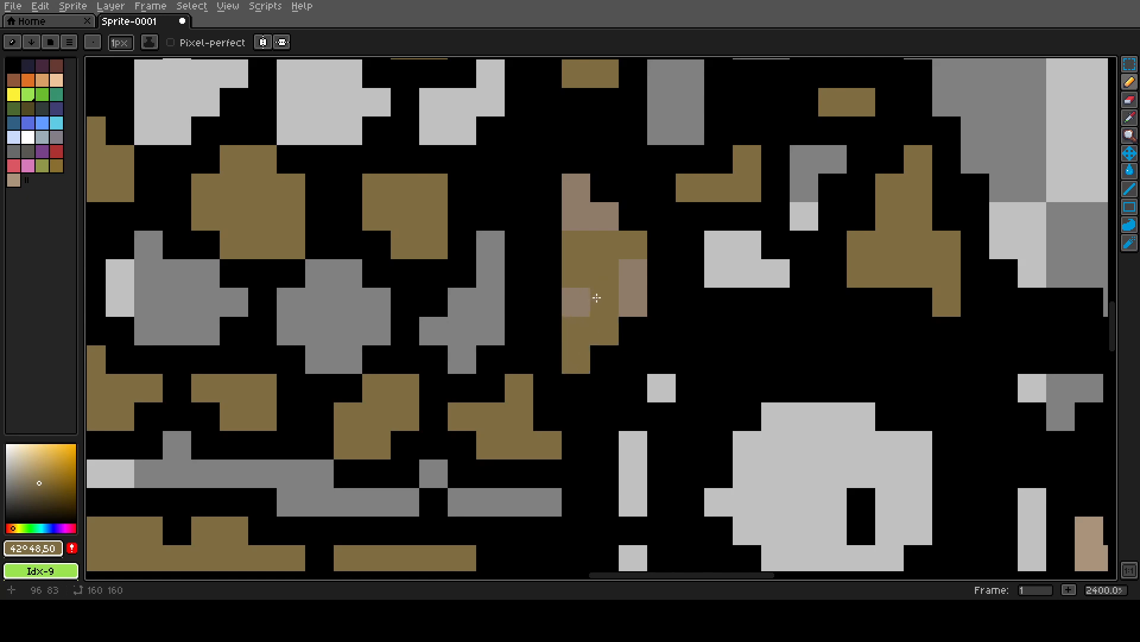
pyautogui.press('g')
pyautogui.click(633, 288)
pyautogui.click(577, 303)
pyautogui.click(588, 223)
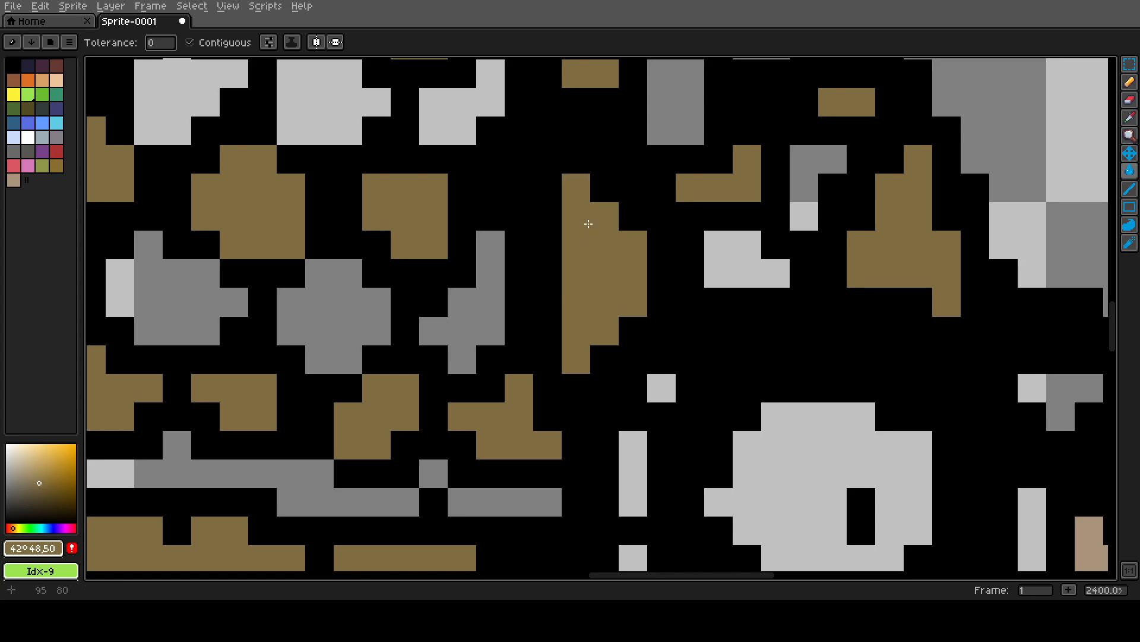
pyautogui.scroll(-4, 542, 249)
pyautogui.scroll(4, 619, 234)
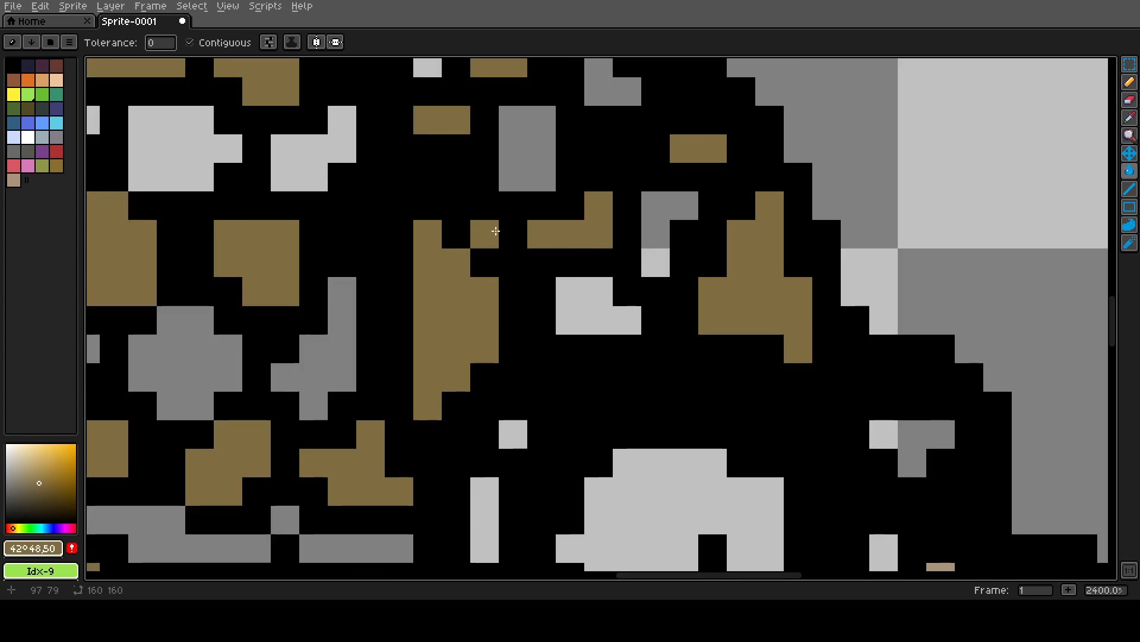
# - Recolour both ears with the tan palette colour Idx-32
pyautogui.click(14, 180)
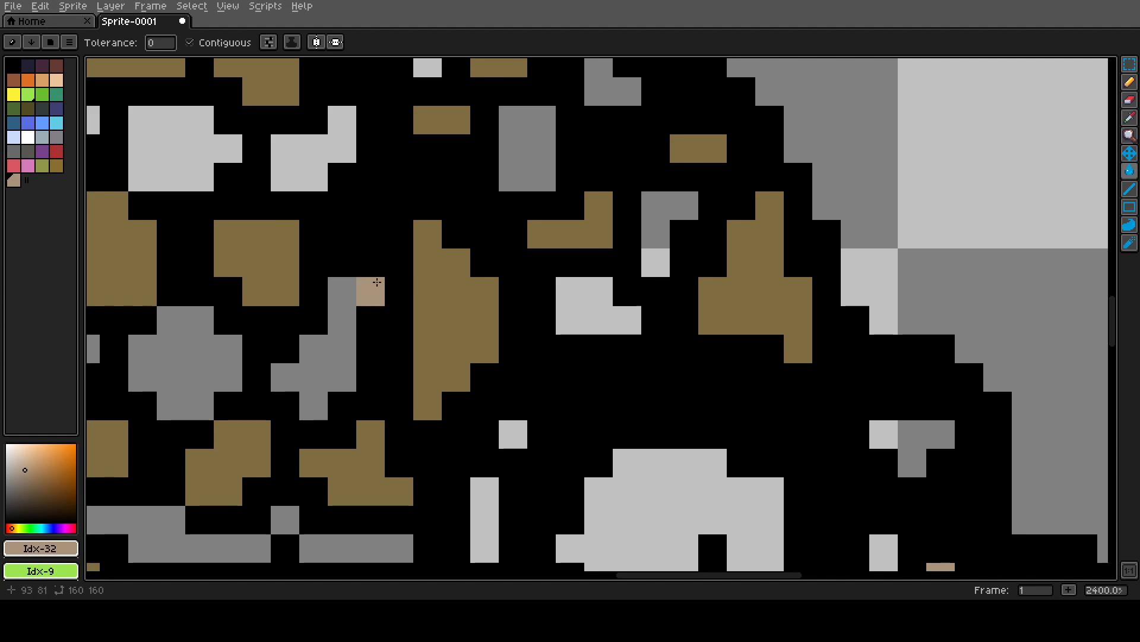
pyautogui.click(481, 292)
pyautogui.click(710, 266)
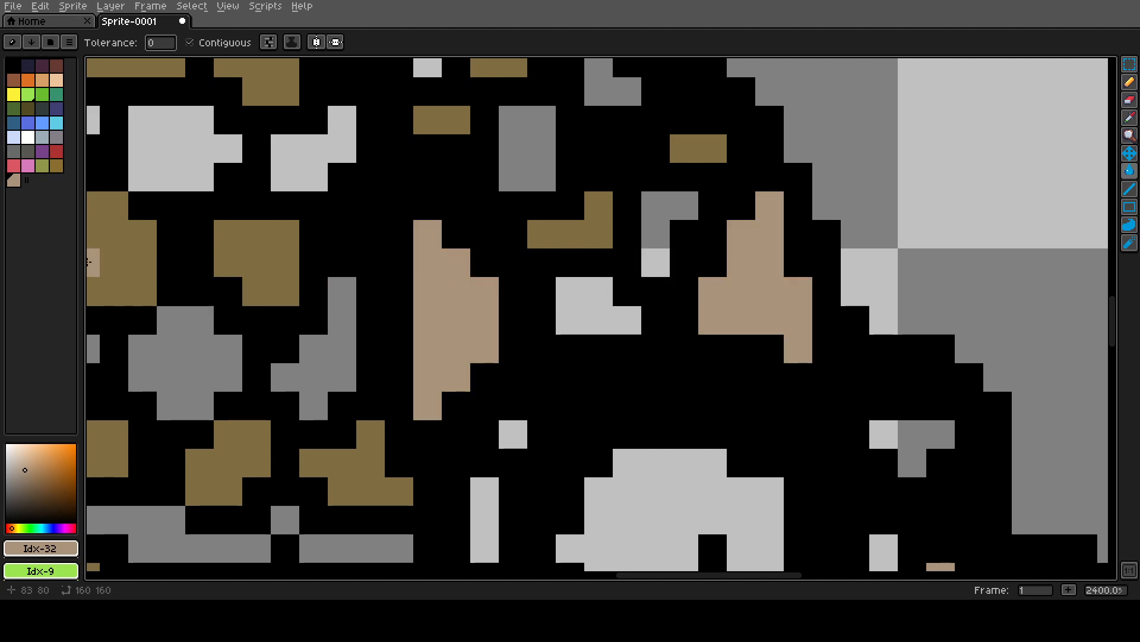
pyautogui.click(56, 166)
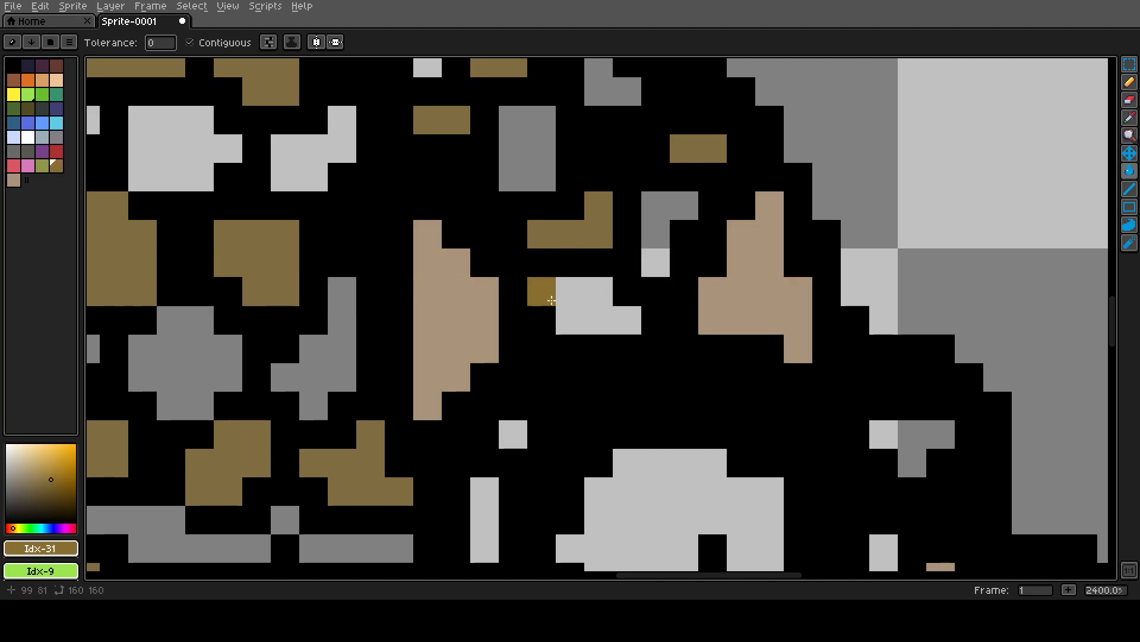
pyautogui.scroll(-7, 562, 298)
pyautogui.scroll(4, 563, 299)
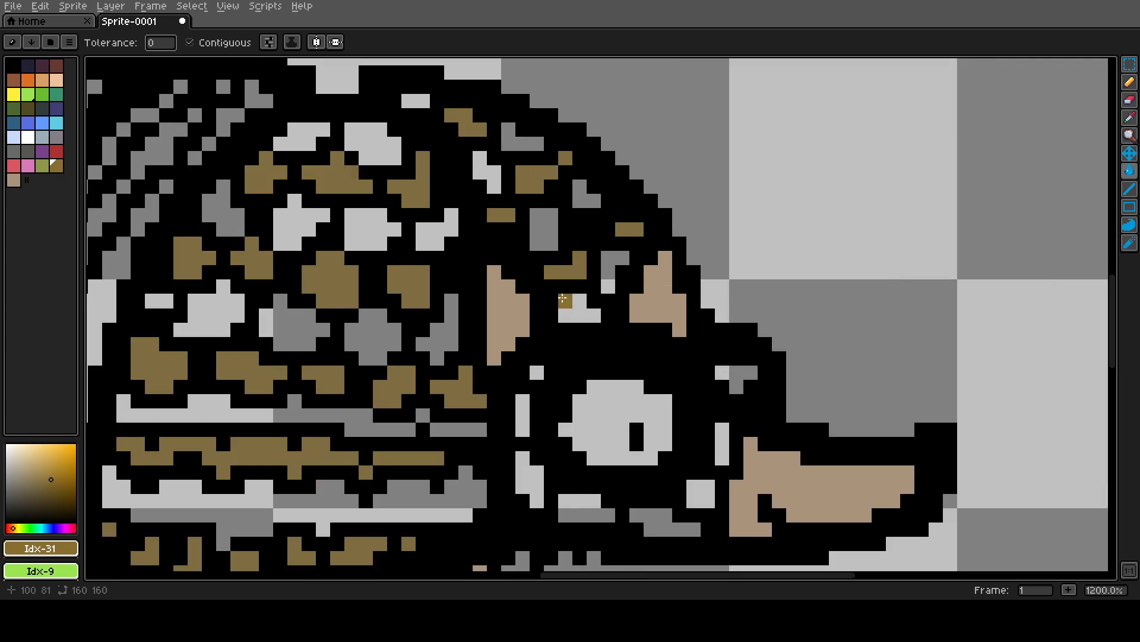
pyautogui.scroll(1, 563, 299)
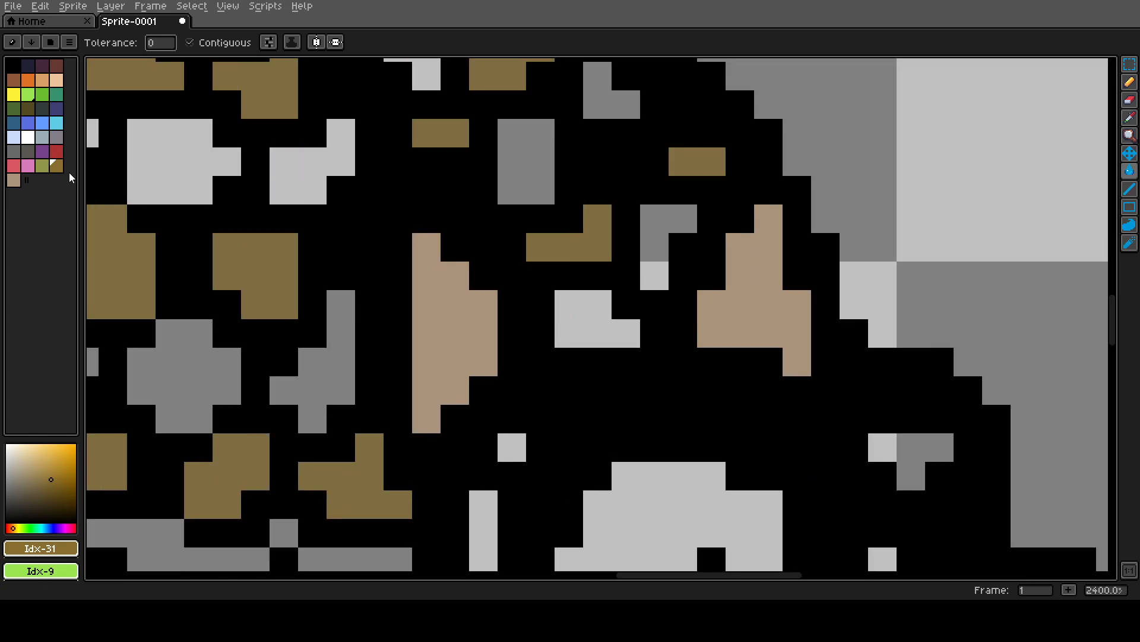
# - Mix a pale pink (HSB 318°, 22, 83) from the palette's pink and add it to the palette
pyautogui.click(28, 166)
pyautogui.click(21, 457)
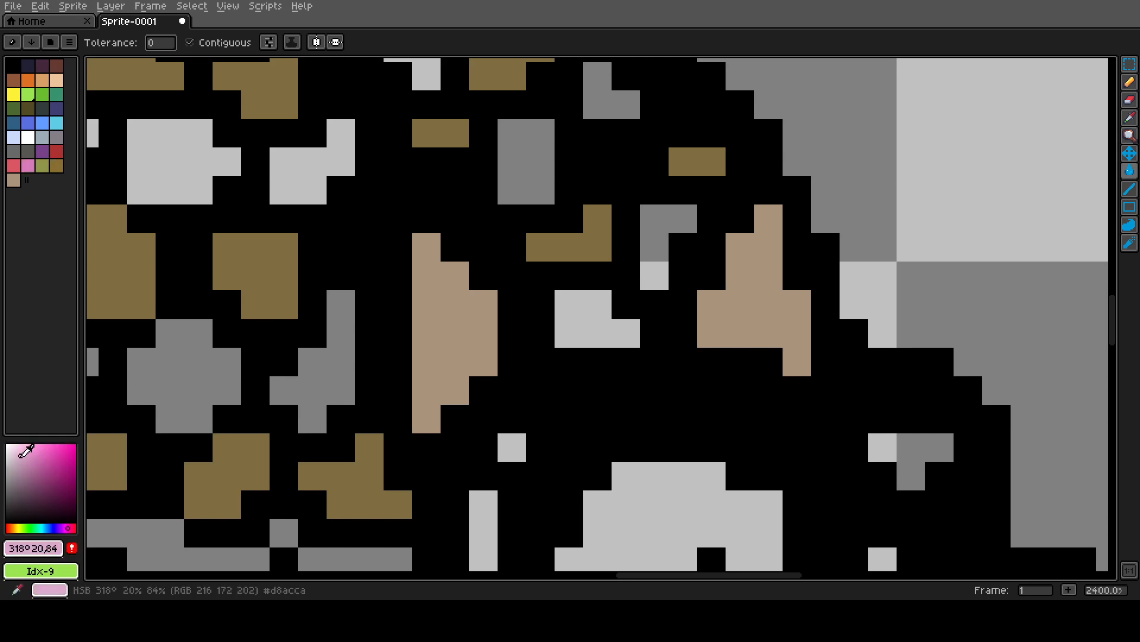
pyautogui.press('b')
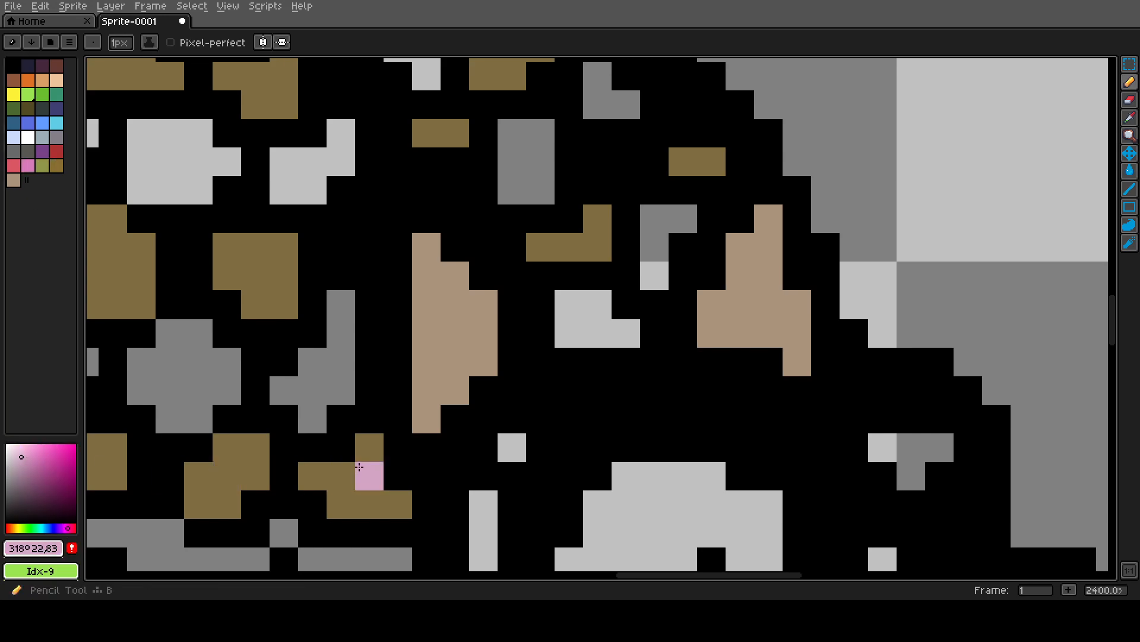
pyautogui.click(71, 550)
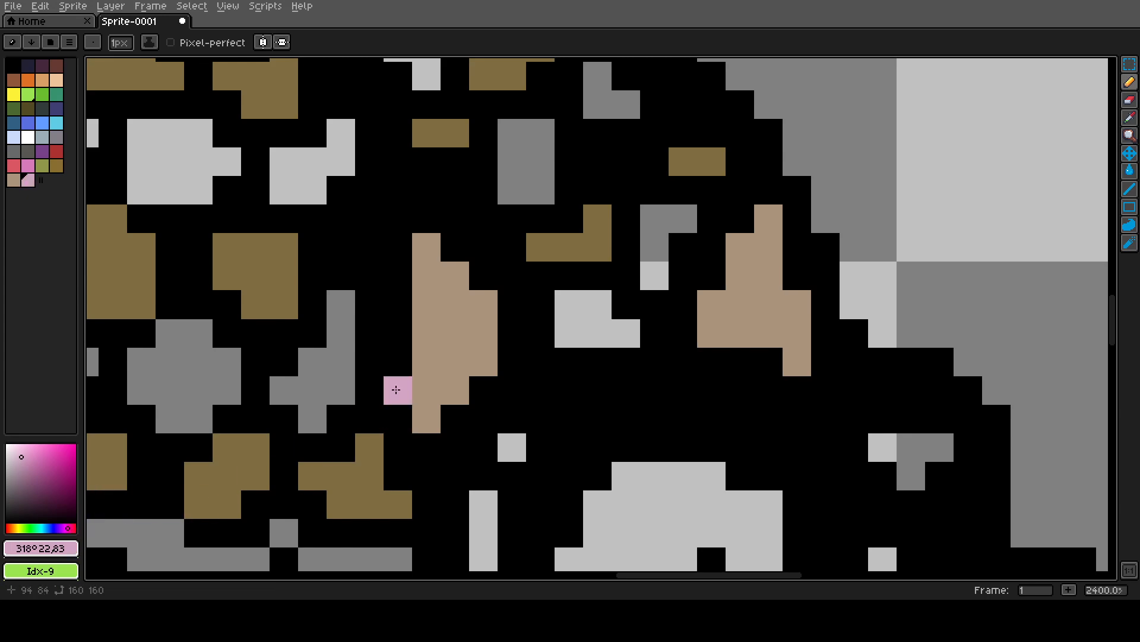
# - Paint the inner areas of both ears with the pale pink, leaving tan edges around them
pyautogui.moveTo(453, 305)
pyautogui.mouseDown()
pyautogui.moveTo(457, 387)
pyautogui.moveTo(481, 366)
pyautogui.moveTo(481, 341)
pyautogui.mouseUp()
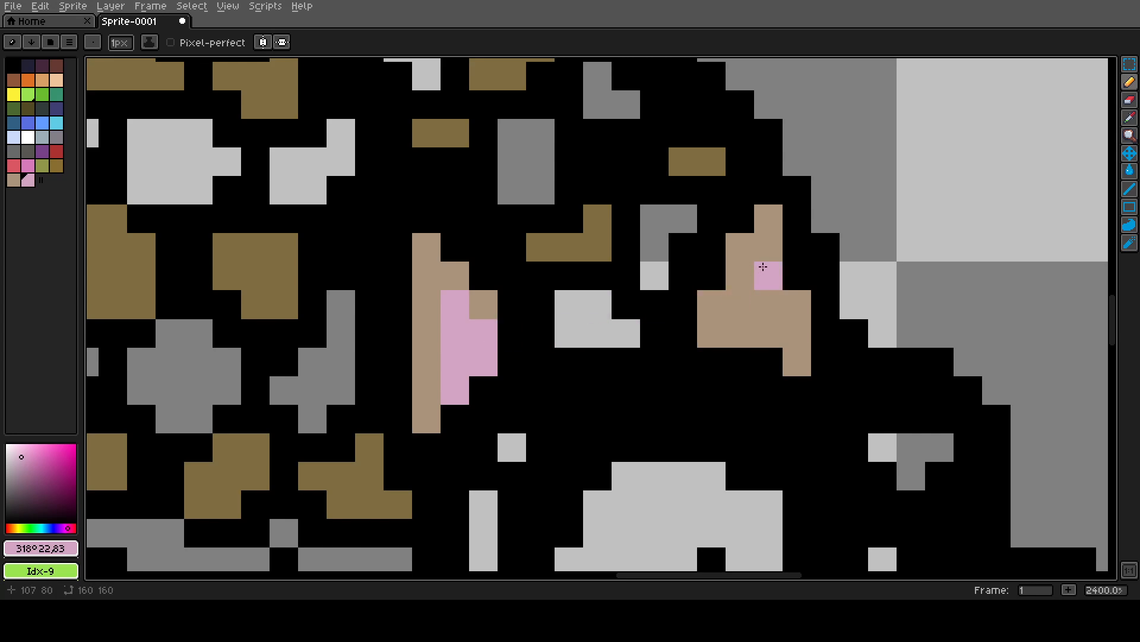
pyautogui.moveTo(761, 270)
pyautogui.mouseDown()
pyautogui.moveTo(771, 260)
pyautogui.moveTo(738, 320)
pyautogui.moveTo(764, 323)
pyautogui.mouseUp()
pyautogui.scroll(-2, 615, 350)
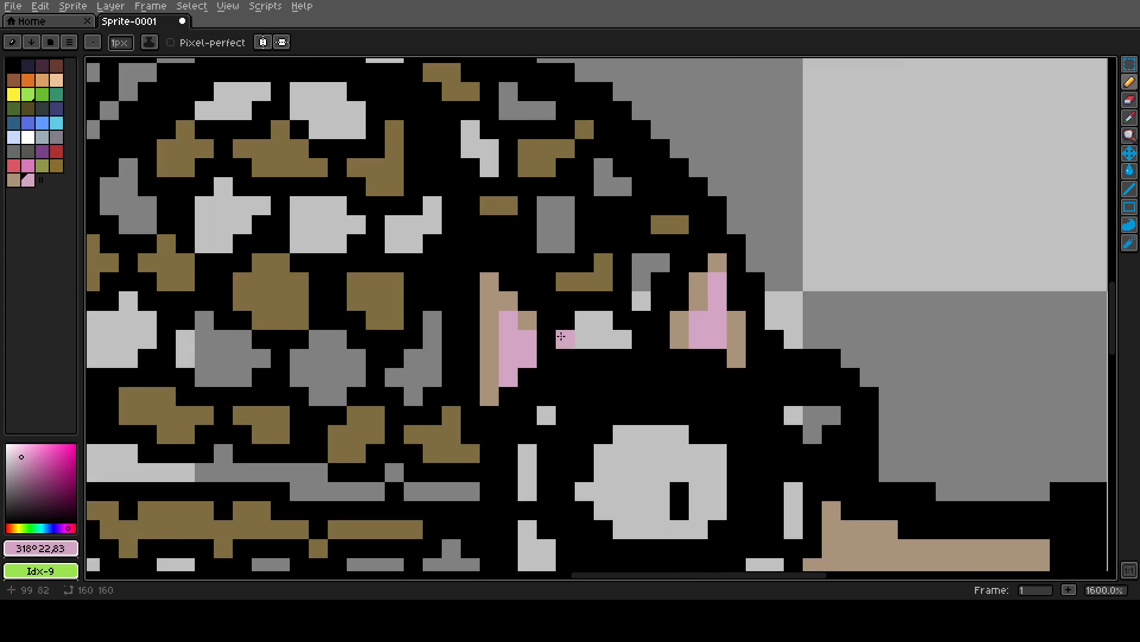
pyautogui.scroll(-4, 562, 336)
pyautogui.scroll(4, 718, 517)
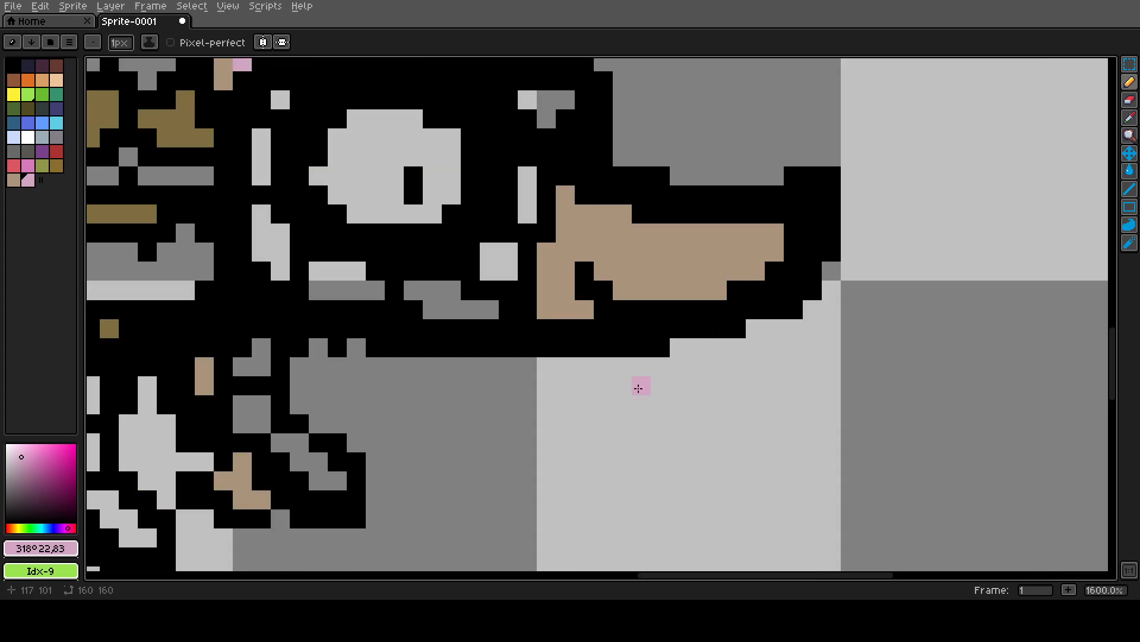
pyautogui.scroll(3, 621, 255)
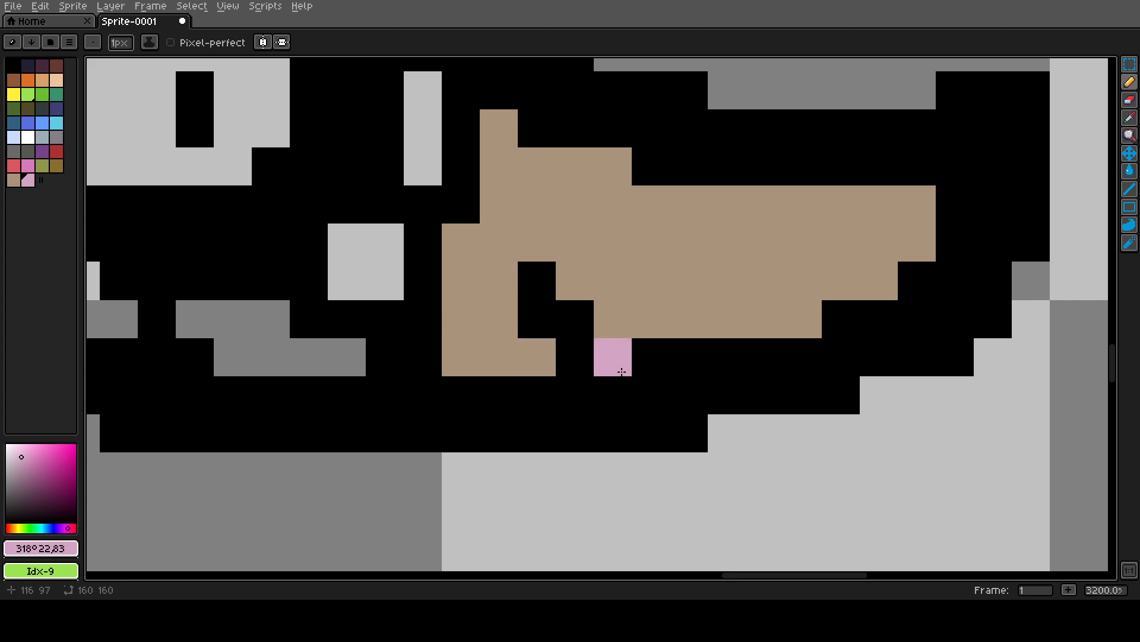
pyautogui.scroll(-9, 615, 399)
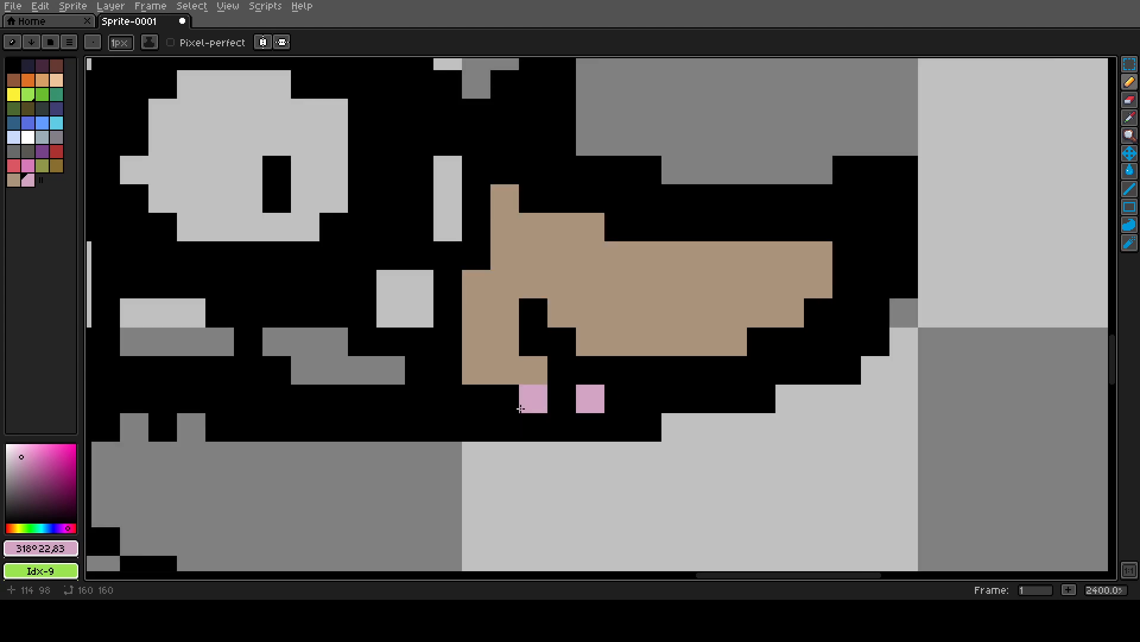
pyautogui.scroll(3, 718, 435)
pyautogui.scroll(-4, 718, 435)
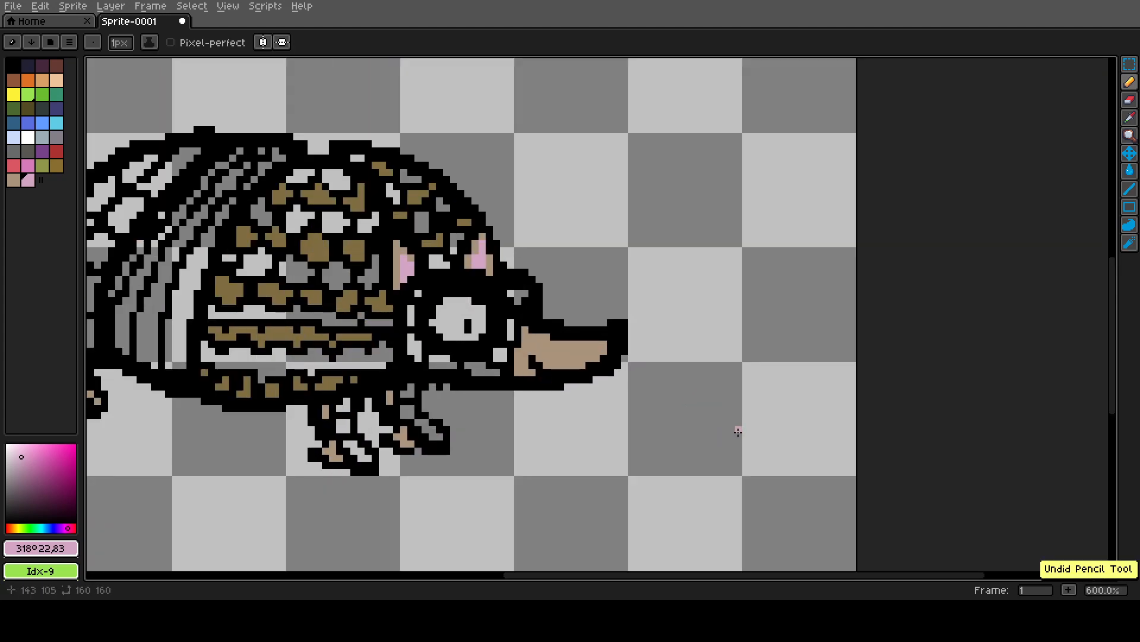
# - Mix a salmon pink (HSB 6°, 22, 83) and fill the pink inner areas of both ears with it
pyautogui.scroll(12, 473, 222)
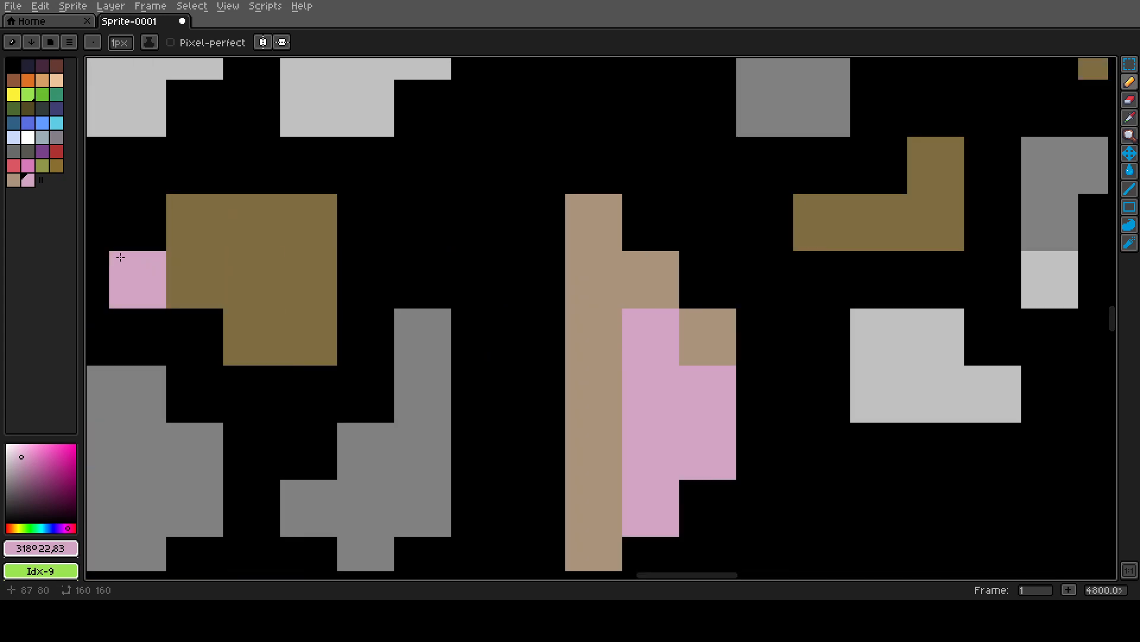
pyautogui.scroll(-1, 117, 254)
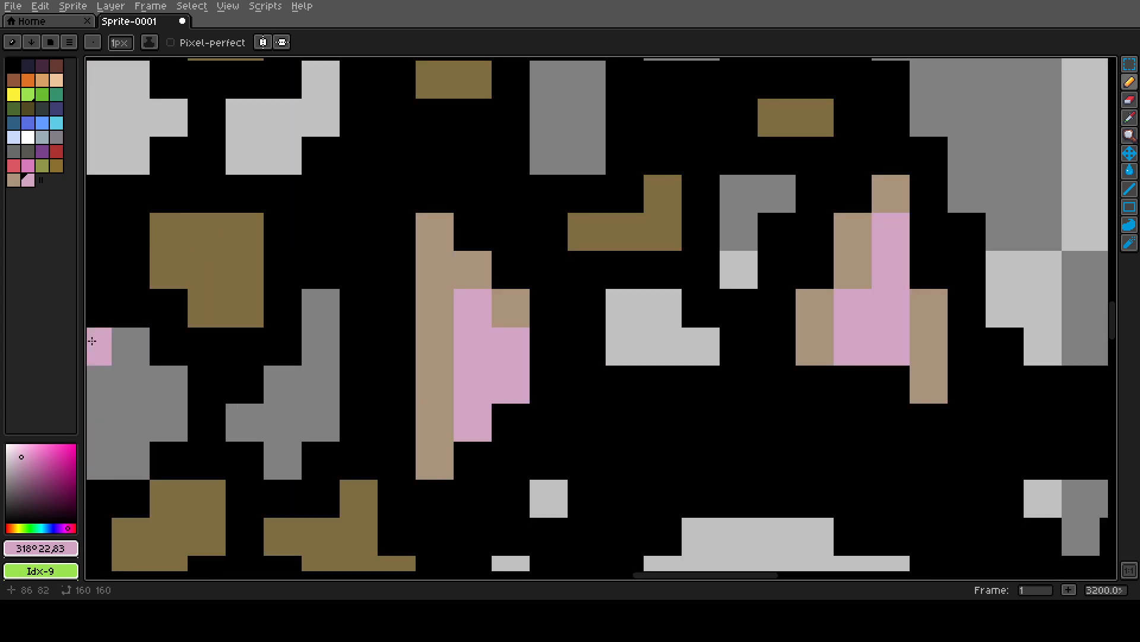
pyautogui.click(14, 527)
pyautogui.moveTo(14, 527); pyautogui.dragTo(8, 527)
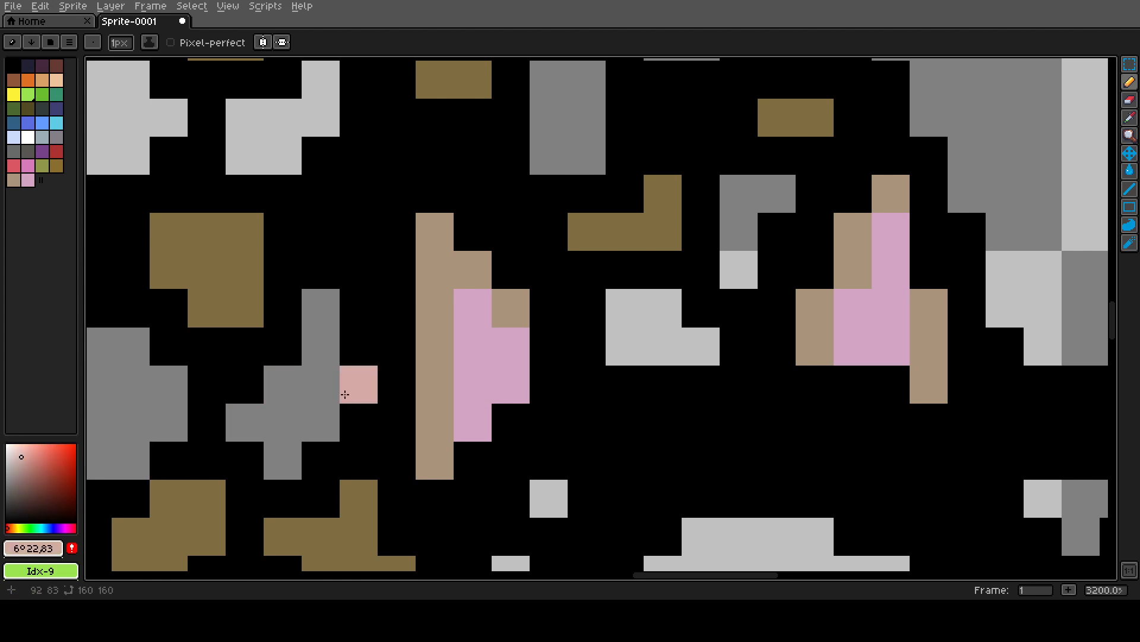
pyautogui.press('g')
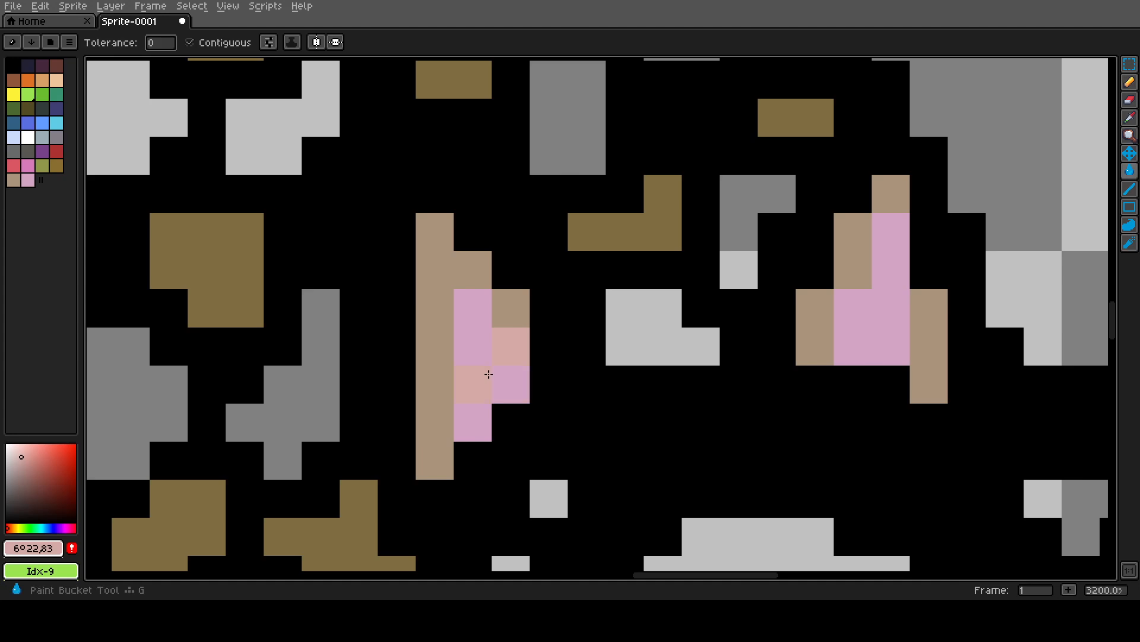
pyautogui.click(489, 374)
pyautogui.click(848, 338)
pyautogui.scroll(-5, 584, 325)
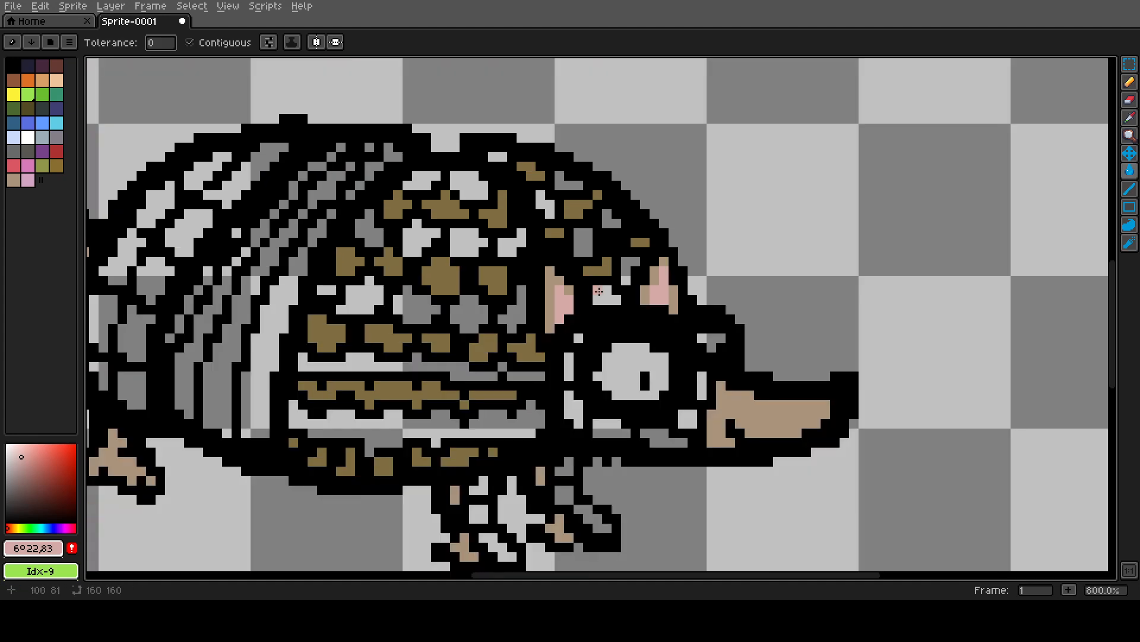
pyautogui.scroll(2, 684, 434)
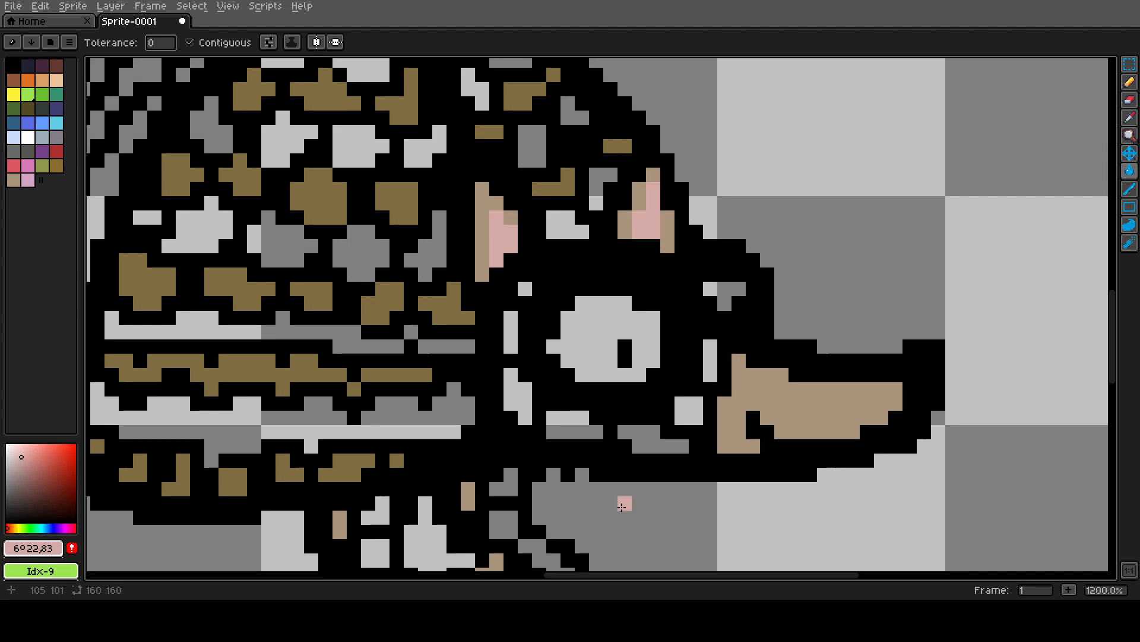
# - Fill the armadillo's large round eye and the small far eye with white
pyautogui.scroll(1, 622, 501)
pyautogui.click(547, 287)
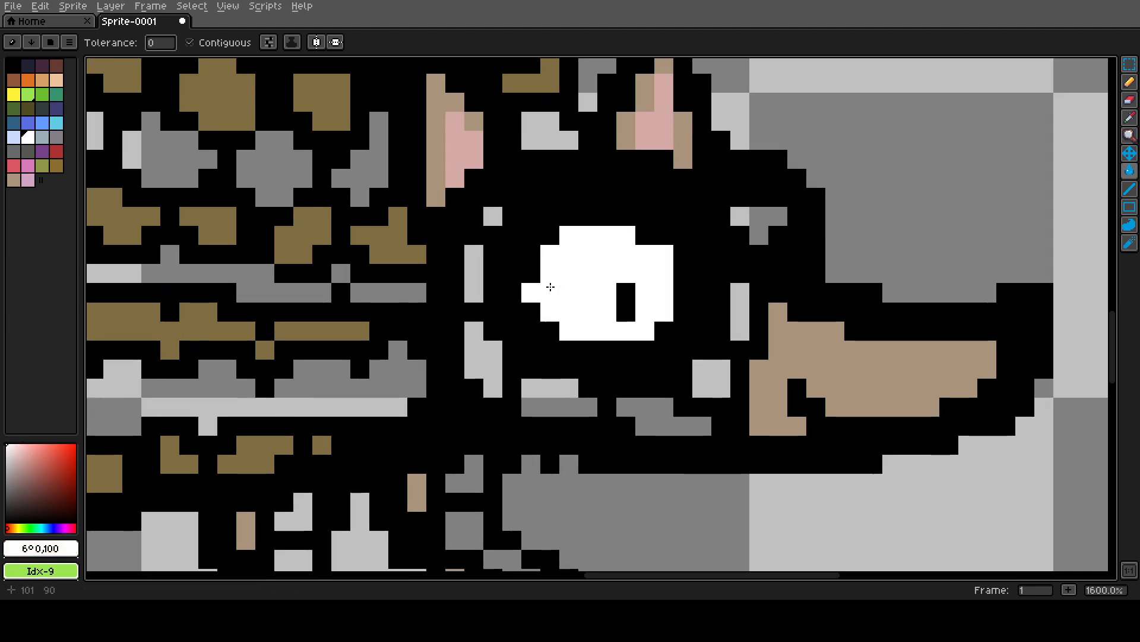
pyautogui.click(759, 218)
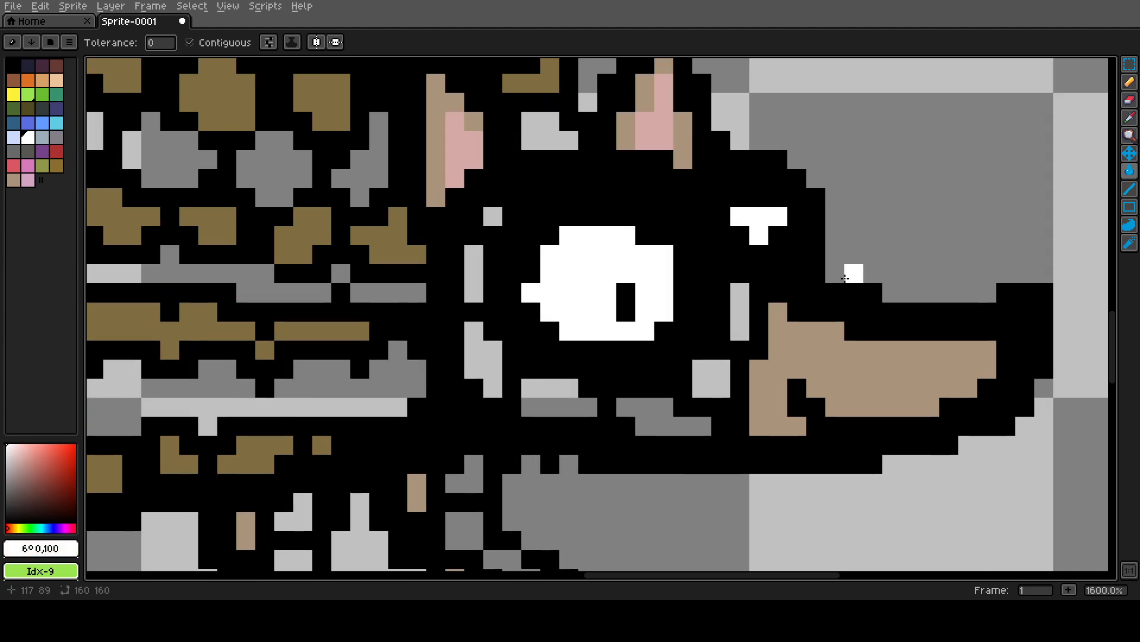
# - Mix an orange-tan (HSB 30°, 46, 72) from the palette's tan Idx-32 and fill the face patches around the large eye with it
pyautogui.scroll(-4, 850, 293)
pyautogui.scroll(-4, 759, 271)
pyautogui.scroll(4, 736, 262)
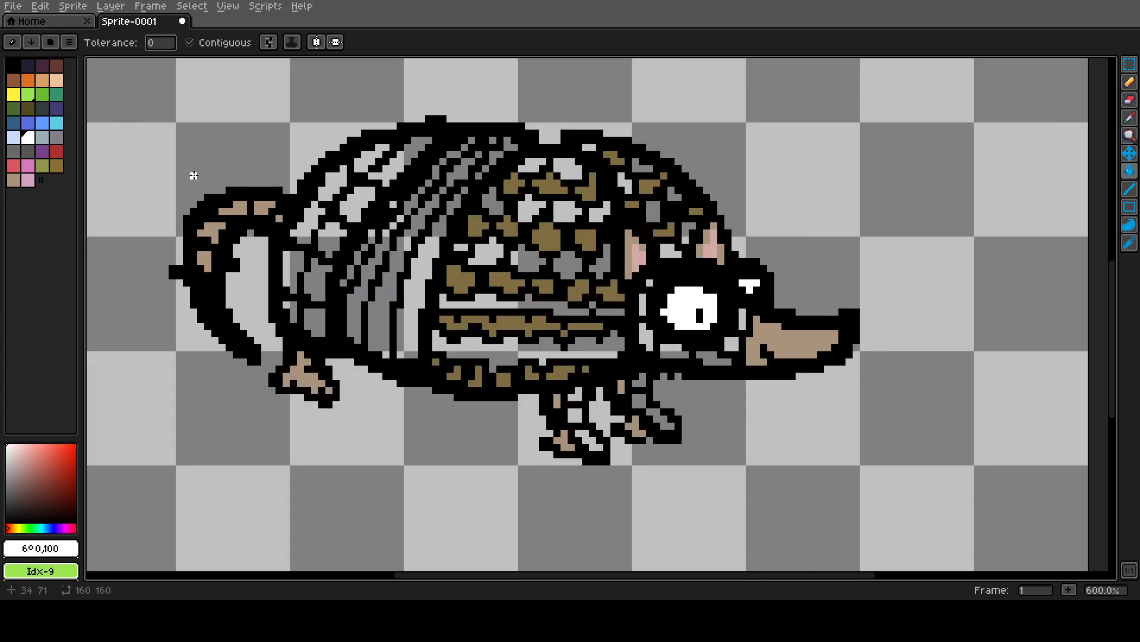
pyautogui.scroll(3, 194, 175)
pyautogui.scroll(-3, 363, 229)
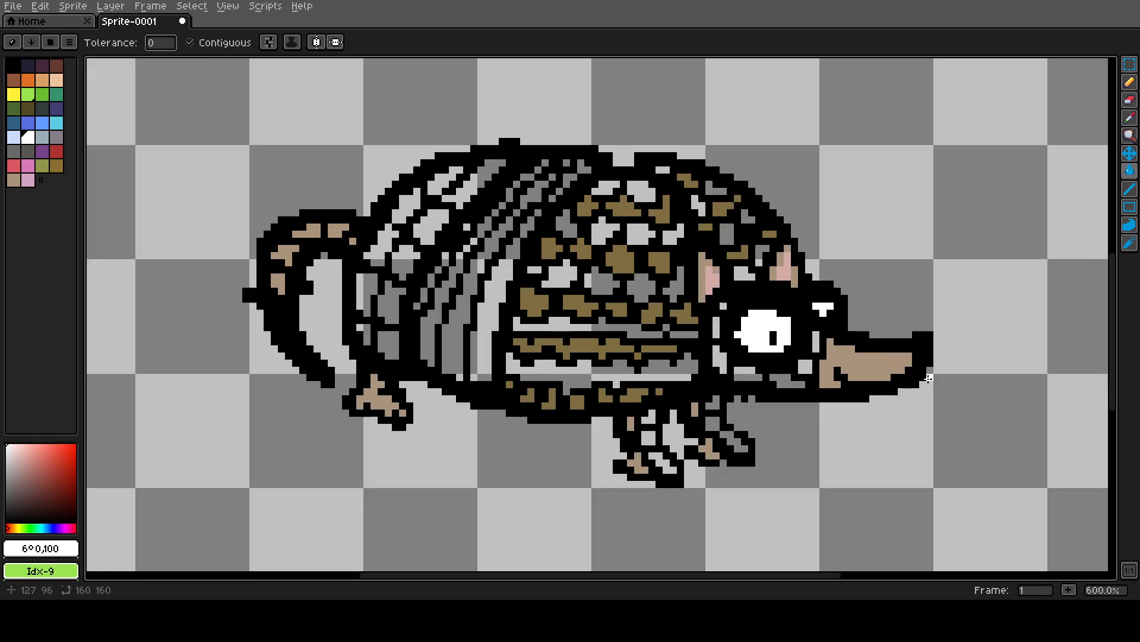
pyautogui.scroll(3, 772, 369)
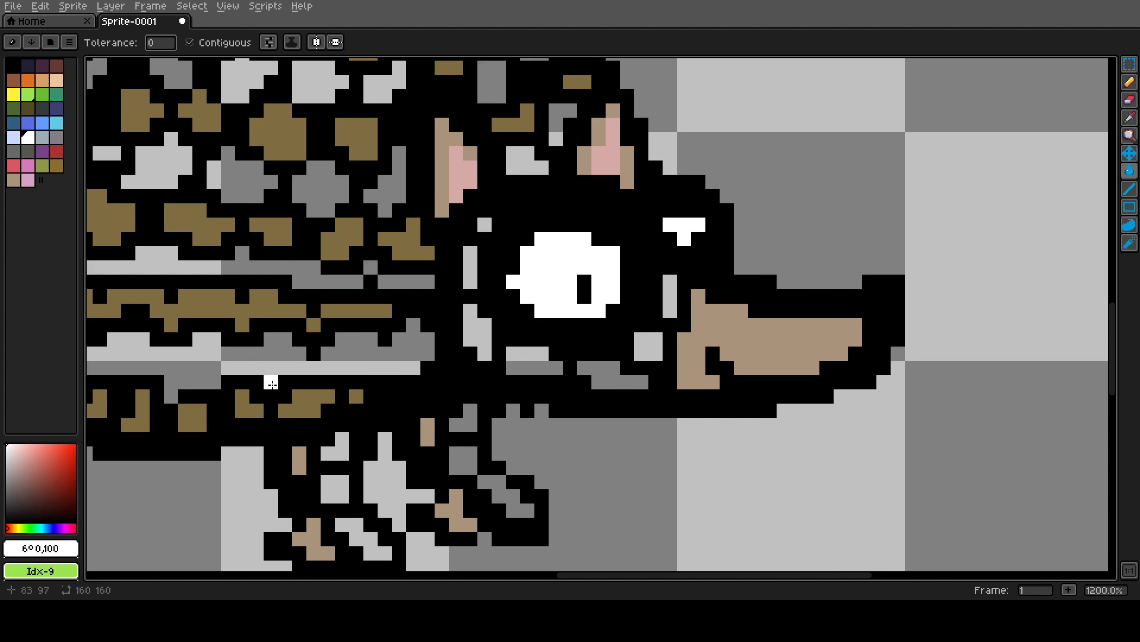
pyautogui.click(14, 182)
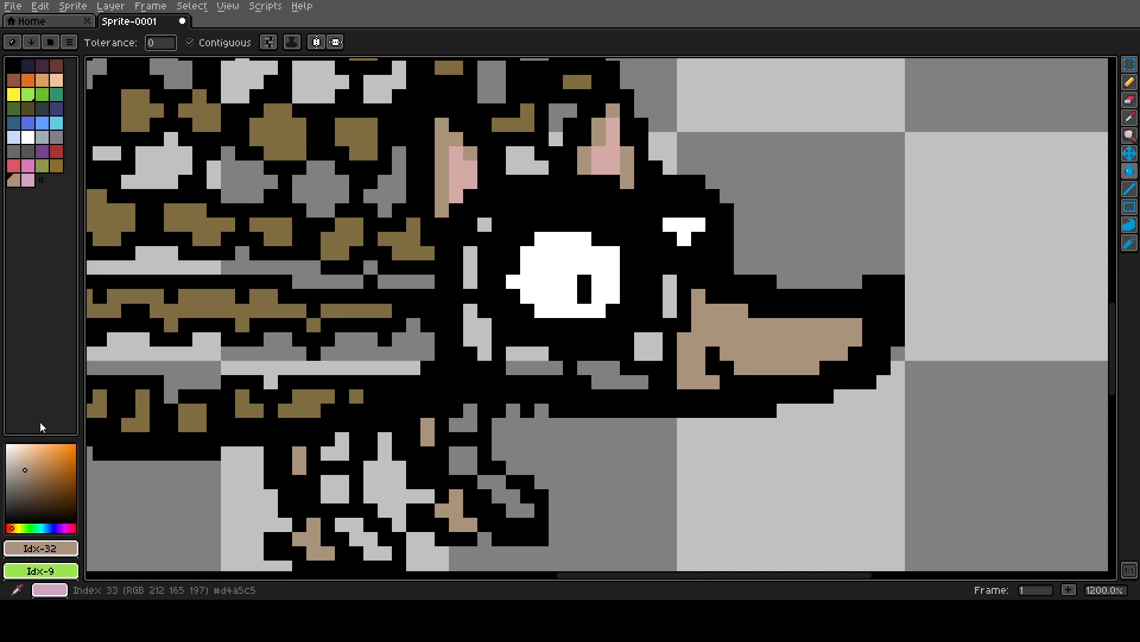
pyautogui.click(38, 465)
pyautogui.click(486, 226)
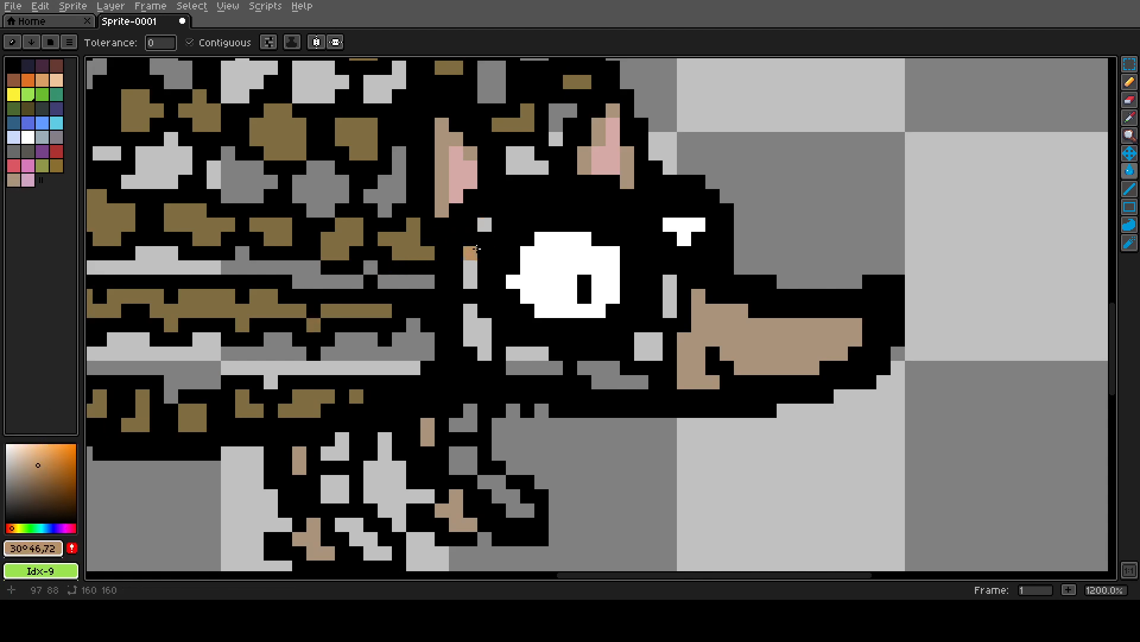
pyautogui.moveTo(470, 282); pyautogui.dragTo(478, 235)
pyautogui.click(480, 333)
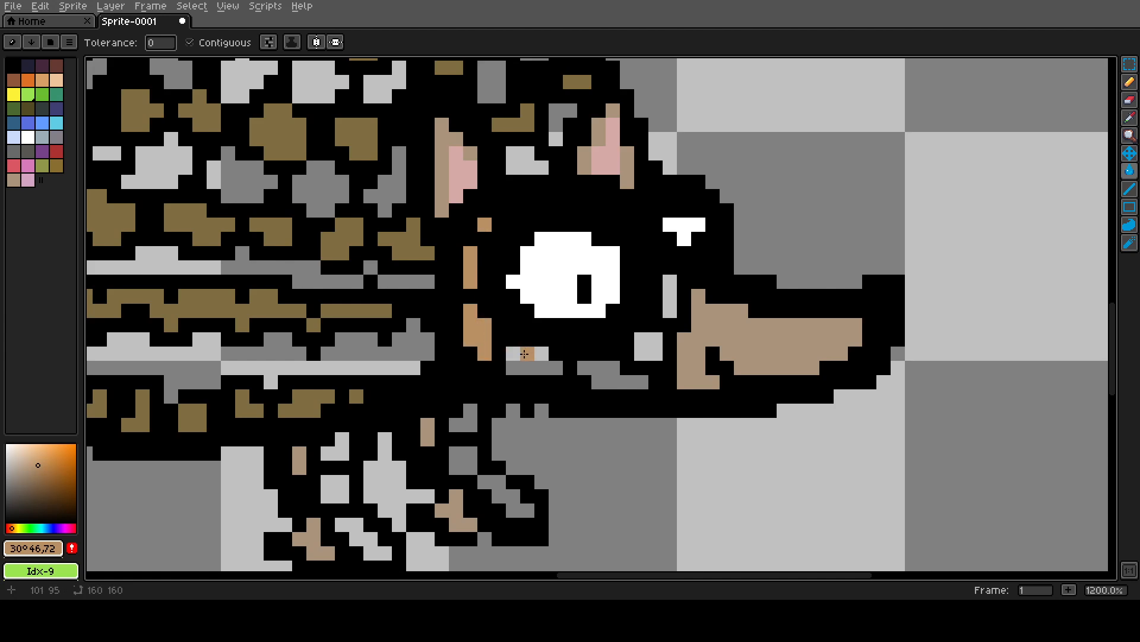
pyautogui.click(527, 354)
pyautogui.click(599, 369)
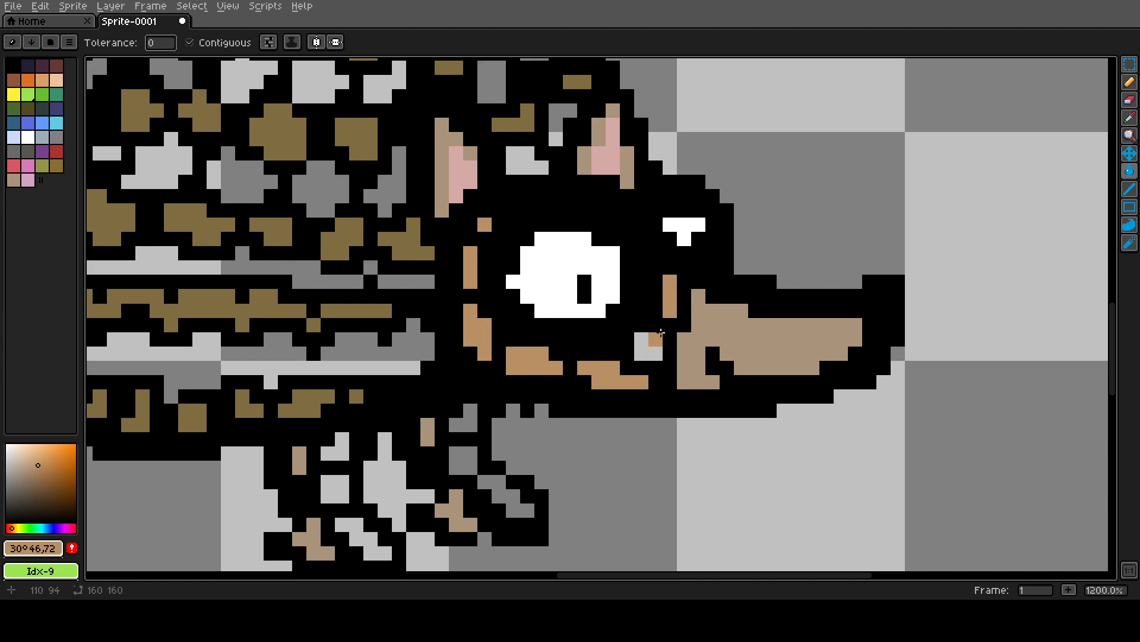
pyautogui.click(650, 345)
# - Fill the remaining unpainted patches inside both front legs and their toes with the orange-tan
pyautogui.scroll(-3, 695, 460)
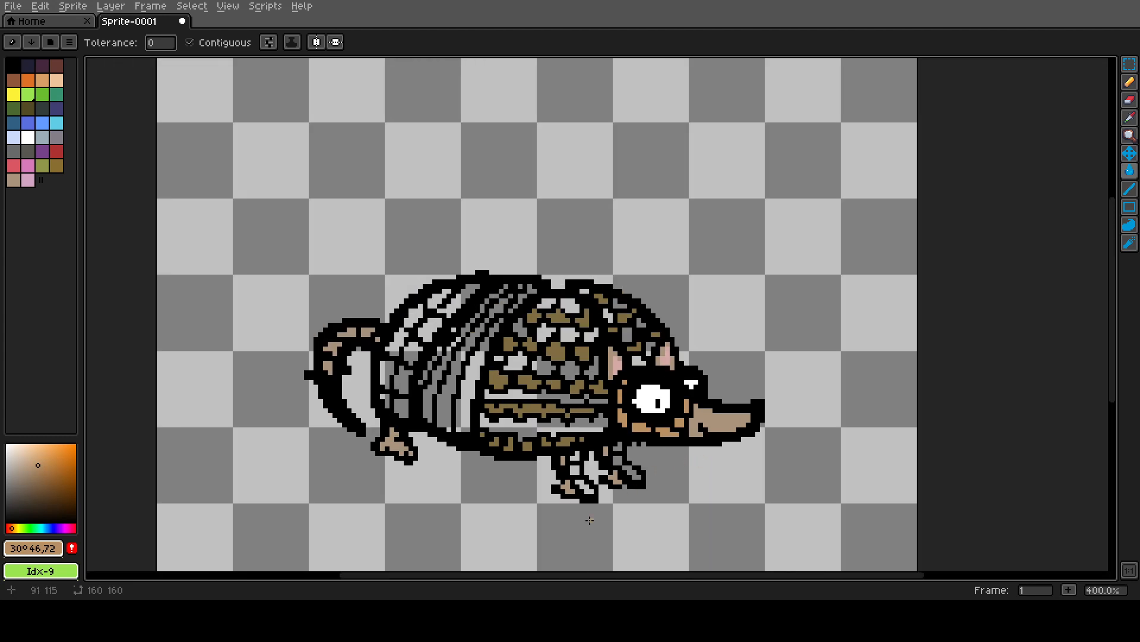
pyautogui.scroll(8, 590, 520)
pyautogui.click(499, 392)
pyautogui.click(487, 449)
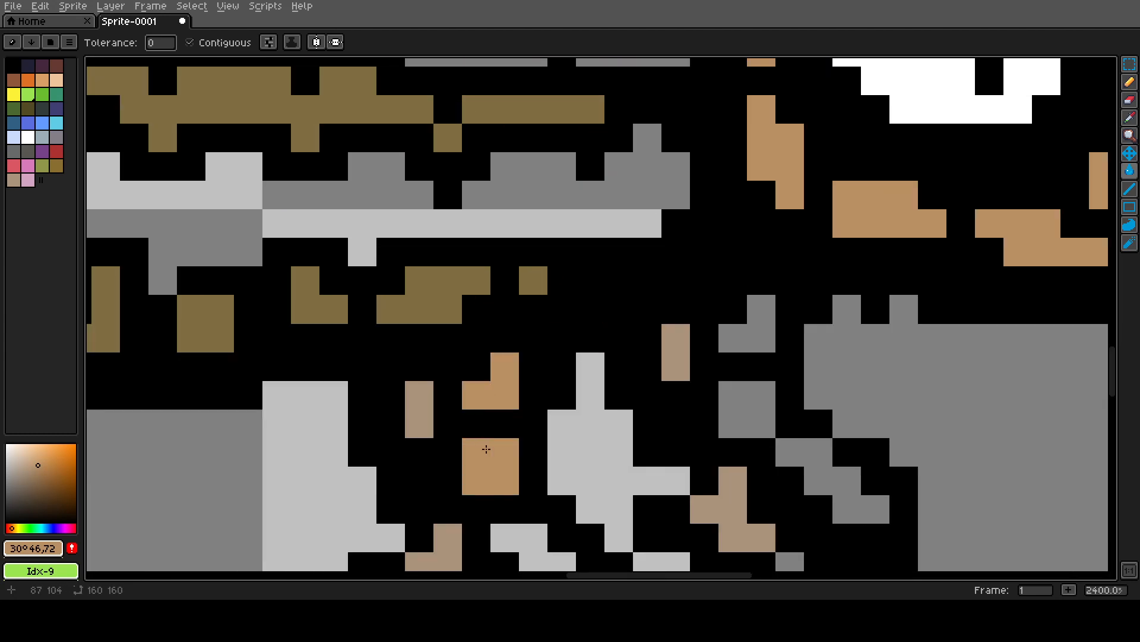
pyautogui.scroll(-1, 540, 479)
pyautogui.click(527, 509)
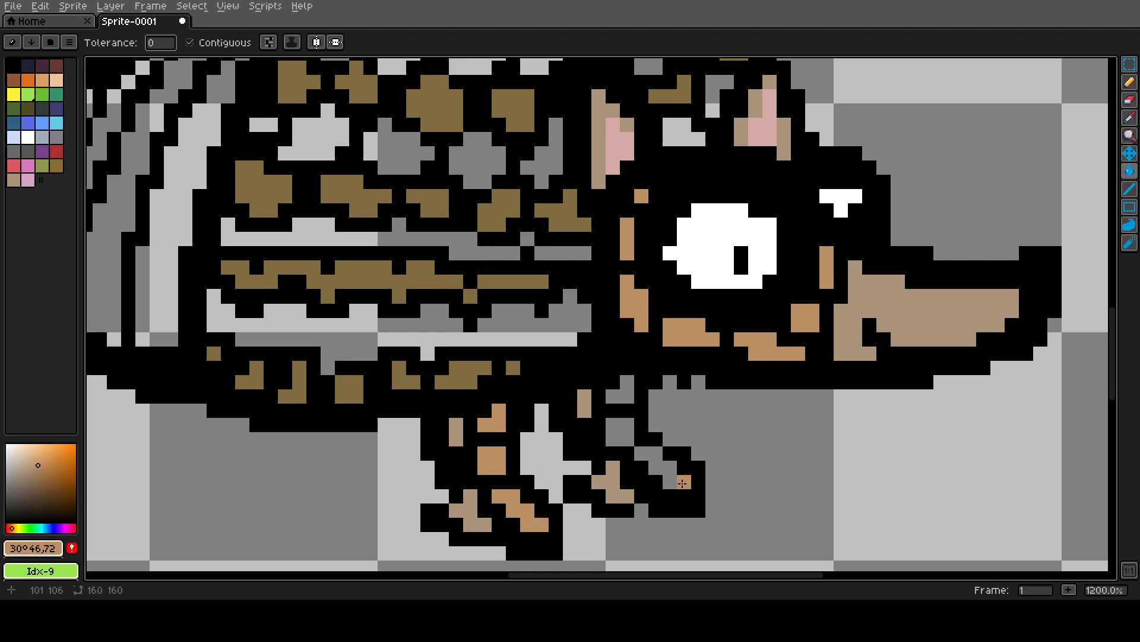
pyautogui.click(603, 426)
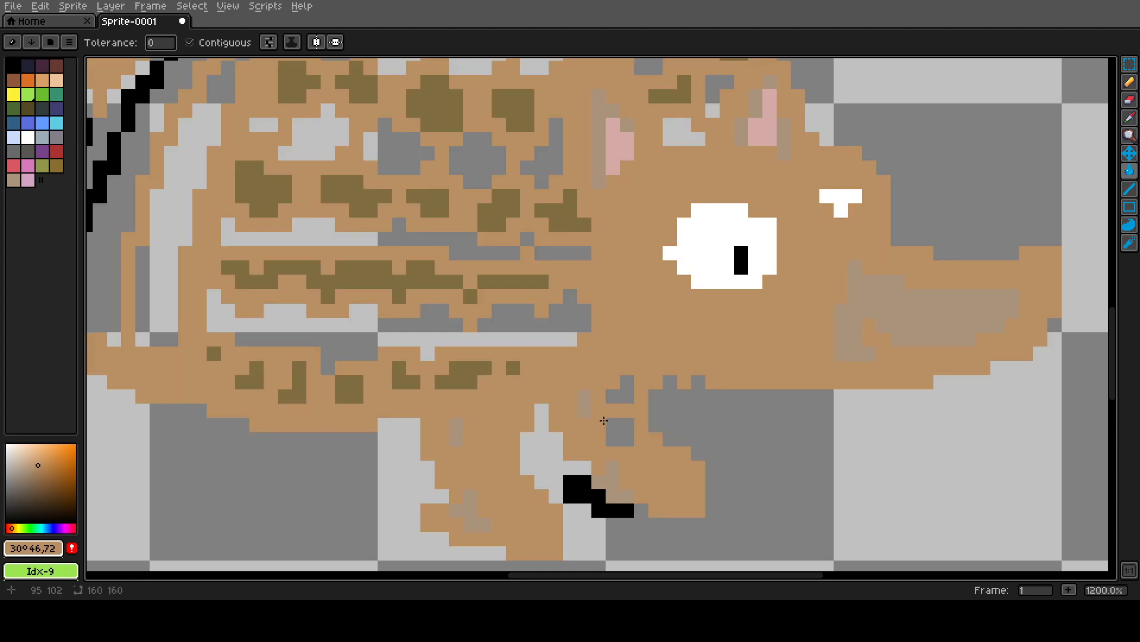
pyautogui.hotkey('ctrl', 'z')
pyautogui.click(614, 422)
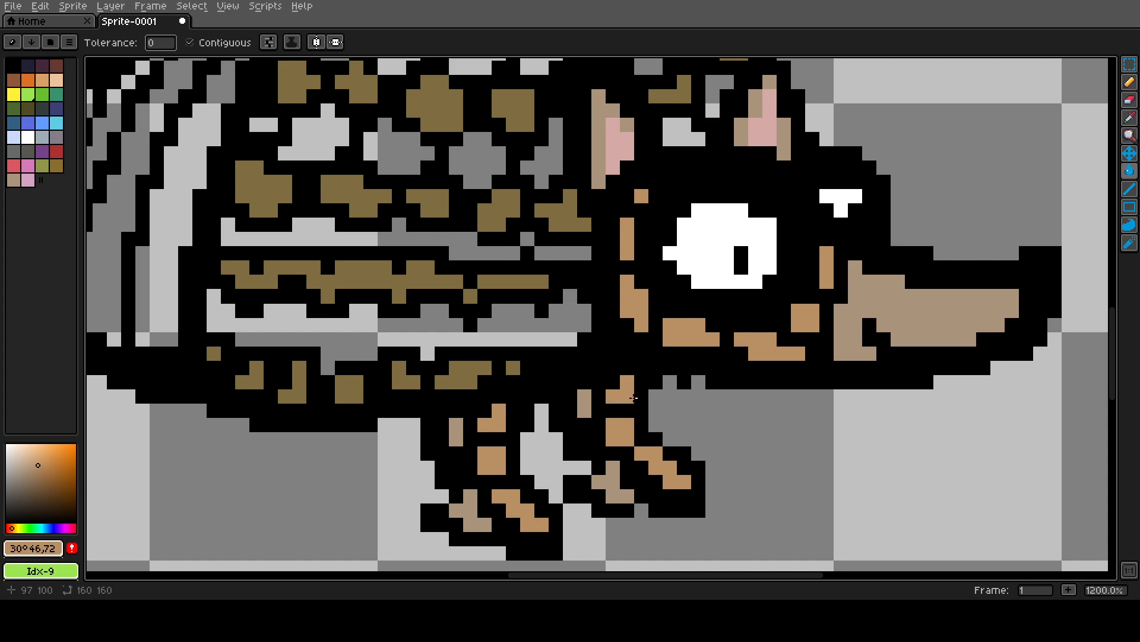
# - Recolour the tail segments with the orange-tan
pyautogui.scroll(-5, 618, 403)
pyautogui.scroll(5, 594, 310)
pyautogui.scroll(1, 595, 311)
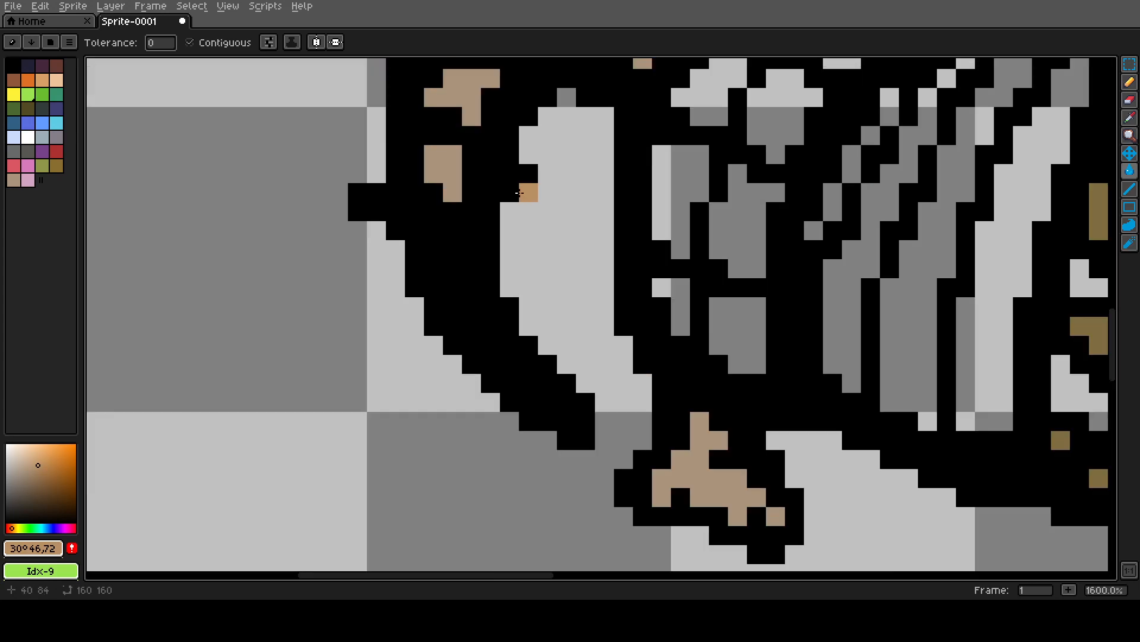
pyautogui.scroll(-5, 594, 311)
pyautogui.scroll(7, 622, 153)
pyautogui.click(779, 241)
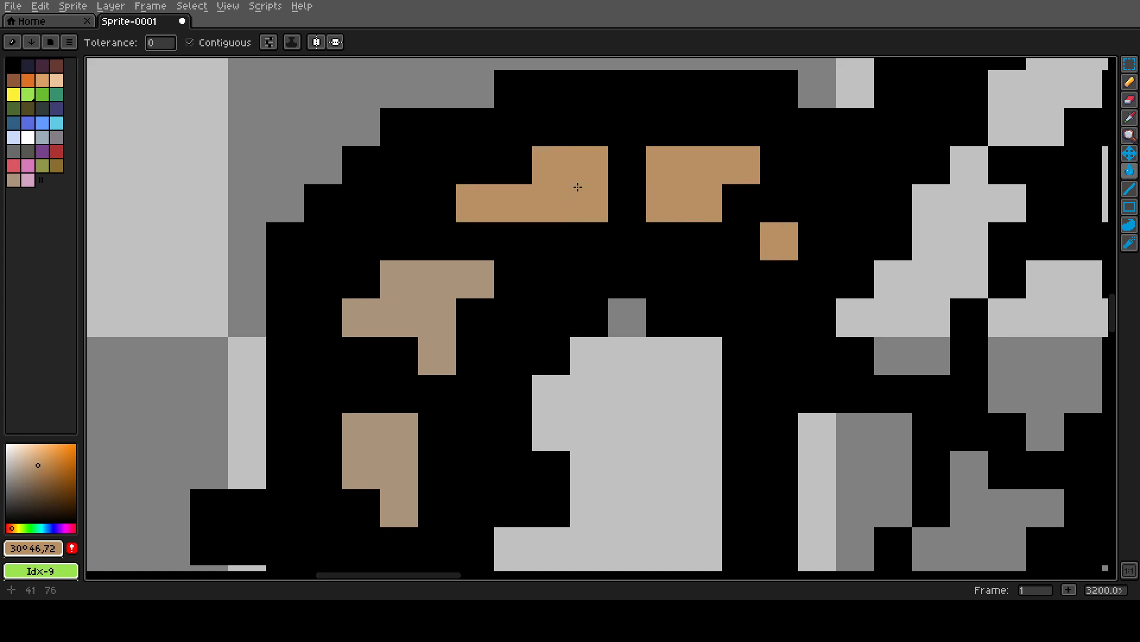
# - Fill the empty horizontal bands above and below the olive stripe on the lower front shell with the orange-tan
pyautogui.scroll(-8, 371, 431)
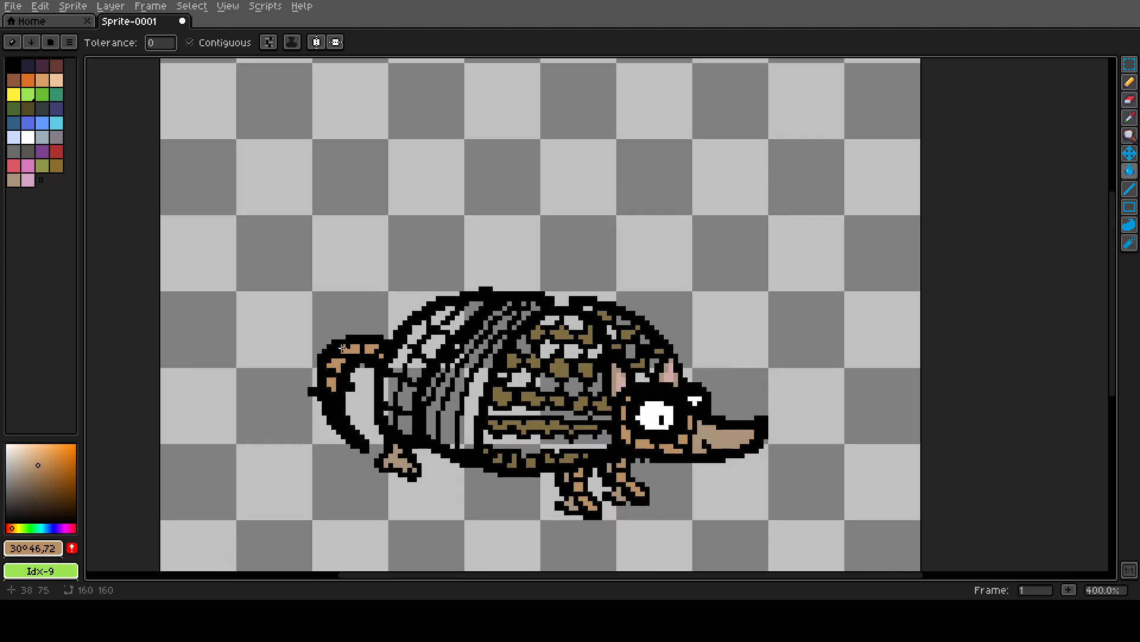
pyautogui.scroll(5, 591, 405)
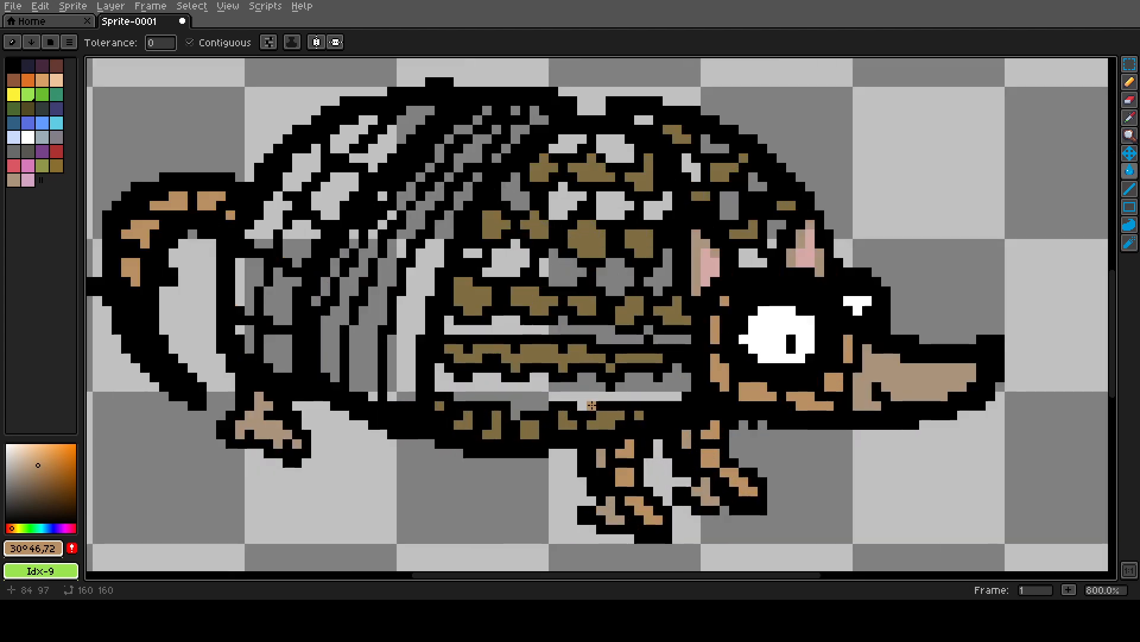
pyautogui.scroll(2, 592, 405)
pyautogui.click(585, 389)
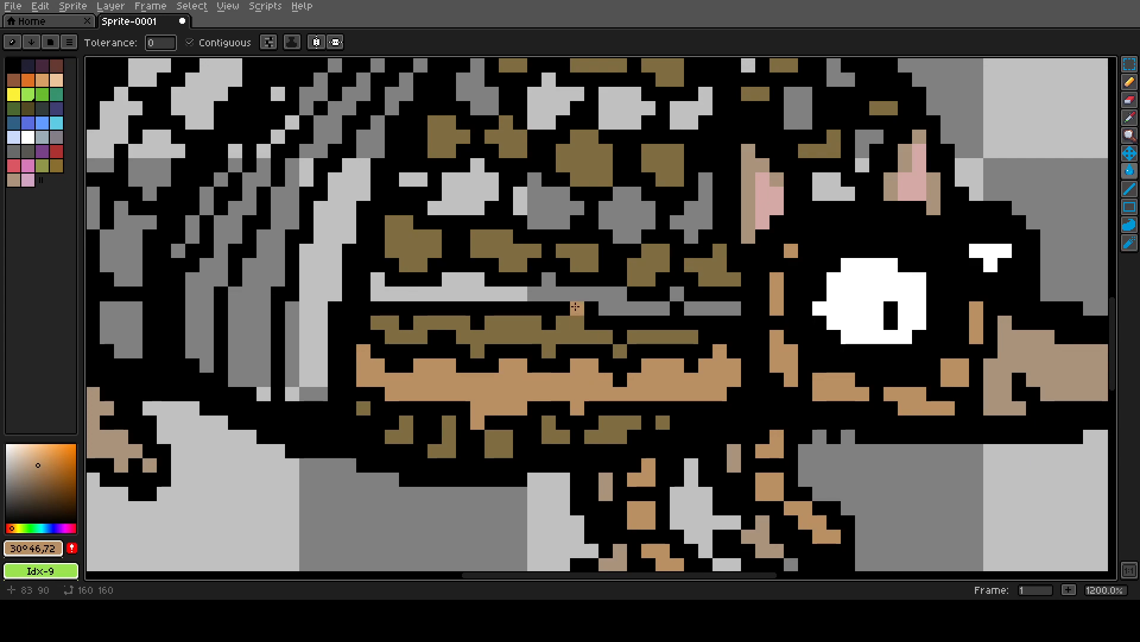
pyautogui.click(642, 307)
pyautogui.click(677, 294)
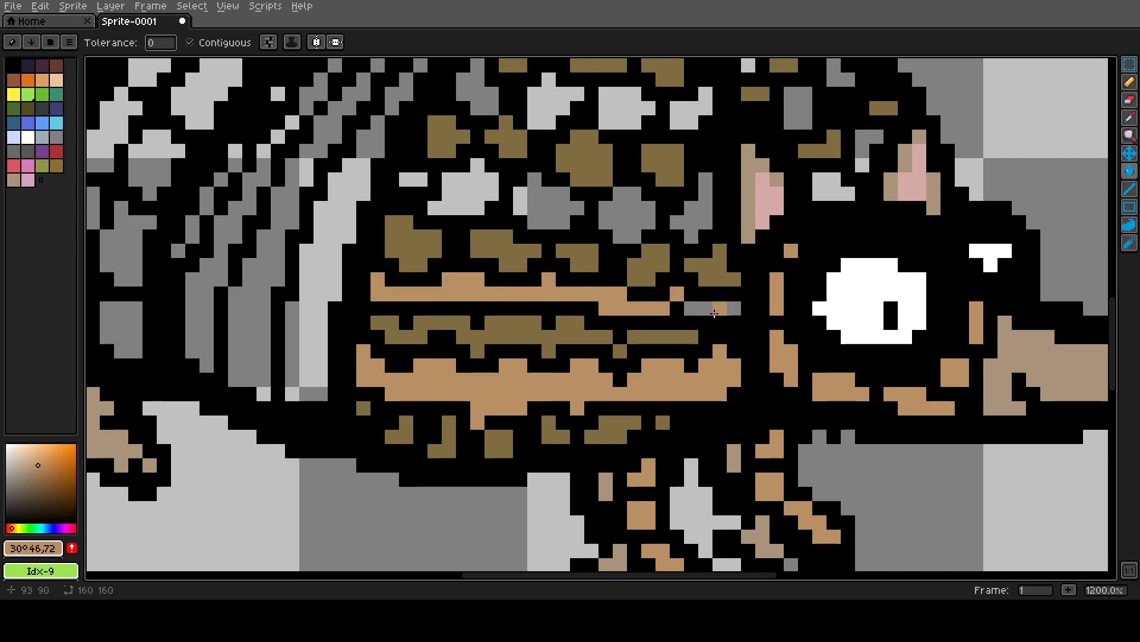
pyautogui.click(714, 313)
# - Fill the two rows of empty scales between the olive ones in the middle of the front shell with orange-tan
pyautogui.scroll(-1, 592, 221)
pyautogui.scroll(2, 597, 219)
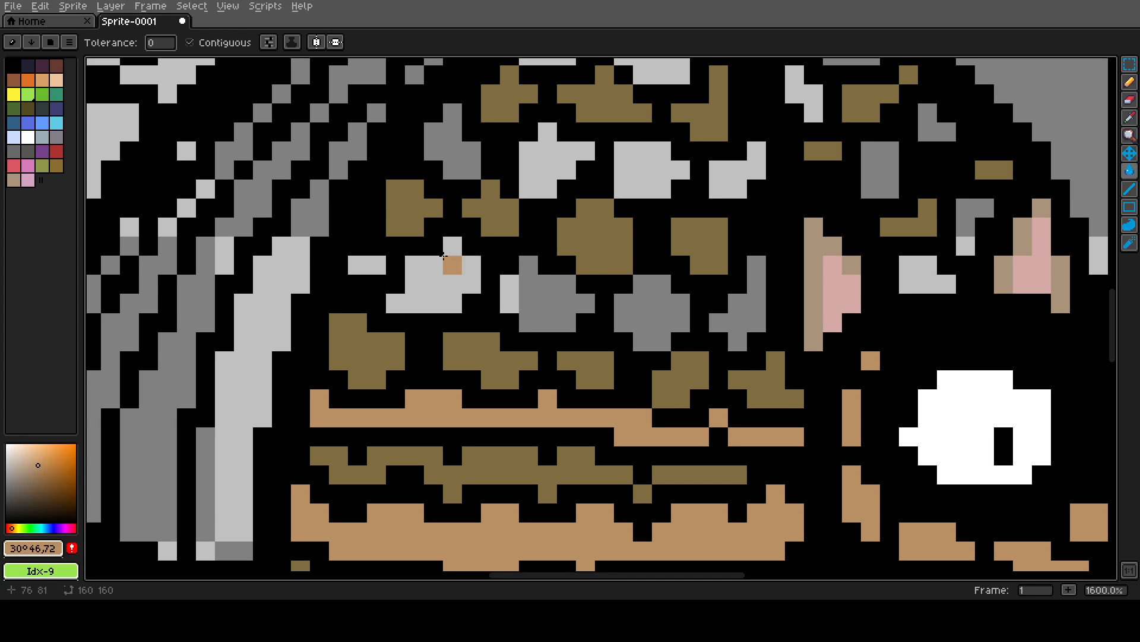
pyautogui.click(359, 264)
pyautogui.click(433, 265)
pyautogui.click(547, 303)
pyautogui.click(643, 301)
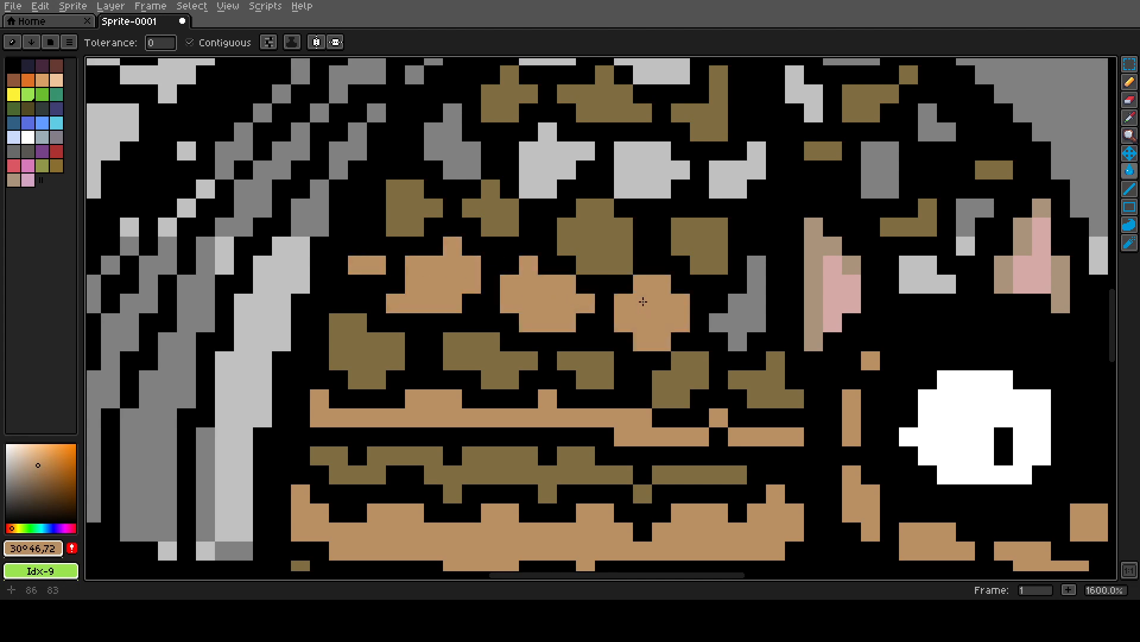
pyautogui.click(757, 306)
pyautogui.click(738, 154)
pyautogui.click(617, 168)
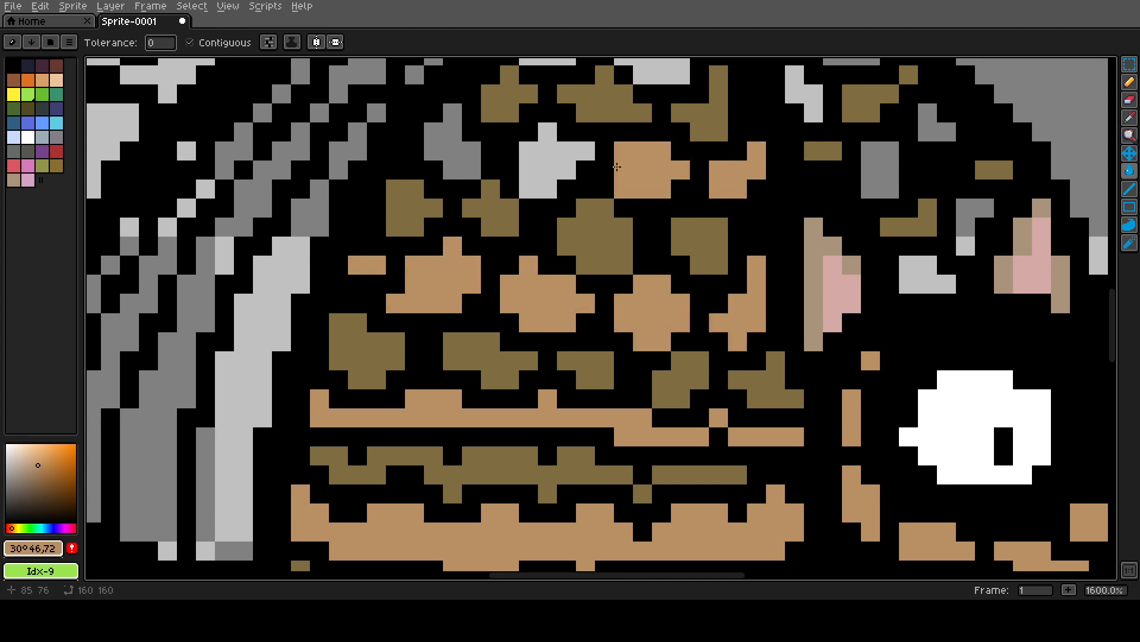
pyautogui.click(553, 157)
pyautogui.click(461, 148)
# - Fill the two empty scales in the top row of the front shell with orange-tan
pyautogui.scroll(-3, 515, 101)
pyautogui.scroll(3, 535, 178)
pyautogui.click(557, 228)
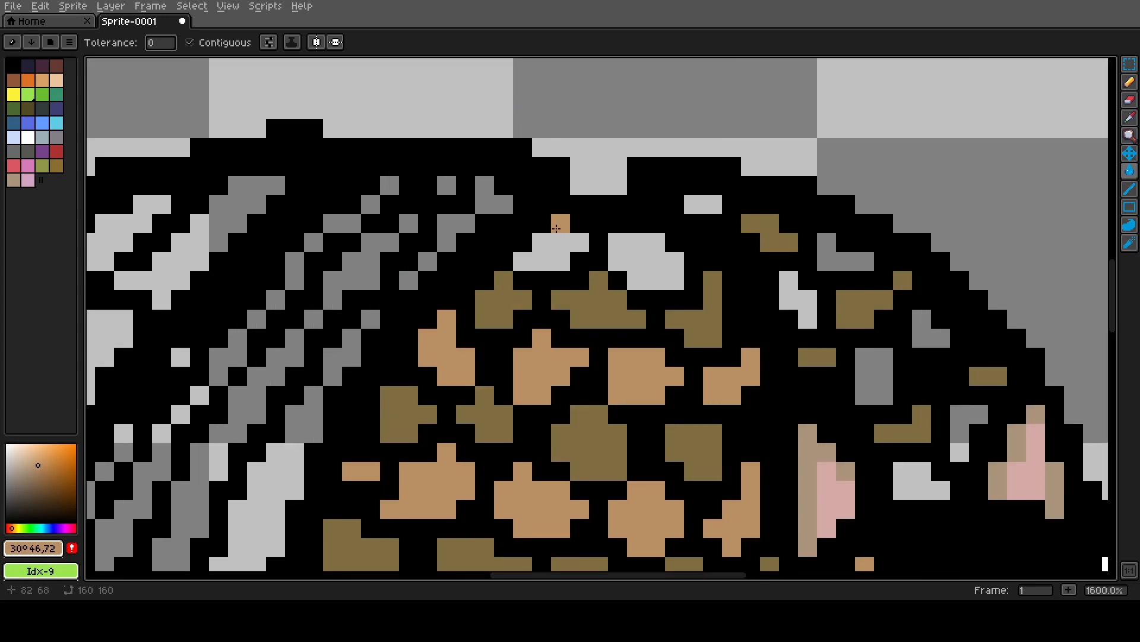
pyautogui.click(549, 229)
pyautogui.hotkey('ctrl', 'z')
pyautogui.click(558, 250)
pyautogui.click(645, 255)
pyautogui.click(688, 242)
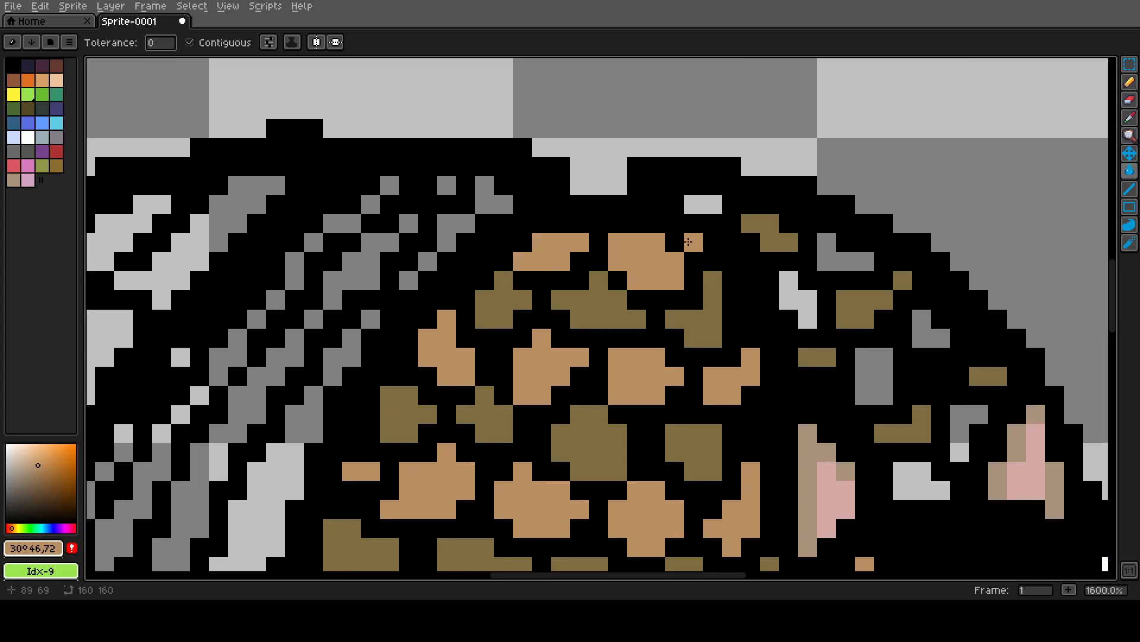
# - Fill the empty scales on the neck shell above and between the ears with orange-tan, keeping the olive scales
pyautogui.click(702, 204)
pyautogui.click(798, 300)
pyautogui.click(827, 261)
pyautogui.click(863, 313)
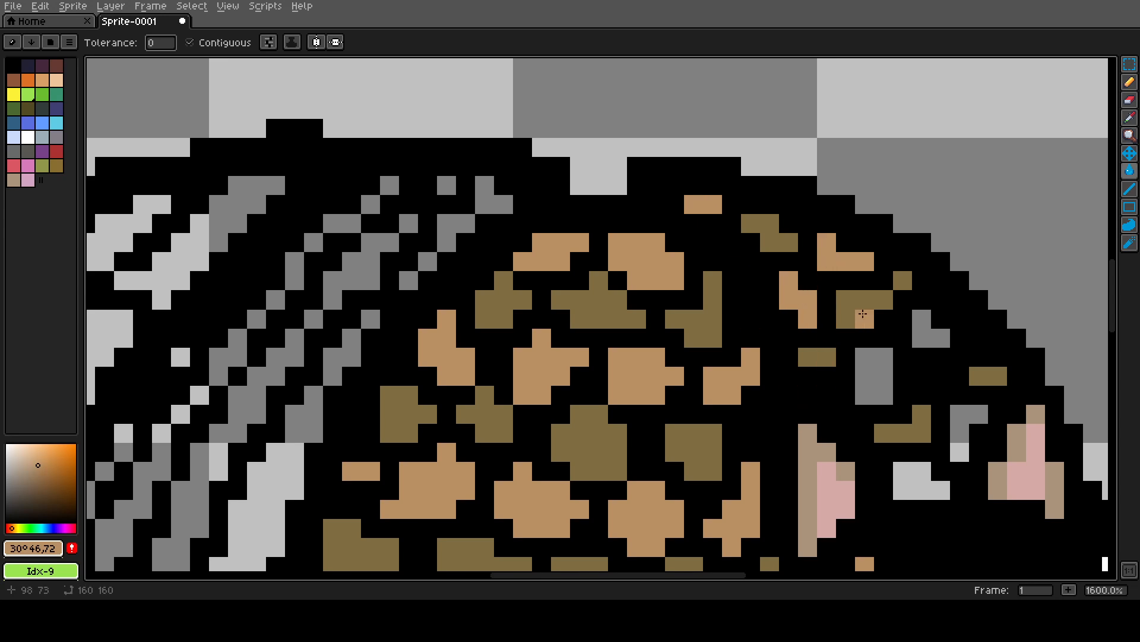
pyautogui.hotkey('ctrl', 'z')
pyautogui.click(874, 376)
pyautogui.click(922, 332)
pyautogui.click(966, 424)
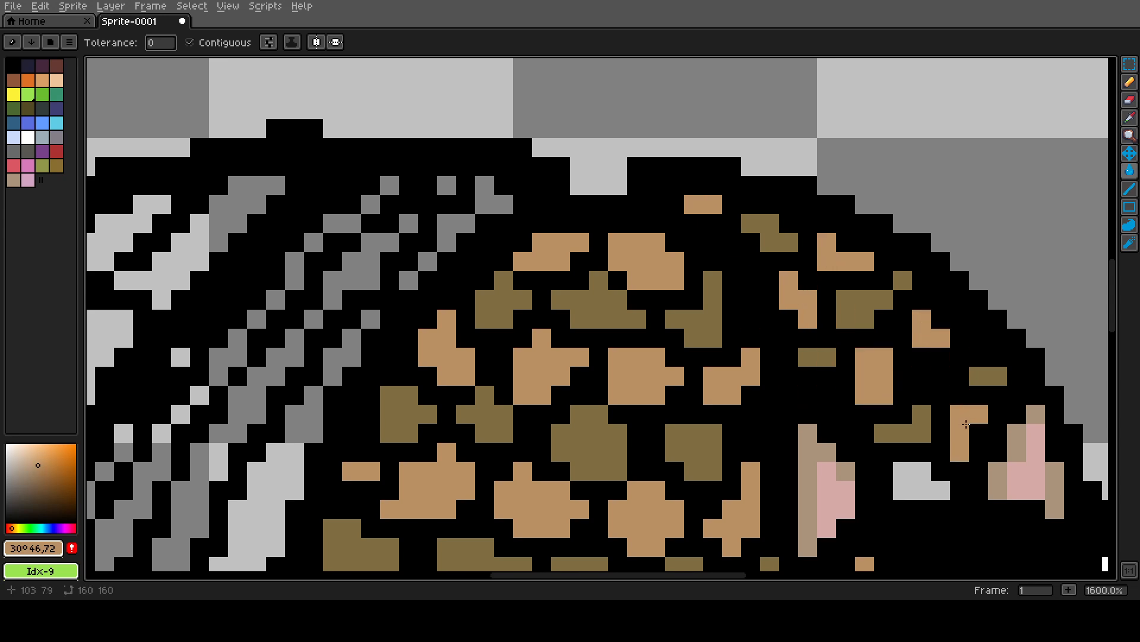
pyautogui.click(921, 481)
# - Mix a duller tan (HSB 30°, 31, 71) and fill the rearmost thin slanted stripe of the shell's middle bands with it
pyautogui.scroll(-3, 656, 385)
pyautogui.scroll(-4, 828, 495)
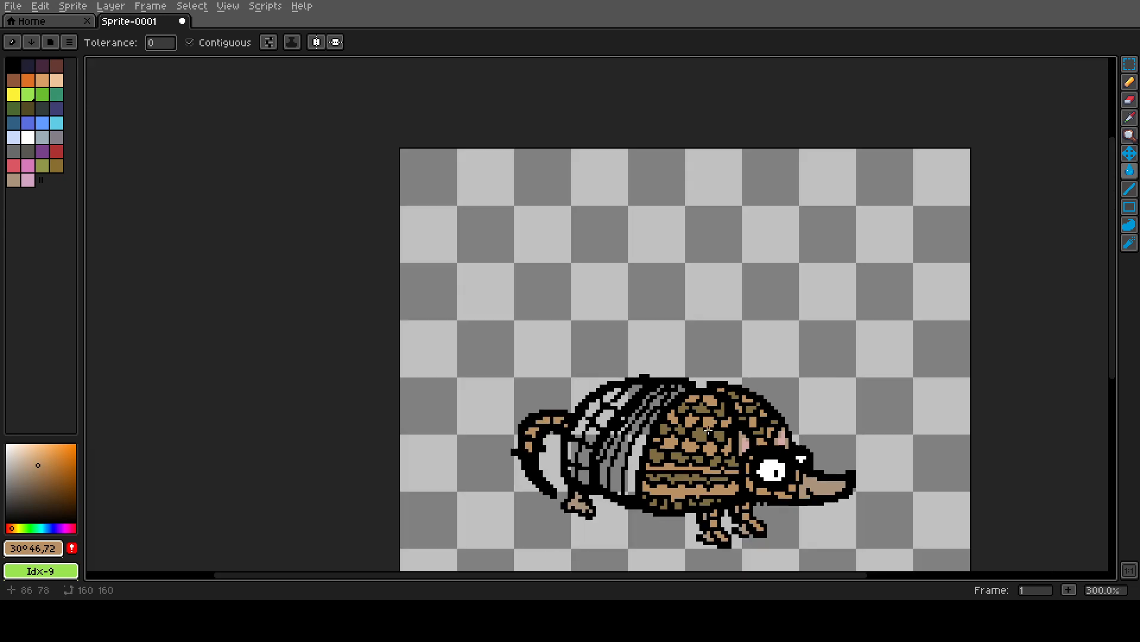
pyautogui.scroll(3, 778, 528)
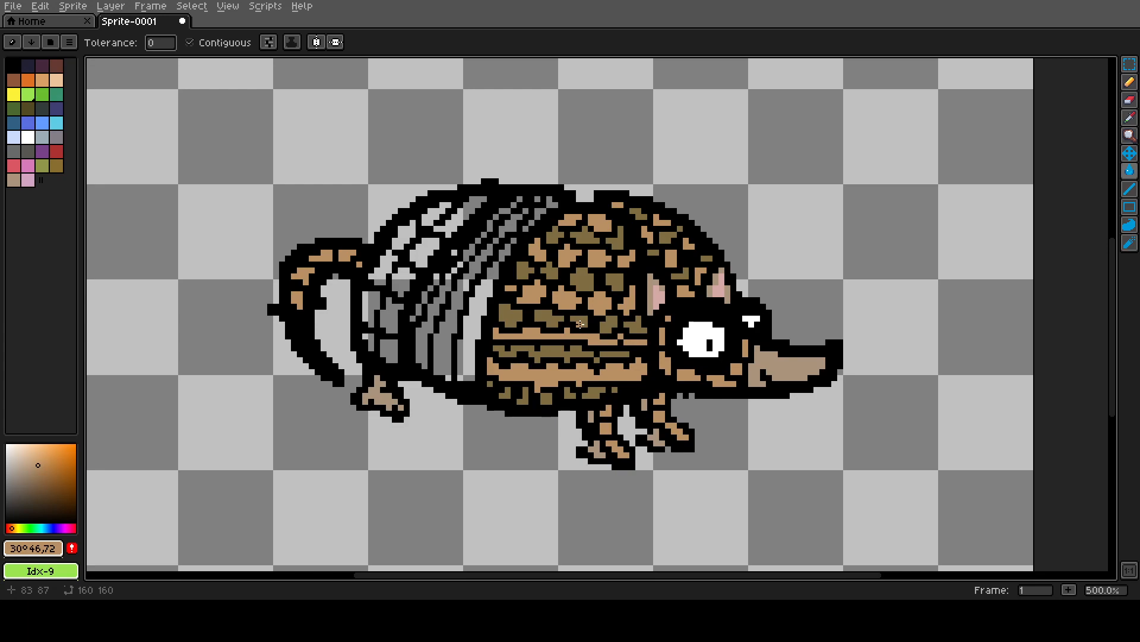
pyautogui.scroll(5, 297, 300)
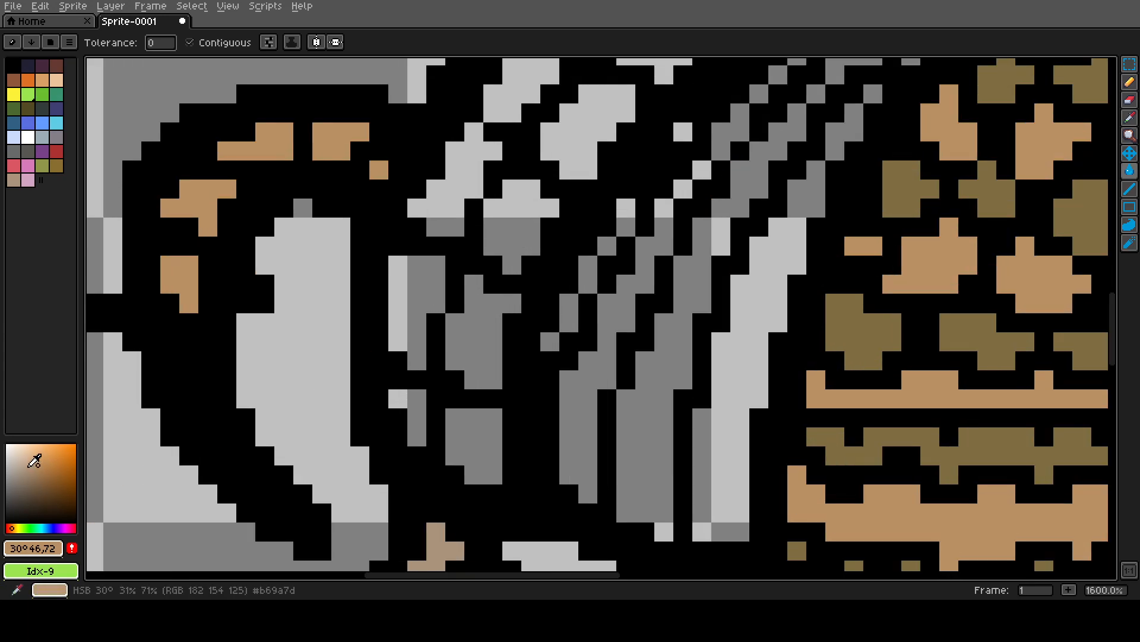
pyautogui.click(28, 466)
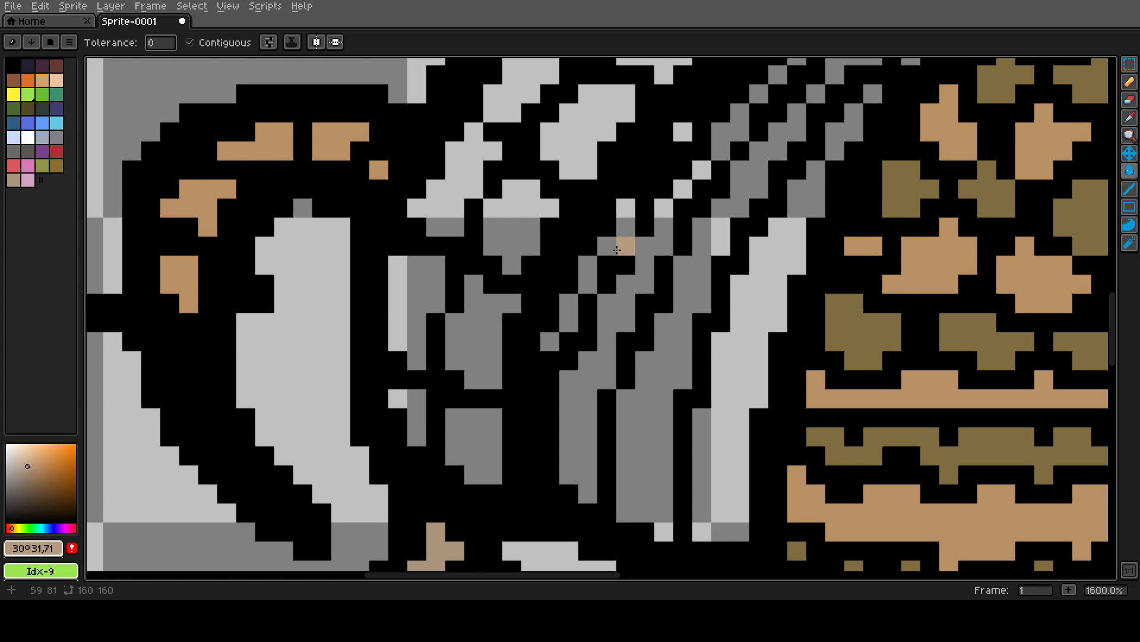
pyautogui.click(606, 245)
pyautogui.click(622, 223)
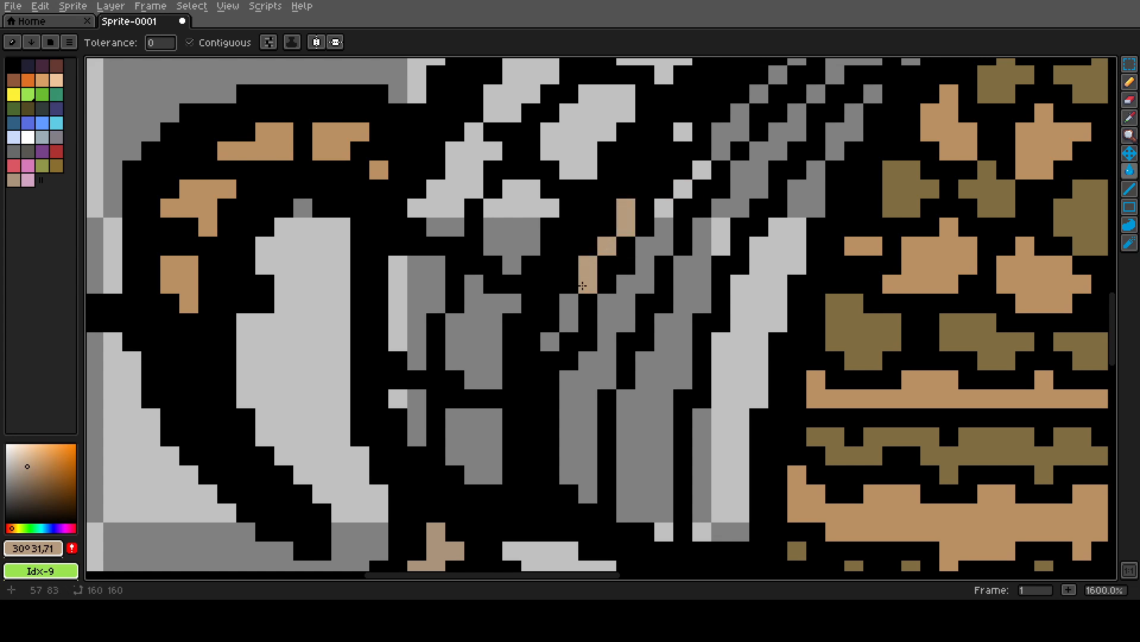
pyautogui.click(582, 286)
pyautogui.click(560, 350)
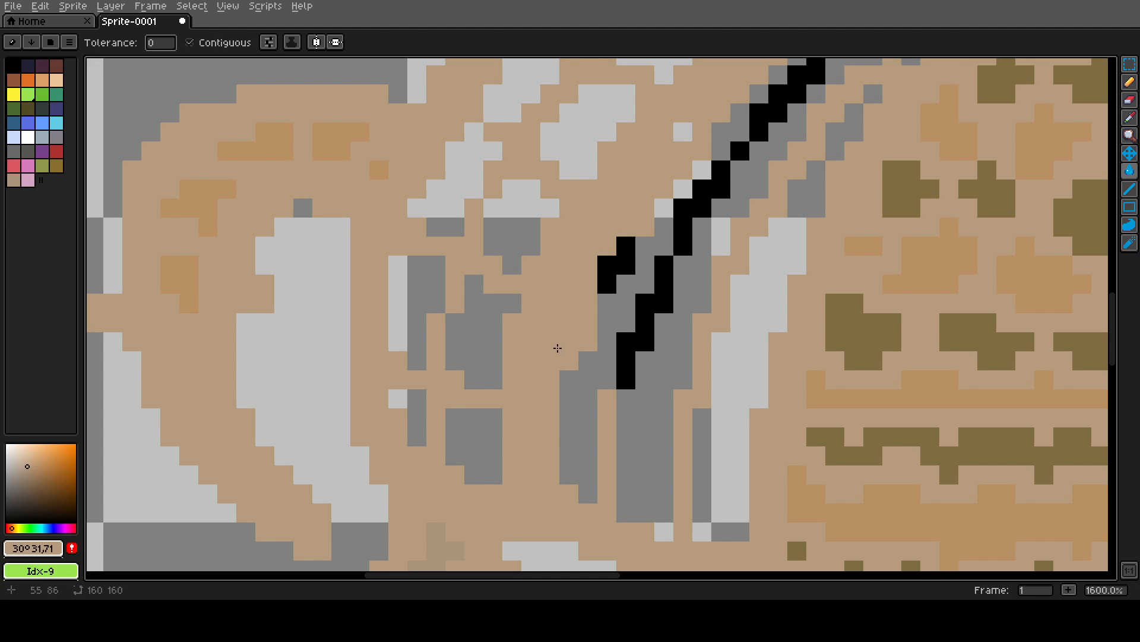
pyautogui.hotkey('ctrl', 'z')
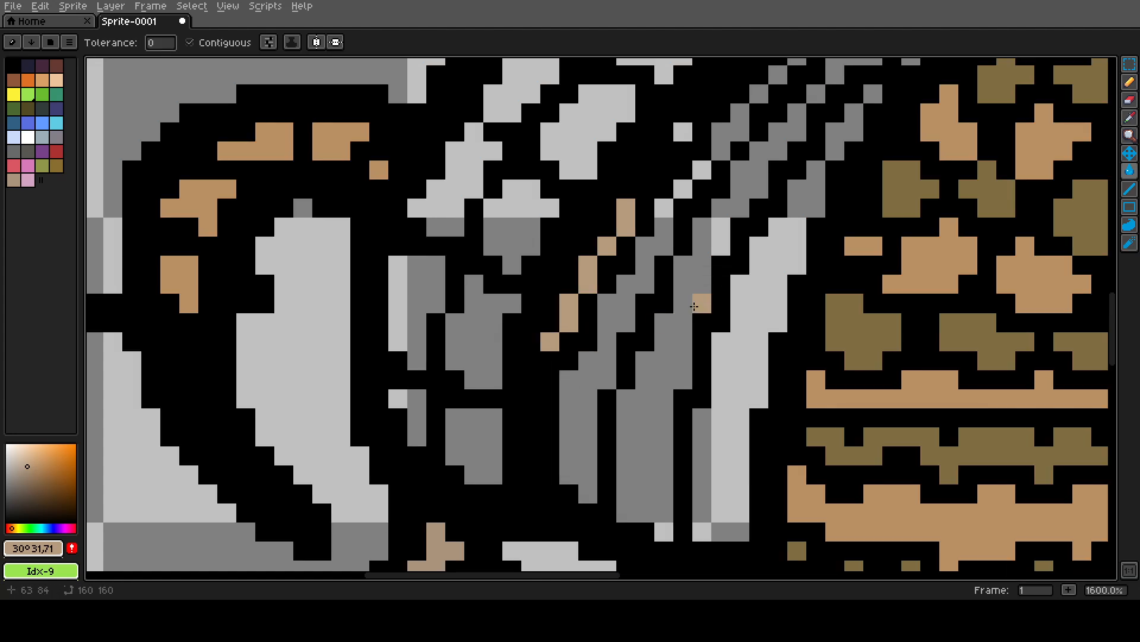
pyautogui.scroll(-4, 717, 213)
pyautogui.scroll(5, 717, 213)
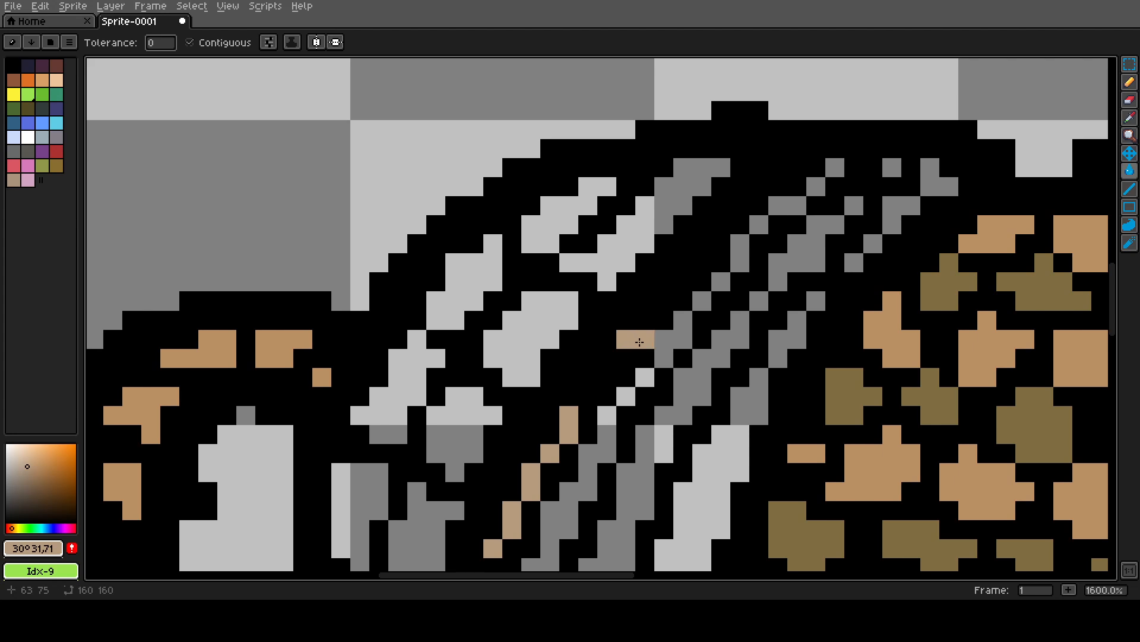
# - Fill the full length of the second slanted stripe of the shell's middle bands with the dull tan
pyautogui.moveTo(678, 332)
pyautogui.mouseDown()
pyautogui.moveTo(702, 296)
pyautogui.moveTo(751, 253)
pyautogui.moveTo(739, 254)
pyautogui.moveTo(754, 229)
pyautogui.moveTo(838, 174)
pyautogui.mouseUp()
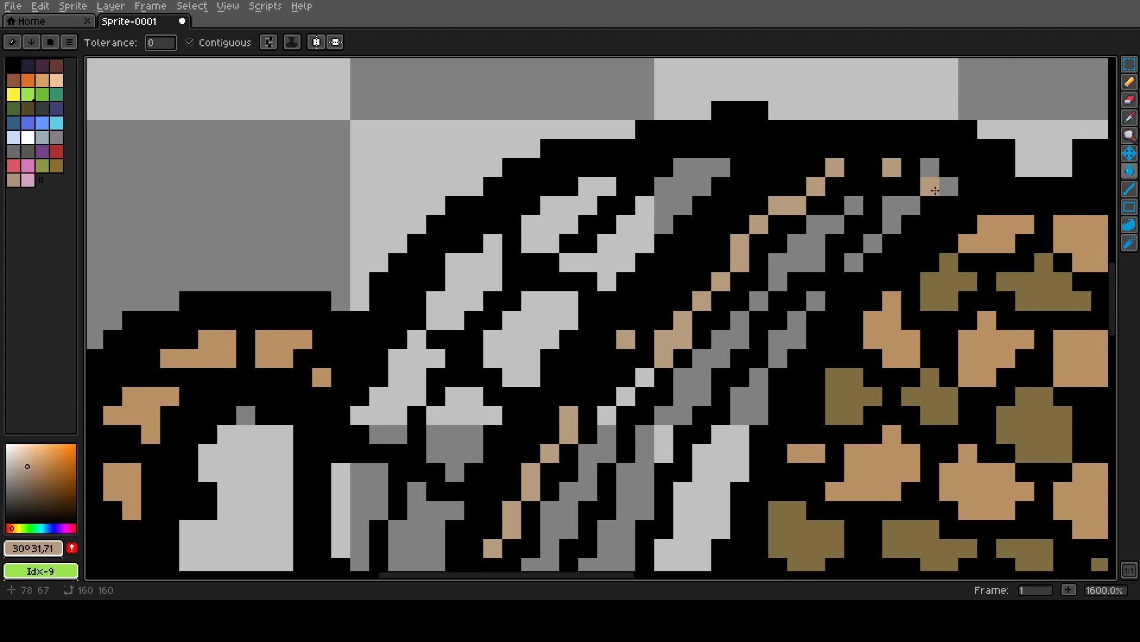
pyautogui.scroll(-3, 631, 272)
pyautogui.scroll(3, 623, 413)
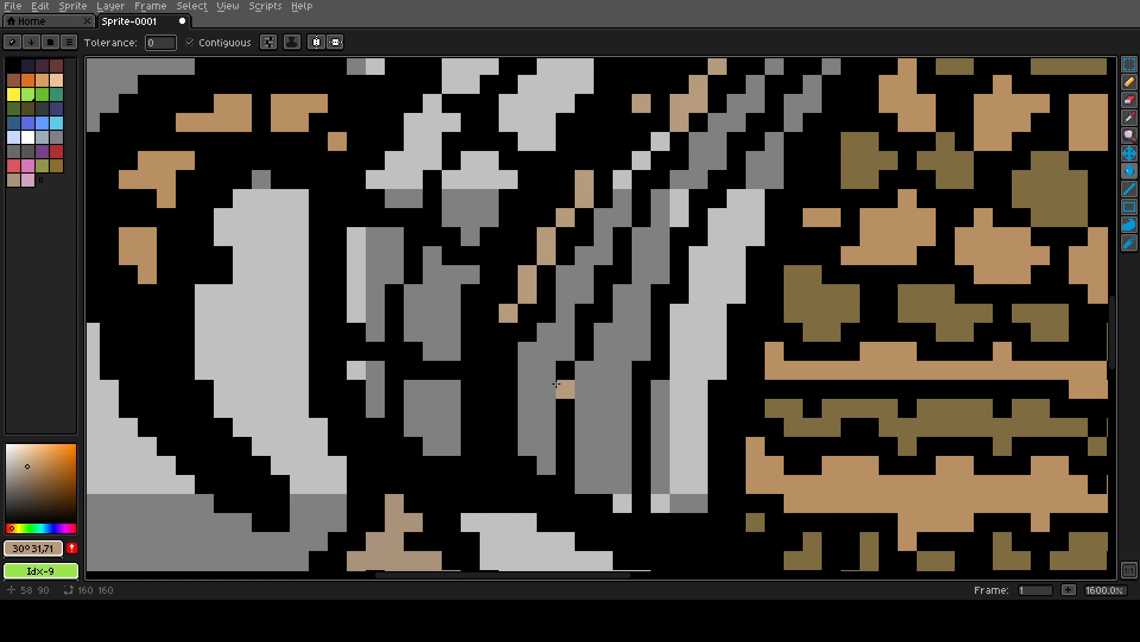
pyautogui.click(546, 378)
pyautogui.click(658, 145)
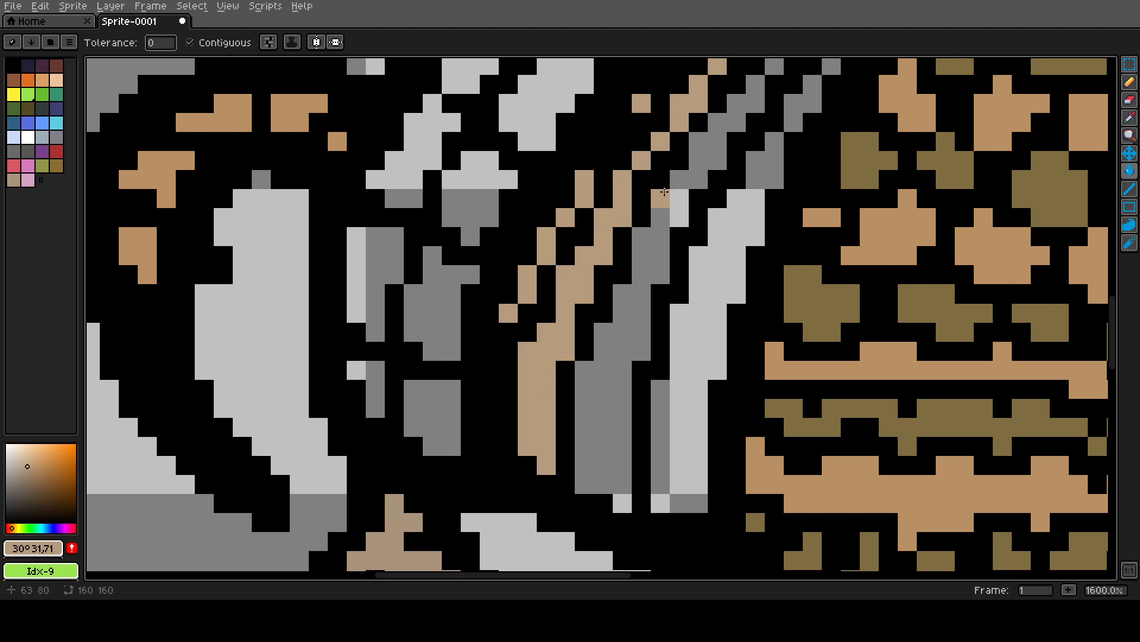
# - Fill the third slanted stripe of the shell's middle bands with the dull tan
pyautogui.click(664, 194)
pyautogui.scroll(-5, 664, 198)
pyautogui.scroll(4, 721, 144)
pyautogui.scroll(3, 727, 146)
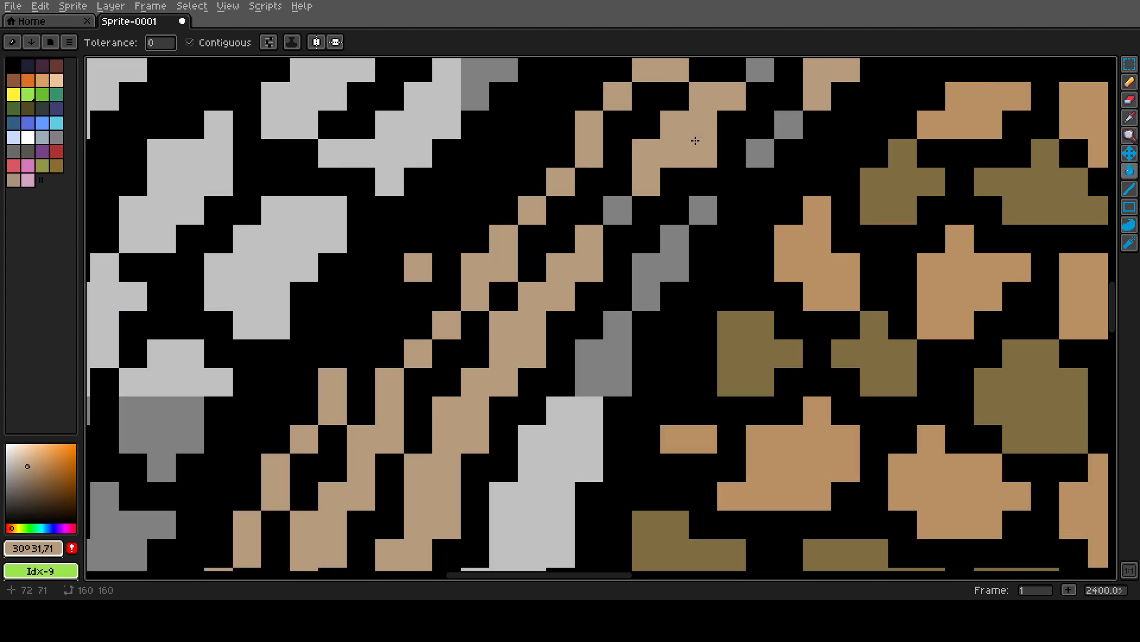
# - Fill the remaining empty pieces of the frontmost slanted stripe of the middle bands with the dull tan
pyautogui.click(786, 122)
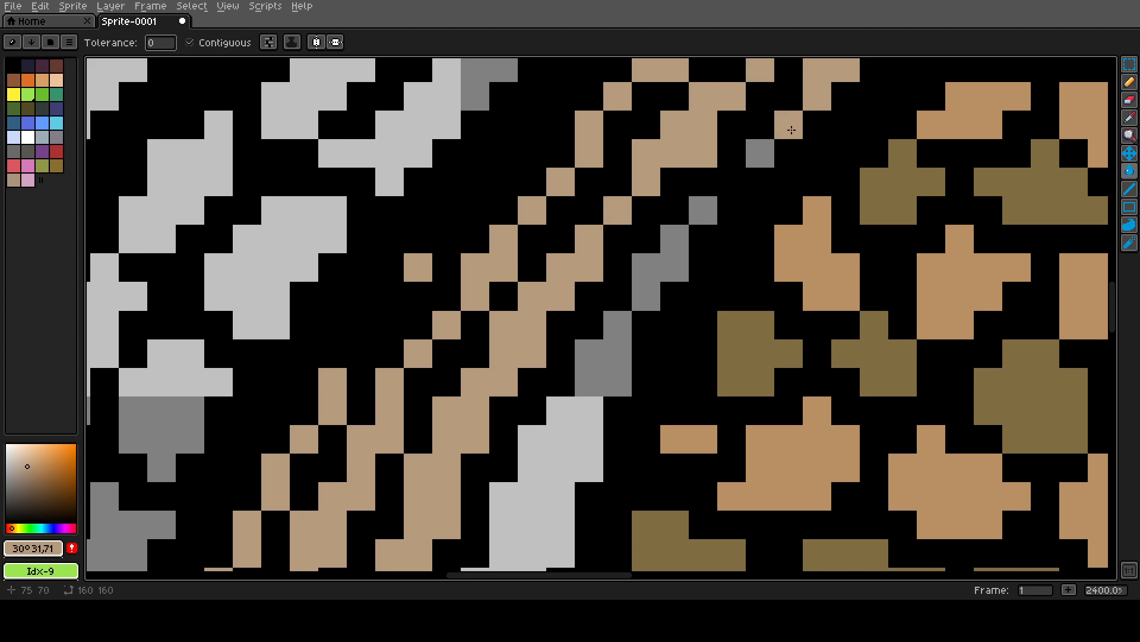
pyautogui.click(758, 150)
pyautogui.click(702, 202)
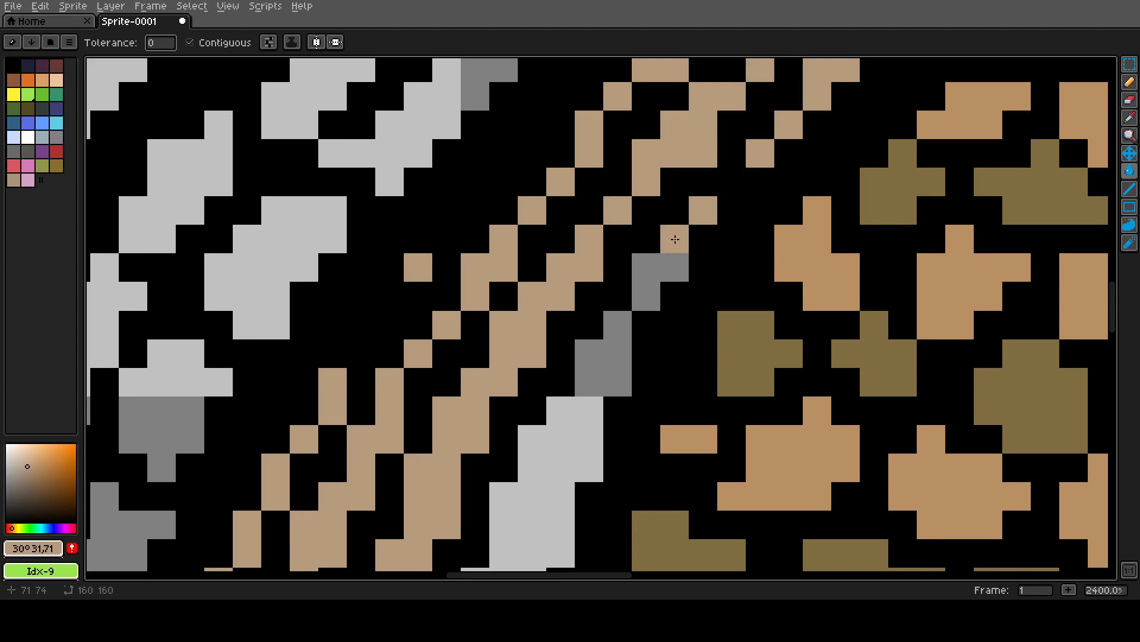
pyautogui.click(675, 241)
pyautogui.click(612, 329)
pyautogui.scroll(-3, 671, 276)
pyautogui.scroll(-2, 597, 235)
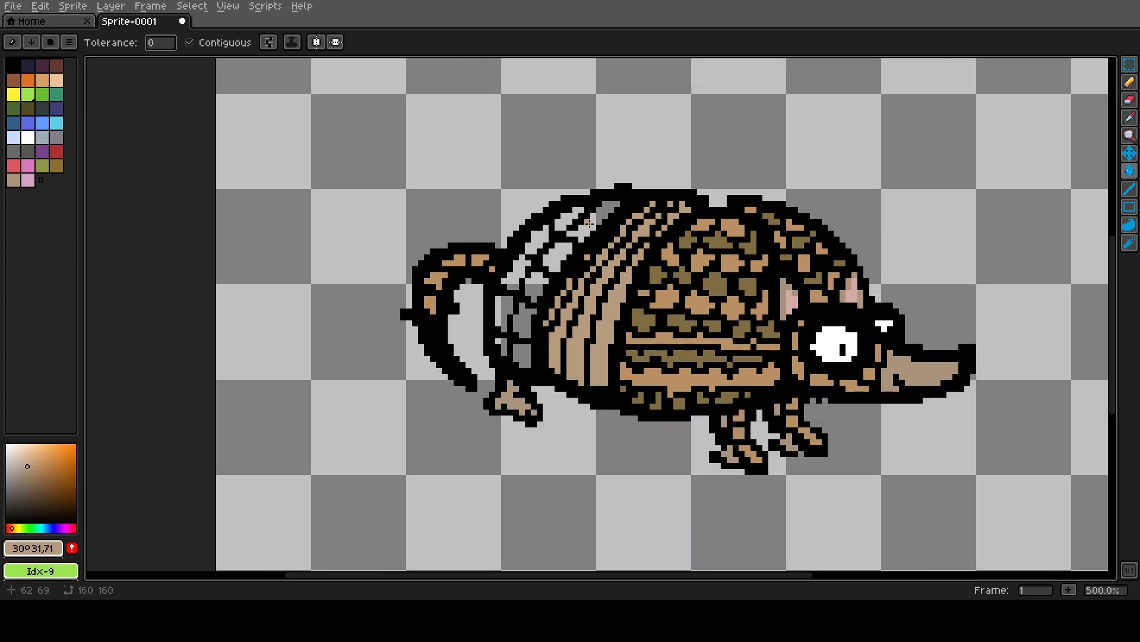
pyautogui.scroll(6, 617, 236)
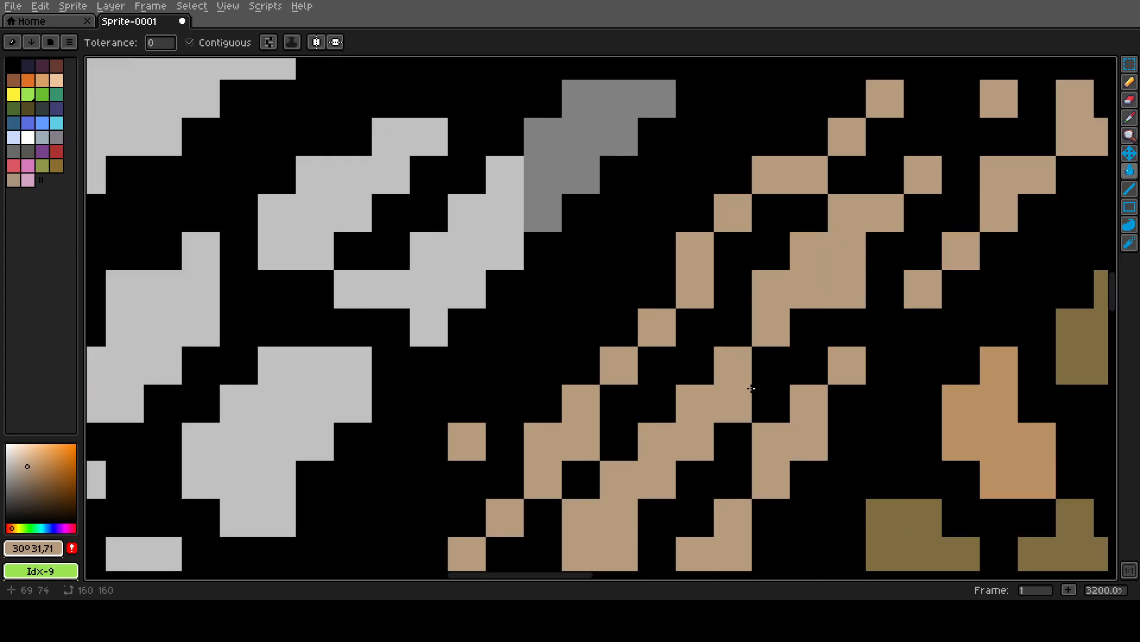
pyautogui.scroll(-2, 485, 291)
pyautogui.scroll(4, 634, 422)
pyautogui.hotkey('ctrl', 'z')
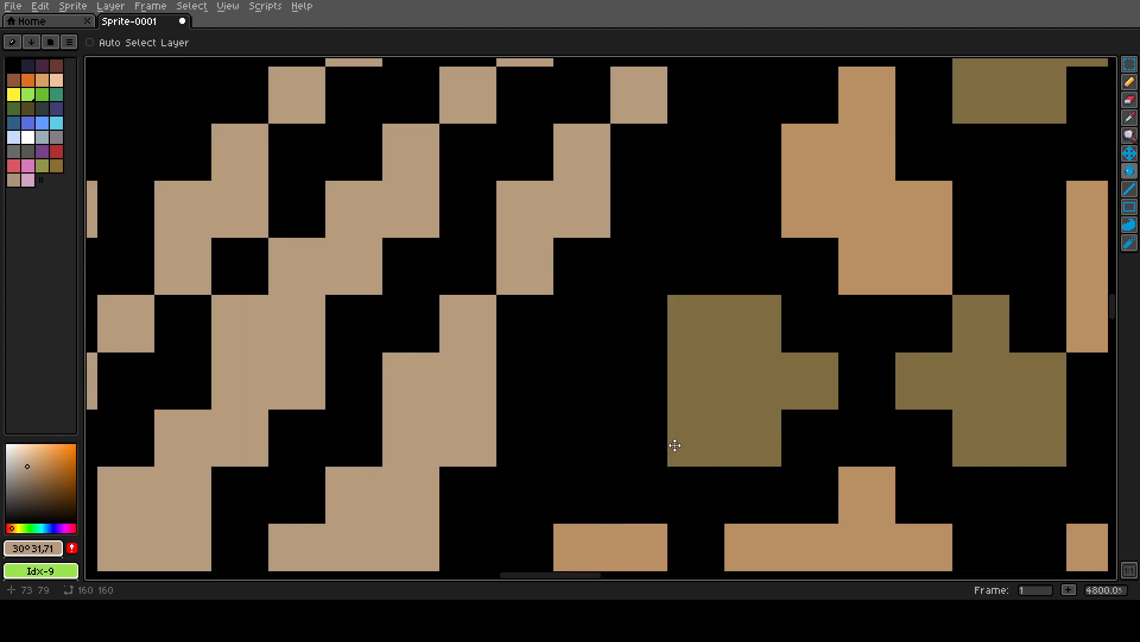
pyautogui.hotkey('ctrl', 'y')
pyautogui.hotkey('ctrl', 'z')
pyautogui.scroll(-6, 202, 316)
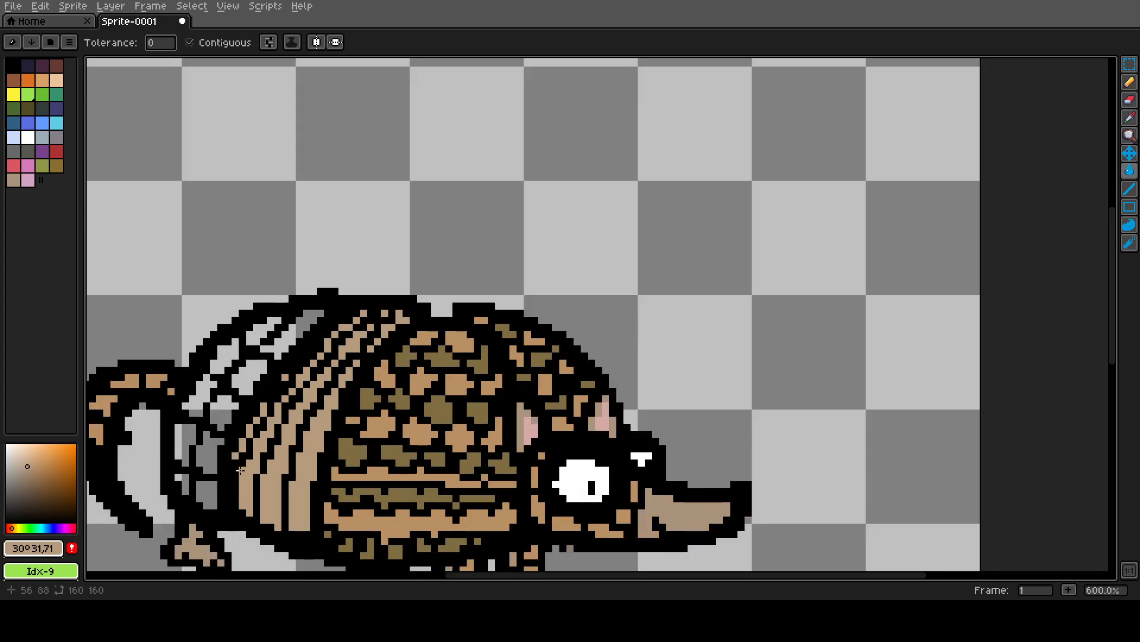
# - Bridge the gap in the frontmost slanted stripe with dull tan pencil pixels and repaint the stray pixels beside it black
pyautogui.scroll(9, 294, 375)
pyautogui.press('b')
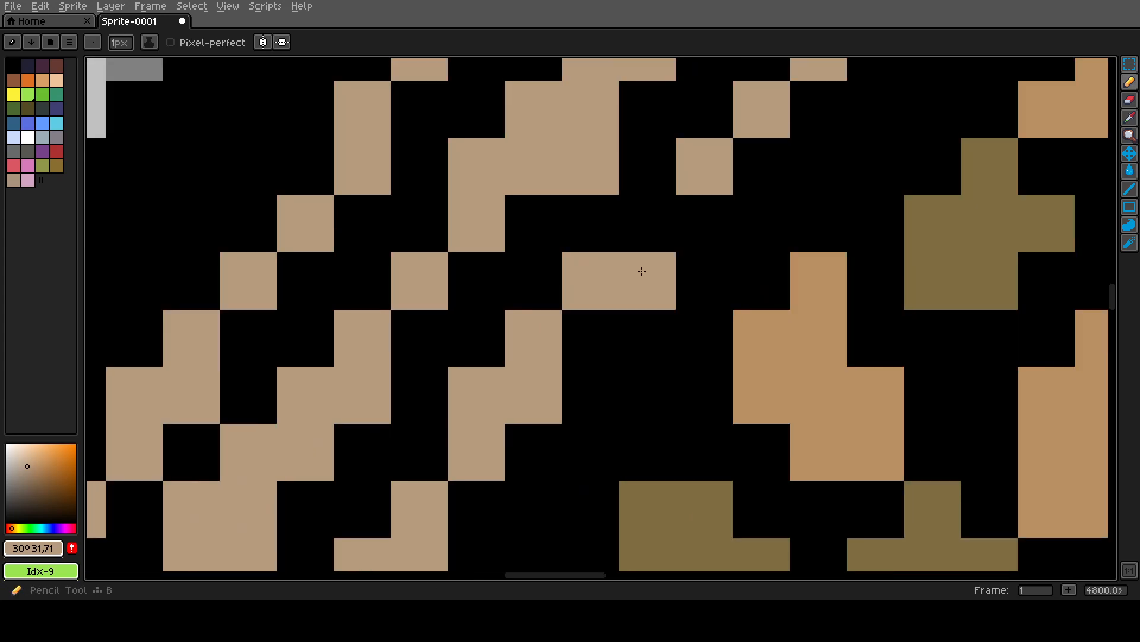
pyautogui.scroll(-3, 648, 337)
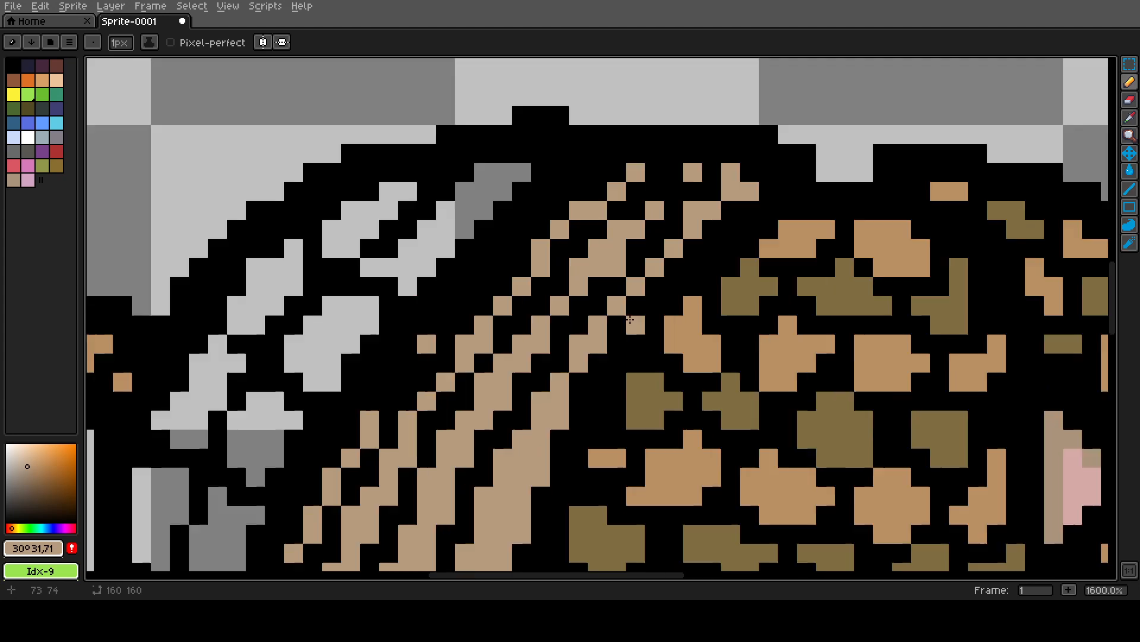
pyautogui.scroll(3, 589, 318)
pyautogui.click(547, 358)
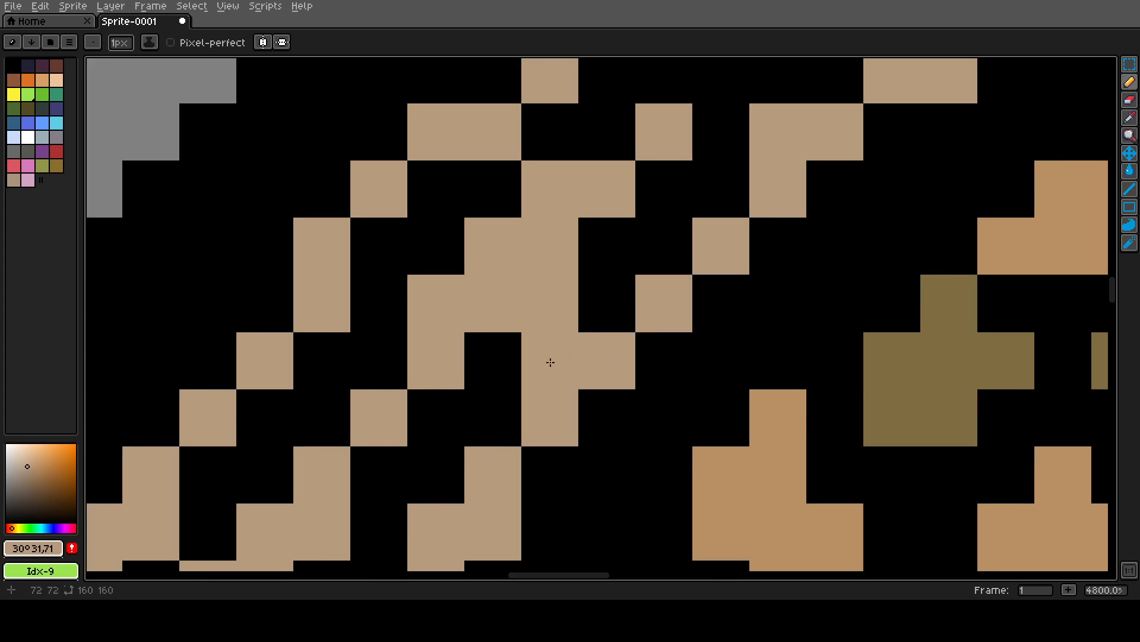
pyautogui.click(13, 64)
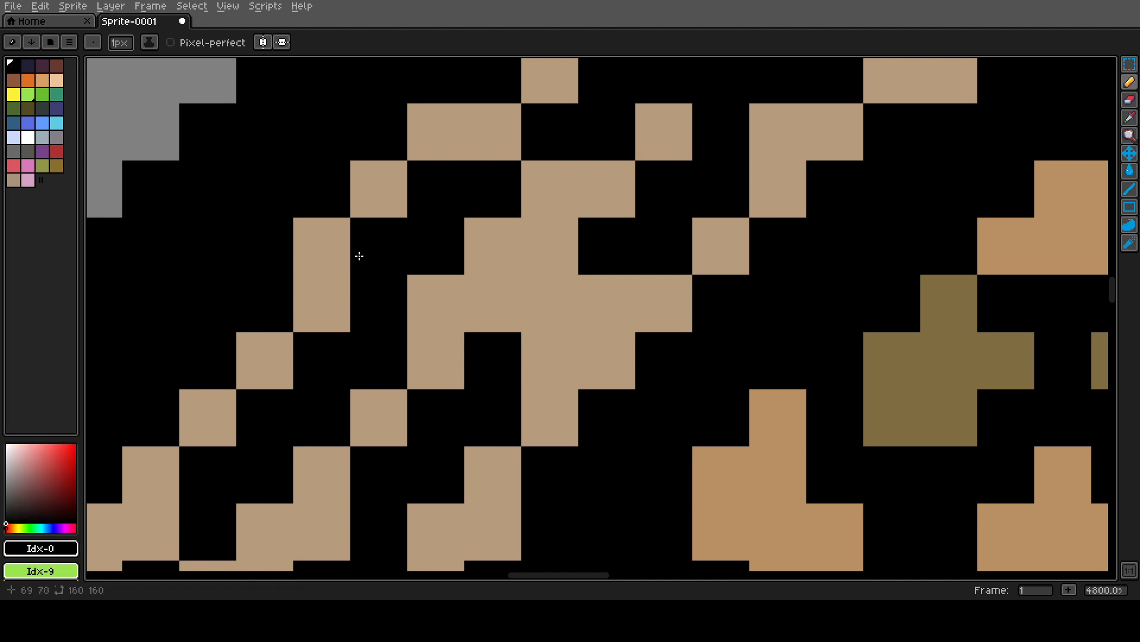
pyautogui.moveTo(606, 360); pyautogui.dragTo(550, 303)
pyautogui.scroll(-5, 680, 275)
pyautogui.scroll(-2, 680, 275)
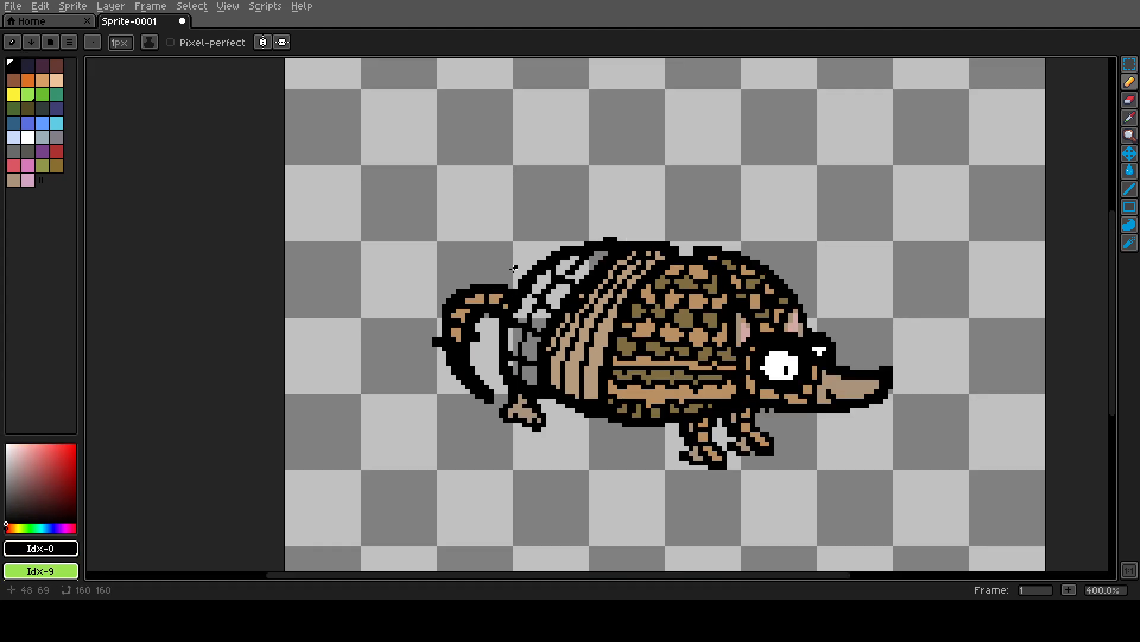
# - Paint the small notch in the upper outline between the shell and the neck shell black
pyautogui.scroll(1, 882, 406)
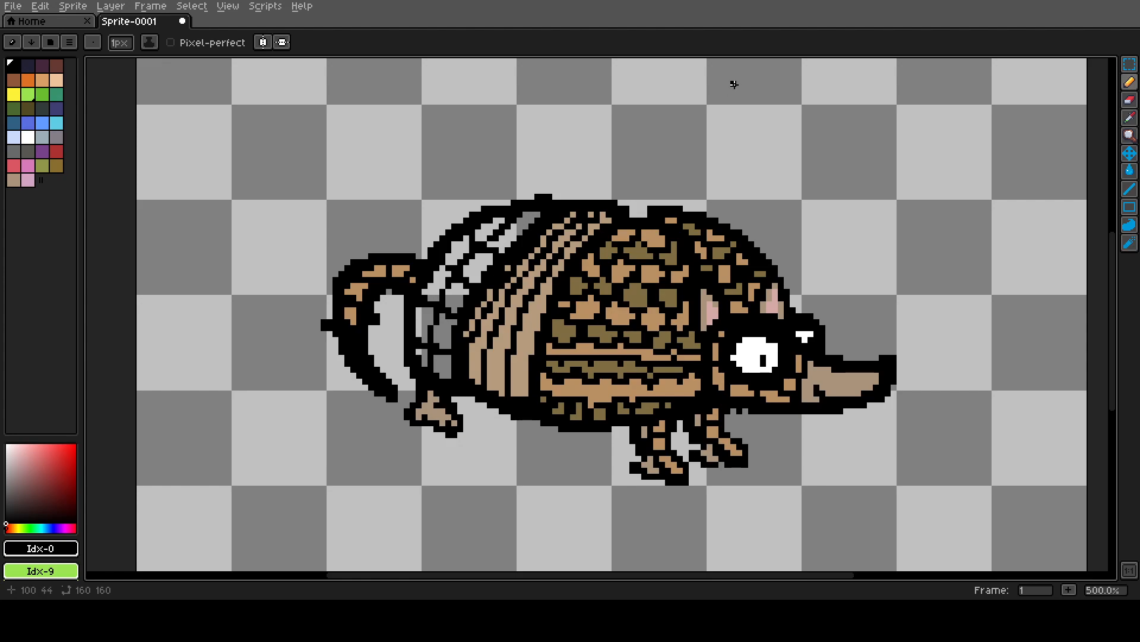
pyautogui.scroll(8, 700, 141)
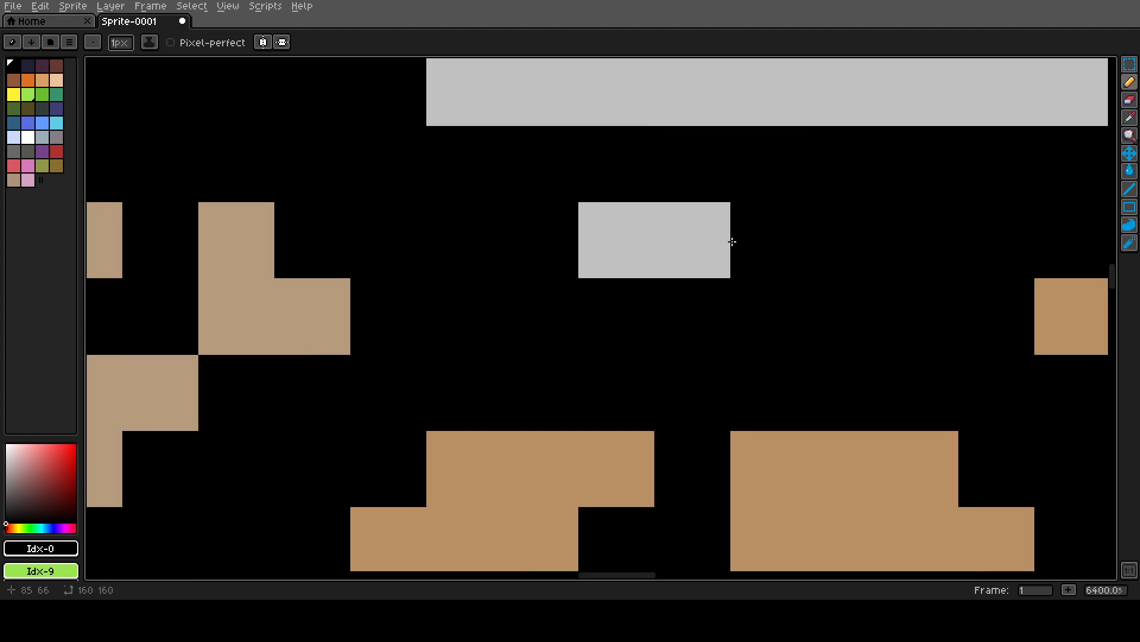
pyautogui.moveTo(642, 243); pyautogui.dragTo(678, 250)
pyautogui.scroll(-7, 648, 276)
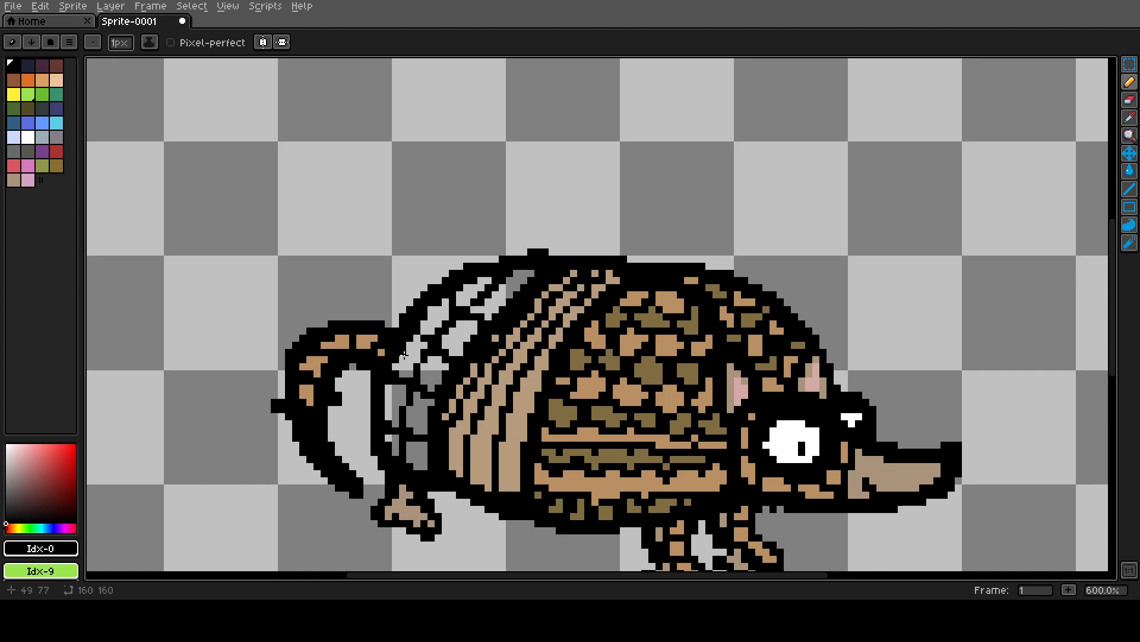
# - Choose the reddish brown (palette index 4) and fill the three upper scales along the outer edge of the rear shell
pyautogui.scroll(3, 403, 355)
pyautogui.scroll(-3, 666, 278)
pyautogui.scroll(2, 533, 343)
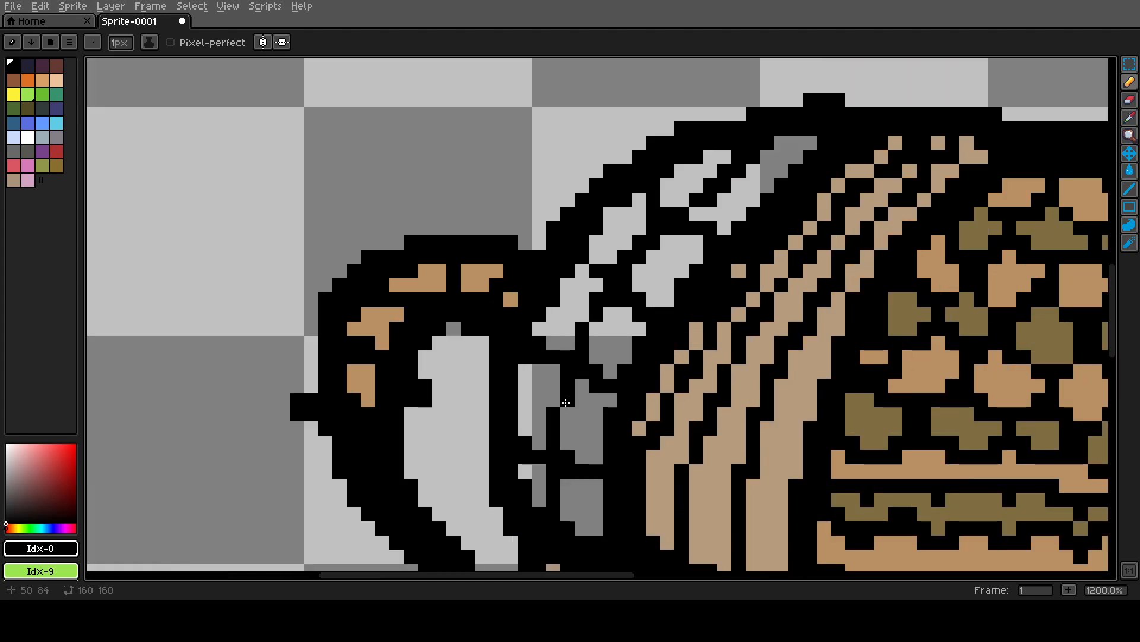
pyautogui.scroll(-1, 533, 343)
pyautogui.scroll(1, 533, 343)
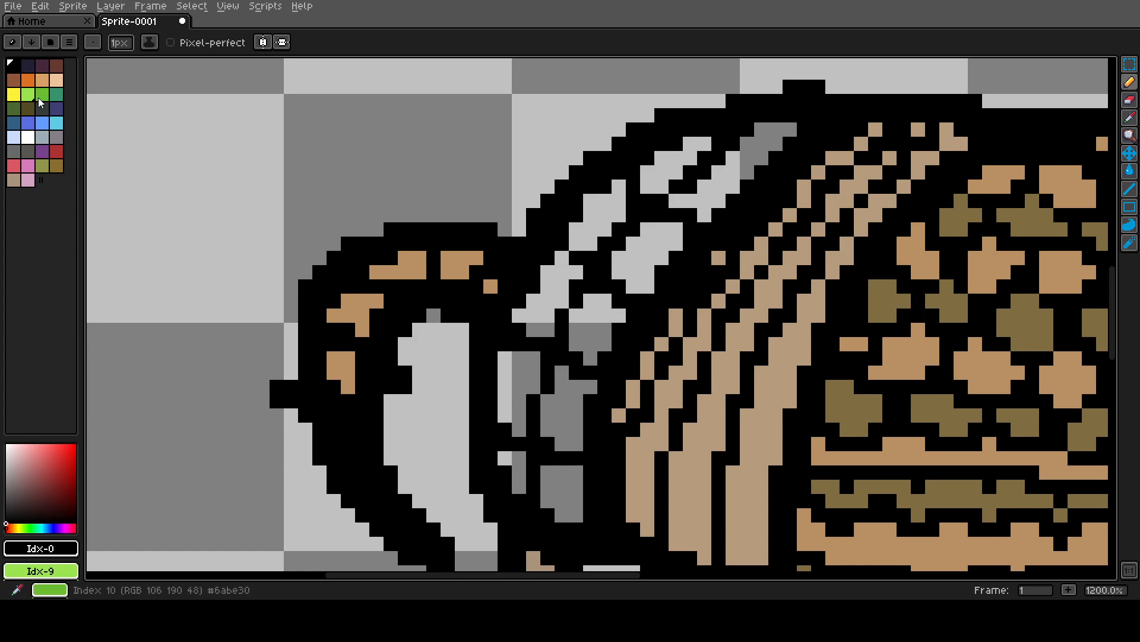
pyautogui.click(14, 80)
pyautogui.click(547, 325)
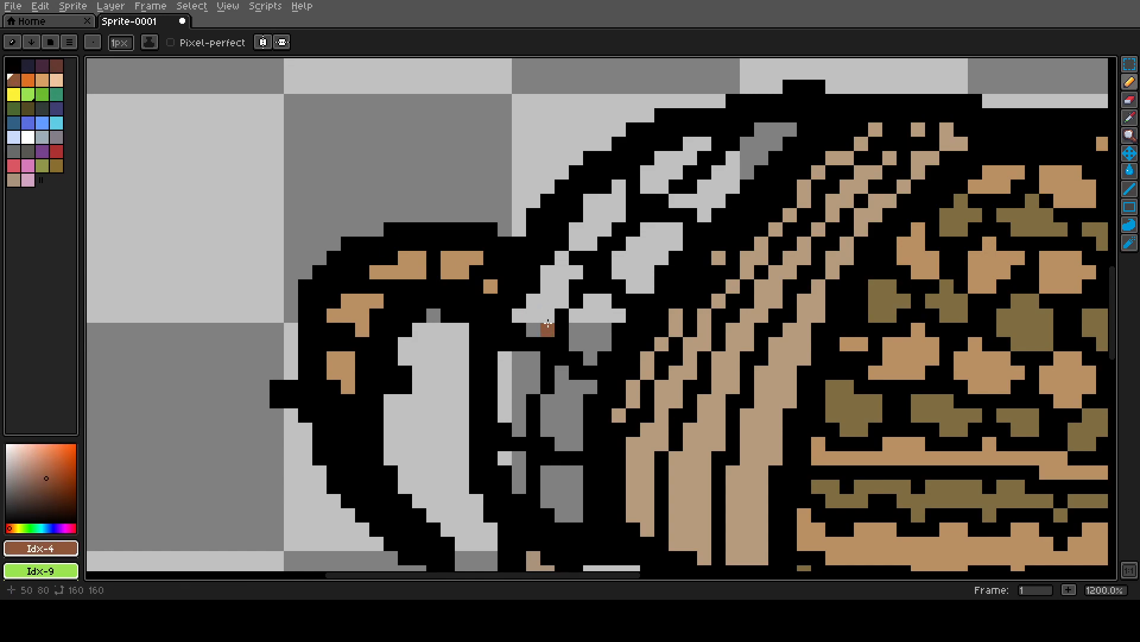
pyautogui.click(548, 300)
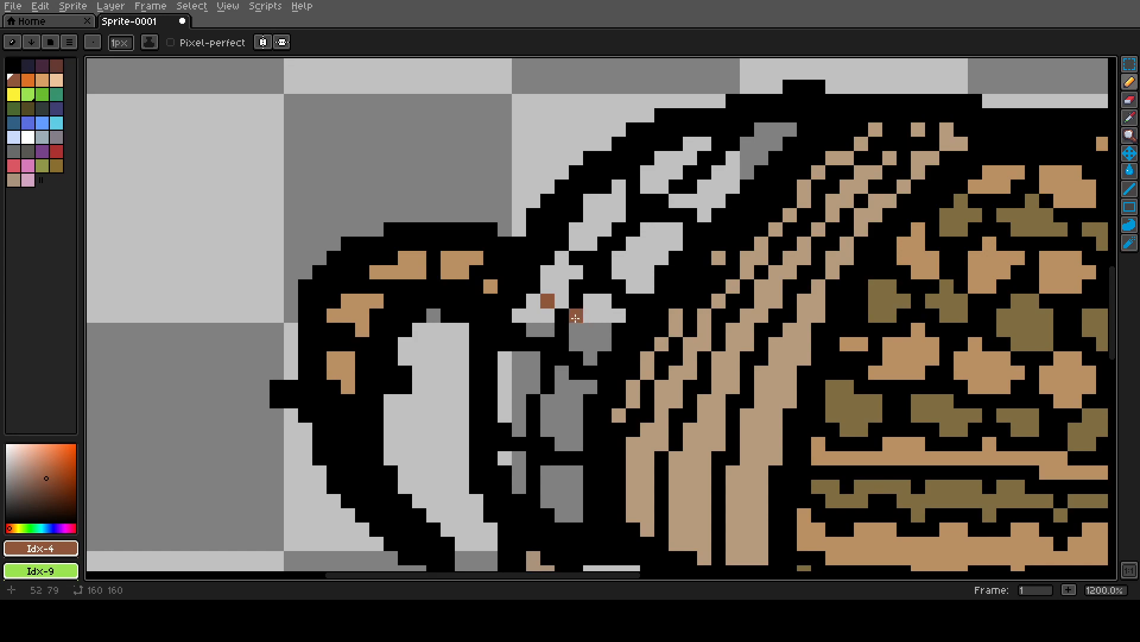
pyautogui.press('g')
pyautogui.click(569, 271)
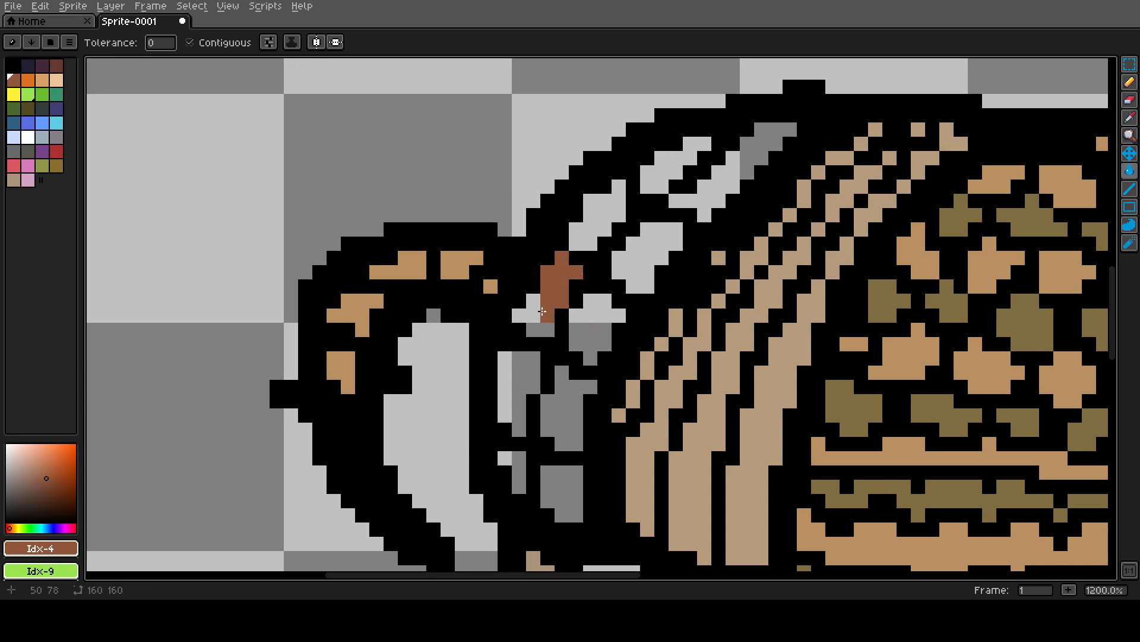
pyautogui.click(548, 315)
pyautogui.click(605, 219)
pyautogui.click(648, 172)
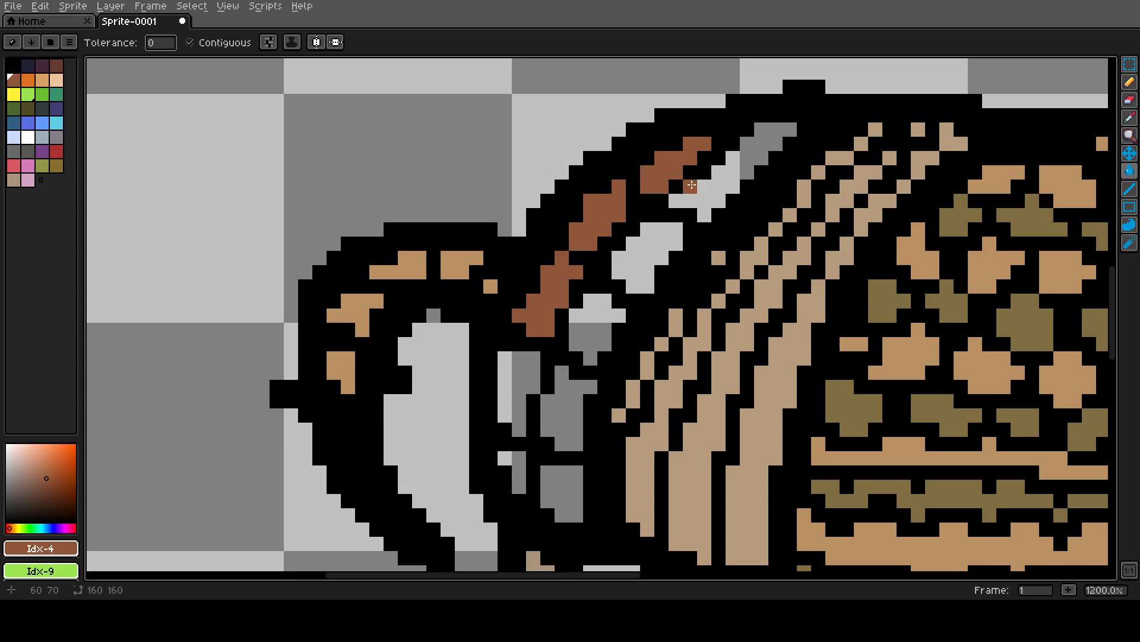
# - Fill the inner row and the remaining lower scales of the rear shell with the reddish brown
pyautogui.click(719, 187)
pyautogui.click(766, 146)
pyautogui.click(646, 243)
pyautogui.click(591, 335)
pyautogui.click(597, 306)
pyautogui.click(568, 410)
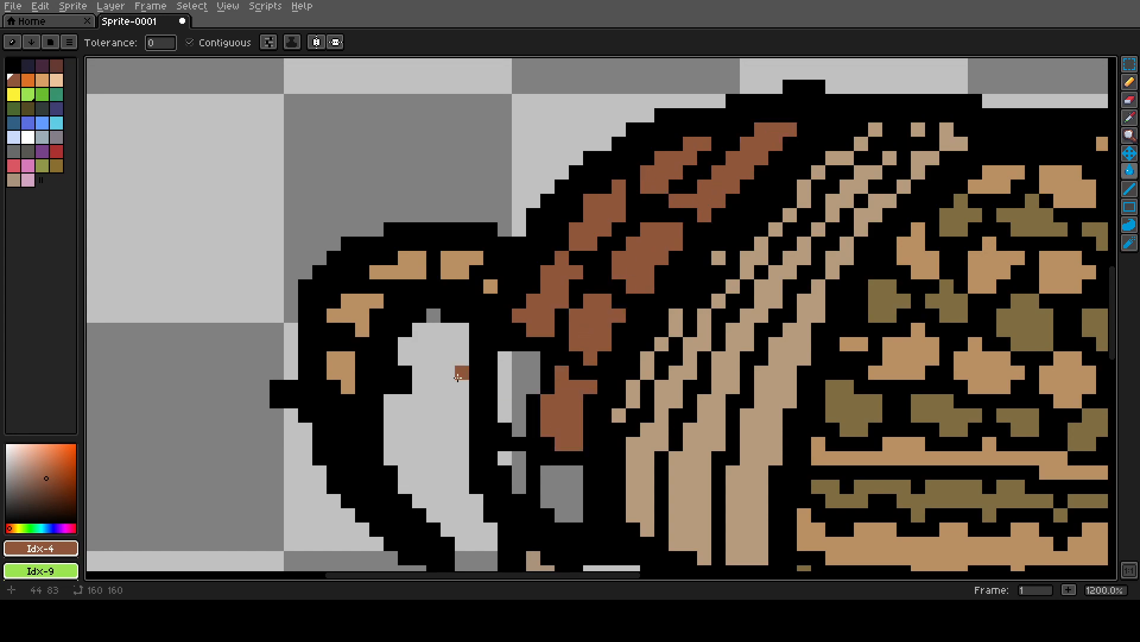
pyautogui.click(514, 387)
pyautogui.click(505, 458)
pyautogui.click(548, 486)
pyautogui.scroll(-6, 385, 307)
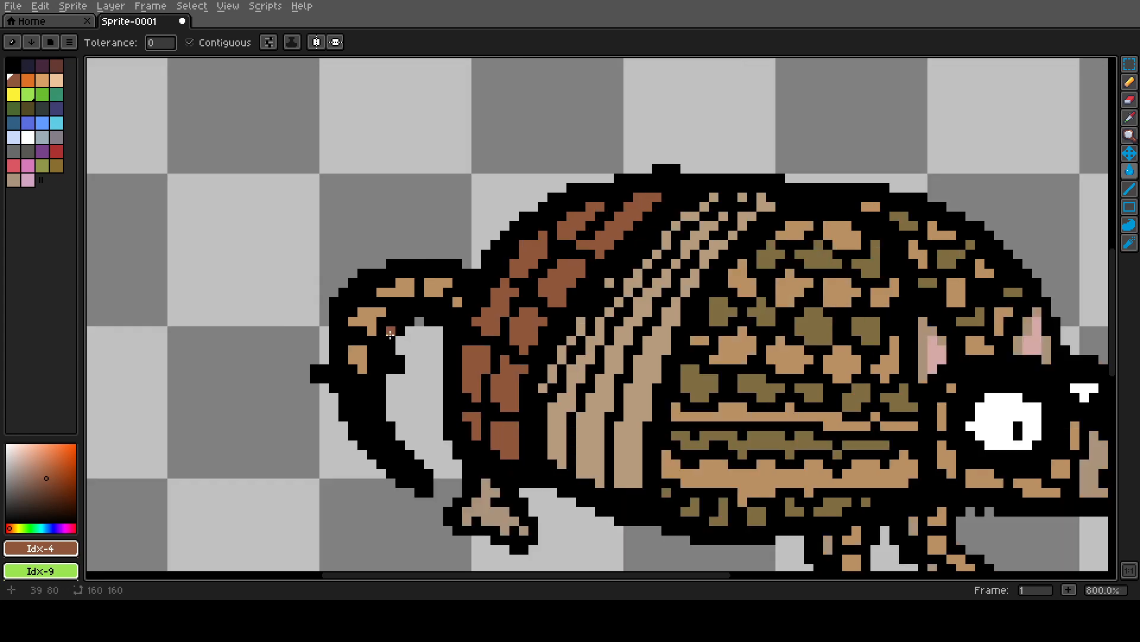
# - Mix a muted brown (HSB 19°, 25, 63) and try it on two lower rear-shell scales, undoing the fill that spills onto the outline
pyautogui.scroll(4, 384, 307)
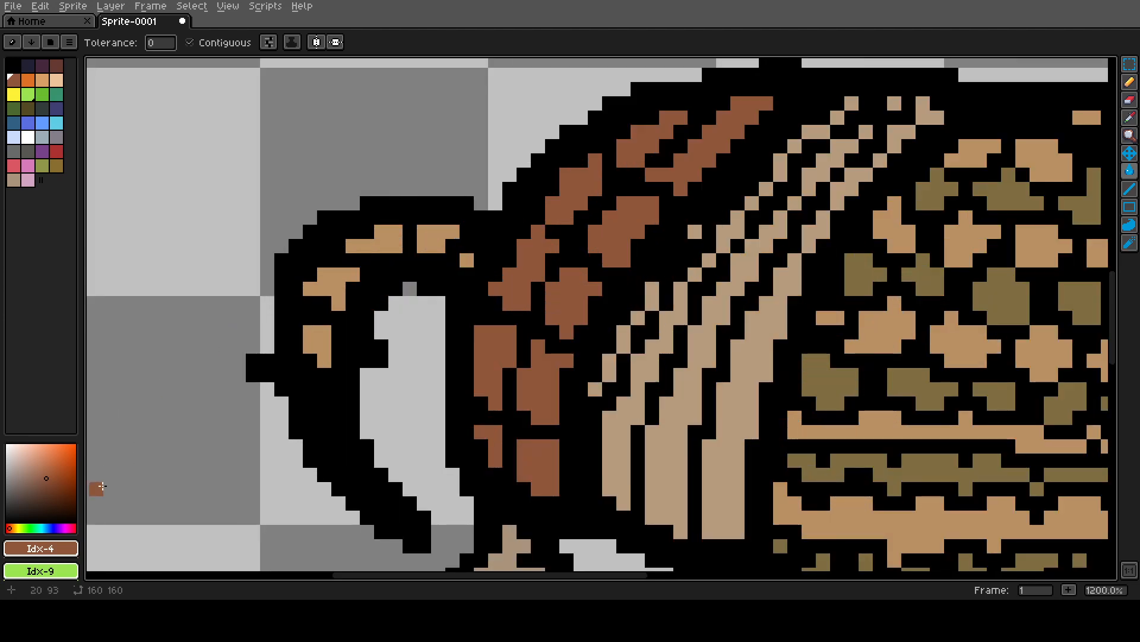
pyautogui.click(24, 472)
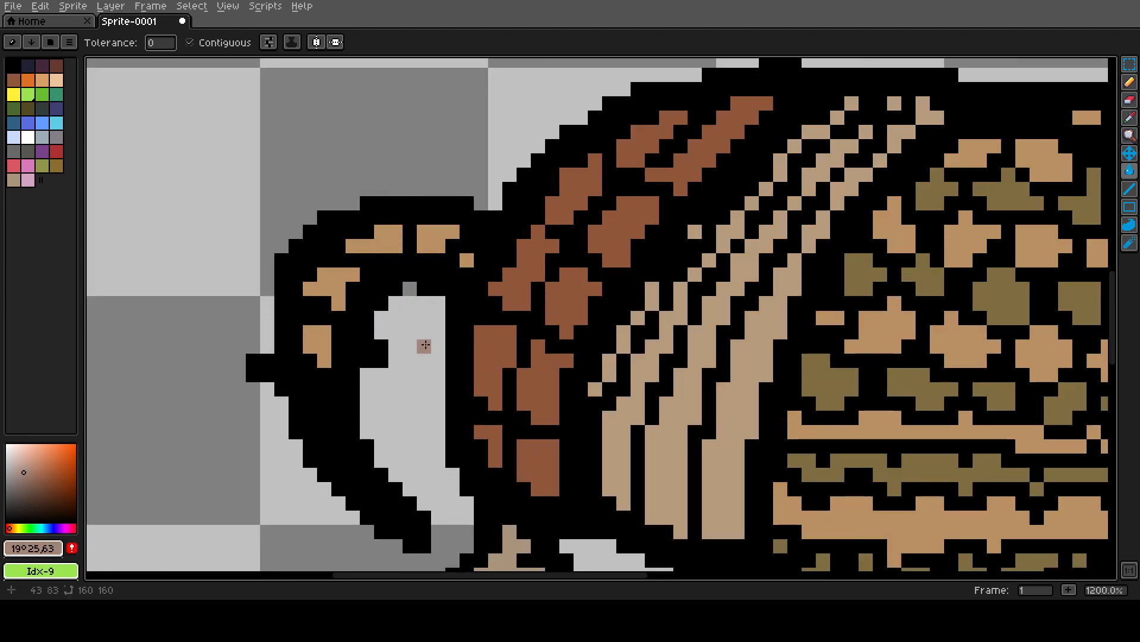
pyautogui.click(525, 383)
pyautogui.click(499, 358)
pyautogui.click(488, 443)
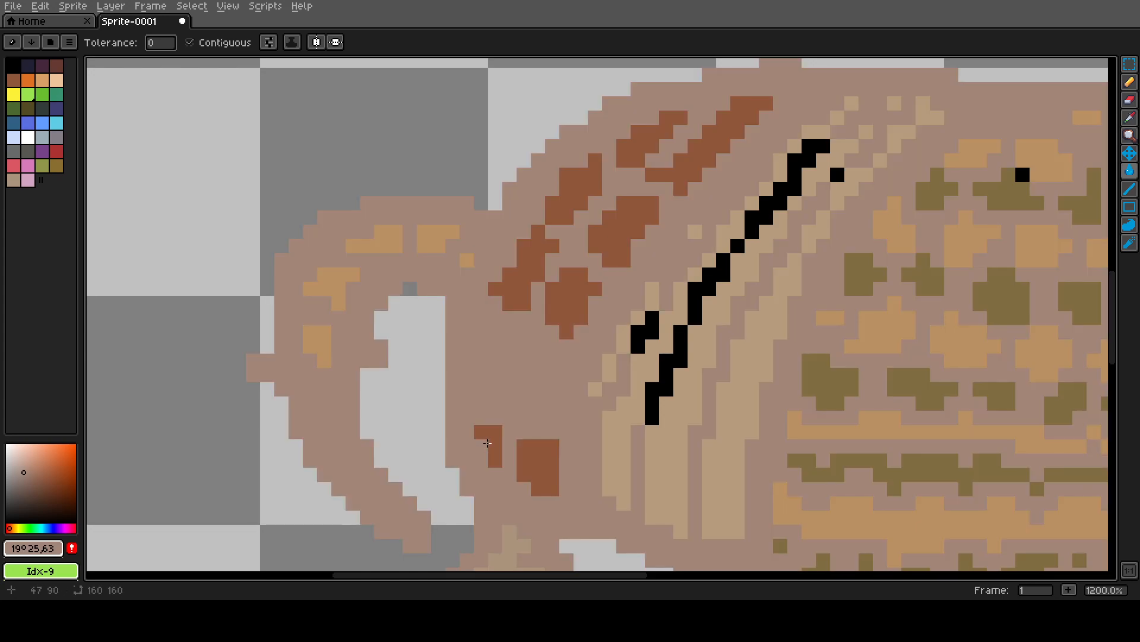
pyautogui.press('v')
pyautogui.hotkey('ctrl', 'z')
pyautogui.hotkey('ctrl', 'y')
pyautogui.hotkey('ctrl', 'z')
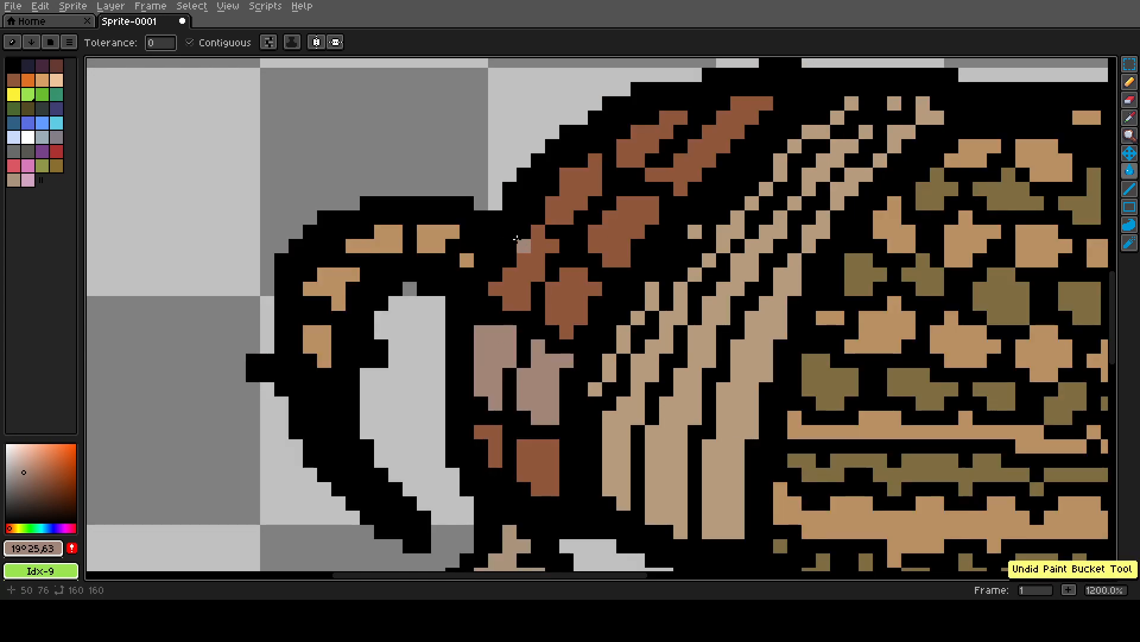
# - Try the muted brown on two upper rear-shell scales and undo all the muted brown fills
pyautogui.click(599, 179)
pyautogui.click(624, 226)
pyautogui.scroll(-5, 481, 207)
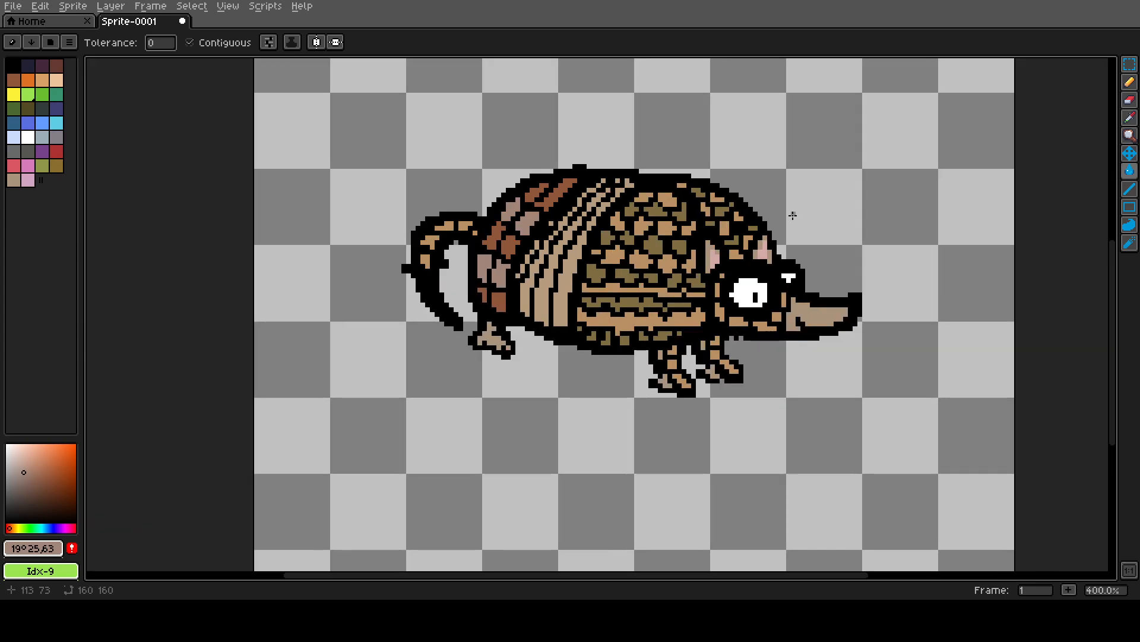
pyautogui.scroll(1, 793, 215)
pyautogui.scroll(4, 445, 156)
pyautogui.press('v')
pyautogui.hotkey('ctrl', 'z')
pyautogui.hotkey('ctrl', 'z')
pyautogui.hotkey('ctrl', 'z')
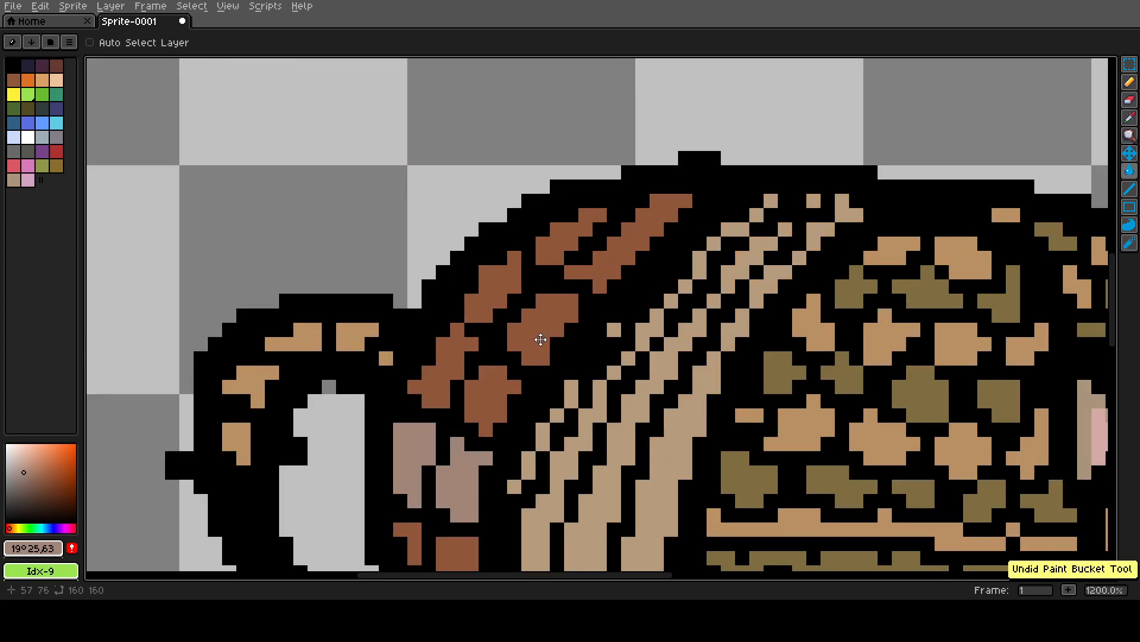
pyautogui.hotkey('ctrl', 'z')
# - Fill alternating scales of the rear shell with the muted brown in a checkered pattern, starting from the small lowest outer scale
pyautogui.scroll(-1, 441, 485)
pyautogui.click(422, 521)
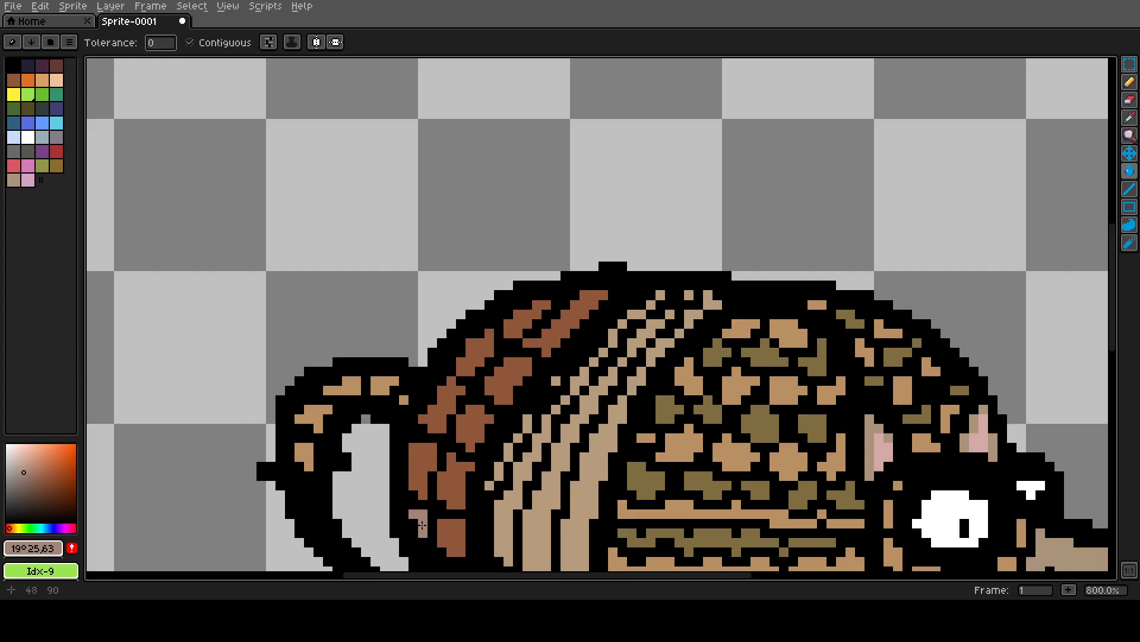
pyautogui.click(450, 494)
pyautogui.click(443, 404)
pyautogui.click(499, 381)
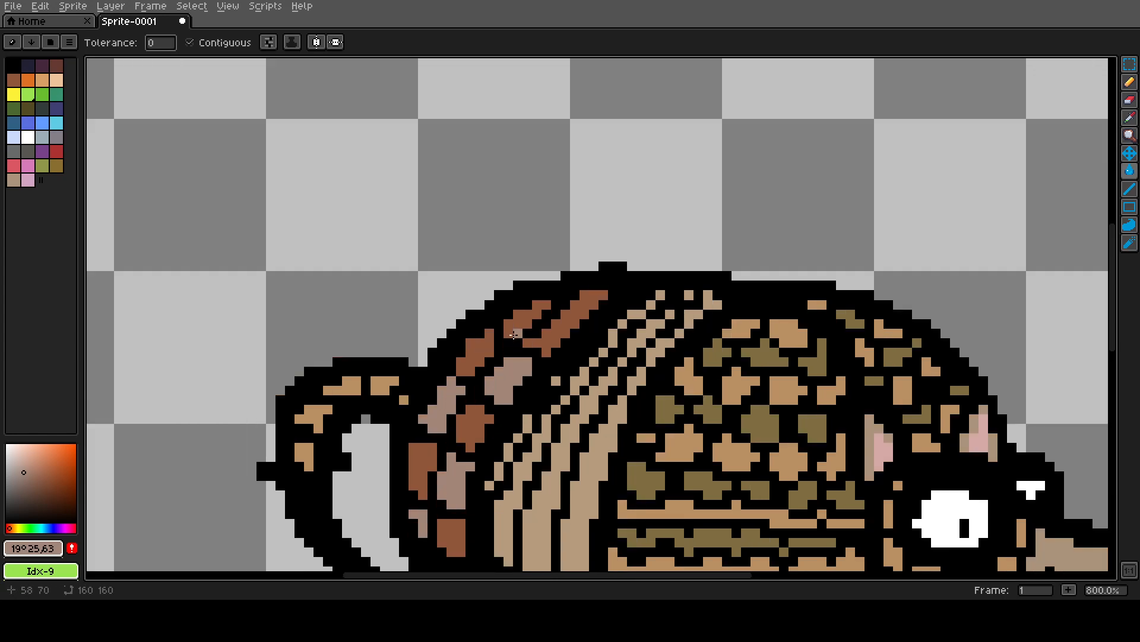
pyautogui.click(515, 333)
pyautogui.scroll(-2, 390, 383)
pyautogui.scroll(-4, 523, 480)
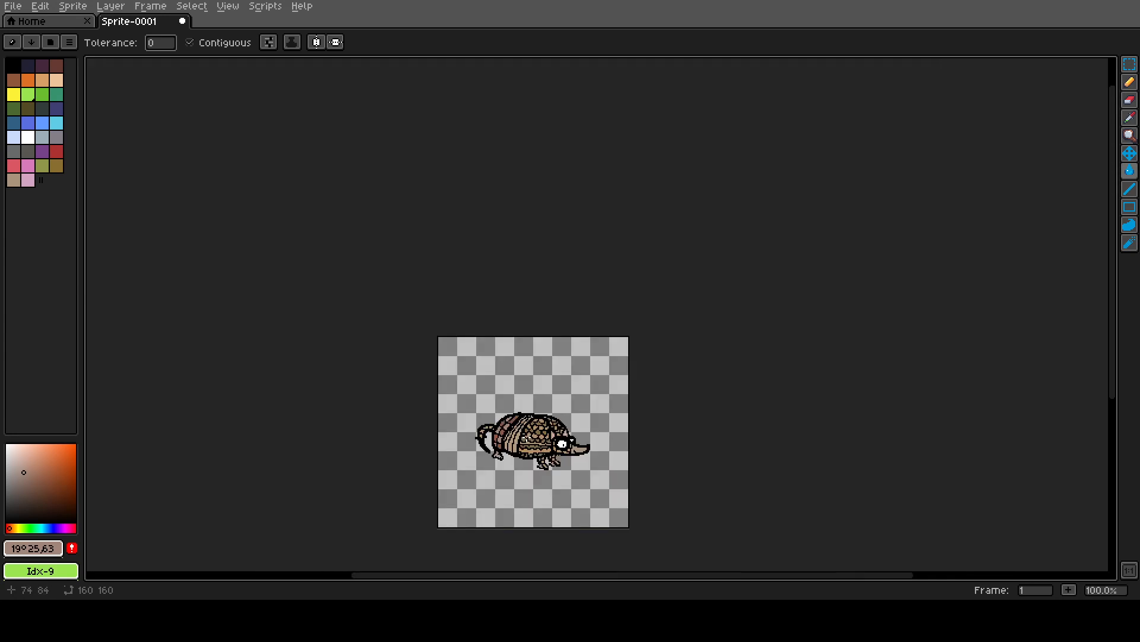
# - Fill the front shell's upper row of olive scales, the uppermost neck scale and the foremost middle-row scale with the muted brown (HSB 19°, 25, 63)
pyautogui.scroll(2, 530, 465)
pyautogui.scroll(3, 450, 159)
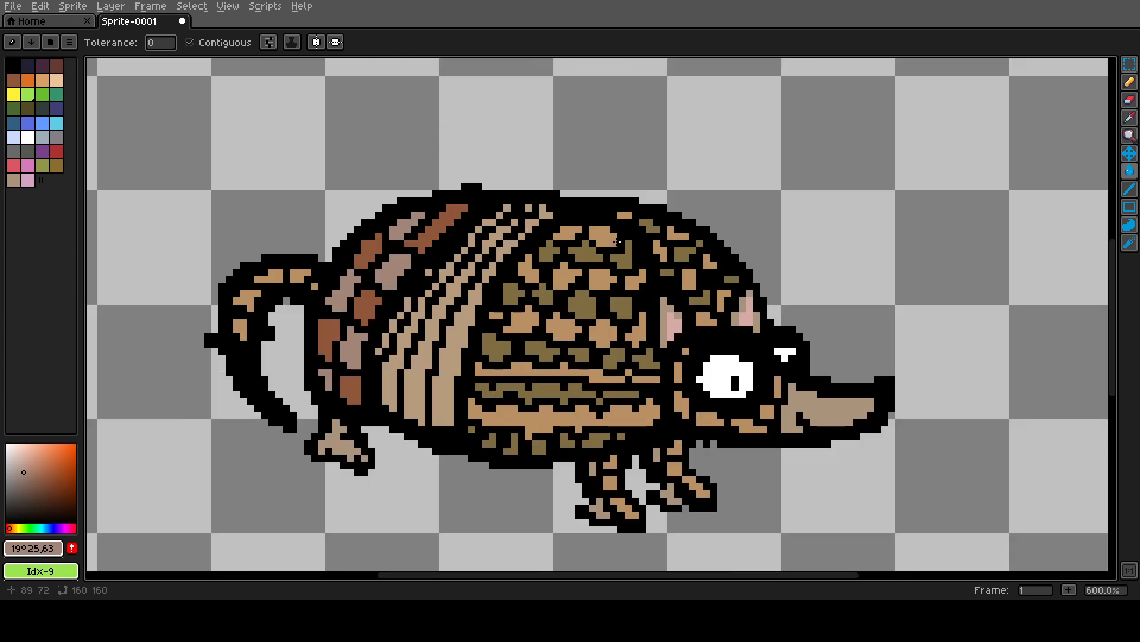
pyautogui.scroll(1, 576, 282)
pyautogui.click(550, 252)
pyautogui.click(592, 253)
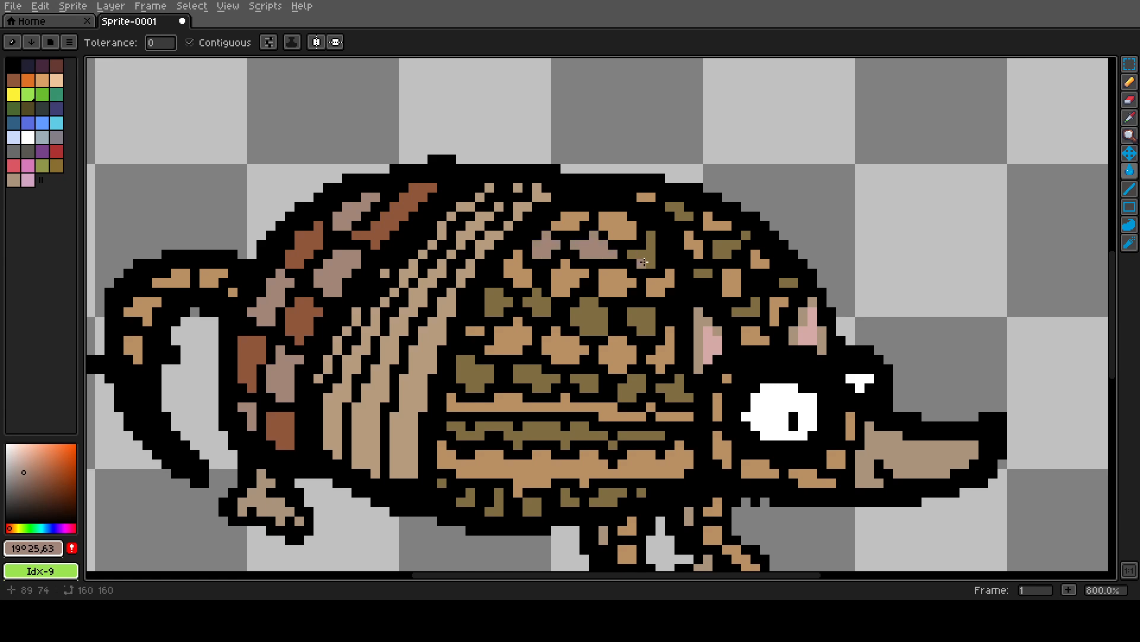
pyautogui.click(642, 263)
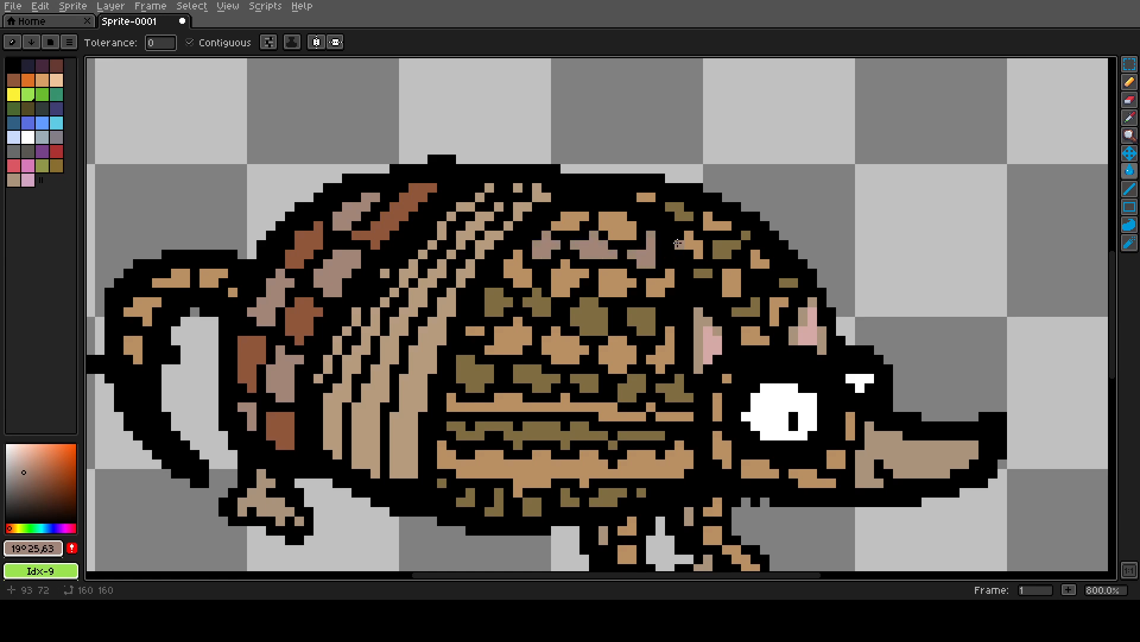
pyautogui.click(681, 211)
pyautogui.click(640, 314)
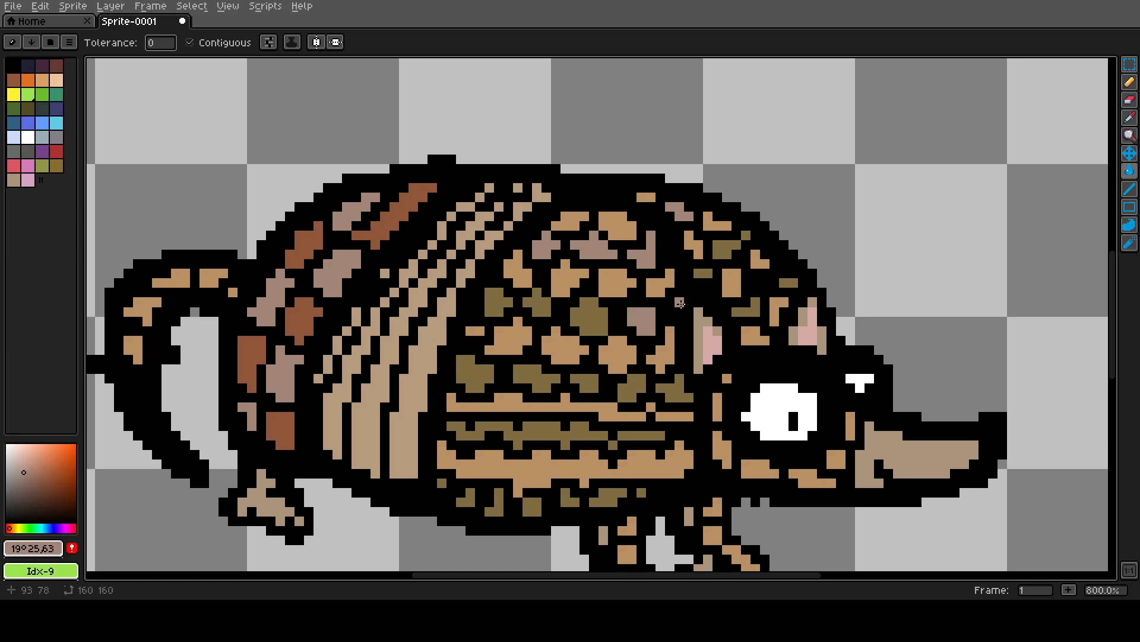
# - Fill the olive scales on the head plate and the remaining olive scales of the front shell's middle row with the muted brown
pyautogui.click(699, 273)
pyautogui.click(728, 246)
pyautogui.click(744, 239)
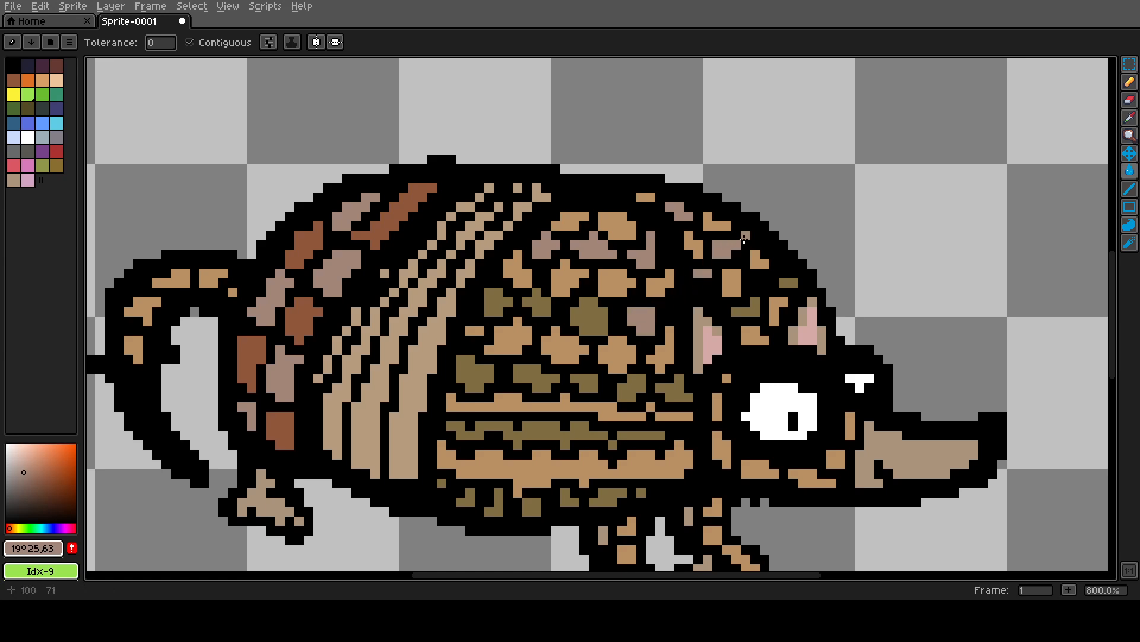
pyautogui.click(745, 302)
pyautogui.click(778, 285)
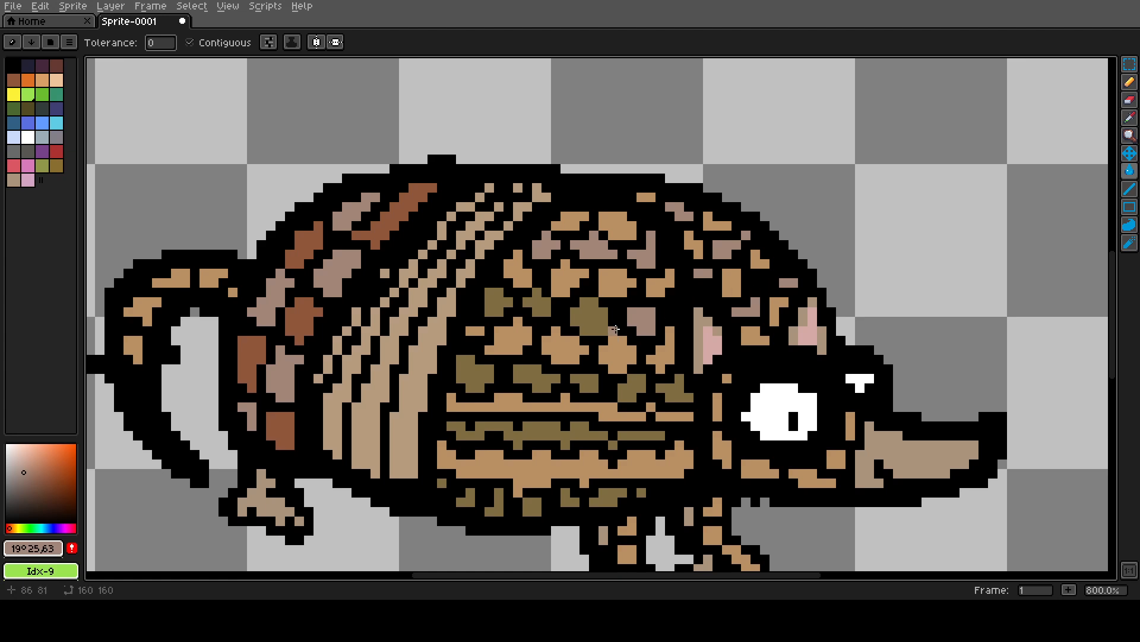
pyautogui.click(603, 324)
pyautogui.click(550, 309)
pyautogui.click(493, 301)
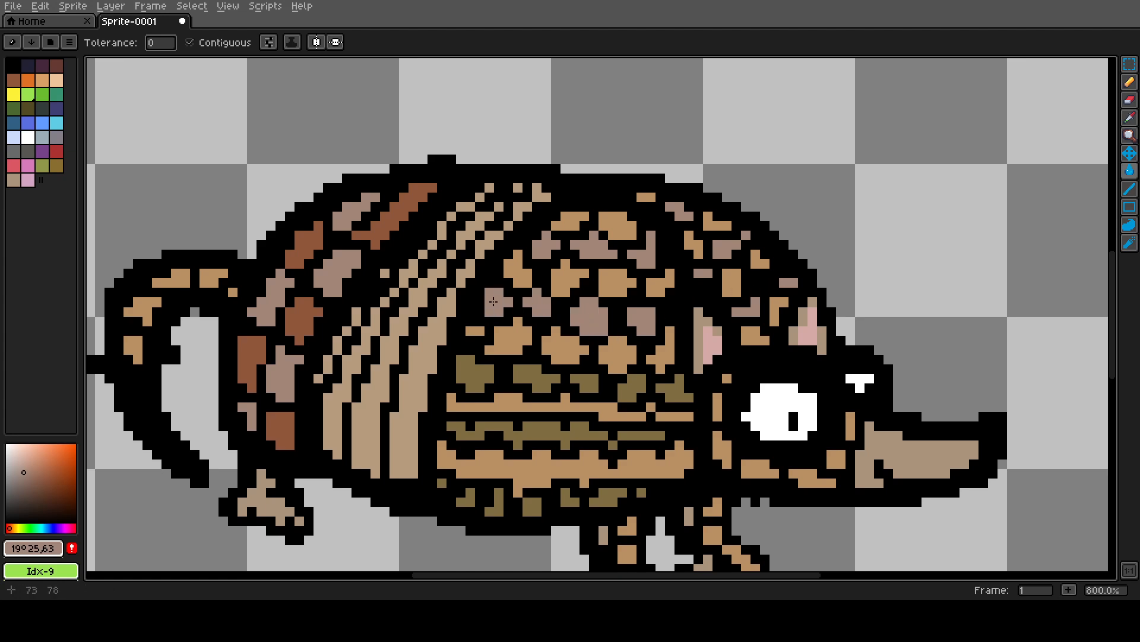
# - Try the muted brown on the snout and the ear edges and undo those fills
pyautogui.click(936, 460)
pyautogui.scroll(-1, 632, 262)
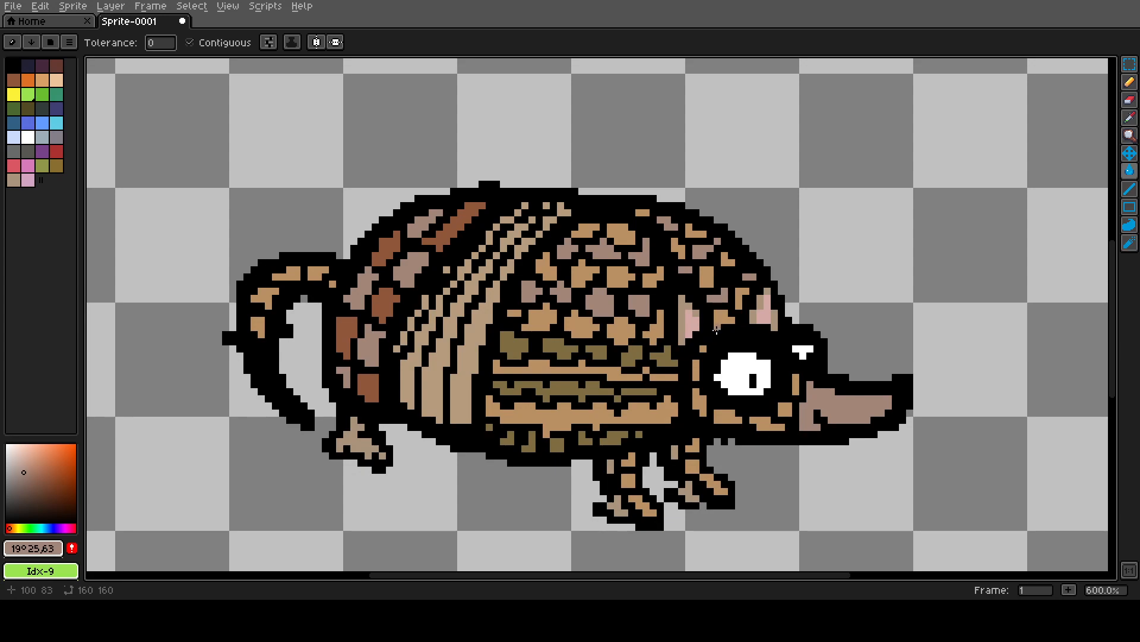
pyautogui.scroll(2, 713, 332)
pyautogui.click(649, 276)
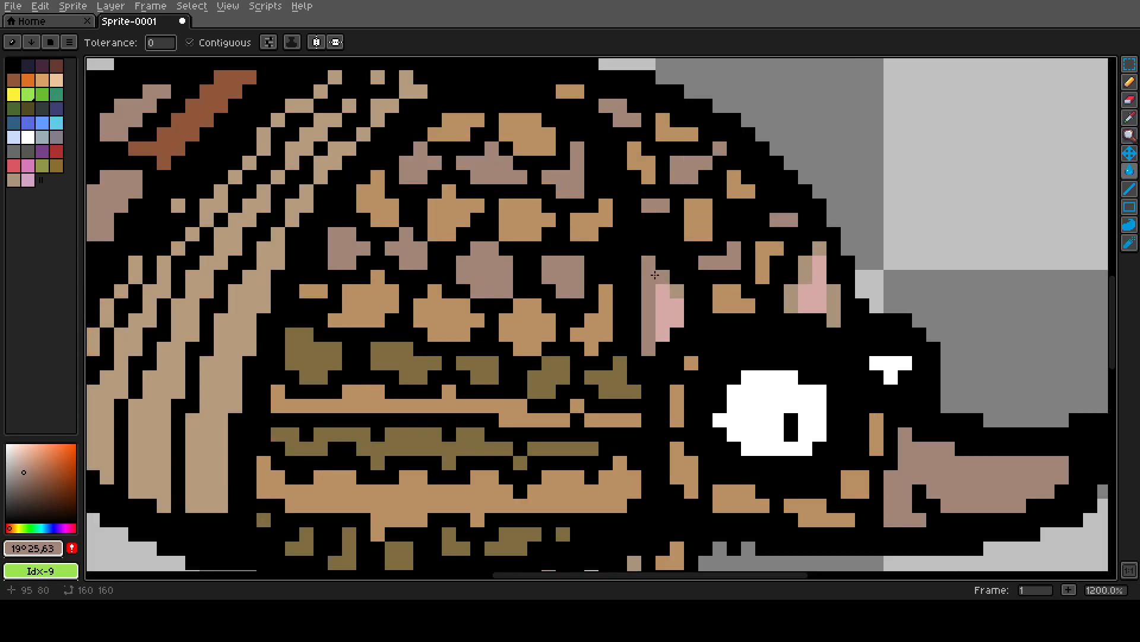
pyautogui.click(805, 291)
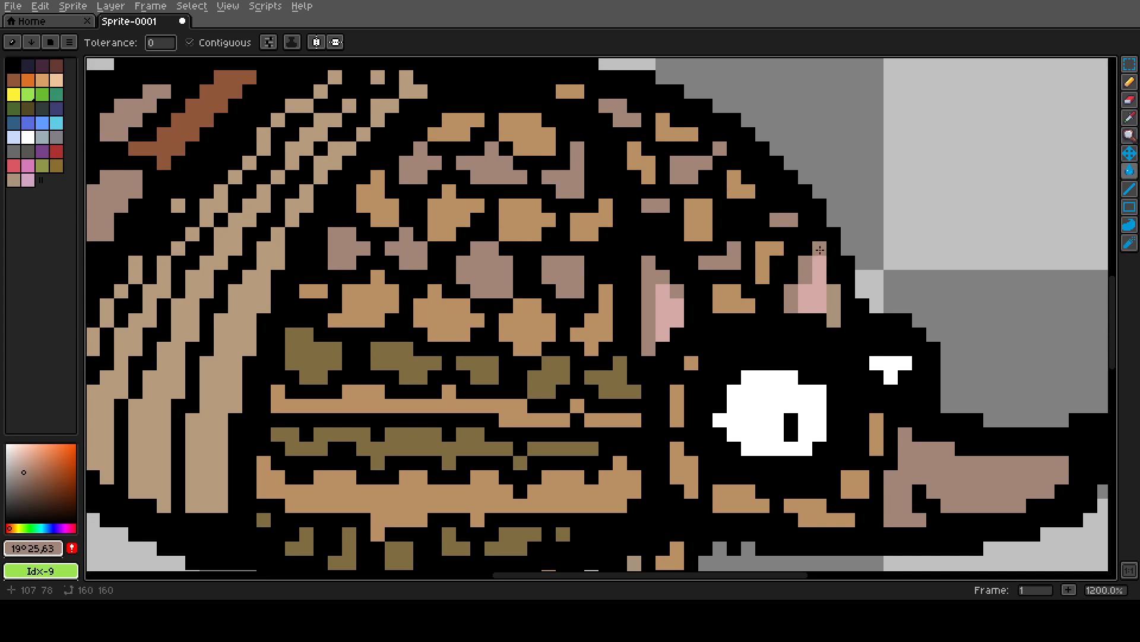
pyautogui.click(834, 306)
pyautogui.click(355, 374)
pyautogui.hotkey('ctrl', 'z')
pyautogui.hotkey('ctrl', 'z')
pyautogui.hotkey('ctrl', 'z')
pyautogui.hotkey('ctrl', 'z')
pyautogui.hotkey('ctrl', 'z')
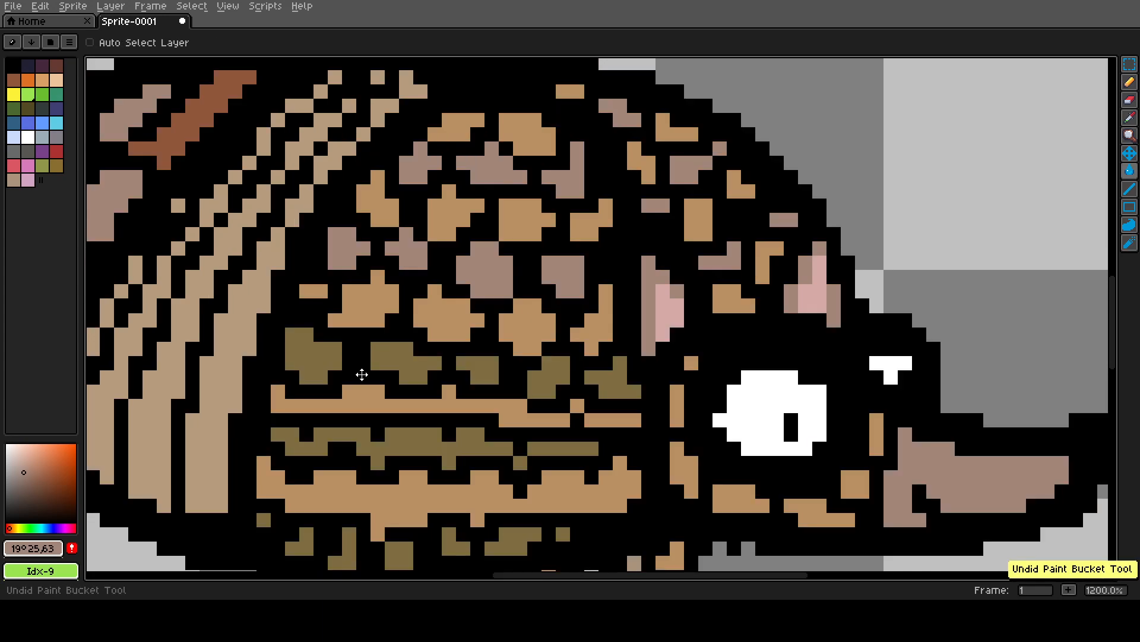
pyautogui.hotkey('ctrl', 'z')
pyautogui.hotkey('ctrl', 'z')
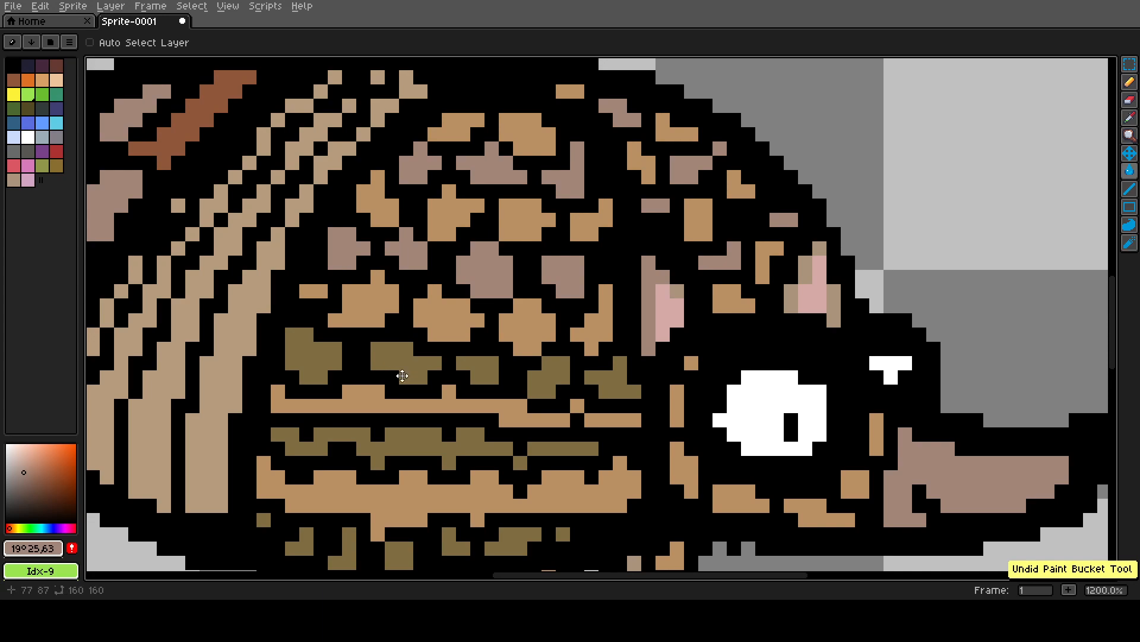
# - Fill both parts of the olive wavy band across the lower front shell with the muted brown, undoing the spill onto the outline
pyautogui.press('g')
pyautogui.scroll(-3, 642, 439)
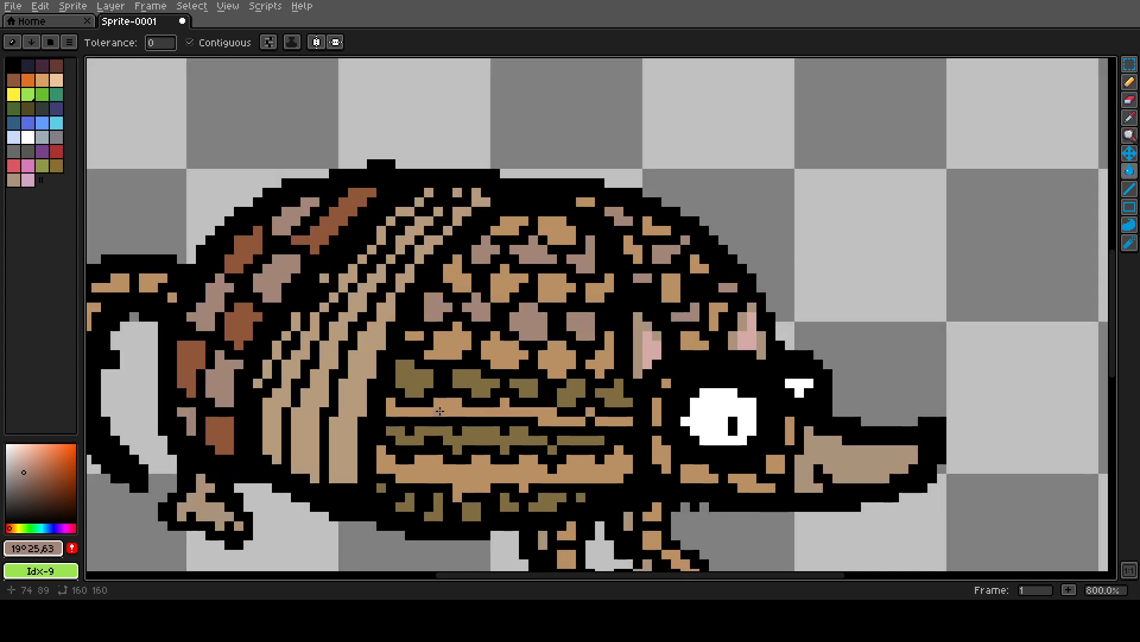
pyautogui.scroll(3, 442, 439)
pyautogui.click(442, 439)
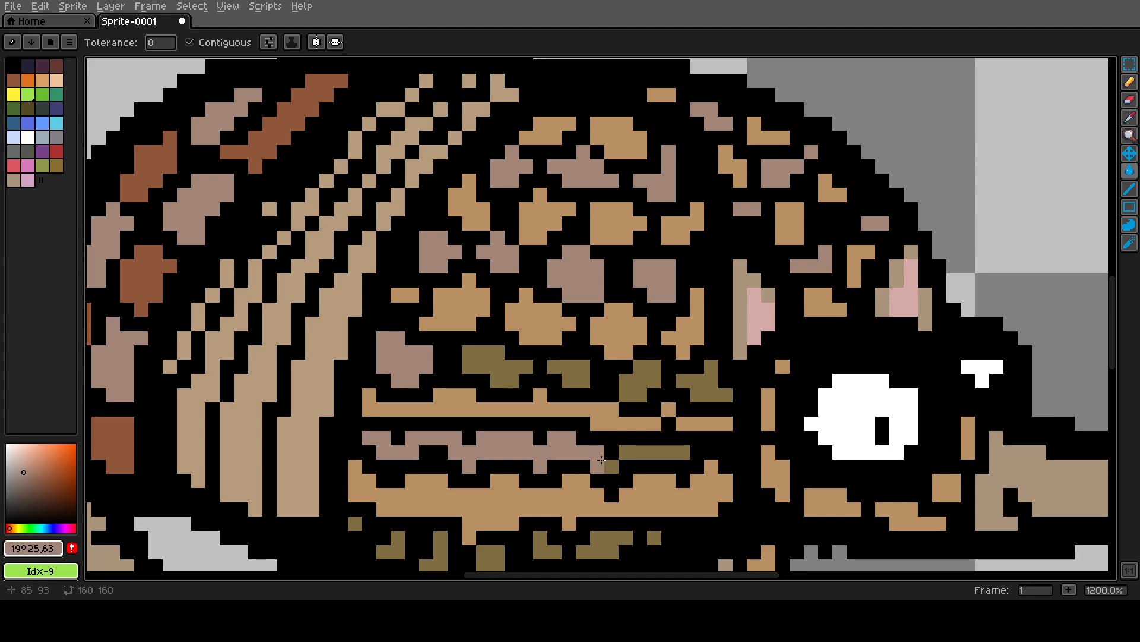
pyautogui.click(633, 452)
pyautogui.click(632, 408)
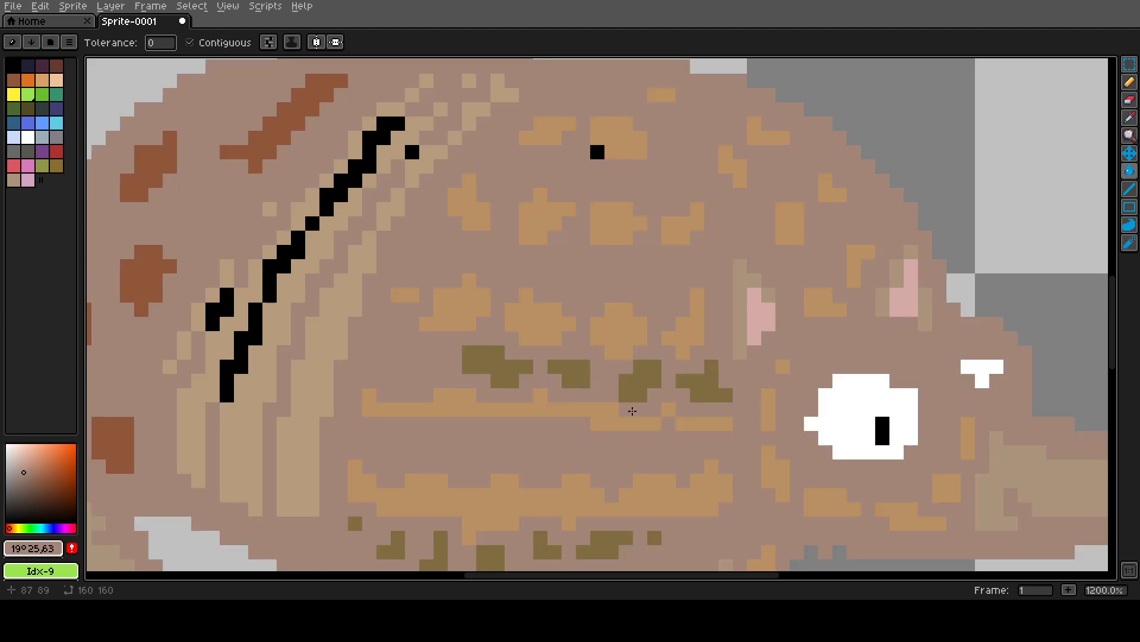
pyautogui.hotkey('ctrl', 'z')
# - Fill the remaining olive scales in the row above the wavy bands with the muted brown
pyautogui.click(640, 375)
pyautogui.click(585, 380)
pyautogui.click(562, 366)
pyautogui.click(511, 373)
pyautogui.click(505, 380)
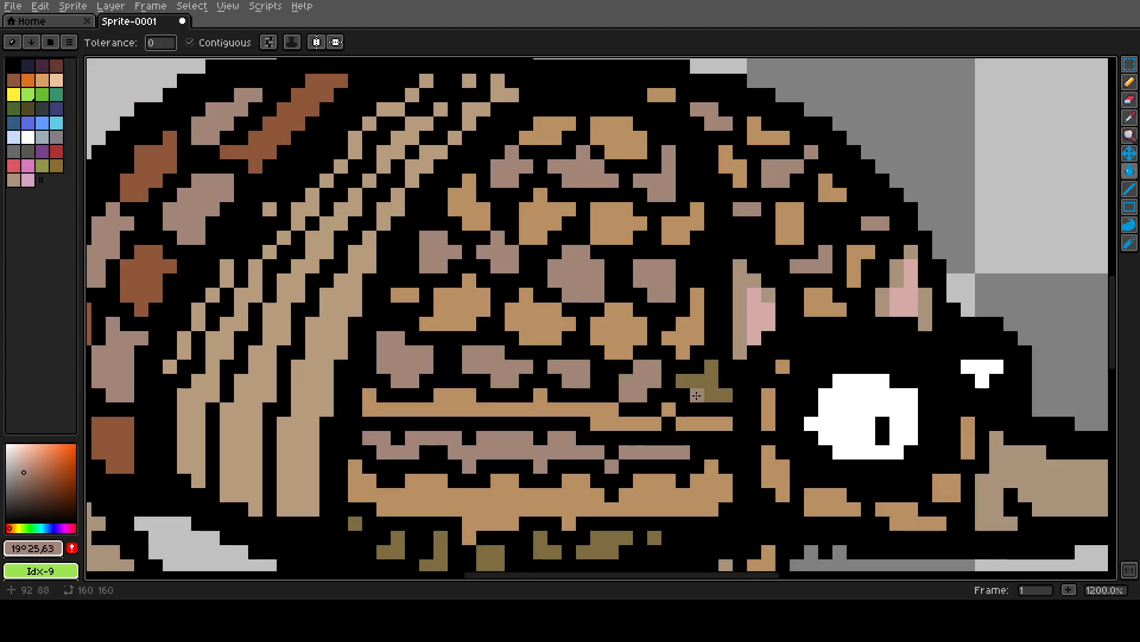
pyautogui.click(707, 380)
# - Fill the small olive scales along the bottom edge of the front shell with the muted brown
pyautogui.scroll(-3, 707, 381)
pyautogui.scroll(4, 621, 446)
pyautogui.click(663, 438)
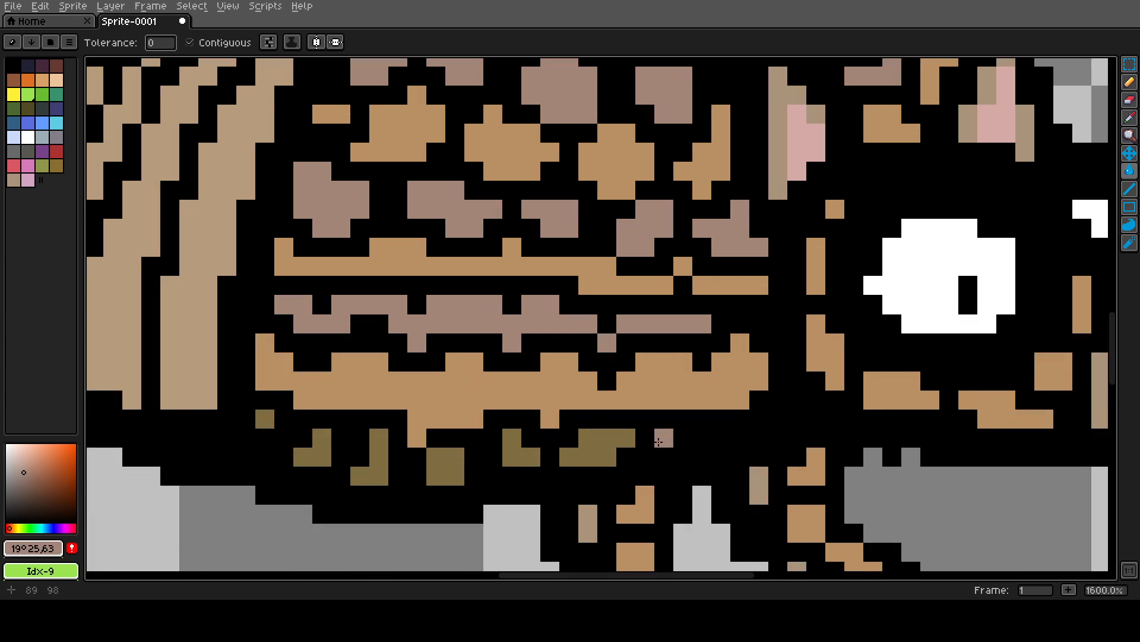
pyautogui.click(623, 441)
pyautogui.click(528, 456)
pyautogui.click(451, 466)
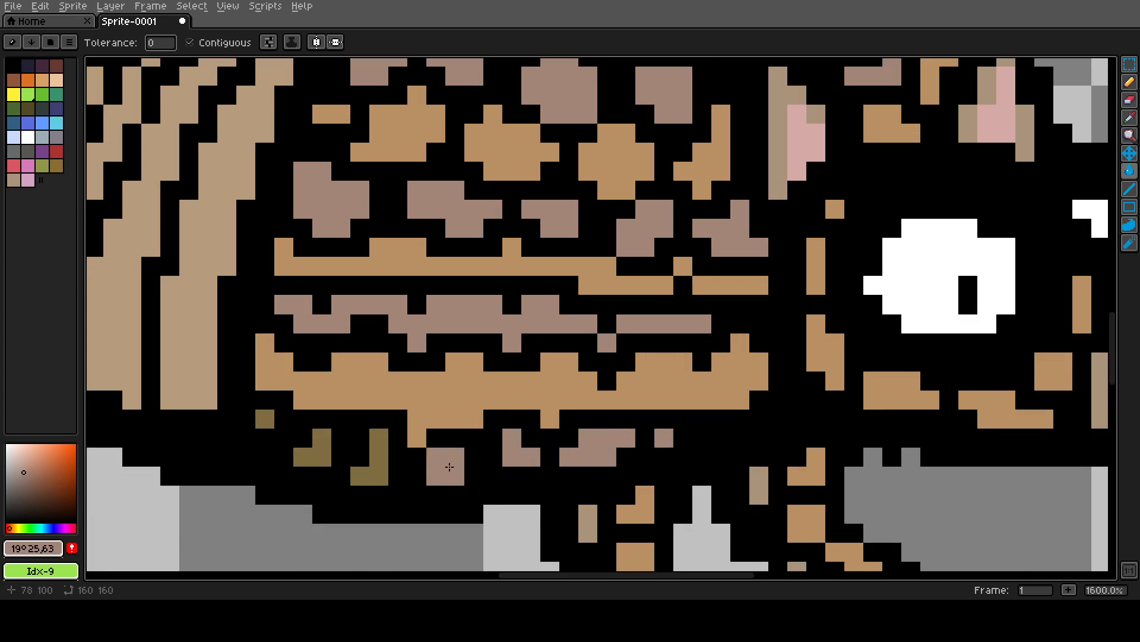
pyautogui.click(378, 457)
pyautogui.click(327, 455)
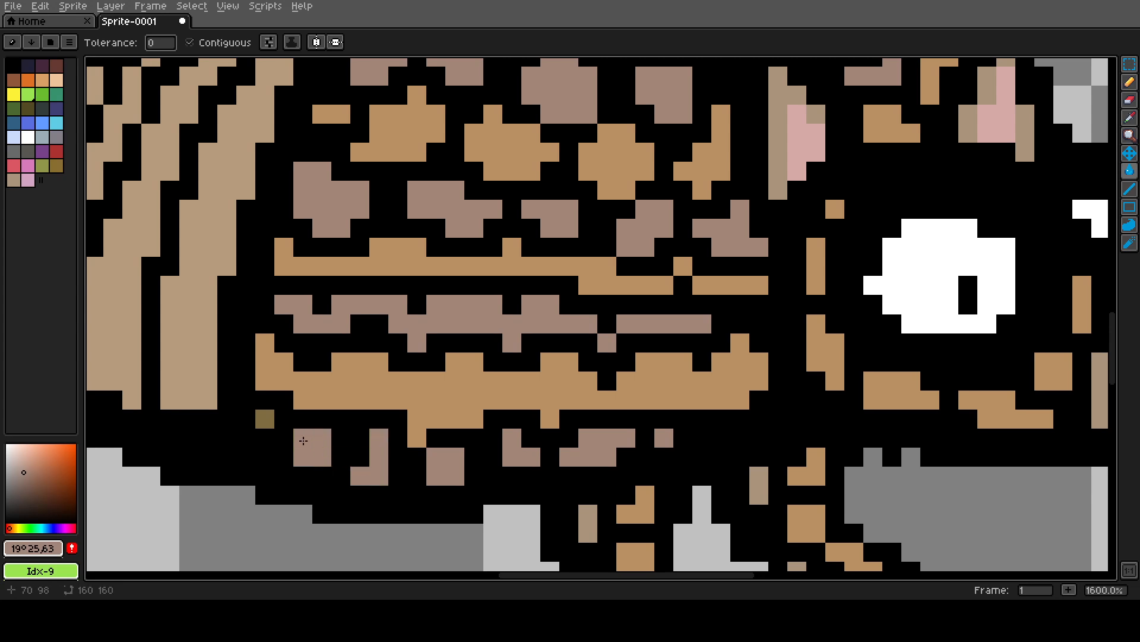
pyautogui.click(264, 419)
# - Fill all the tan patches on the tail with the muted brown
pyautogui.scroll(-4, 507, 378)
pyautogui.scroll(-2, 565, 492)
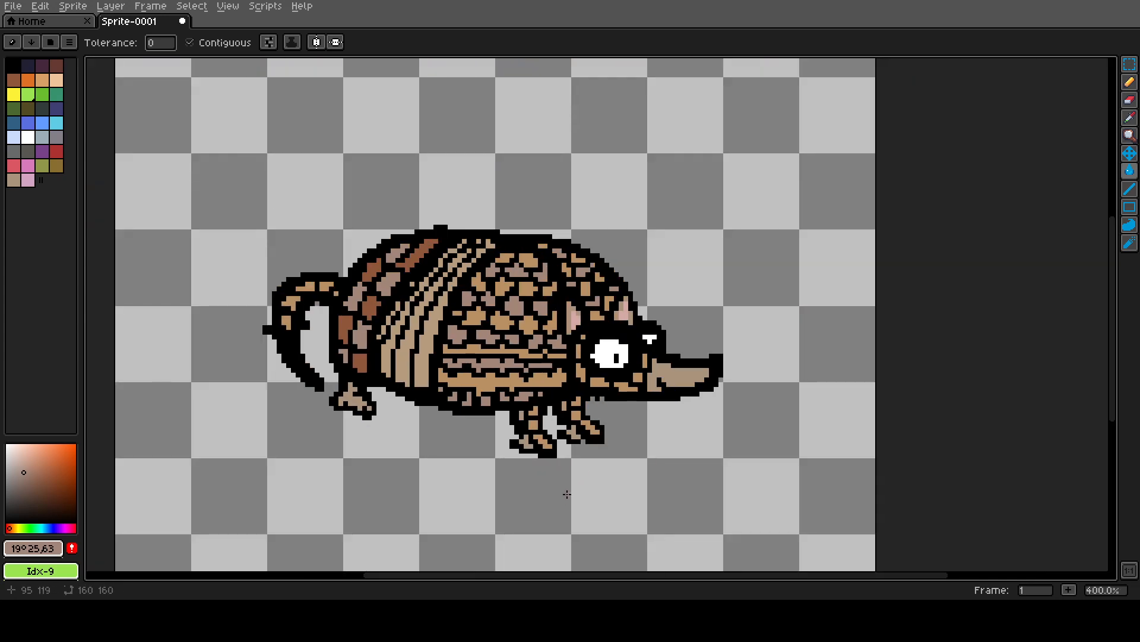
pyautogui.scroll(1, 584, 453)
pyautogui.scroll(1, 562, 434)
pyautogui.scroll(-3, 708, 448)
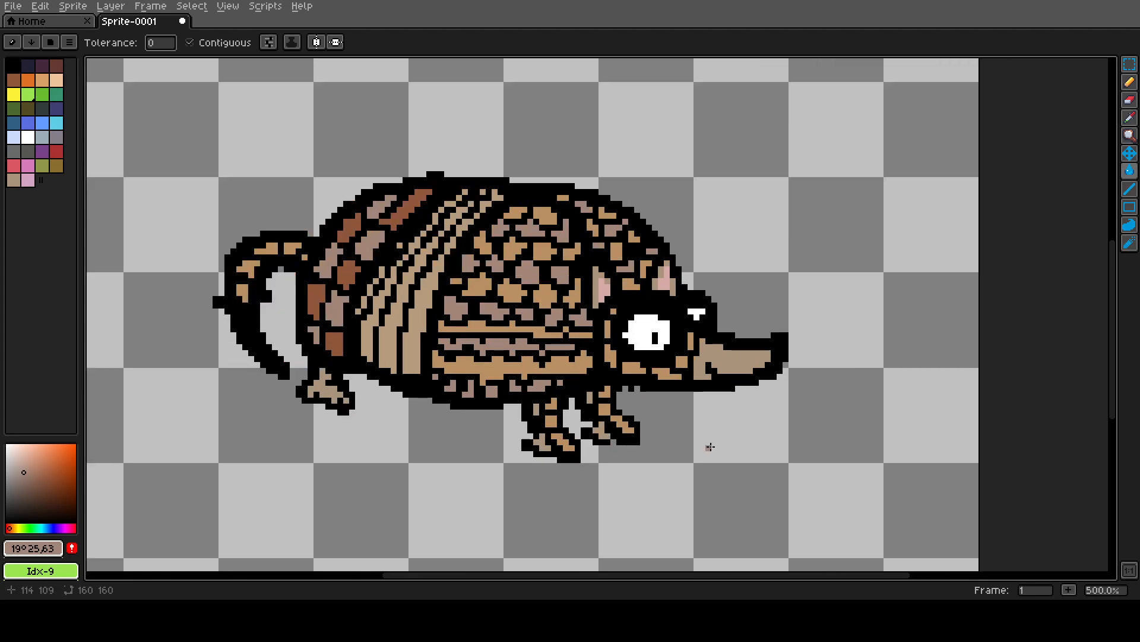
pyautogui.scroll(3, 536, 384)
pyautogui.scroll(5, 351, 390)
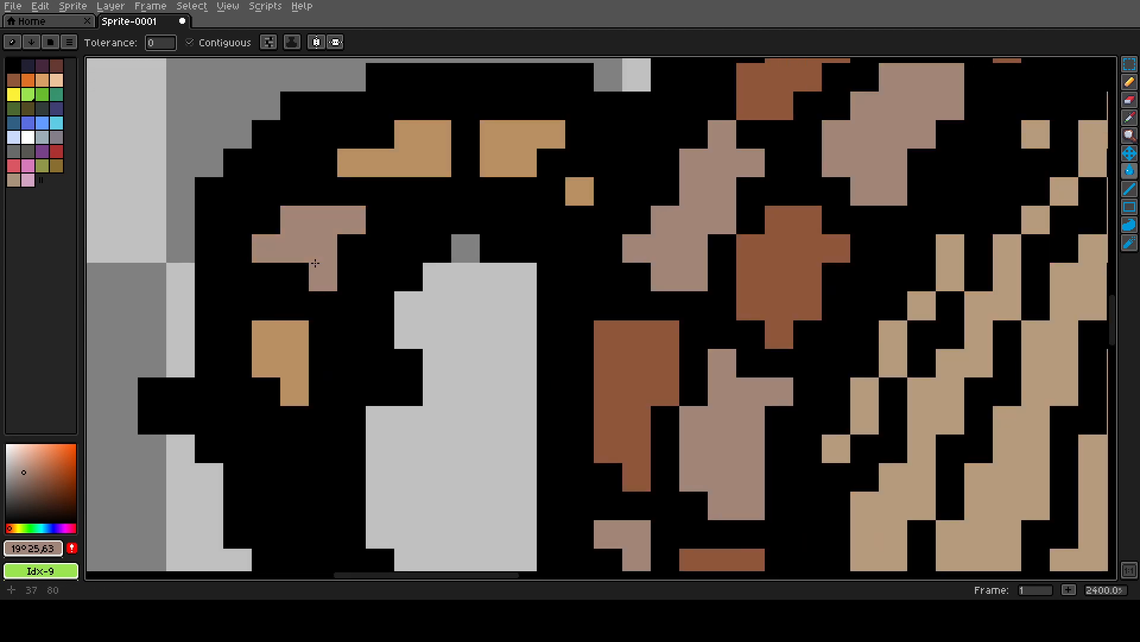
pyautogui.click(289, 357)
pyautogui.click(289, 357)
pyautogui.click(438, 161)
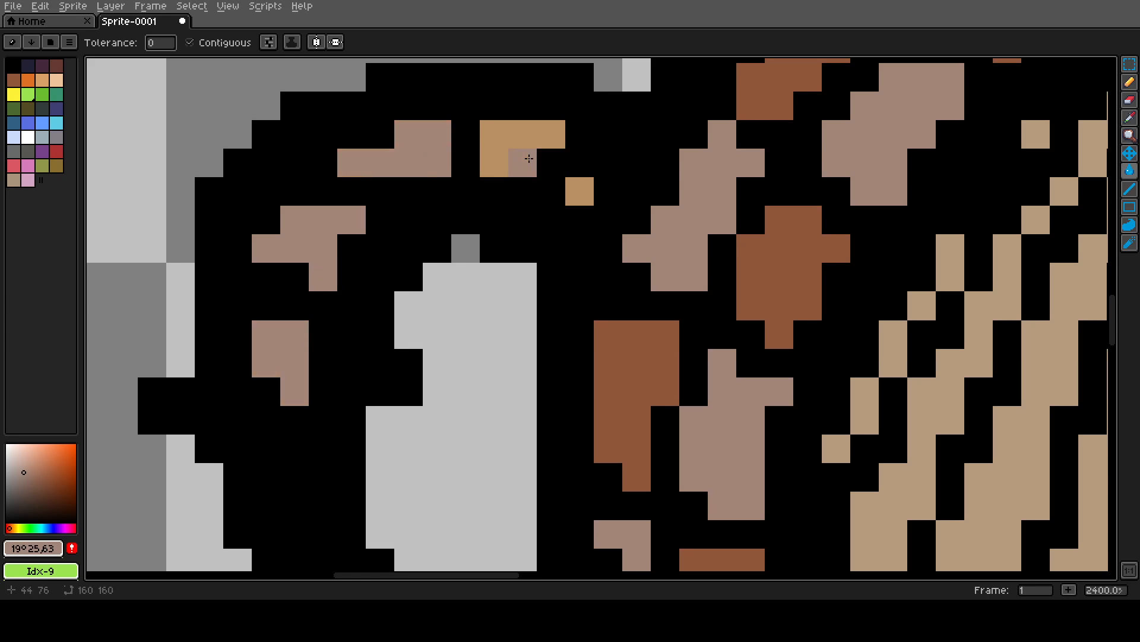
pyautogui.click(526, 158)
pyautogui.click(580, 190)
# - Select the whole armadillo, flip it horizontally, nudge it slightly and deselect it
pyautogui.scroll(-7, 423, 243)
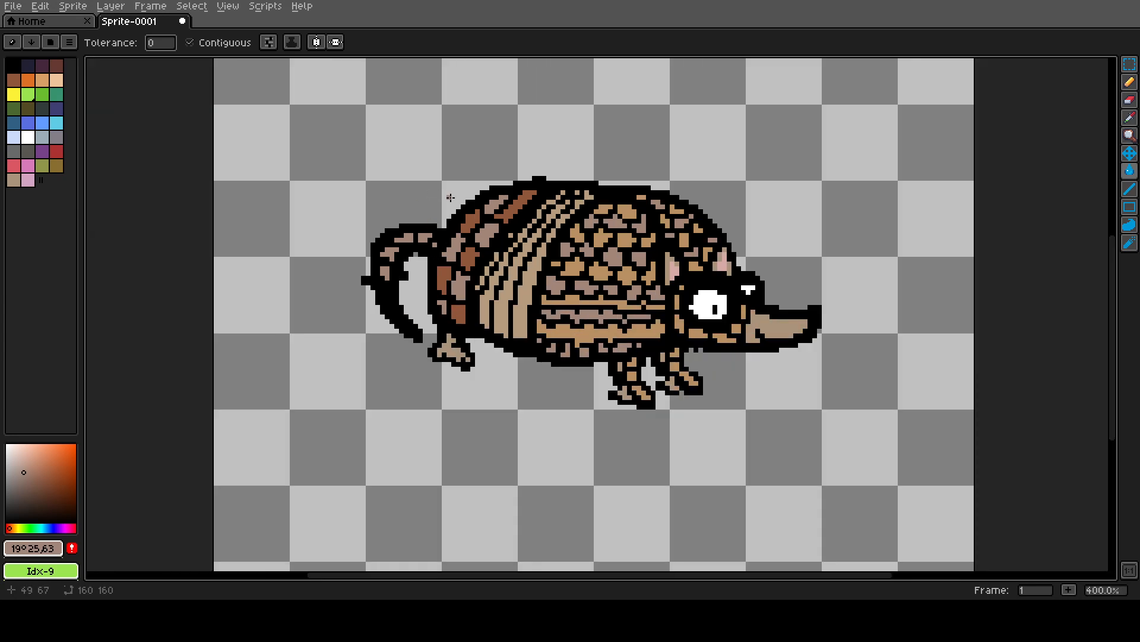
pyautogui.scroll(1, 532, 250)
pyautogui.scroll(-1, 601, 264)
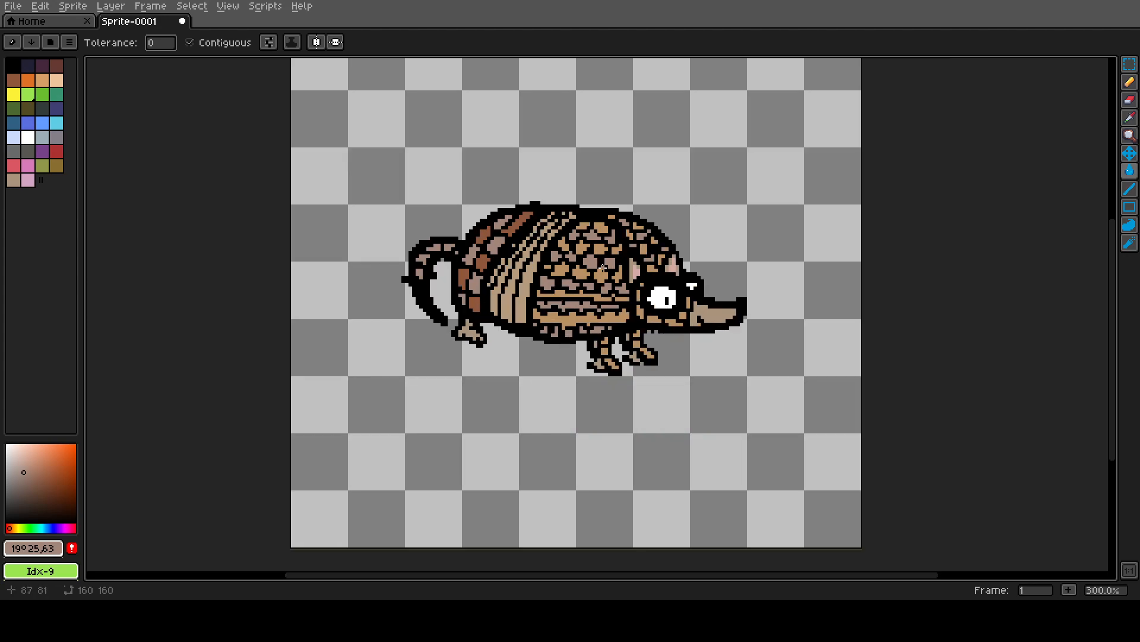
pyautogui.click(1129, 65)
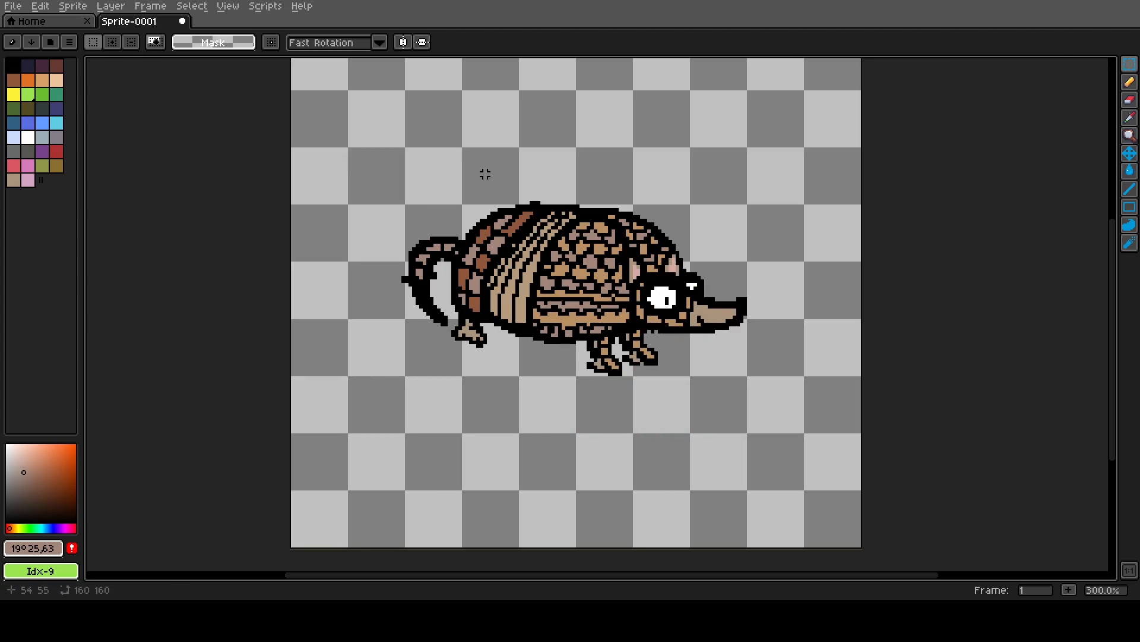
pyautogui.moveTo(392, 180); pyautogui.dragTo(761, 390)
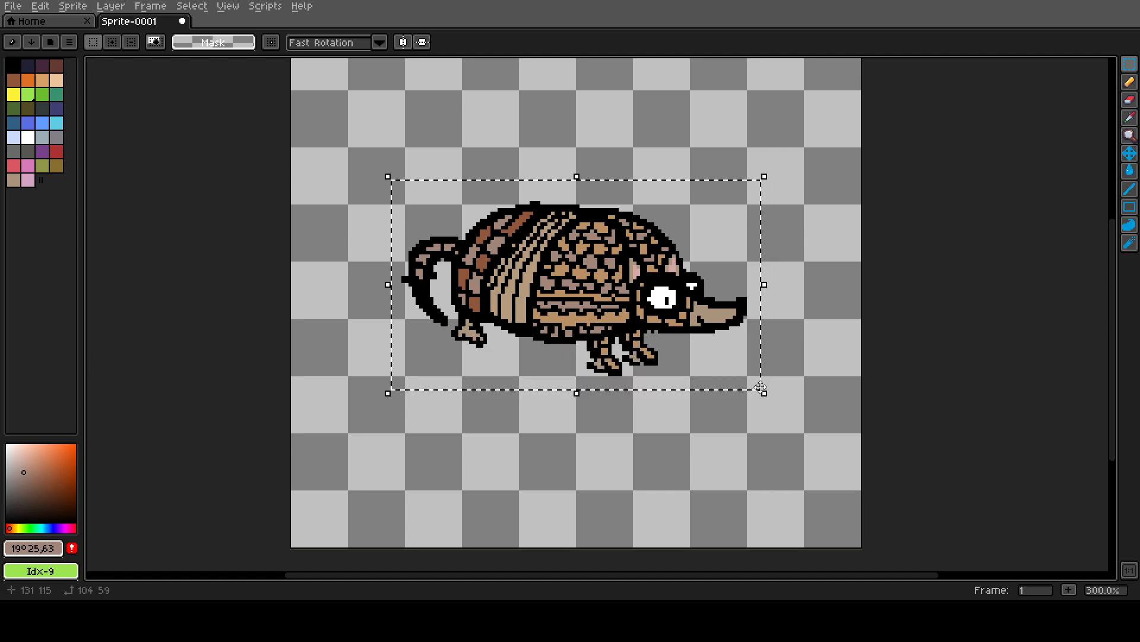
pyautogui.click(40, 7)
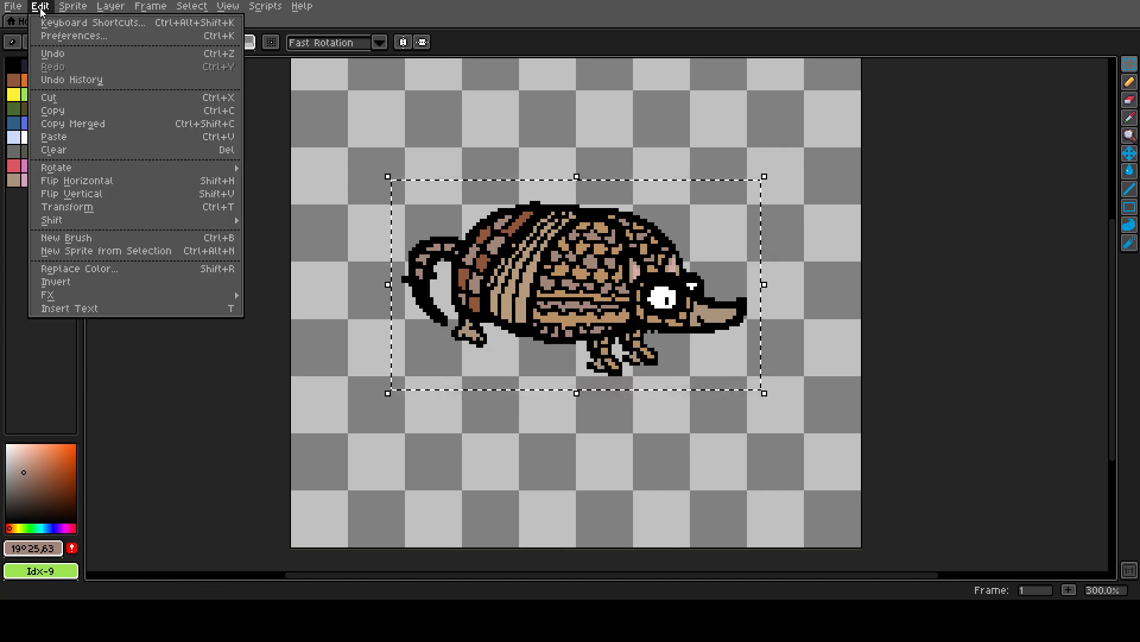
pyautogui.click(78, 181)
pyautogui.moveTo(607, 276); pyautogui.dragTo(610, 276)
pyautogui.click(827, 295)
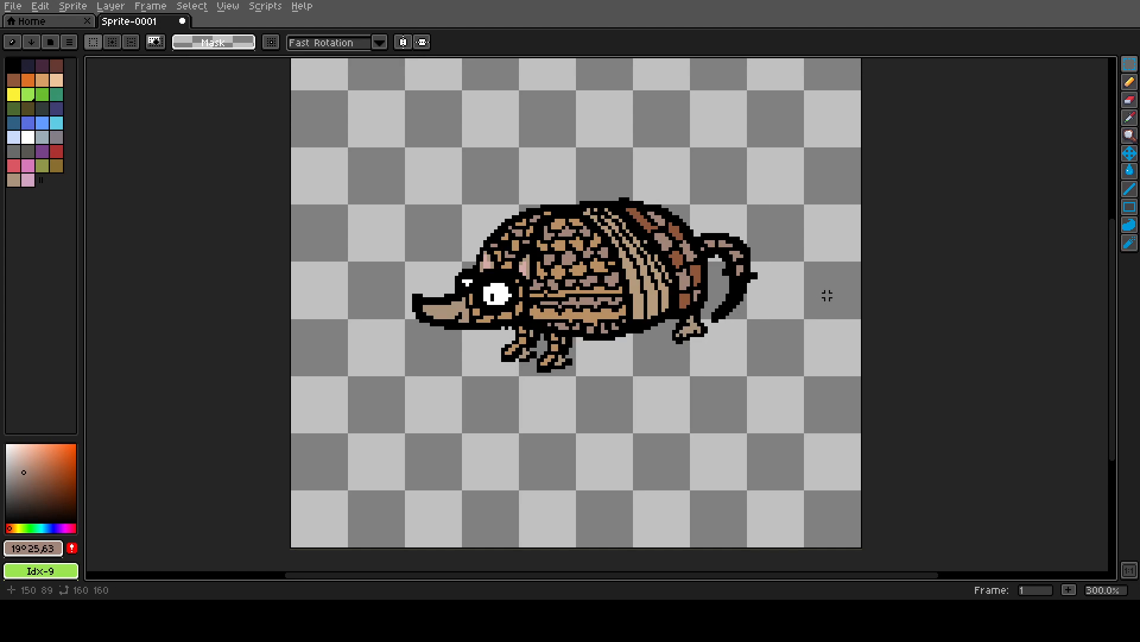
# - Select the flipped armadillo, scale it down slightly, adjust its position and deselect it
pyautogui.scroll(-1, 784, 326)
pyautogui.scroll(1, 568, 214)
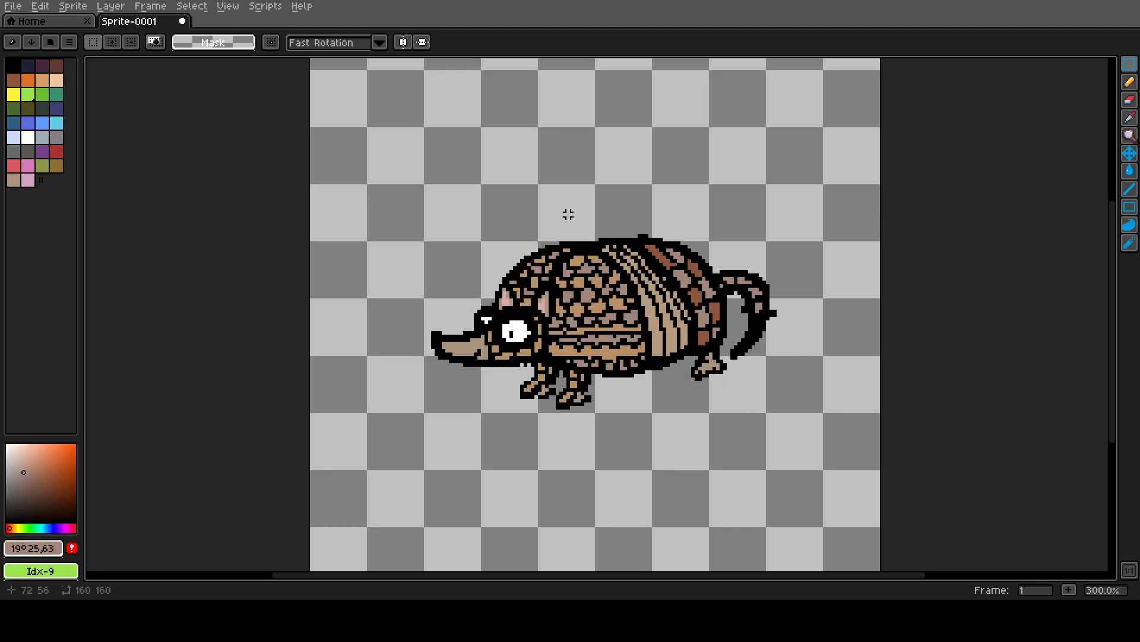
pyautogui.moveTo(429, 189); pyautogui.dragTo(769, 410)
pyautogui.moveTo(622, 327); pyautogui.dragTo(629, 338)
pyautogui.click(833, 333)
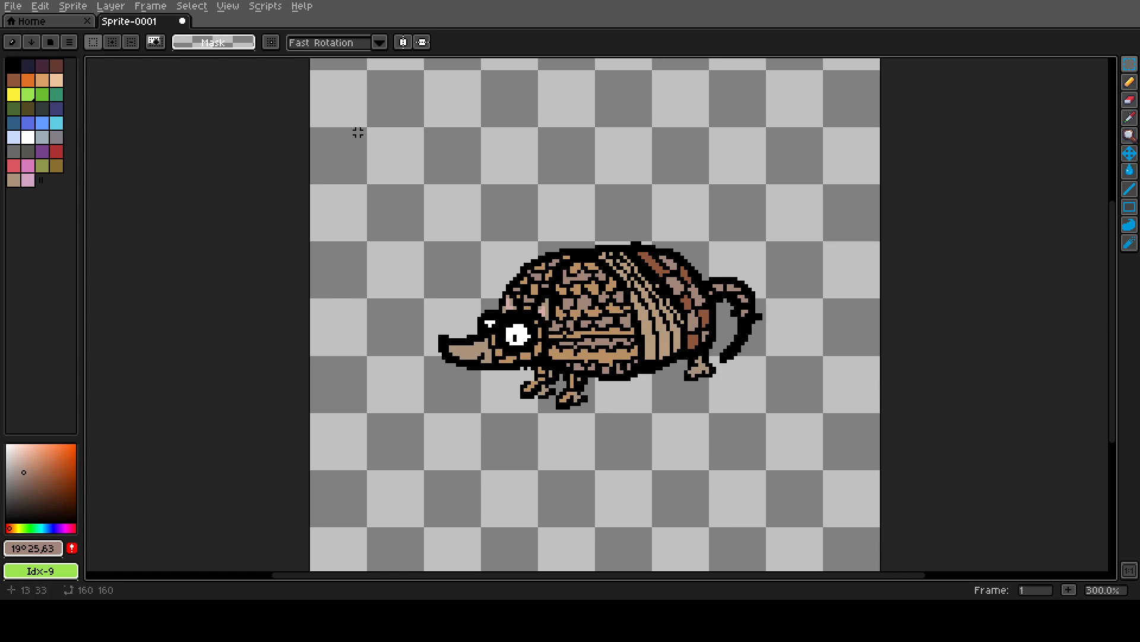
# - Start exporting the armadillo sprite with the png file type and go up to the Documents folder
pyautogui.click(13, 7)
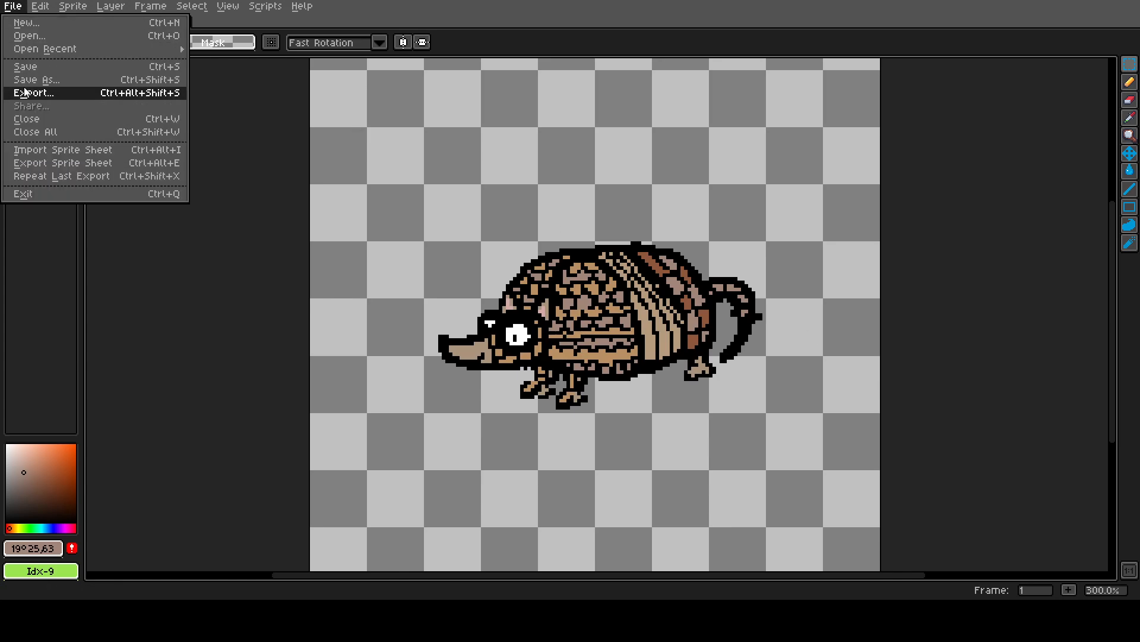
pyautogui.click(60, 99)
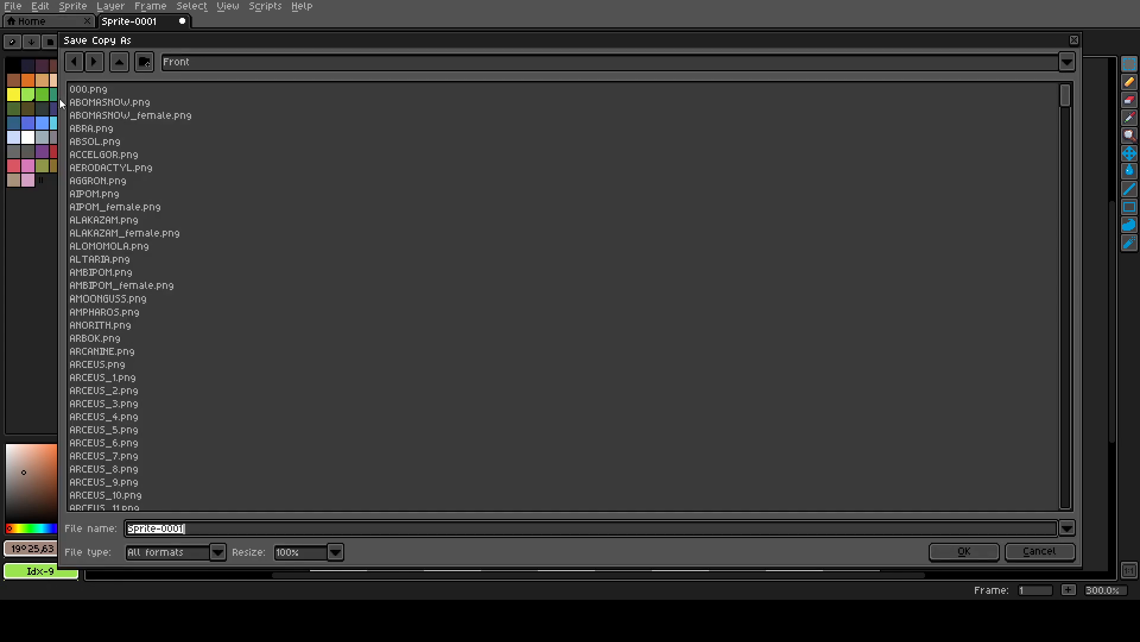
pyautogui.click(216, 554)
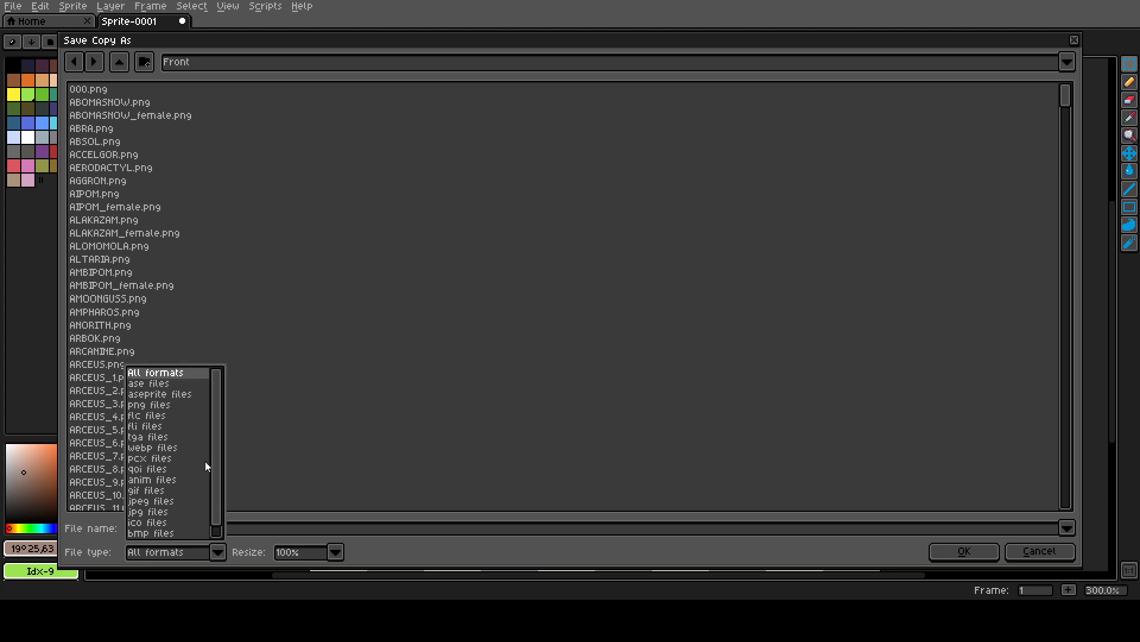
pyautogui.click(154, 407)
pyautogui.click(75, 60)
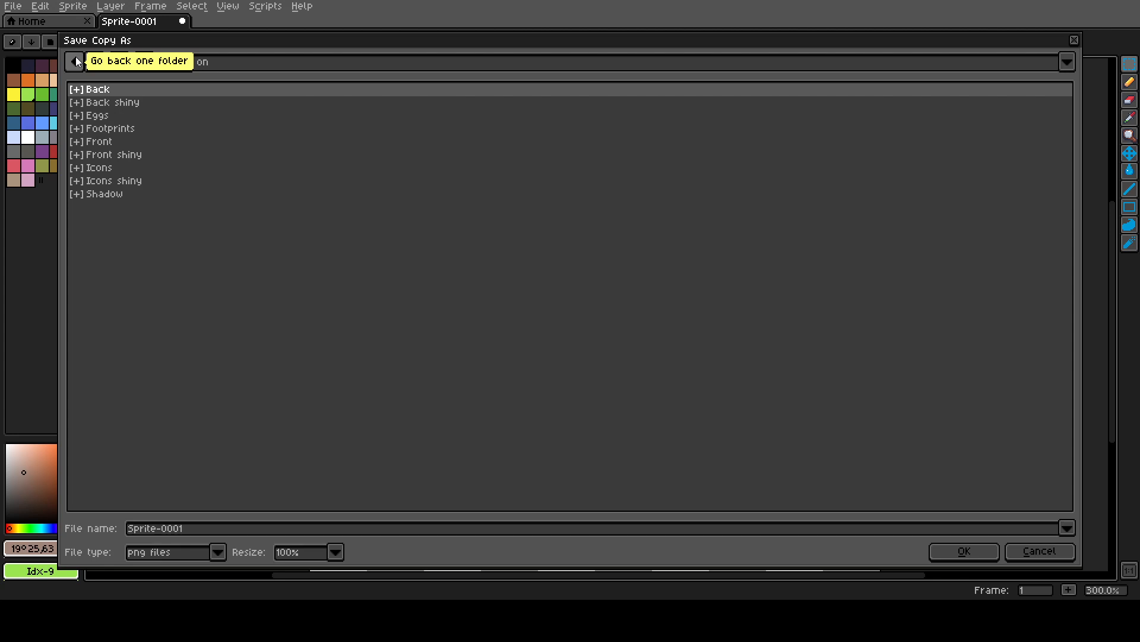
pyautogui.click(76, 59)
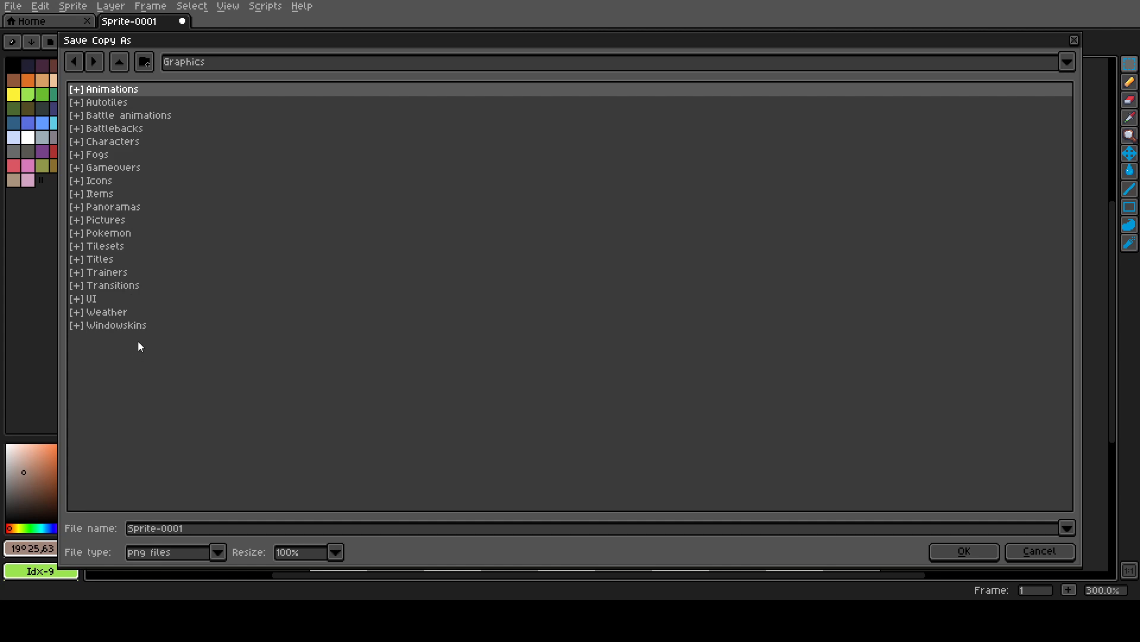
pyautogui.click(74, 61)
pyautogui.click(73, 62)
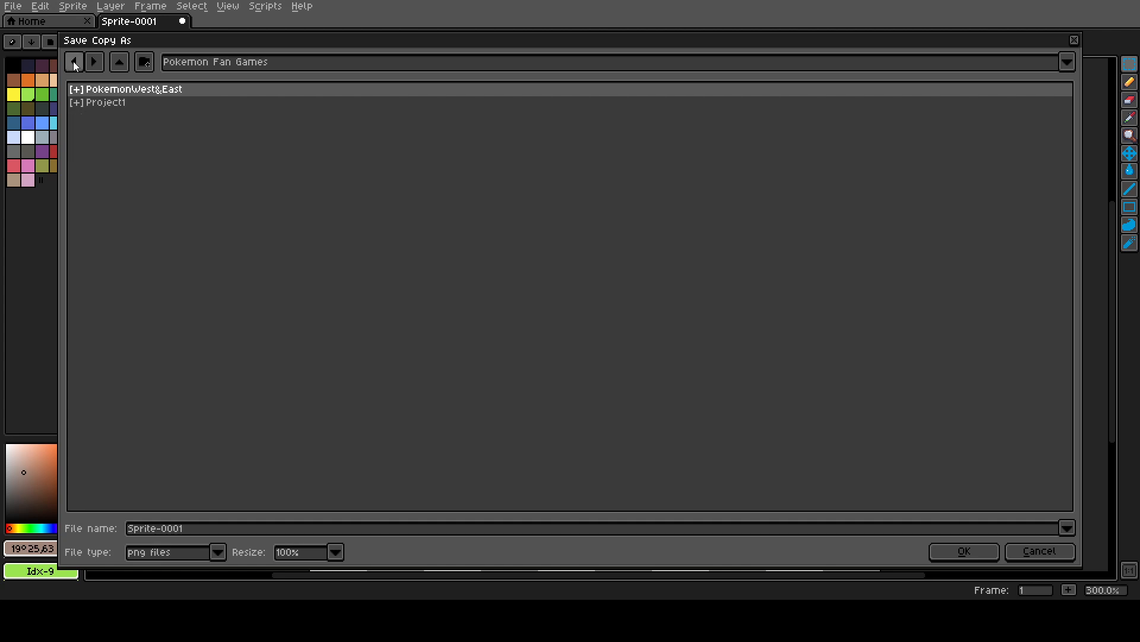
pyautogui.click(73, 61)
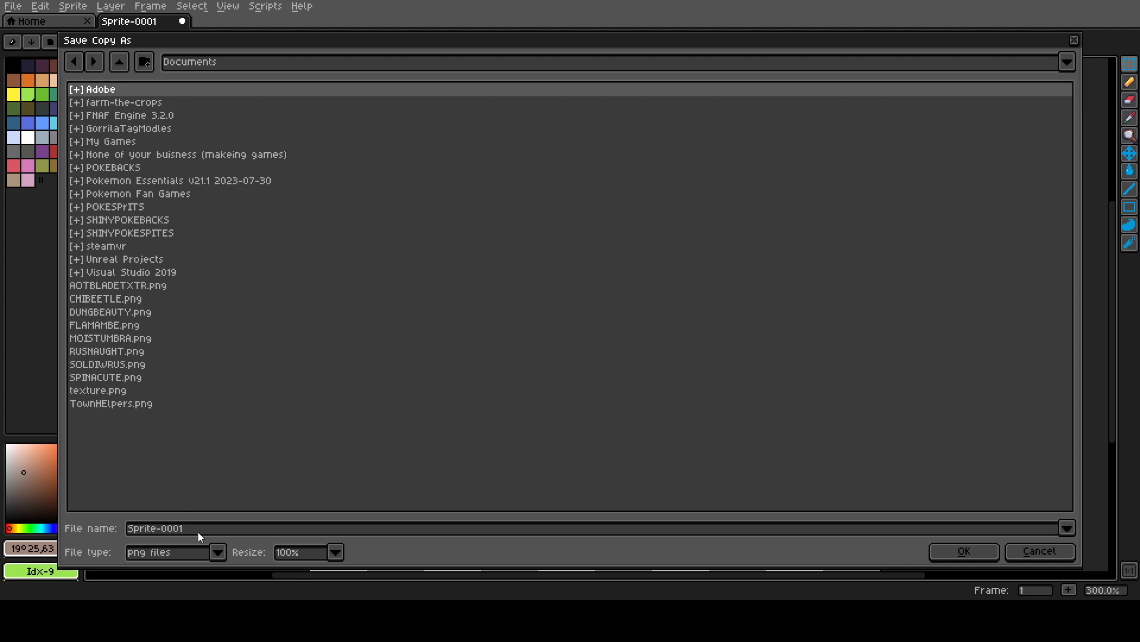
# - Name the exported file ARMOREDDILLO and complete the export
pyautogui.moveTo(197, 528); pyautogui.dragTo(98, 515)
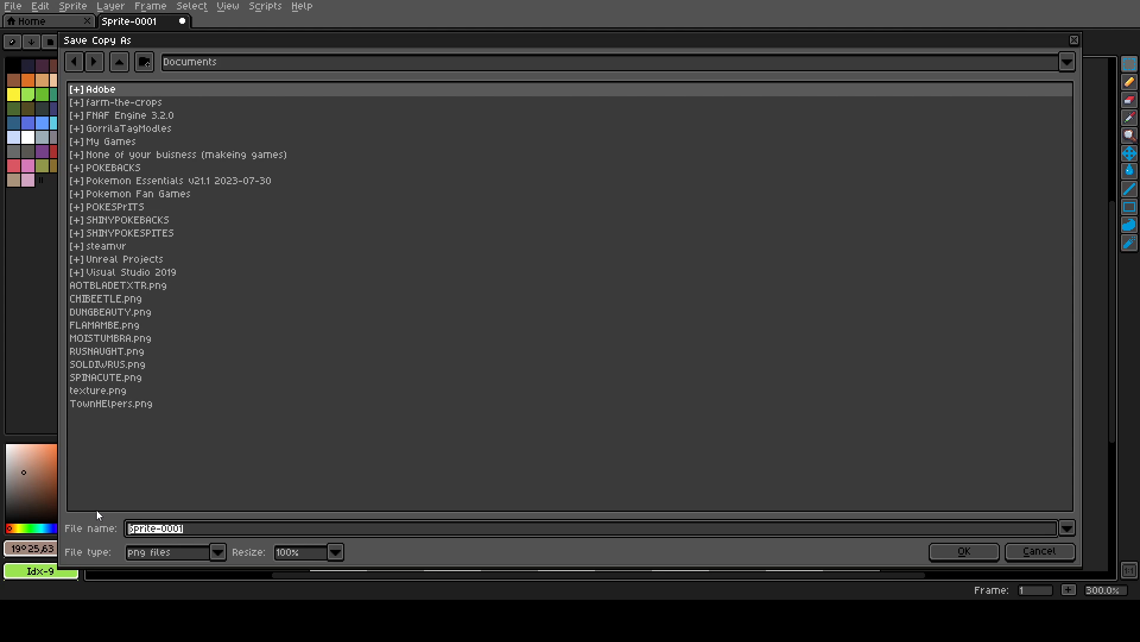
pyautogui.write('ARMORD')
pyautogui.press('BackSpace')
pyautogui.write('EDDILLOW')
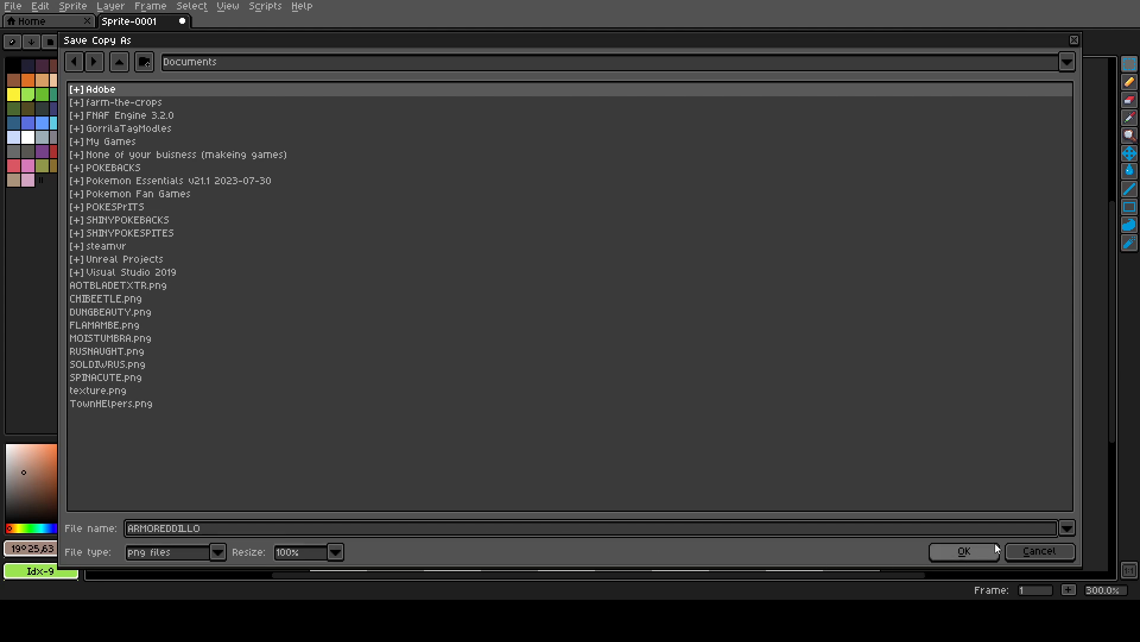
pyautogui.click(962, 551)
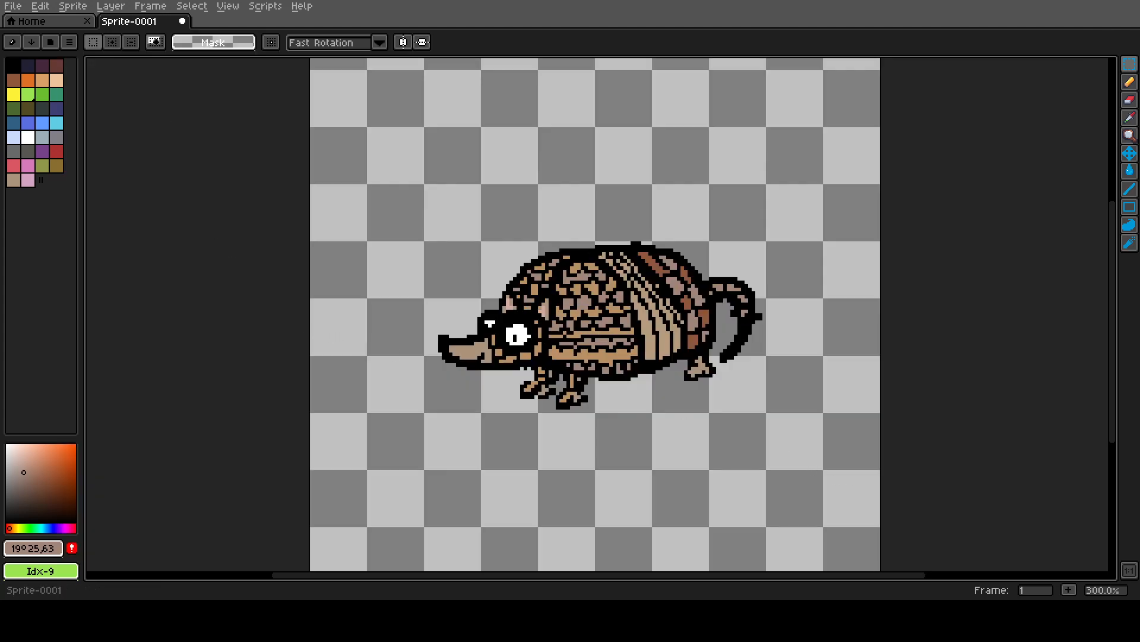
# - Start saving the armadillo sprite under a new file name with the png file type
pyautogui.click(11, 6)
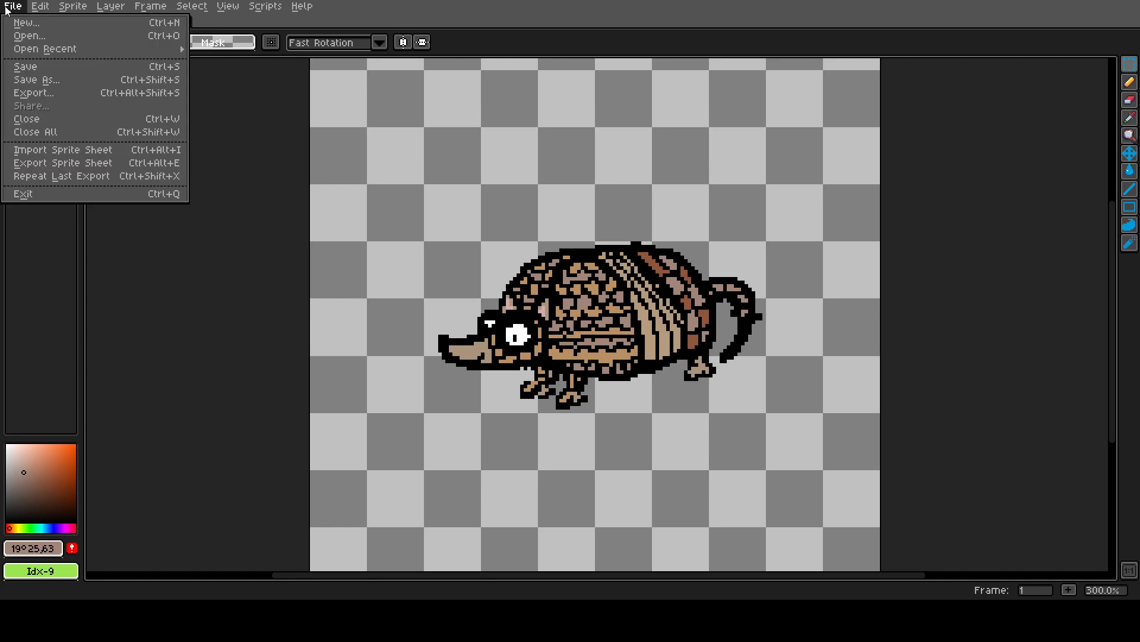
pyautogui.click(49, 84)
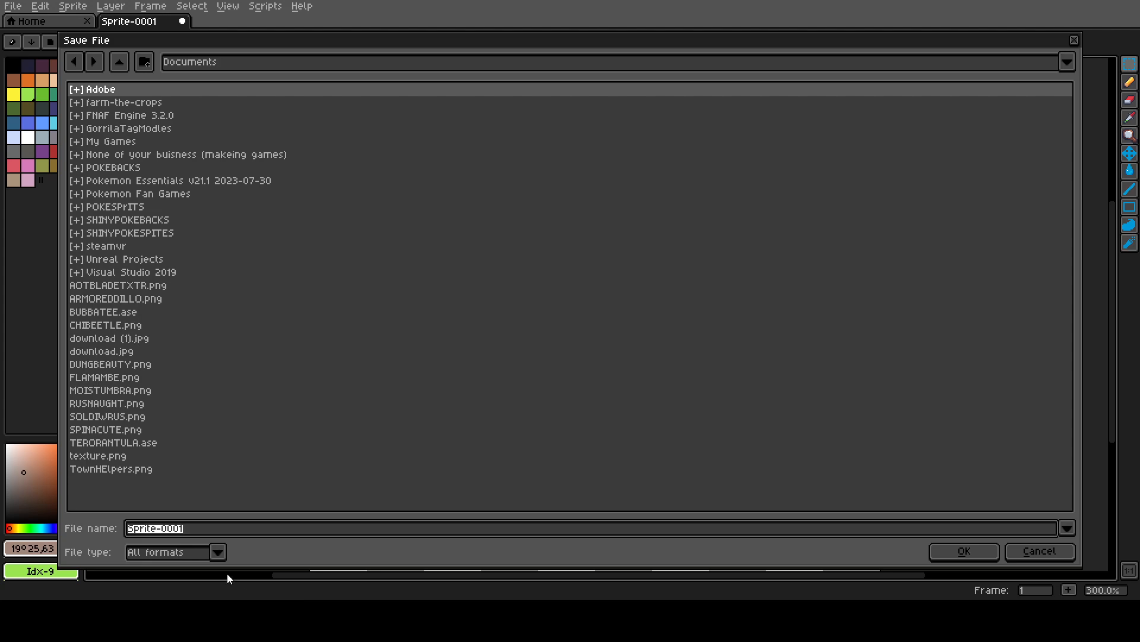
pyautogui.click(209, 559)
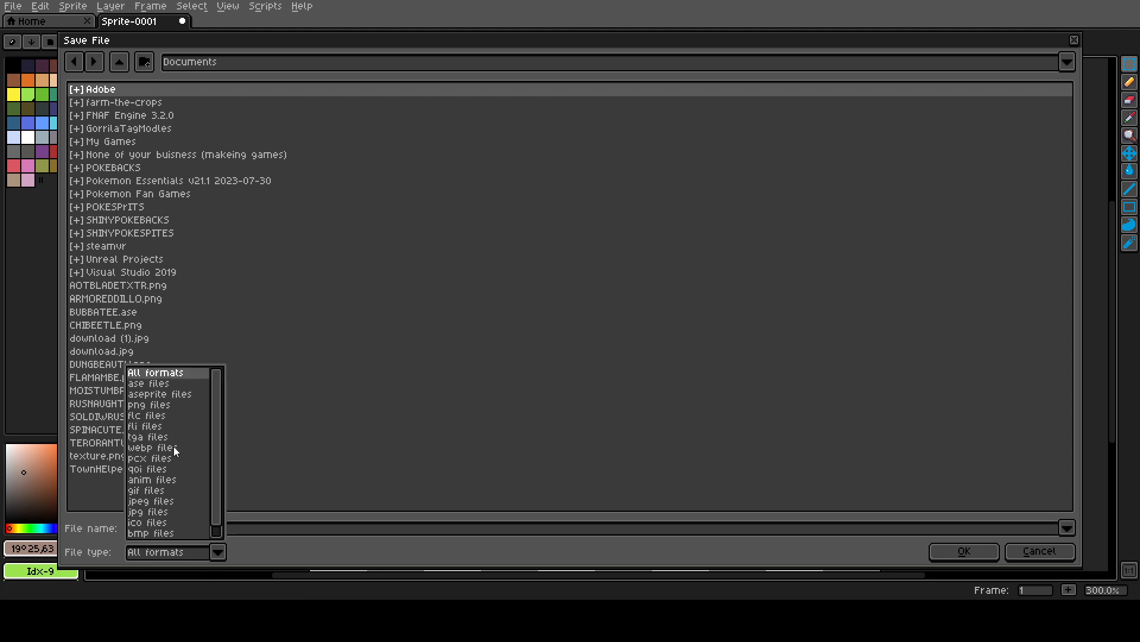
pyautogui.click(162, 405)
# - Replace the suggested file name with ARMOREDDILLO.png and save the sprite, overwriting the existing file
pyautogui.click(214, 532)
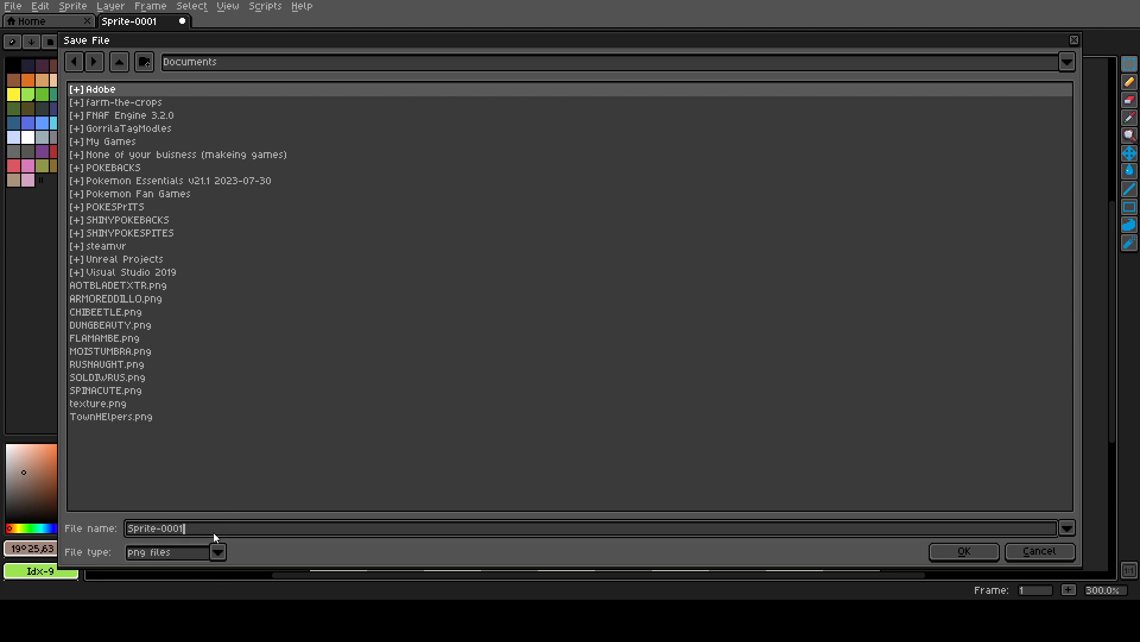
pyautogui.press('BackSpace')
pyautogui.press('BackSpace')
pyautogui.press('BackSpace')
pyautogui.press('BackSpace')
pyautogui.press('BackSpace')
pyautogui.press('BackSpace')
pyautogui.press('BackSpace')
pyautogui.press('BackSpace')
pyautogui.press('BackSpace')
pyautogui.press('BackSpace')
pyautogui.press('BackSpace')
pyautogui.write('A')
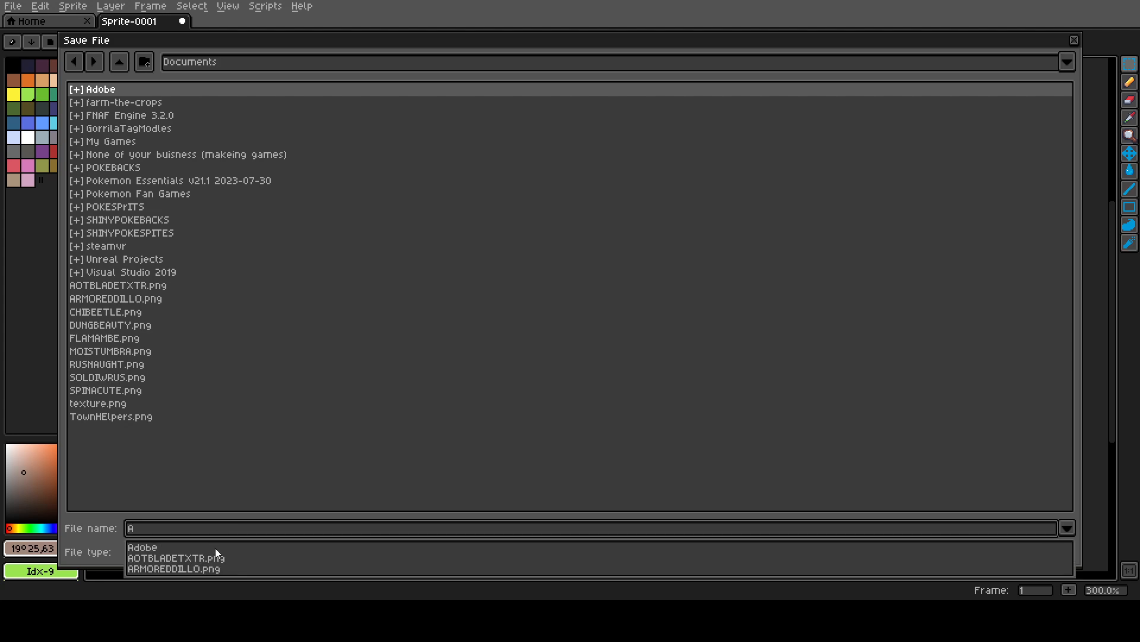
pyautogui.click(214, 569)
pyautogui.click(962, 552)
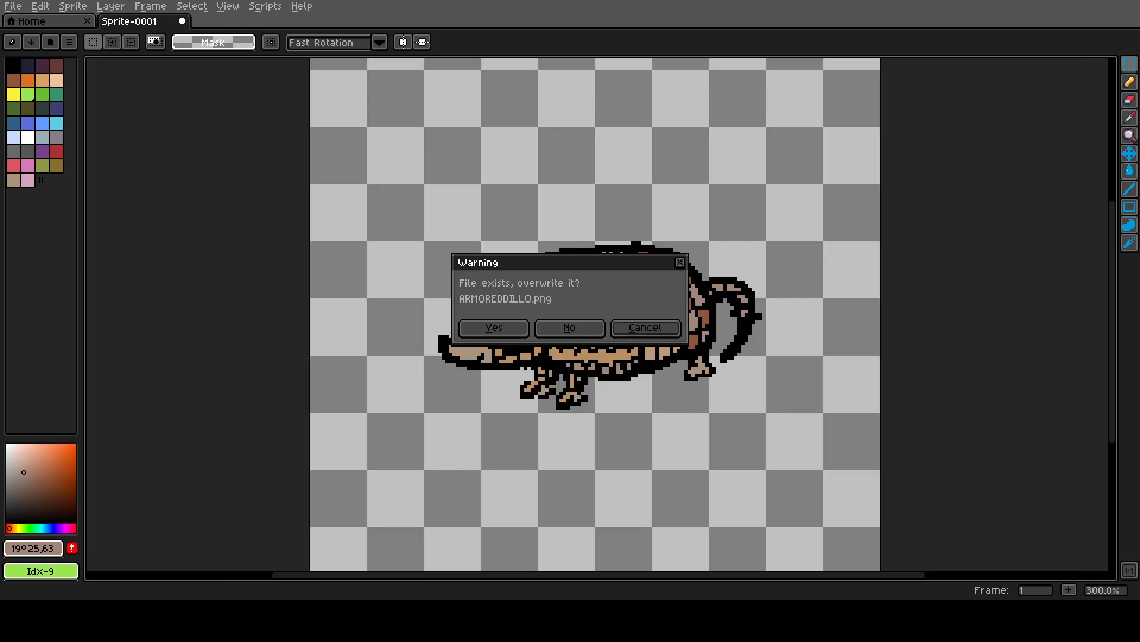
pyautogui.click(512, 328)
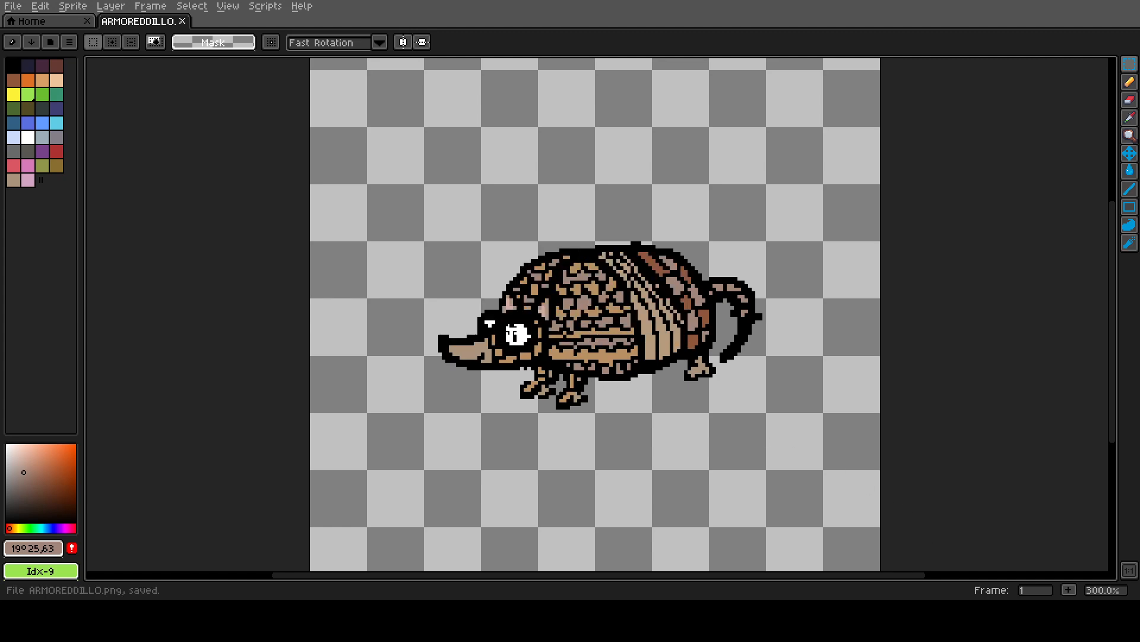
# - Create a new sprite 128 px wide and 60 px high
pyautogui.click(13, 6)
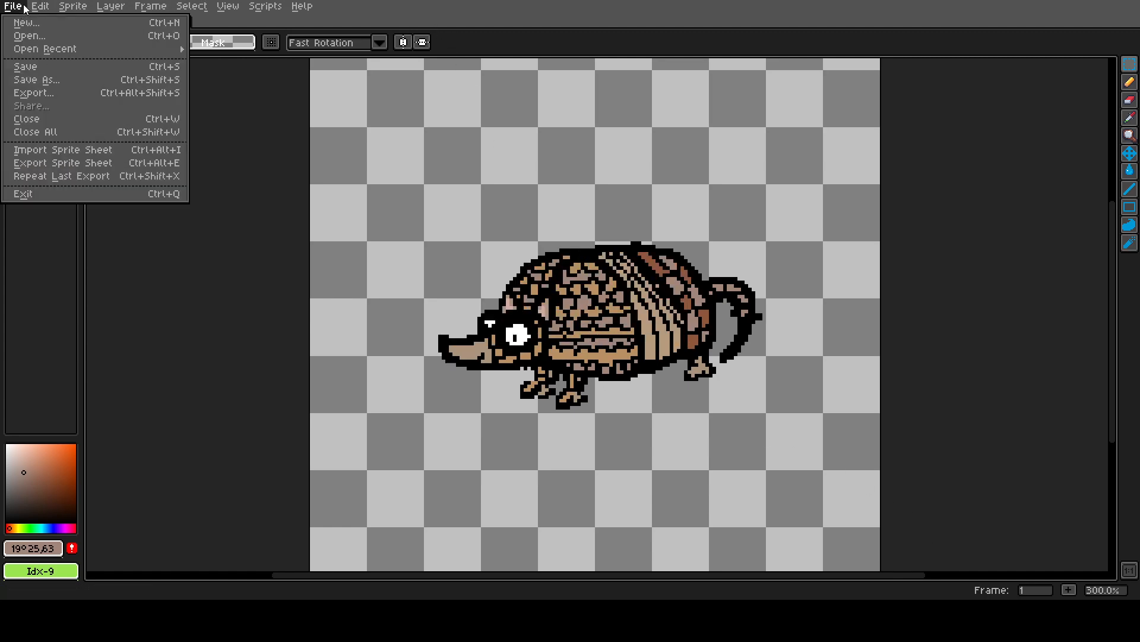
pyautogui.moveTo(40, 6)
pyautogui.click(22, 23)
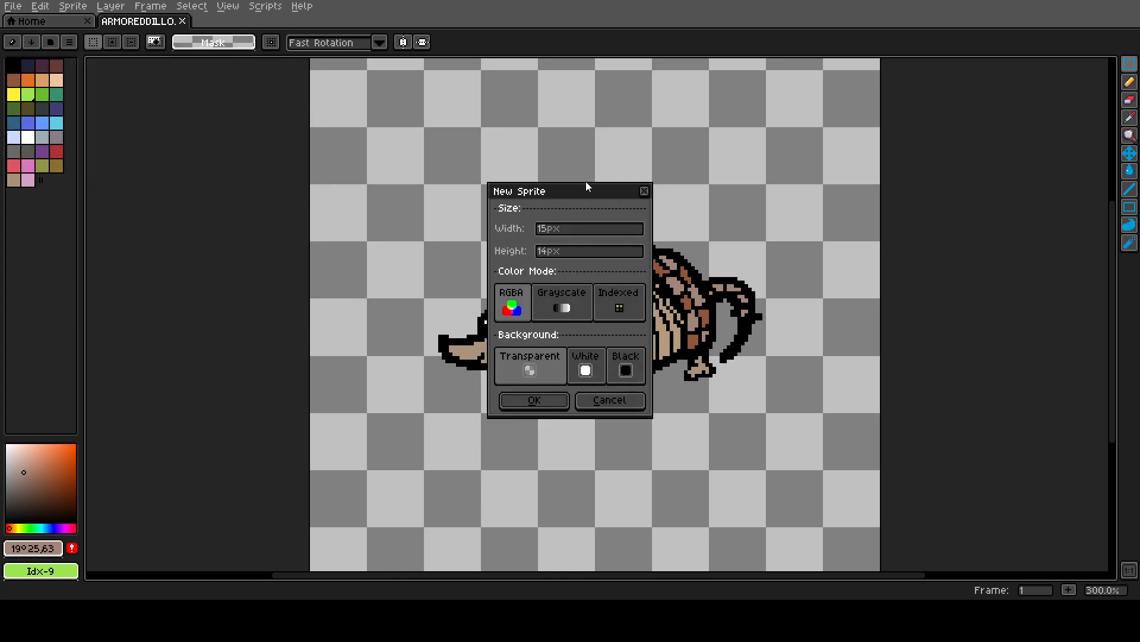
pyautogui.click(596, 228)
pyautogui.moveTo(545, 229); pyautogui.dragTo(539, 228)
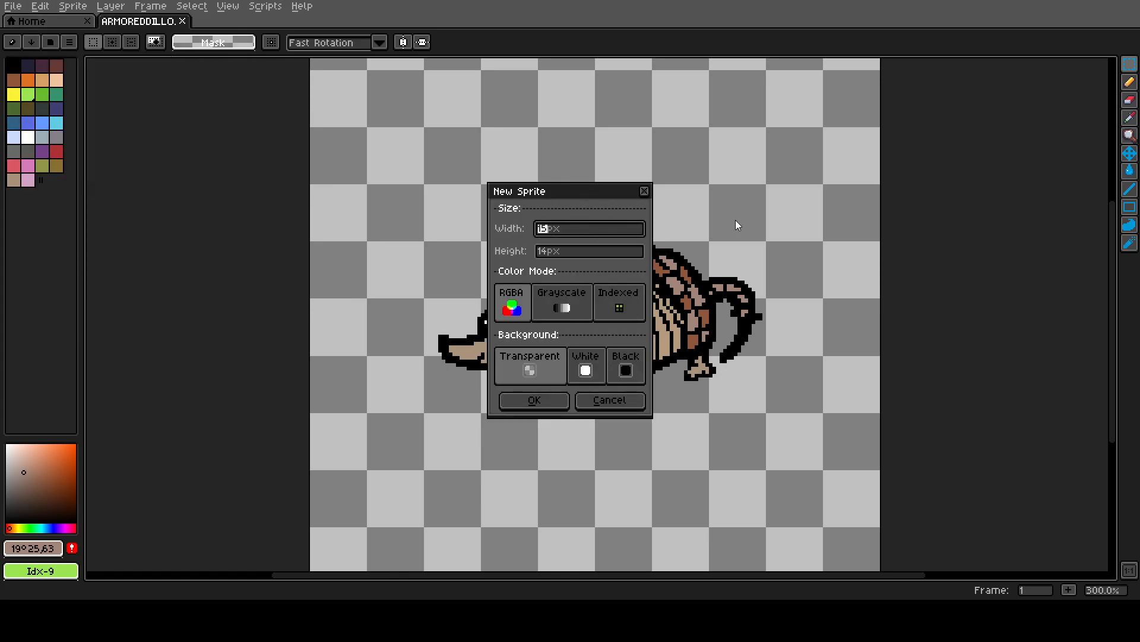
pyautogui.write('128')
pyautogui.click(577, 255)
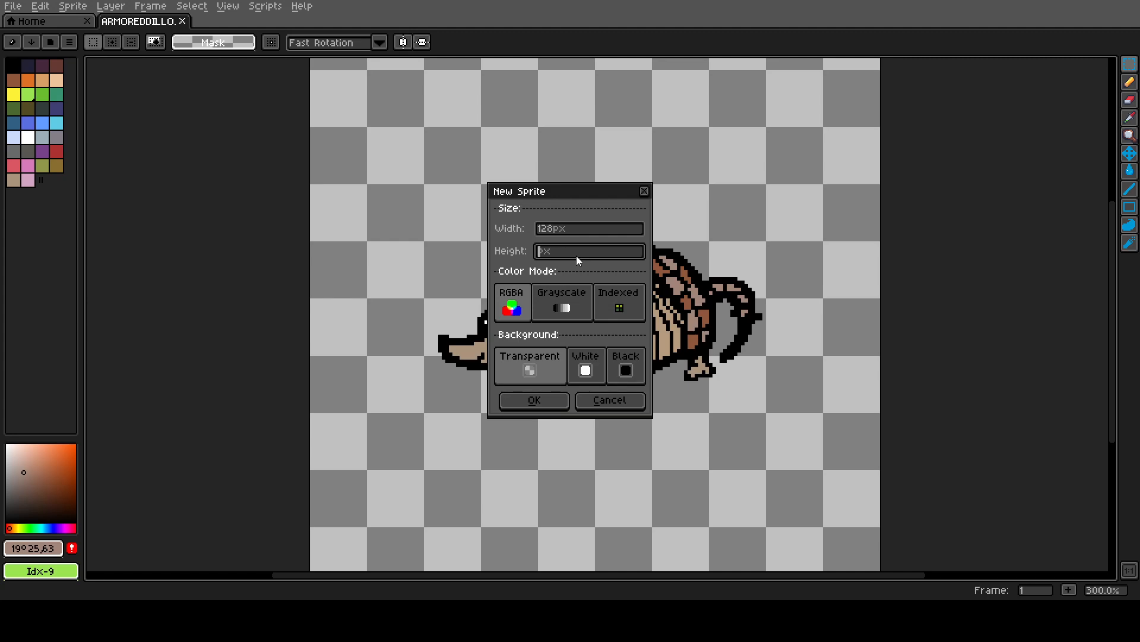
pyautogui.write('60')
pyautogui.press('Return')
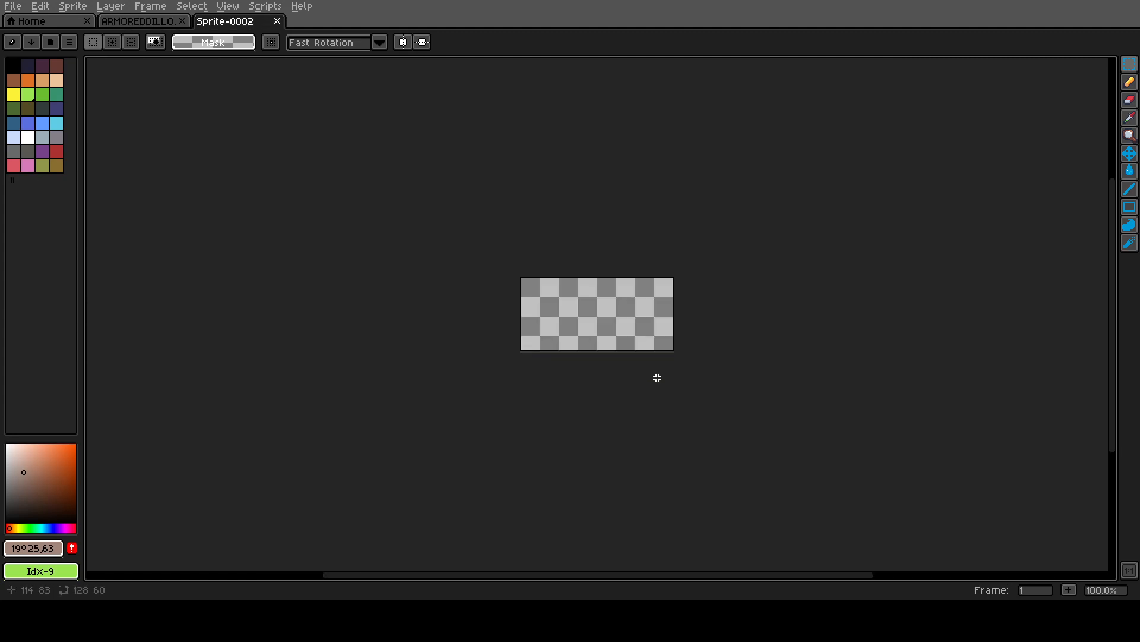
# - Copy the whole armadillo from the ARMOREDDILLO sprite into the new sprite and scale it down to fit the left half
pyautogui.scroll(1, 484, 171)
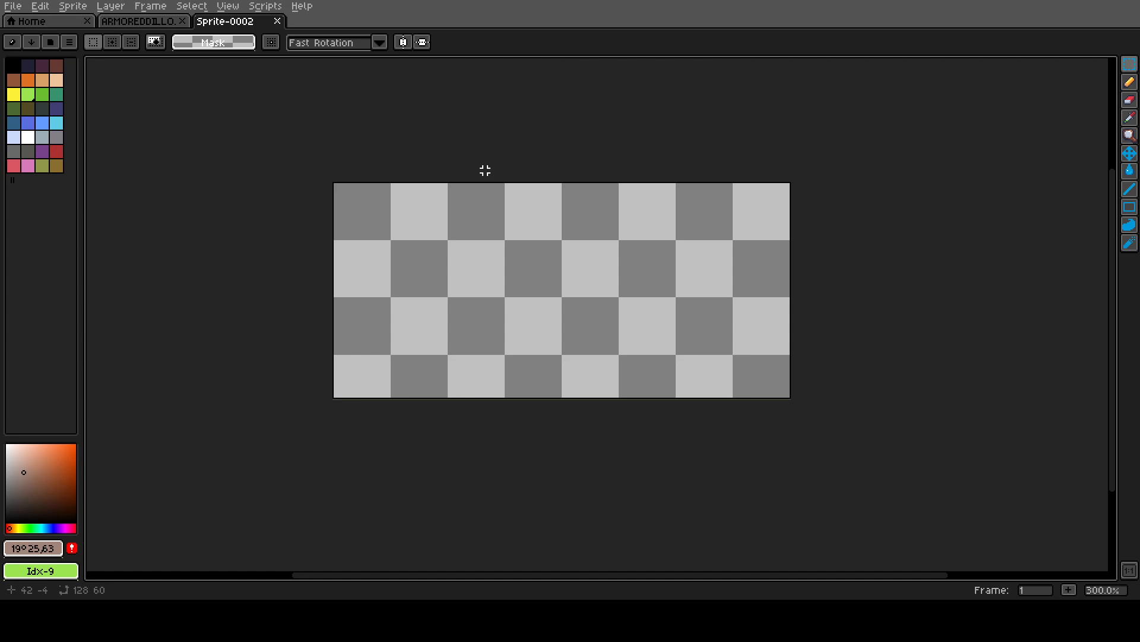
pyautogui.click(141, 22)
pyautogui.moveTo(381, 190); pyautogui.dragTo(832, 441)
pyautogui.hotkey('ctrl', 'c')
pyautogui.click(226, 21)
pyautogui.hotkey('ctrl', 'v')
pyautogui.moveTo(790, 436); pyautogui.dragTo(580, 333)
# - Place a second copy of the small armadillo slightly higher in the canvas's right half, stretched vertically to 112.50%
pyautogui.moveTo(446, 234); pyautogui.dragTo(676, 284)
pyautogui.hotkey('ctrl', 'c')
pyautogui.hotkey('ctrl', 'v')
pyautogui.moveTo(669, 361); pyautogui.dragTo(670, 396)
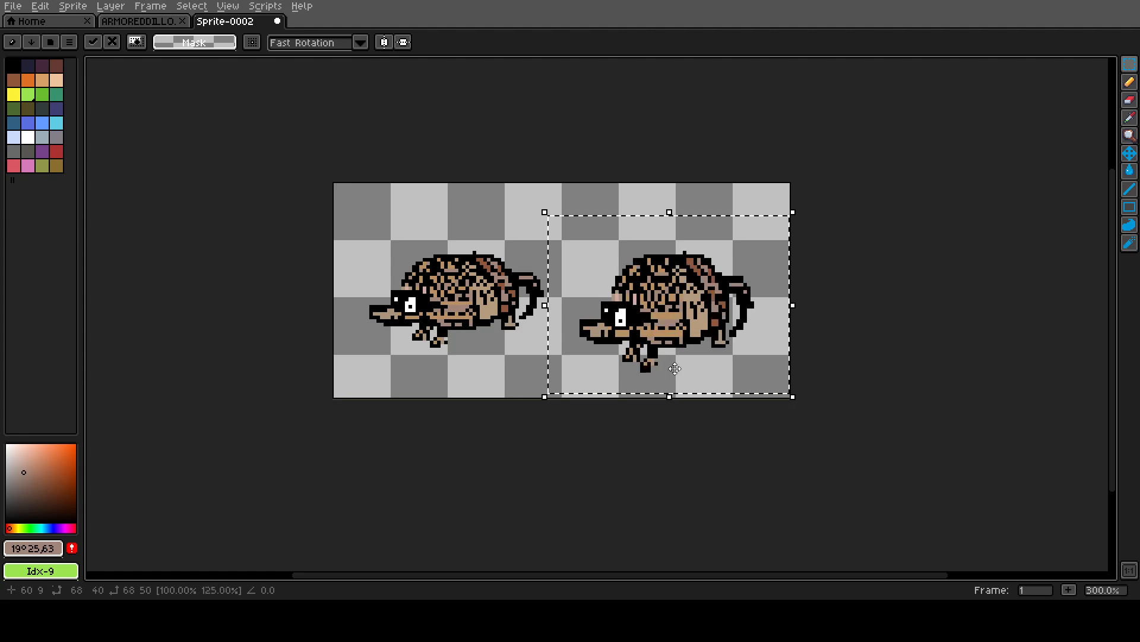
pyautogui.moveTo(678, 313); pyautogui.dragTo(682, 288)
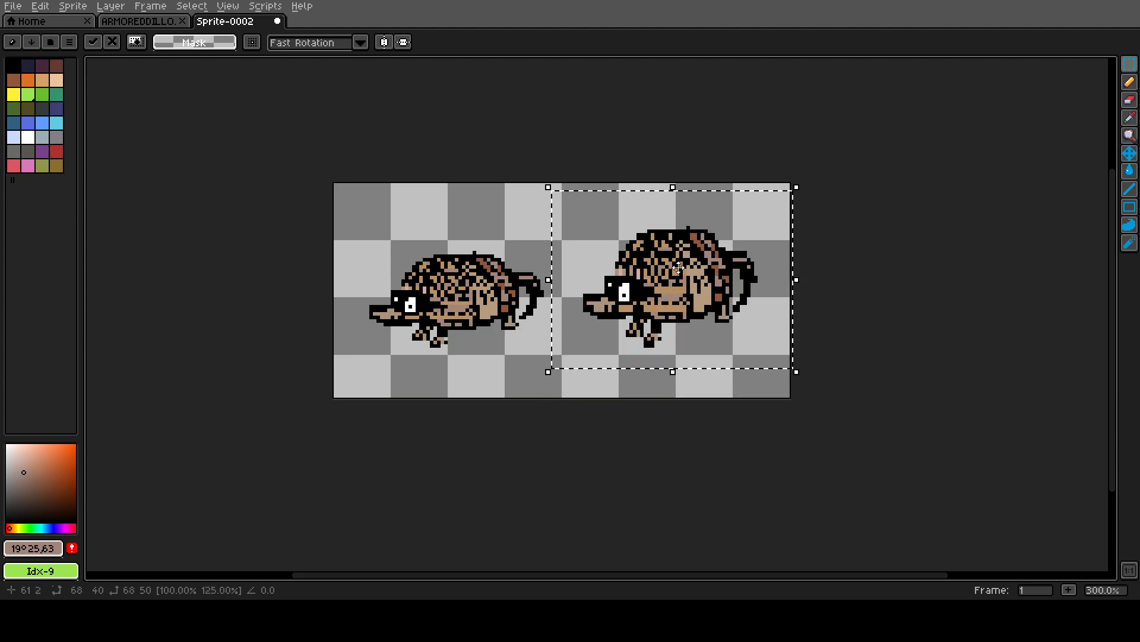
pyautogui.moveTo(673, 372)
pyautogui.mouseDown()
pyautogui.moveTo(691, 290)
pyautogui.moveTo(682, 364)
pyautogui.moveTo(683, 353)
pyautogui.mouseUp()
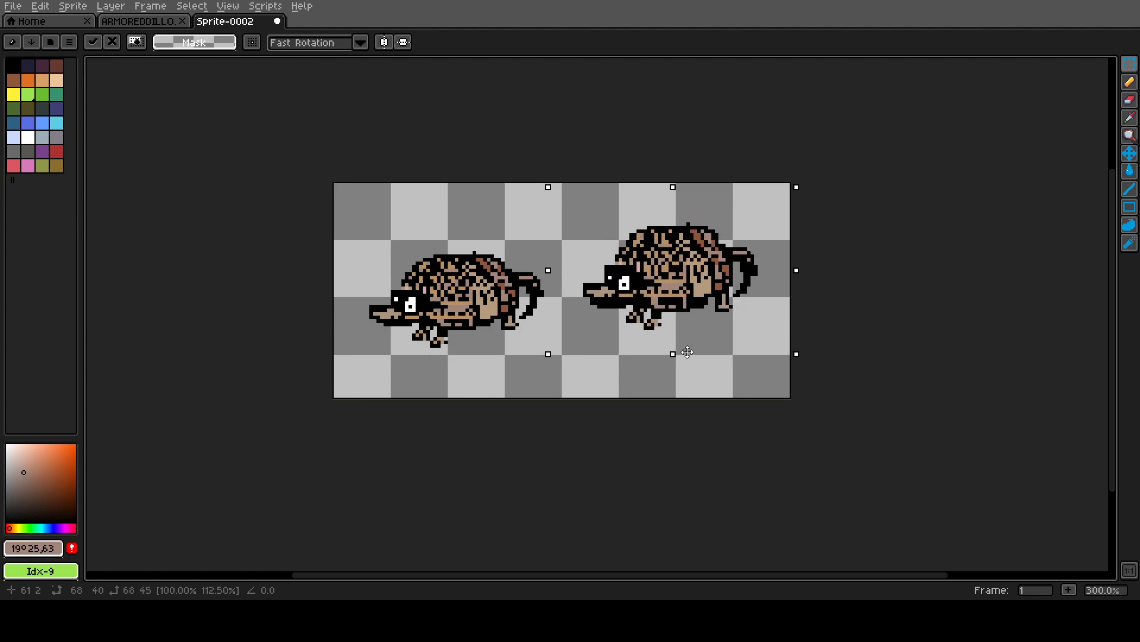
pyautogui.click(930, 352)
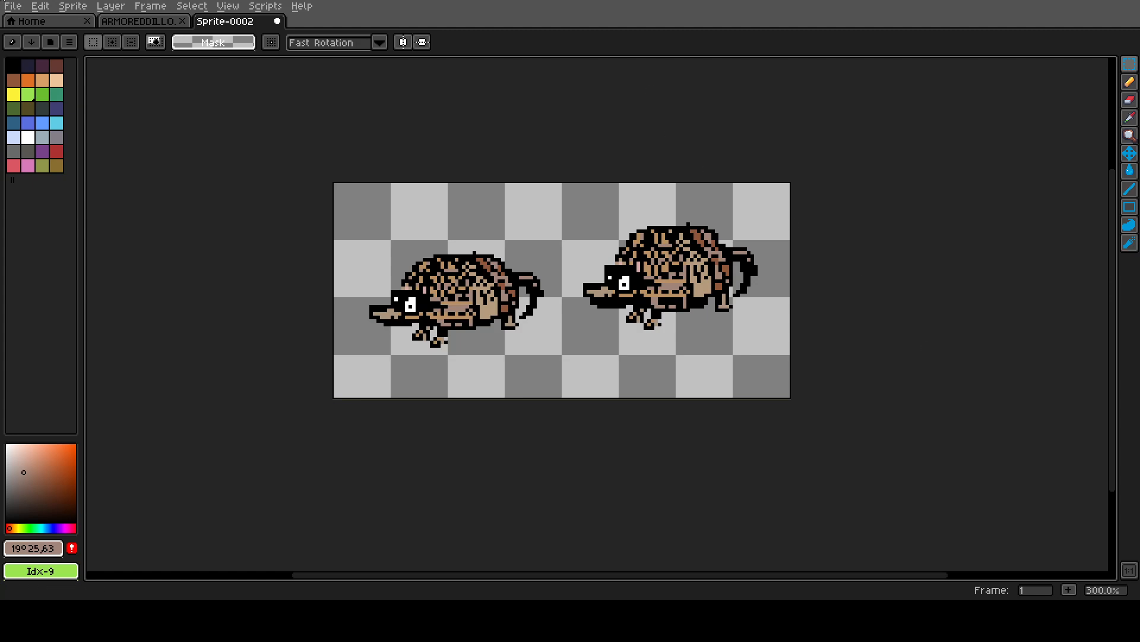
# - Save the two-armadillo sprite as ARMOREDILLO in the POKESPrITS folder
pyautogui.click(13, 6)
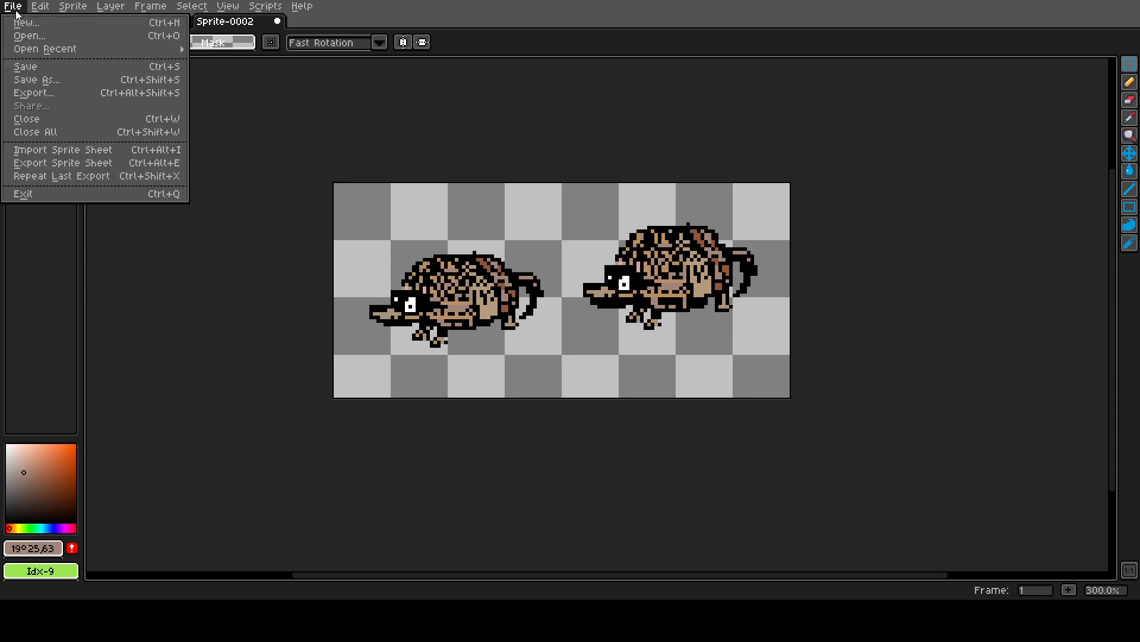
pyautogui.click(54, 67)
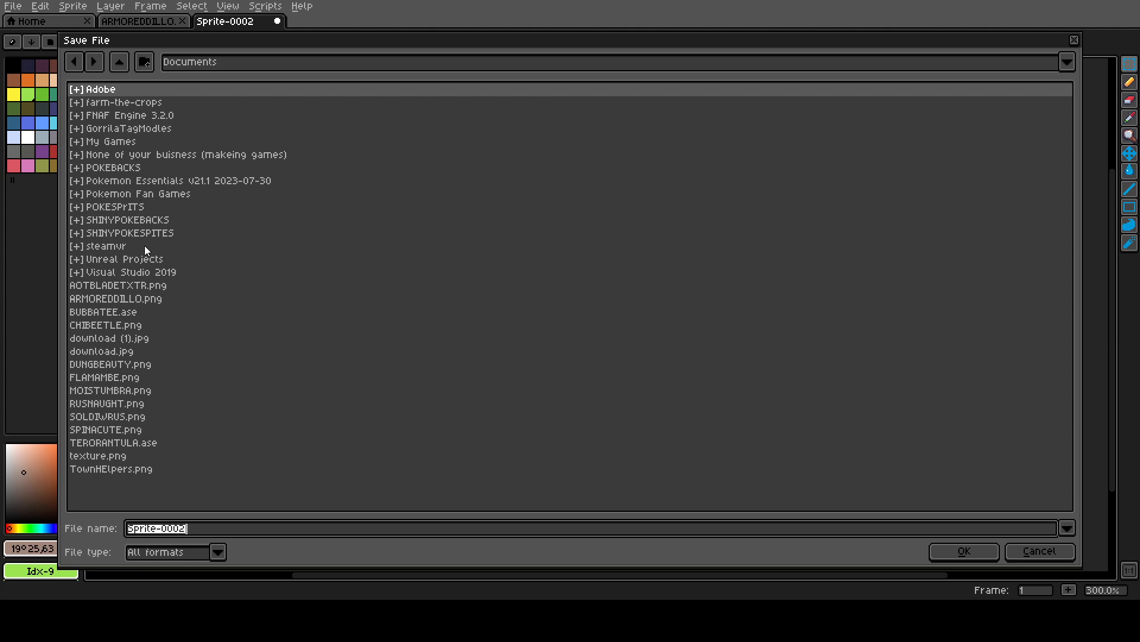
pyautogui.doubleClick(134, 204)
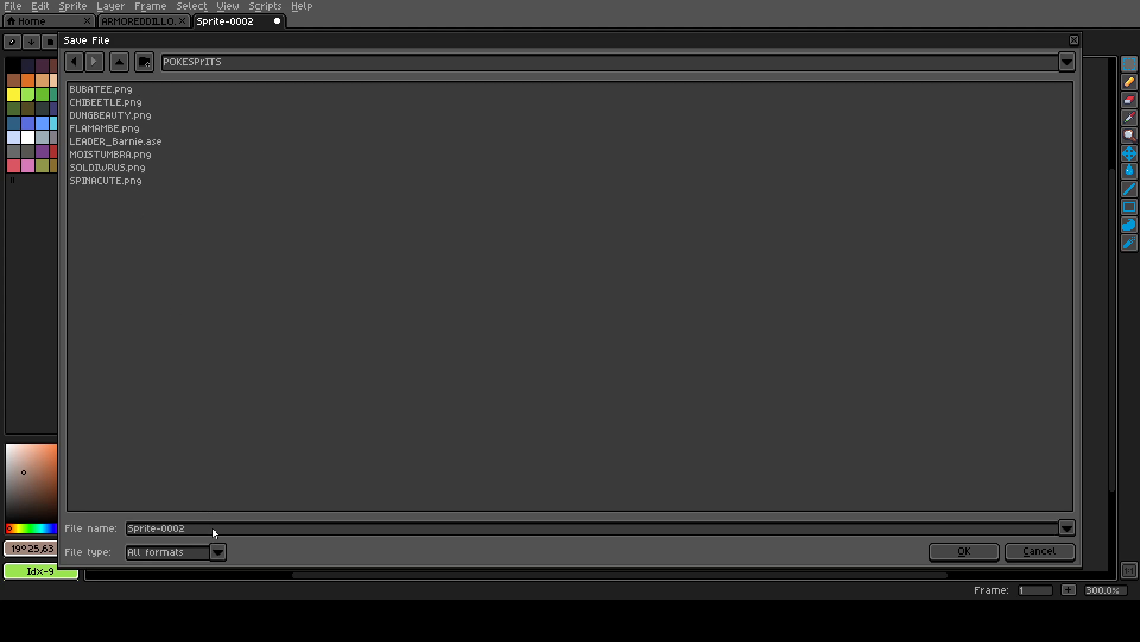
pyautogui.moveTo(212, 527); pyautogui.dragTo(128, 527)
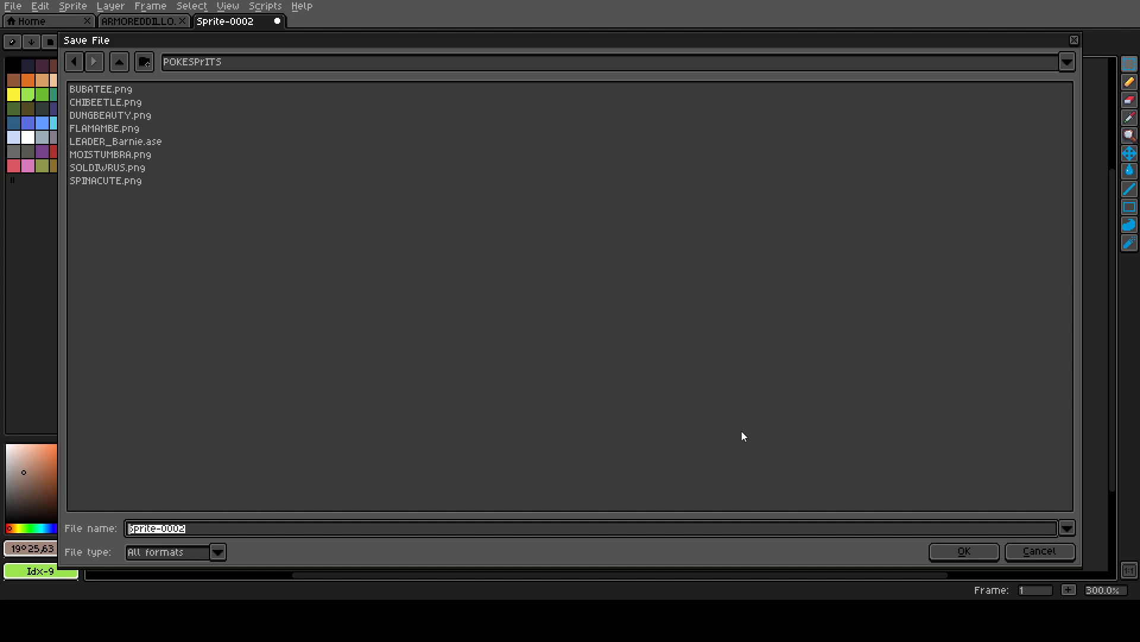
pyautogui.write('ARMOREDILLO')
pyautogui.press('Return')
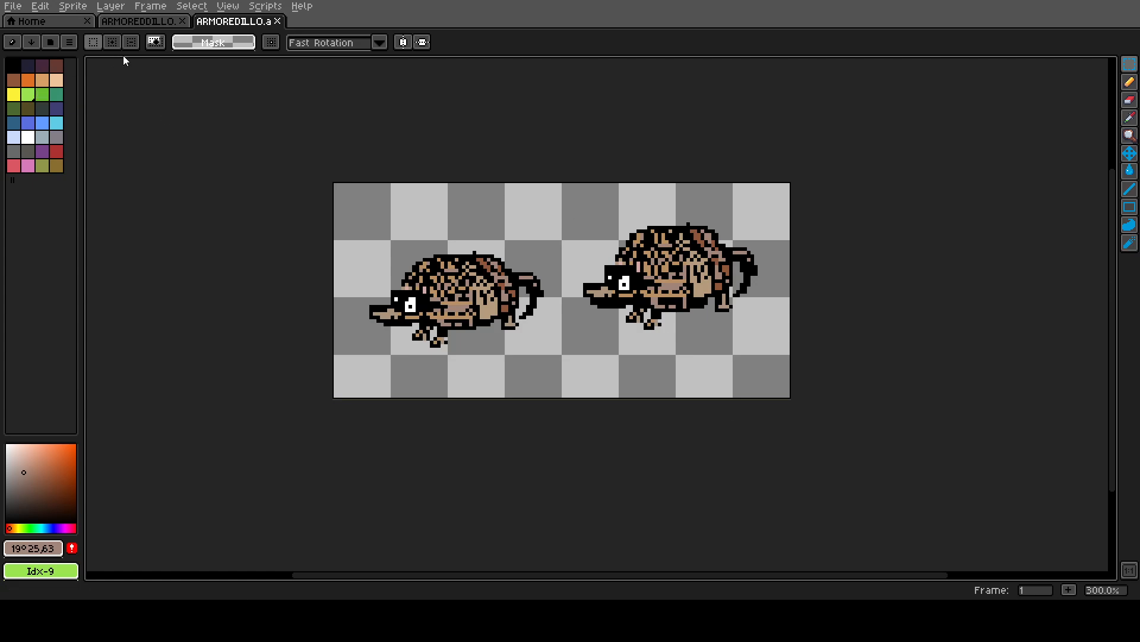
# - Save the two-armadillo sprite as a PNG named ARMOREDDILLO.png in the POKESPrITS folder
pyautogui.click(13, 6)
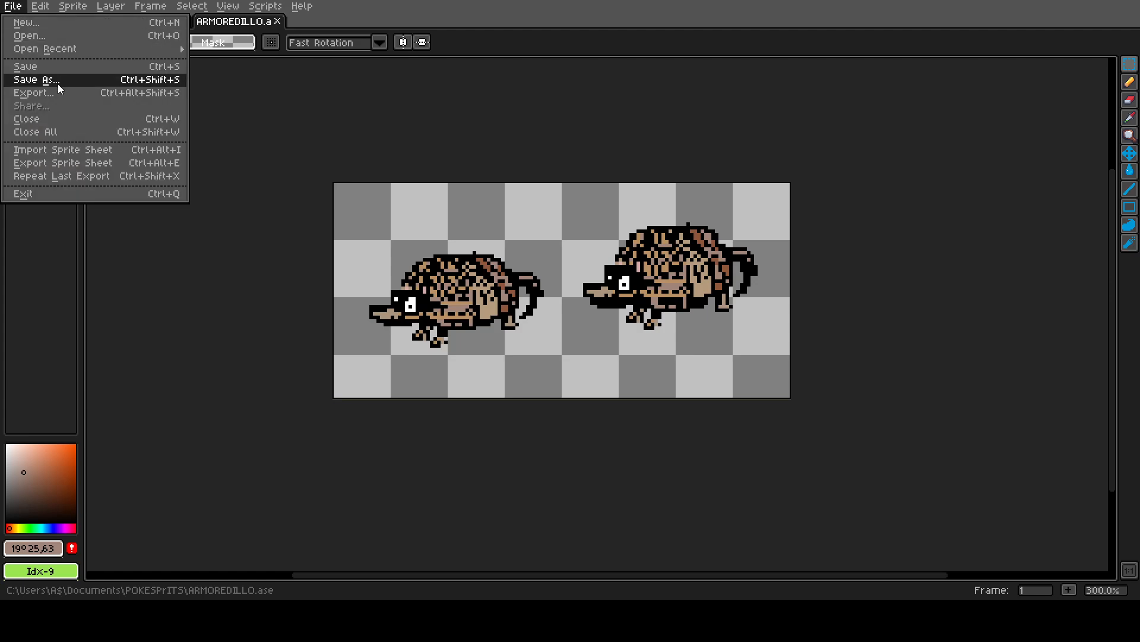
pyautogui.click(25, 79)
pyautogui.click(169, 527)
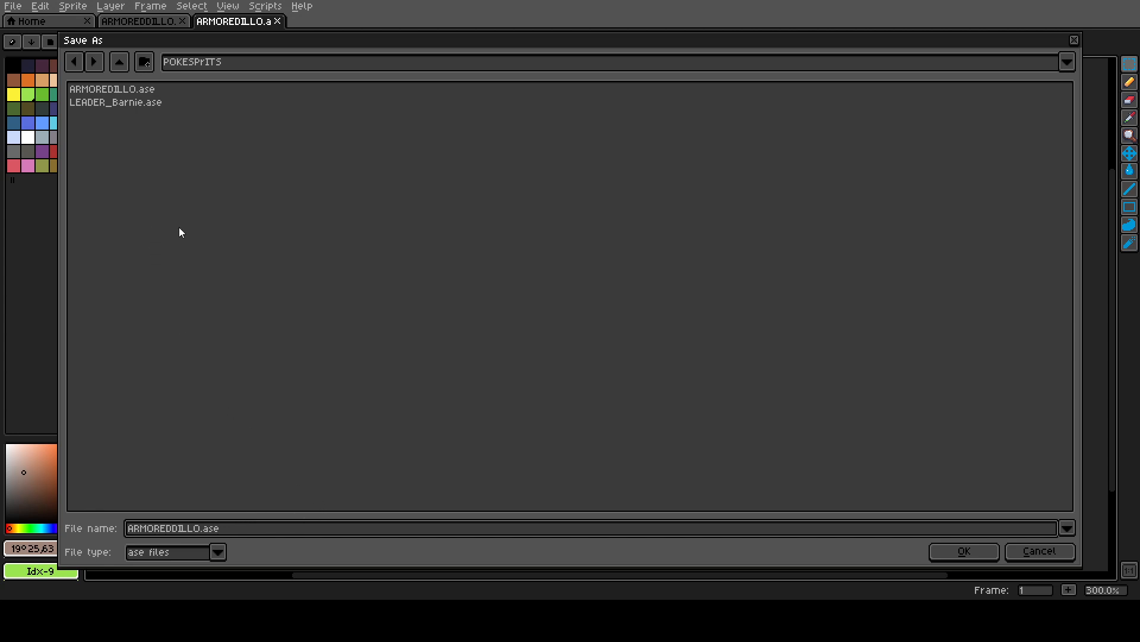
pyautogui.click(200, 551)
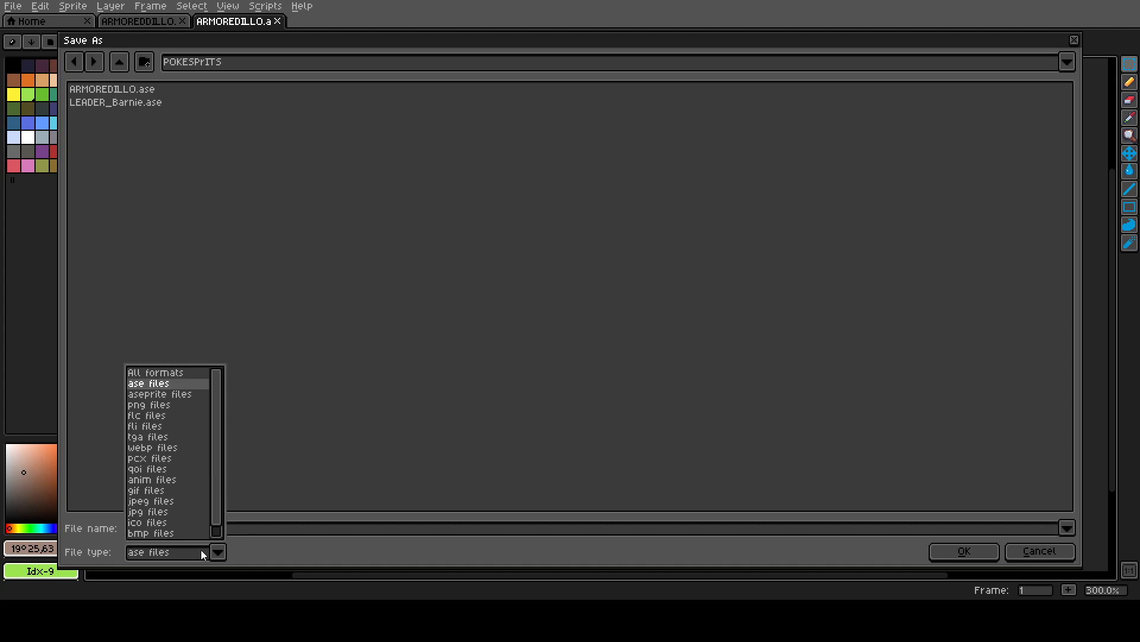
pyautogui.click(162, 407)
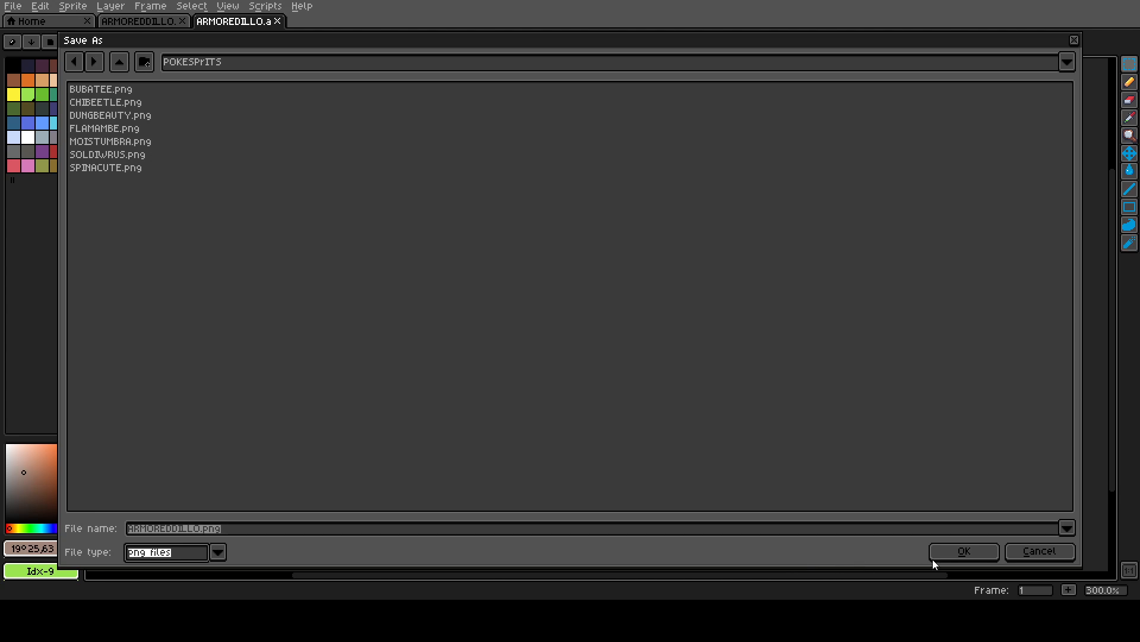
pyautogui.click(956, 551)
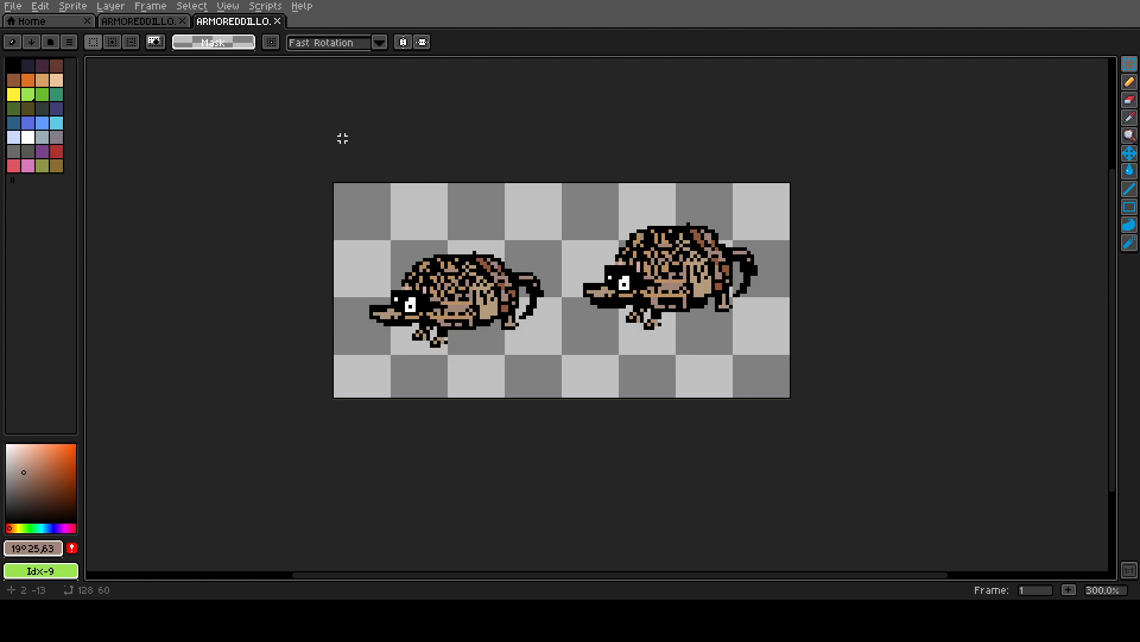
# - Examine the finished full-size armadillo sprite up close and compare it with the two-armadillo icon sprite
pyautogui.click(143, 22)
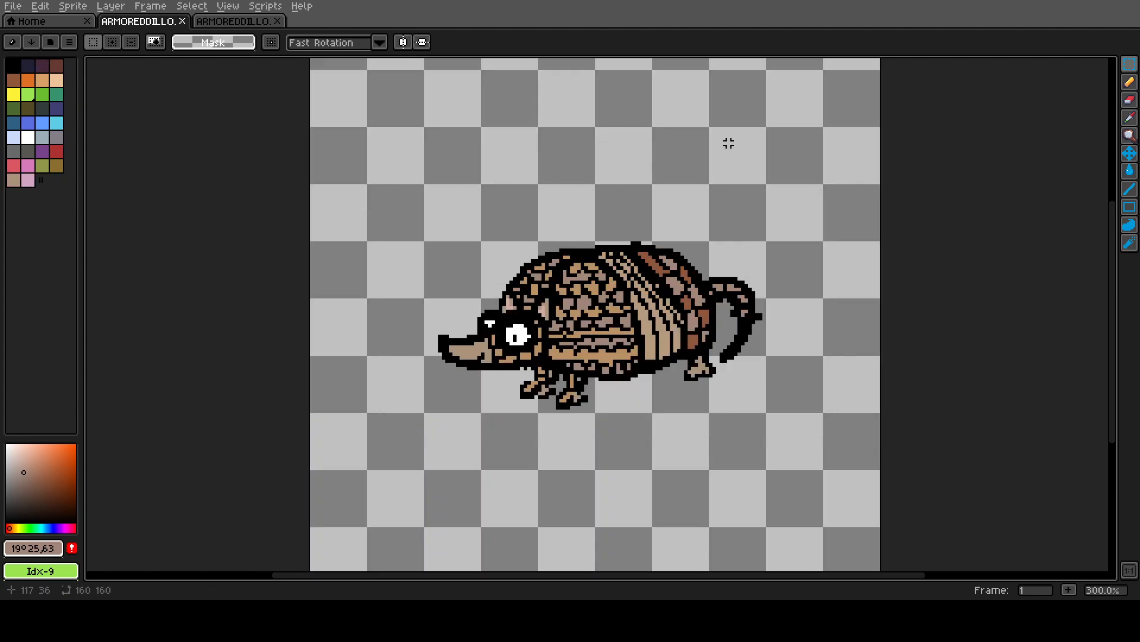
pyautogui.scroll(-2, 829, 366)
pyautogui.scroll(2, 521, 343)
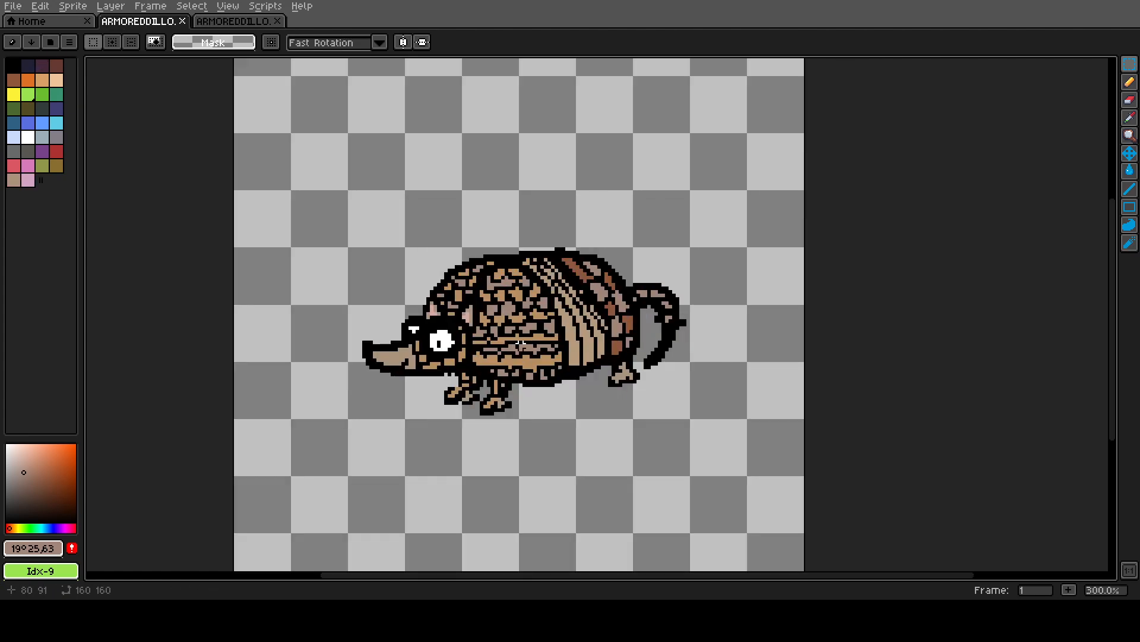
pyautogui.scroll(1, 521, 343)
pyautogui.scroll(-1, 521, 343)
pyautogui.scroll(1, 511, 342)
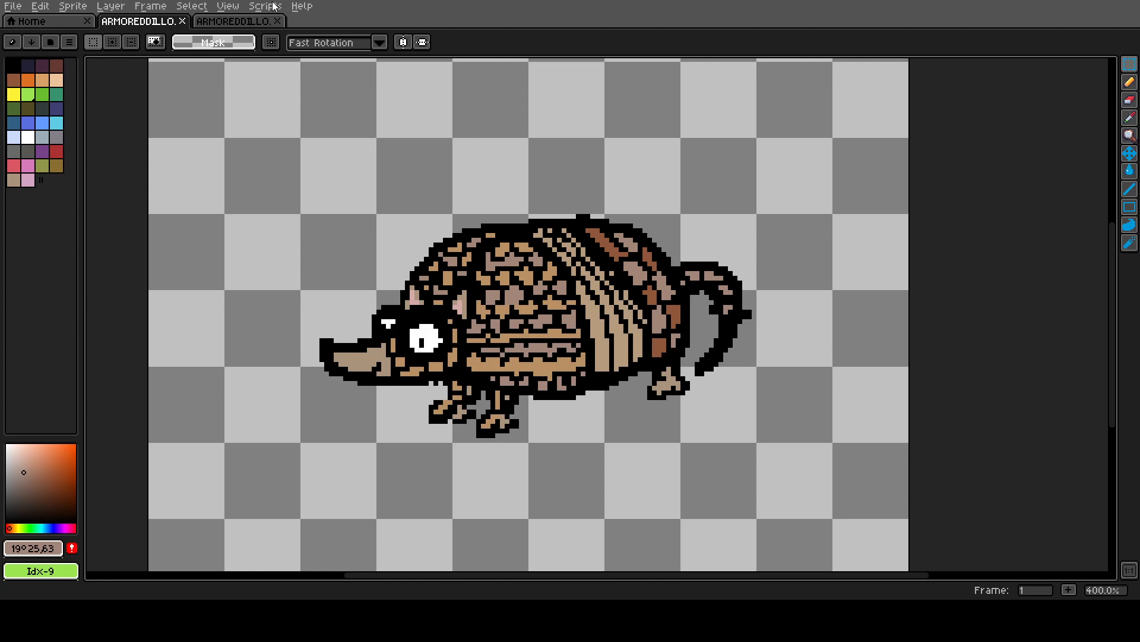
pyautogui.click(235, 22)
pyautogui.click(112, 24)
pyautogui.scroll(-2, 604, 196)
pyautogui.scroll(2, 604, 190)
pyautogui.scroll(-1, 604, 194)
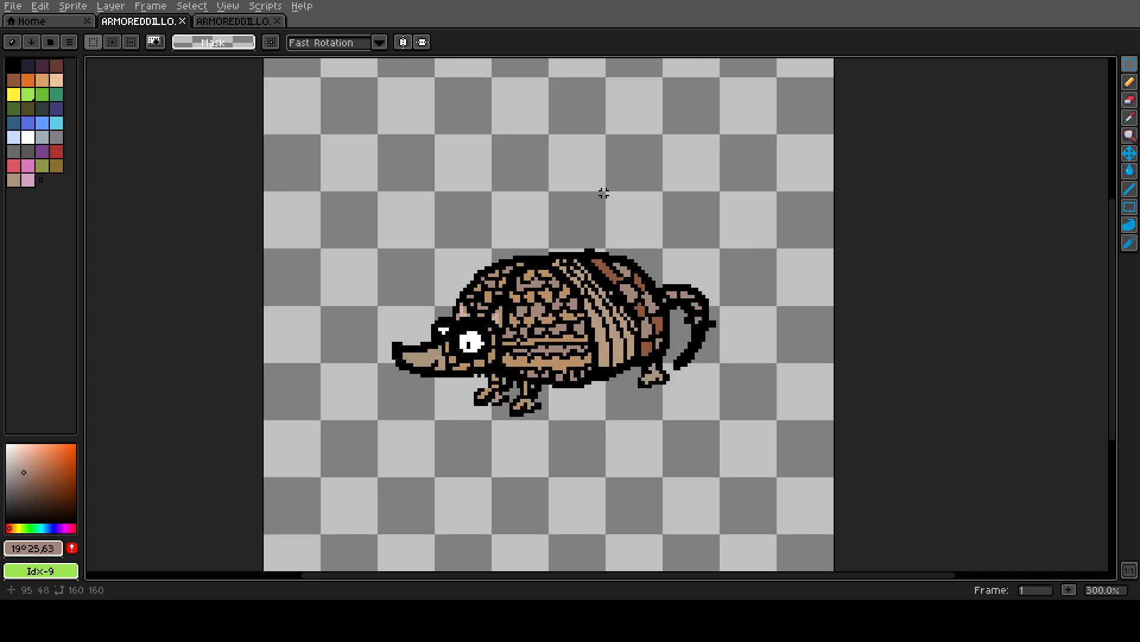